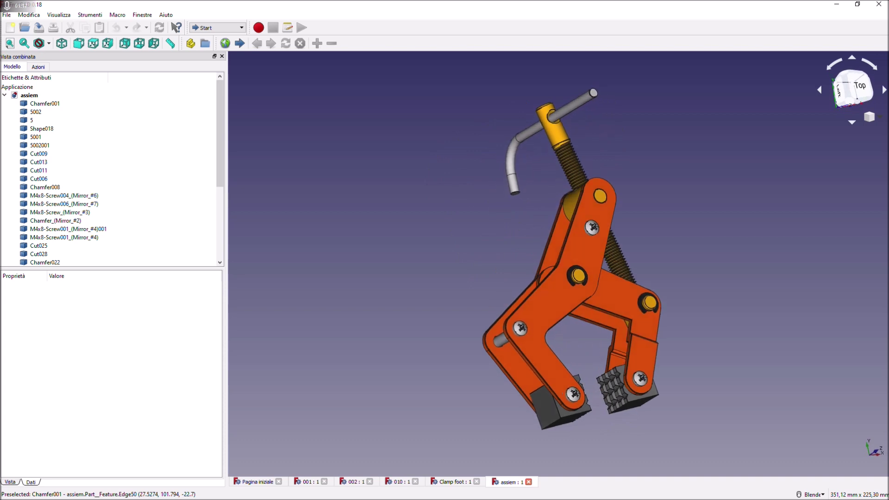
View the individual clamp parts in the documents 001, 002, 010 and Clamp foot one after another.
{"action": "left_click", "coordinate": [305, 482]}
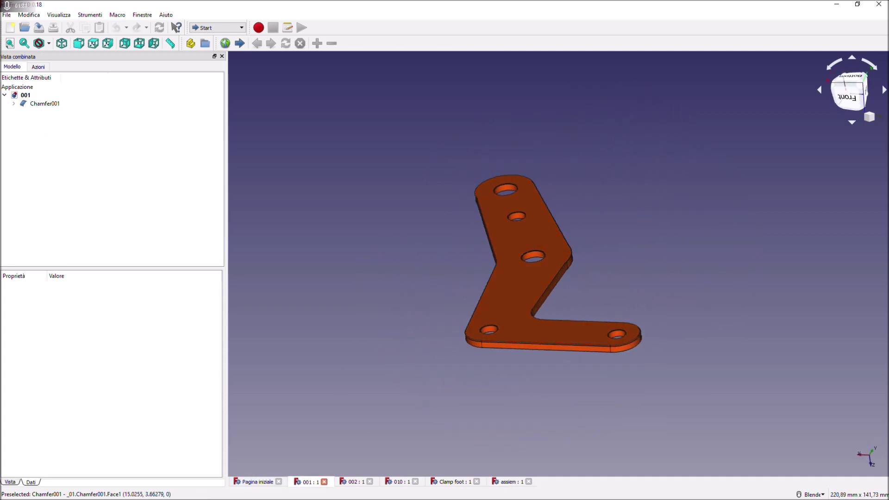
{"action": "mouse_move", "coordinate": [350, 491]}
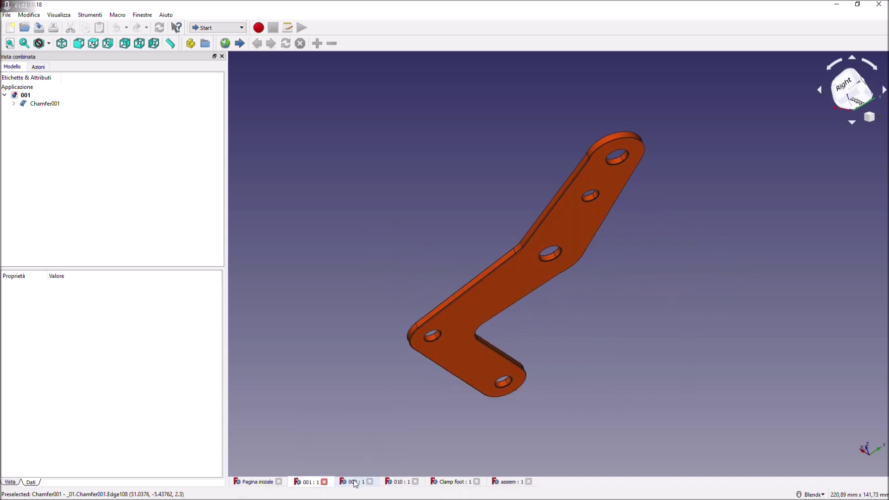
{"action": "left_click", "coordinate": [354, 482]}
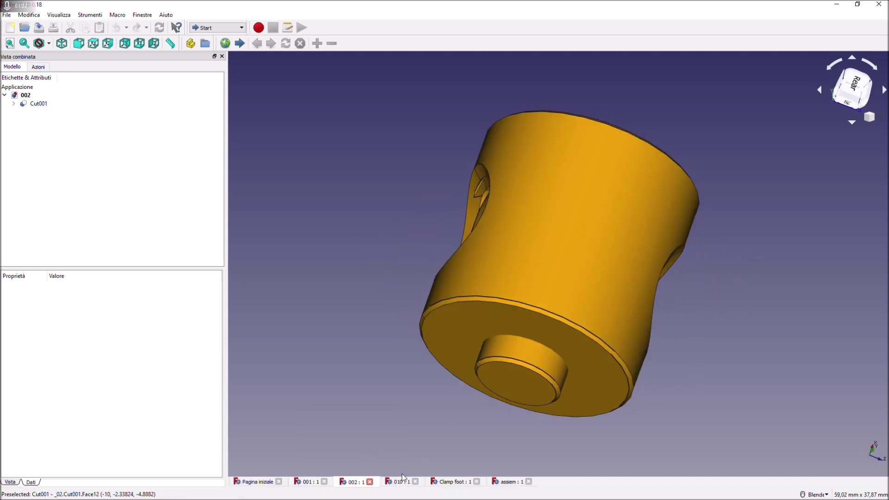
{"action": "left_click", "coordinate": [398, 482]}
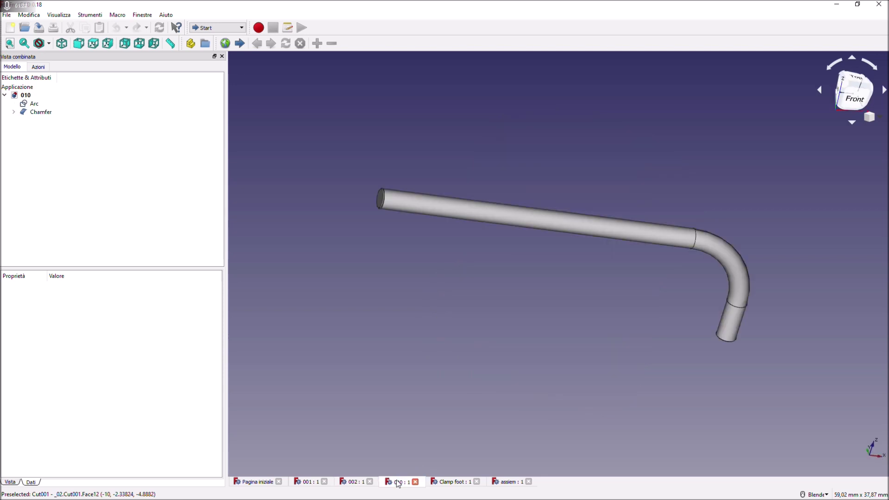
{"action": "left_click", "coordinate": [454, 482]}
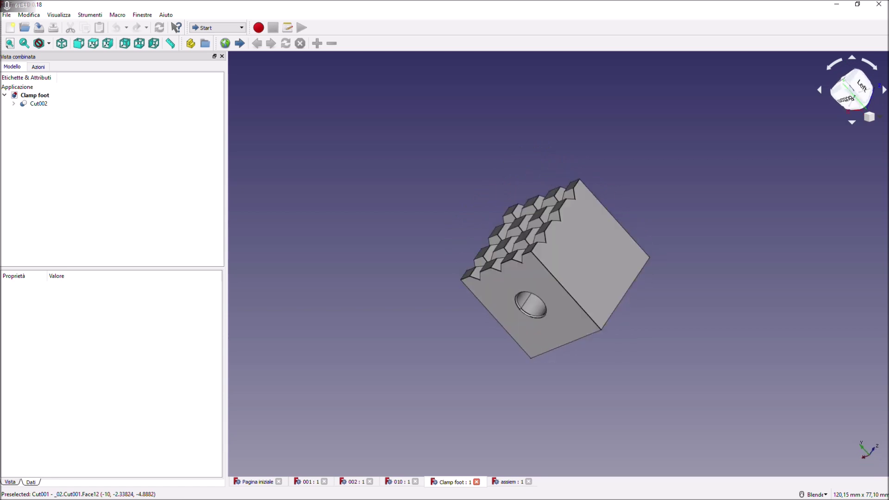
Return to the assiem assembly and examine the complete clamp from the front, side and back.
{"action": "left_click", "coordinate": [503, 482]}
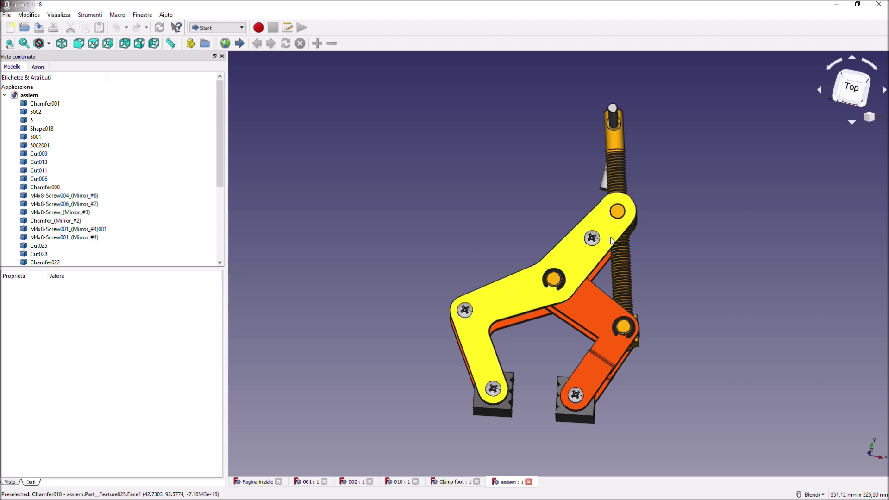
{"action": "middle_click_drag", "start_coordinate": [723, 237], "coordinate": [537, 240]}
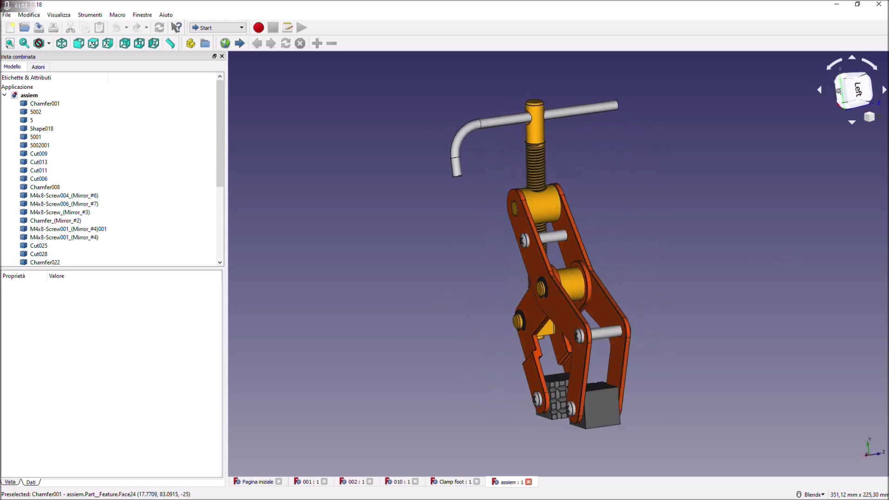
{"action": "key", "text": "6"}
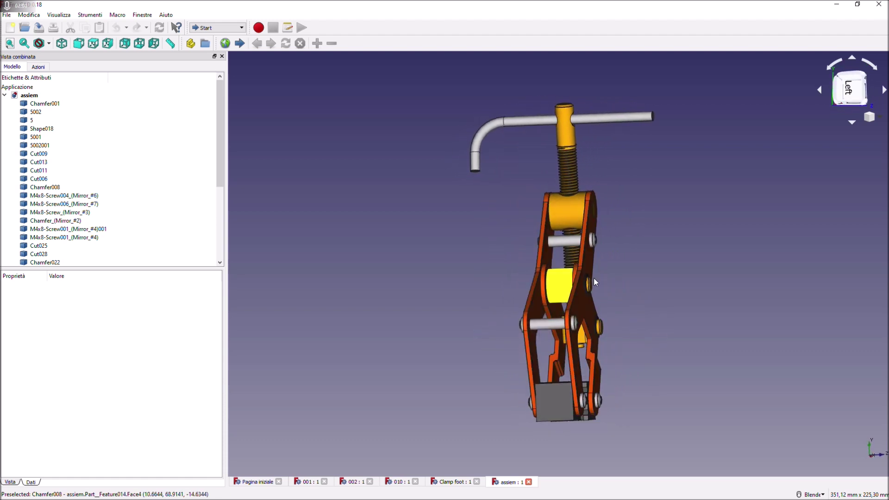
{"action": "middle_click_drag", "start_coordinate": [622, 296], "coordinate": [612, 249]}
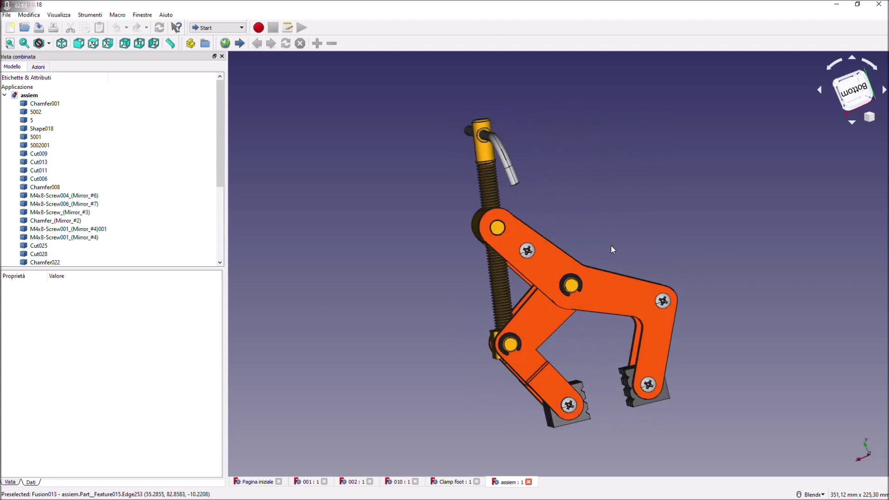
{"action": "middle_click_drag", "start_coordinate": [720, 259], "coordinate": [639, 243]}
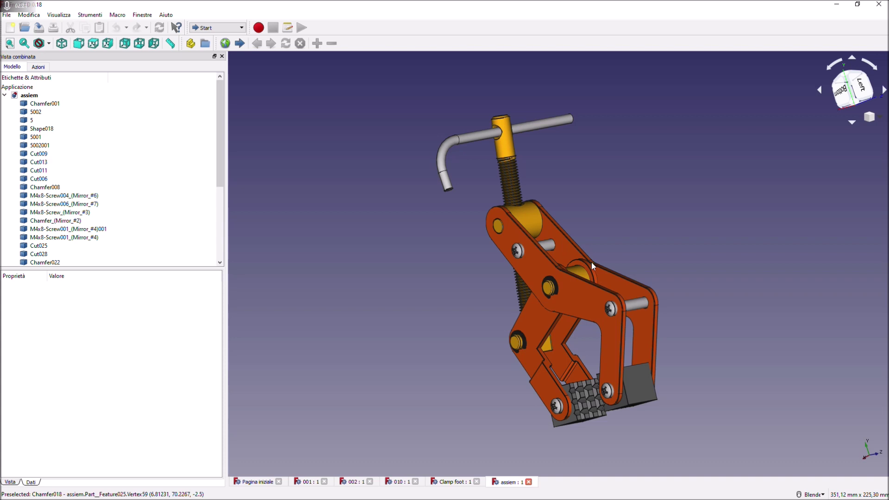
Open the three-way ball valve PDF from the ESERCIZIO TUTORIAL FREECAD folder on the Desktop and show it full screen.
{"action": "mouse_move", "coordinate": [356, 498]}
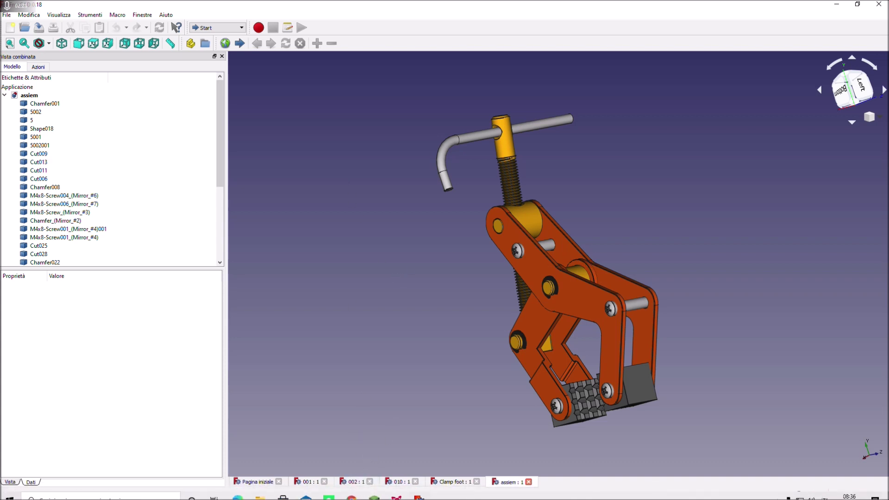
{"action": "mouse_move", "coordinate": [393, 497]}
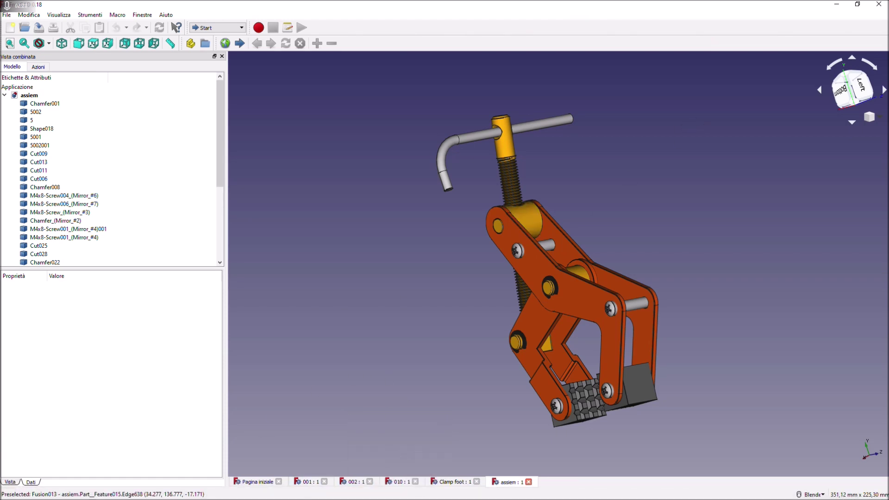
{"action": "left_click", "coordinate": [259, 492]}
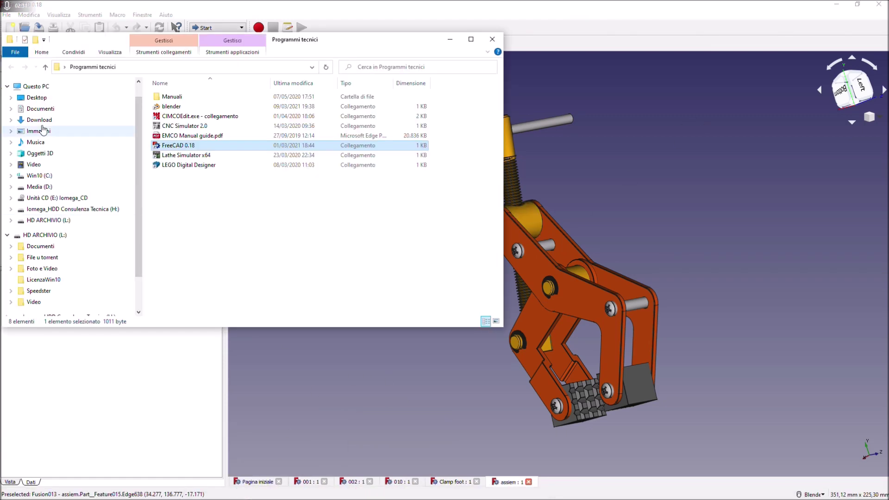
{"action": "left_click", "coordinate": [37, 97]}
{"action": "left_click", "coordinate": [175, 97]}
{"action": "double_click", "coordinate": [175, 97]}
{"action": "left_click", "coordinate": [175, 97]}
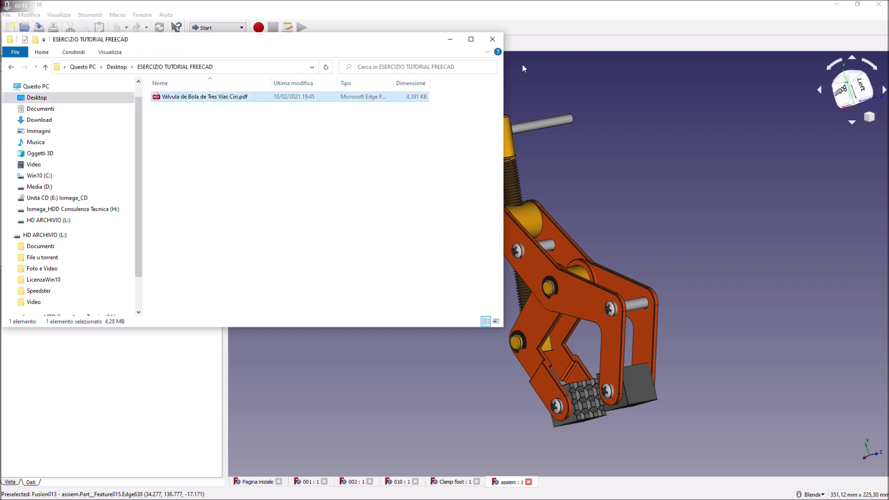
{"action": "left_click", "coordinate": [492, 40]}
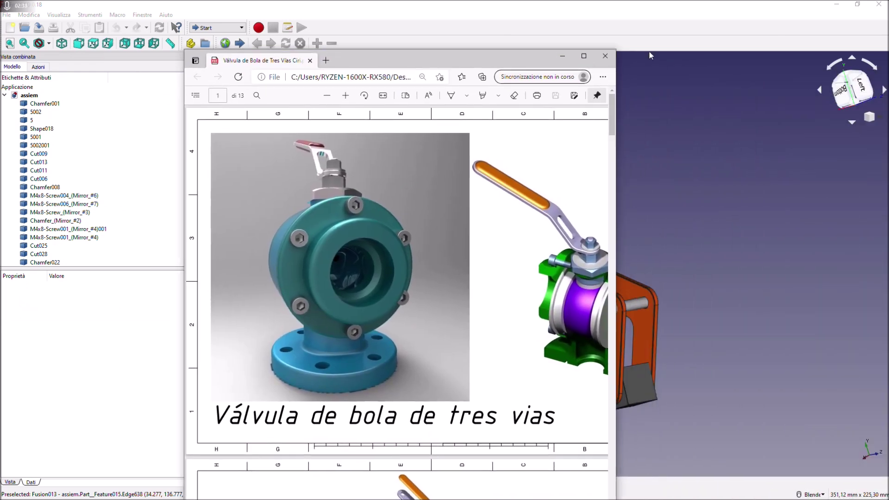
{"action": "left_click", "coordinate": [583, 55]}
Examine the valve PDF's exploded view and the dimensioned part drawings up to the sheets for the seal, stem and threaded nut.
{"action": "scroll", "coordinate": [598, 196], "scroll_direction": "down", "scroll_amount": 1}
{"action": "scroll", "coordinate": [598, 197], "scroll_direction": "down", "scroll_amount": 2}
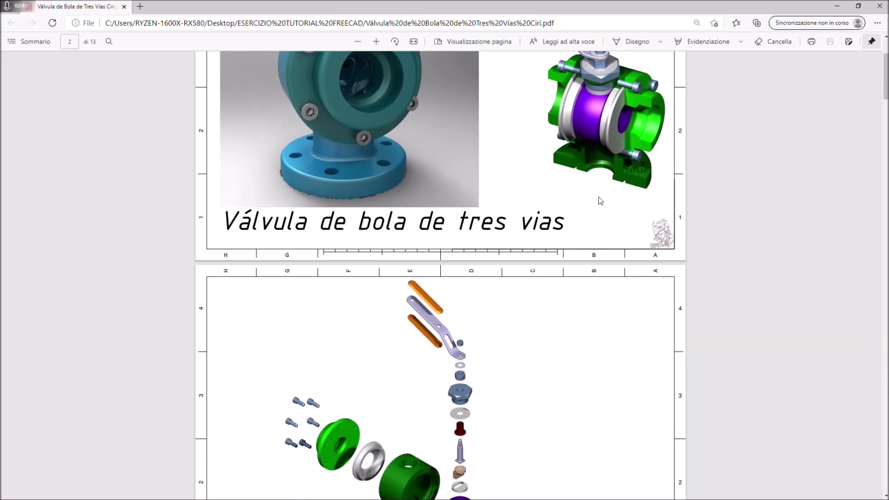
{"action": "scroll", "coordinate": [538, 231], "scroll_direction": "down", "scroll_amount": 3}
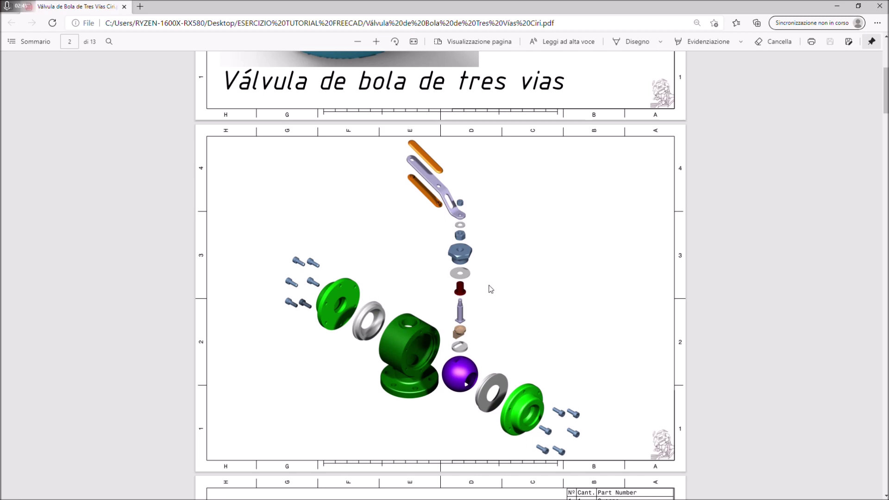
{"action": "scroll", "coordinate": [491, 289], "scroll_direction": "down", "scroll_amount": 15}
{"action": "scroll", "coordinate": [494, 289], "scroll_direction": "down", "scroll_amount": 14}
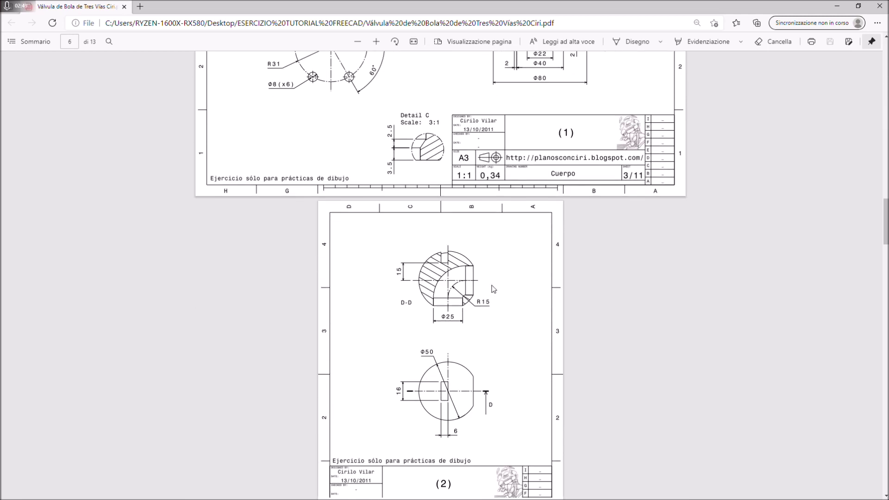
{"action": "scroll", "coordinate": [493, 289], "scroll_direction": "down", "scroll_amount": 13}
{"action": "scroll", "coordinate": [494, 289], "scroll_direction": "down", "scroll_amount": 9}
{"action": "scroll", "coordinate": [493, 289], "scroll_direction": "down", "scroll_amount": 8}
{"action": "scroll", "coordinate": [493, 288], "scroll_direction": "down", "scroll_amount": 8}
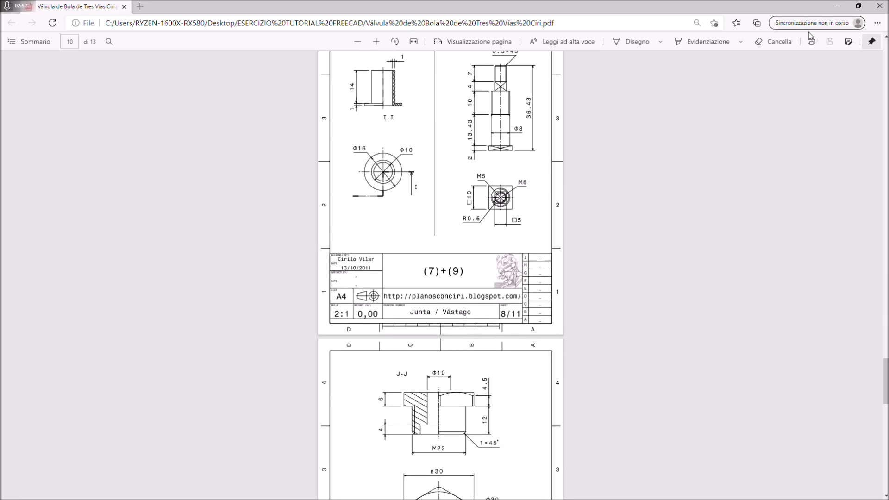
Go back past the exploded view to the valve PDF's cover page and close the PDF.
{"action": "scroll", "coordinate": [648, 229], "scroll_direction": "up", "scroll_amount": 20}
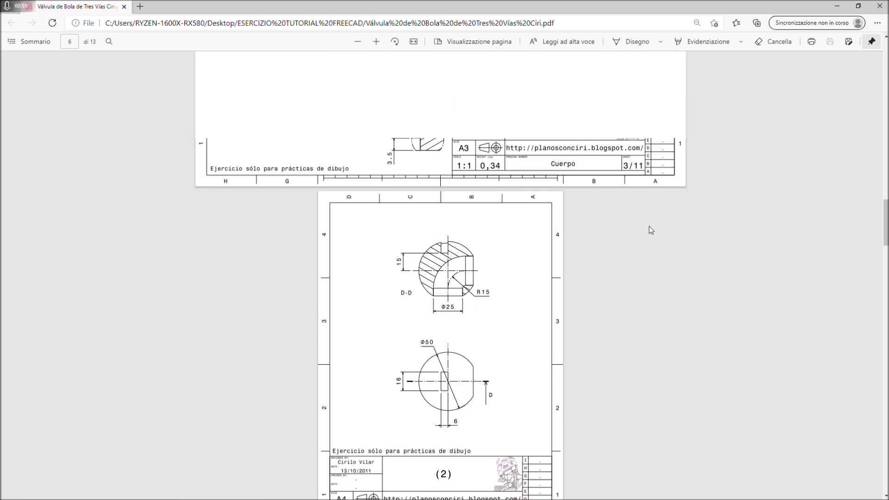
{"action": "scroll", "coordinate": [651, 231], "scroll_direction": "up", "scroll_amount": 20}
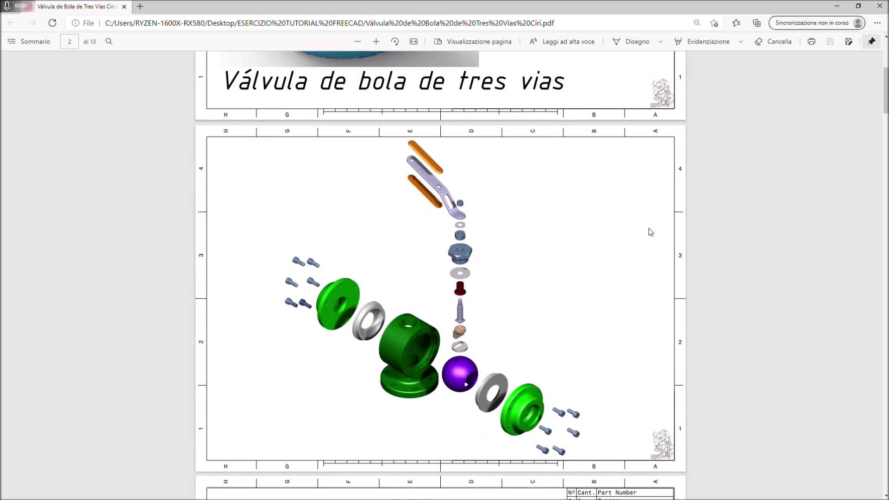
{"action": "scroll", "coordinate": [651, 232], "scroll_direction": "up", "scroll_amount": 5}
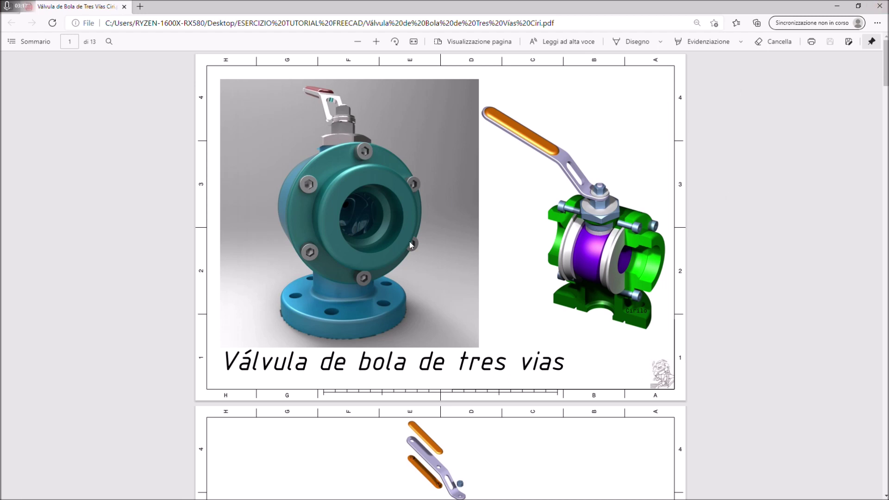
{"action": "left_click", "coordinate": [879, 6]}
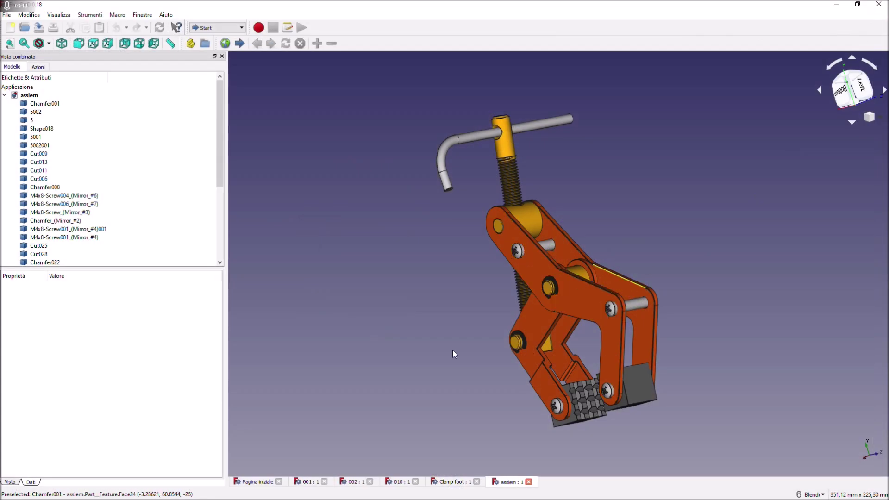
Examine the Clamp foot part from several sides, including its toothed gripping face and through hole, and fit it in the view.
{"action": "left_click", "coordinate": [446, 482]}
{"action": "middle_click_drag", "start_coordinate": [633, 236], "coordinate": [584, 278]}
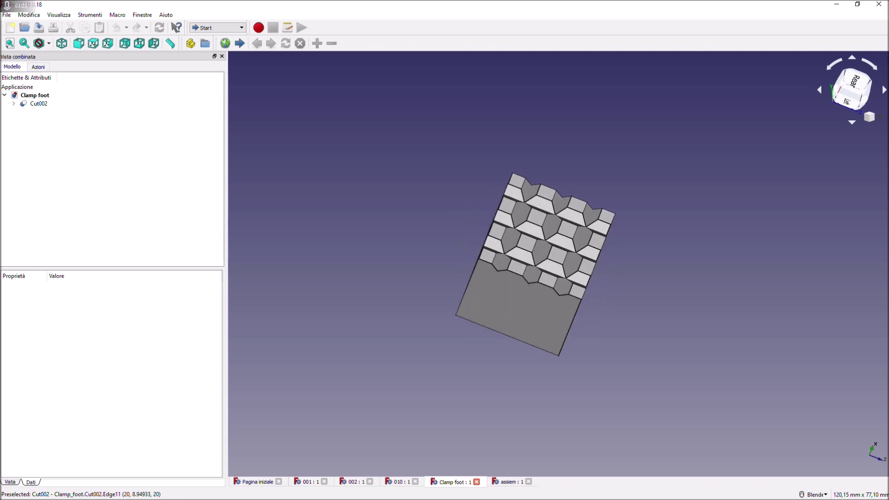
{"action": "middle_click_drag", "start_coordinate": [495, 305], "coordinate": [466, 407]}
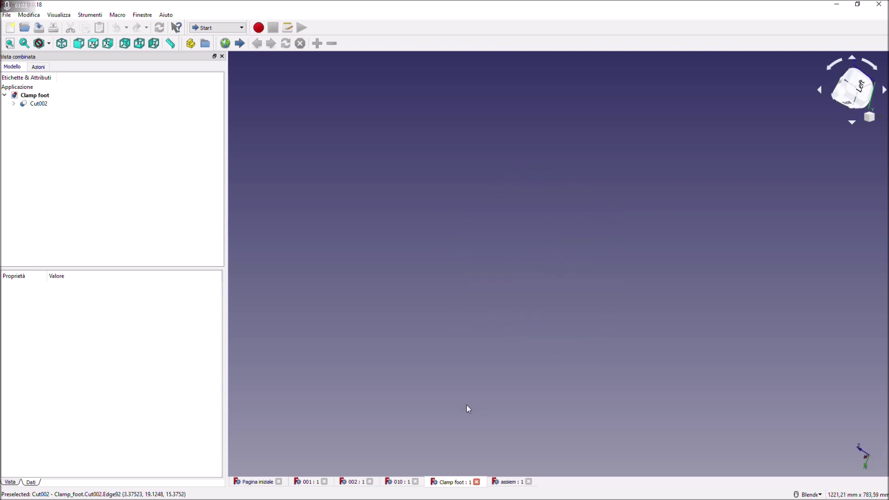
{"action": "left_click", "coordinate": [10, 43]}
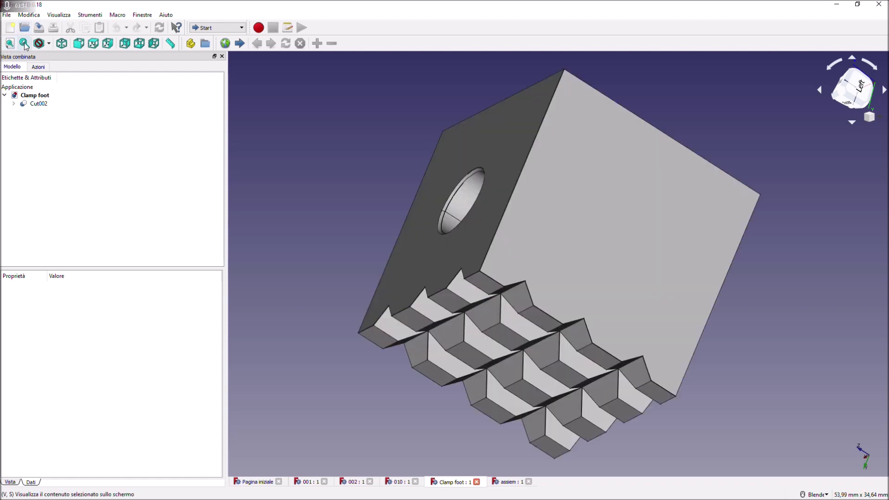
{"action": "key", "text": "3"}
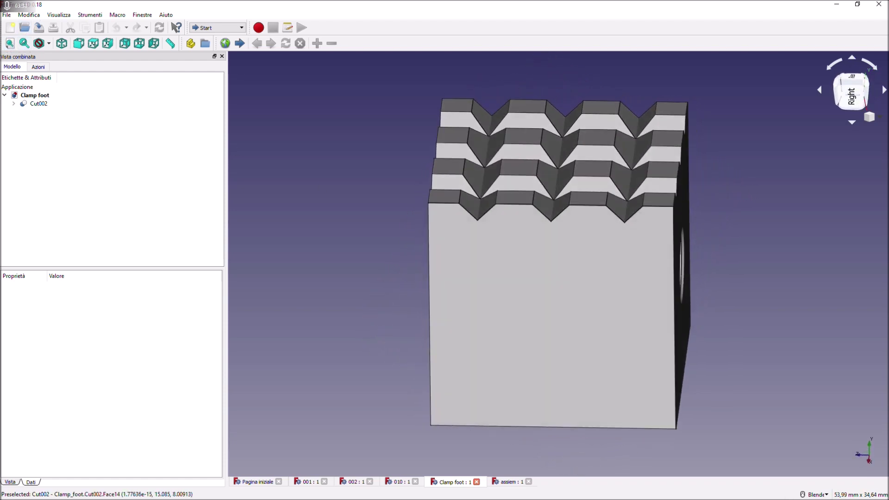
{"action": "middle_click_drag", "start_coordinate": [491, 213], "coordinate": [528, 293]}
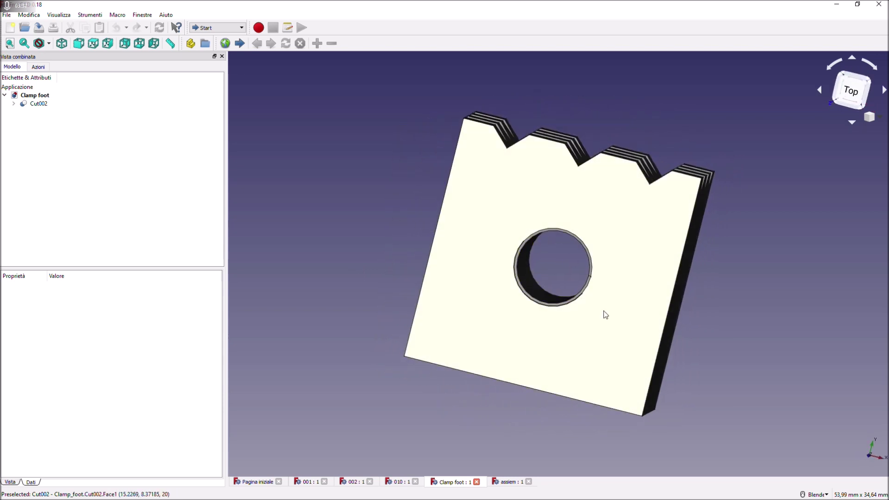
{"action": "scroll", "coordinate": [755, 294], "scroll_direction": "down", "scroll_amount": 5}
{"action": "middle_click_drag", "start_coordinate": [755, 290], "coordinate": [447, 444]}
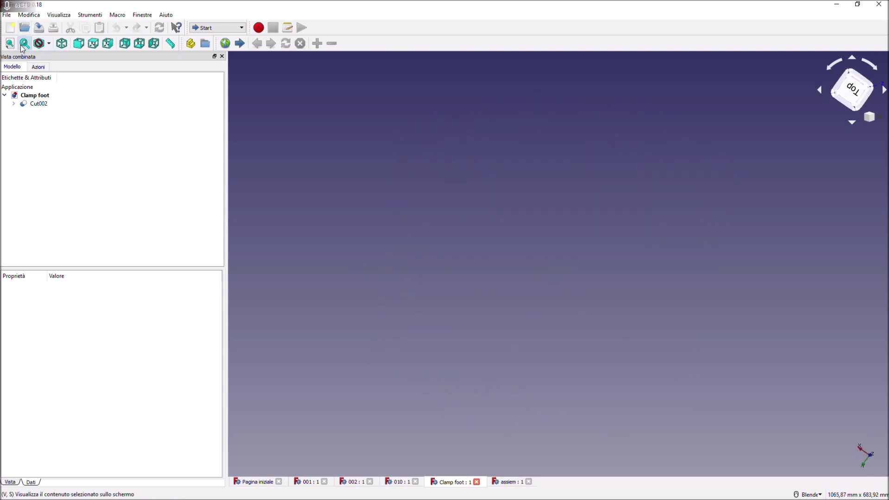
{"action": "left_click", "coordinate": [10, 43]}
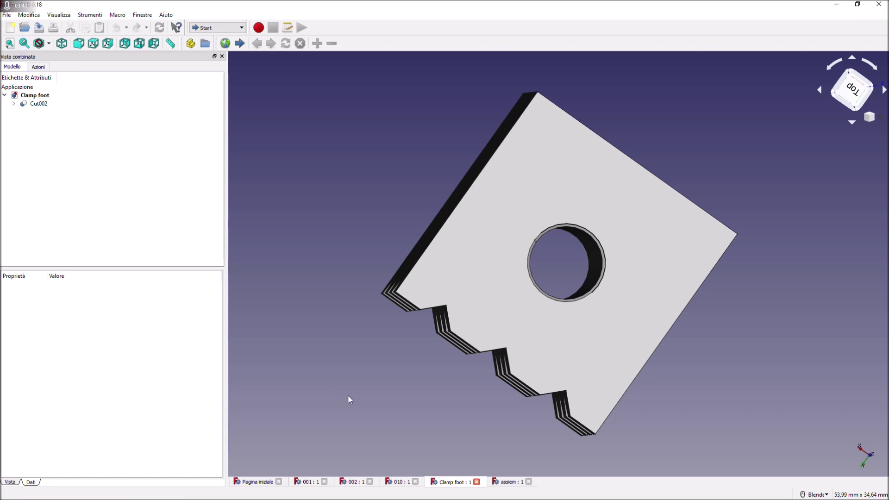
Close the Clamp foot, assiem, 010, 002 and 001 documents, leaving only the start page.
{"action": "left_click", "coordinate": [476, 482]}
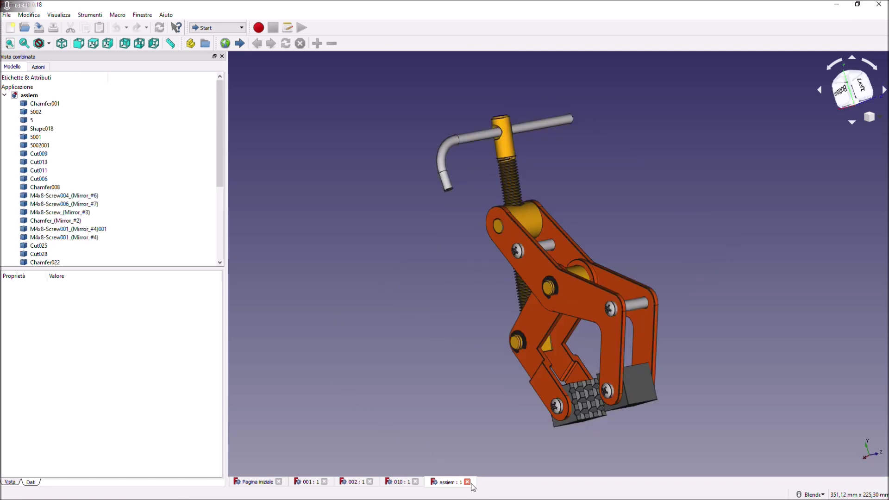
{"action": "left_click", "coordinate": [466, 482]}
{"action": "left_click", "coordinate": [416, 482]}
{"action": "left_click", "coordinate": [370, 482]}
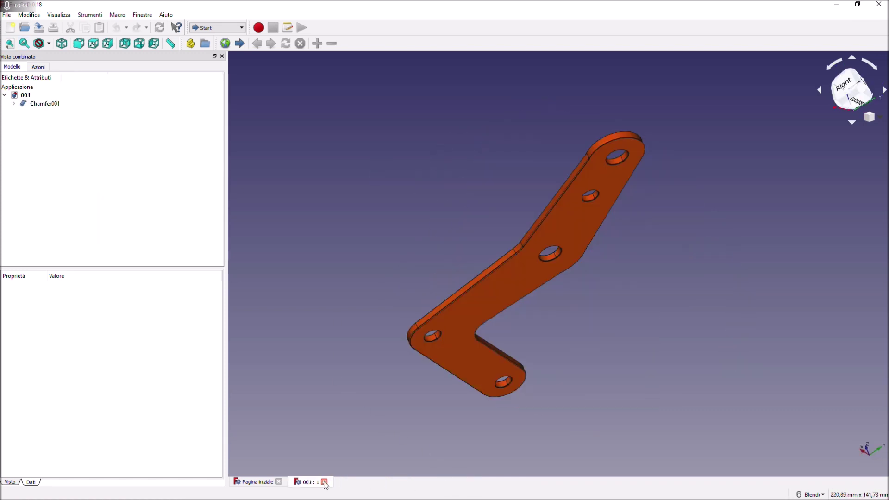
{"action": "left_click", "coordinate": [324, 481]}
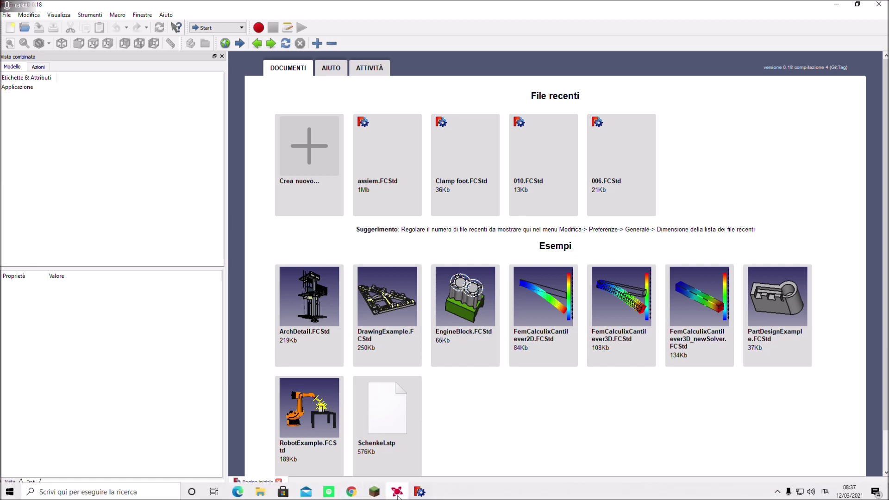
Switch to Chrome and open the download page of the FreeCAD website.
{"action": "mouse_move", "coordinate": [352, 494]}
{"action": "left_click", "coordinate": [365, 446]}
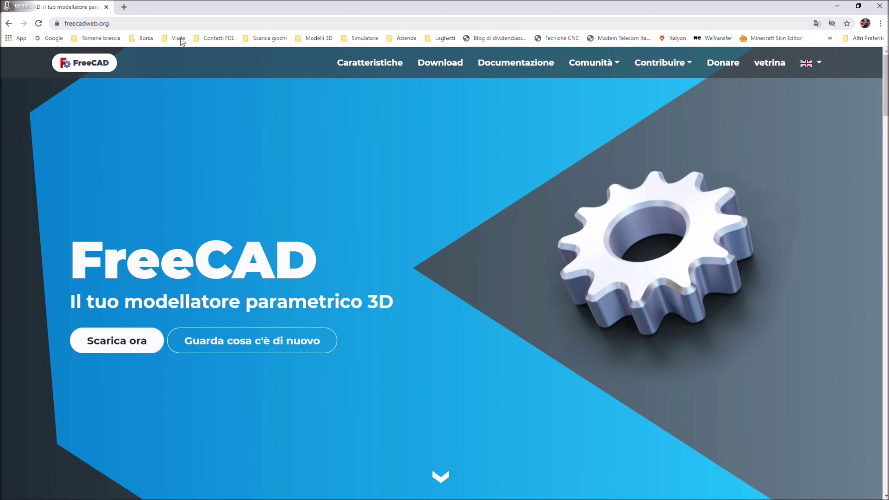
{"action": "left_click", "coordinate": [440, 64]}
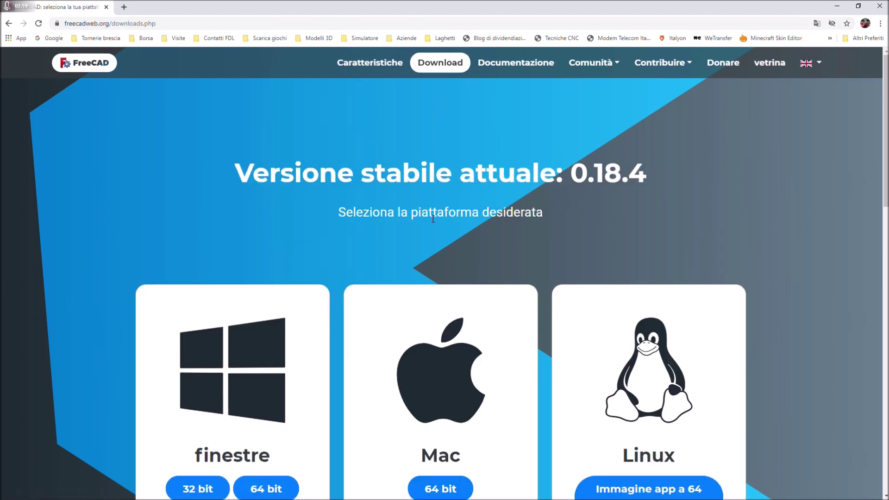
Look over the Windows, Mac and Linux download options on the FreeCAD page and close the browser.
{"action": "scroll", "coordinate": [433, 218], "scroll_direction": "down", "scroll_amount": 4}
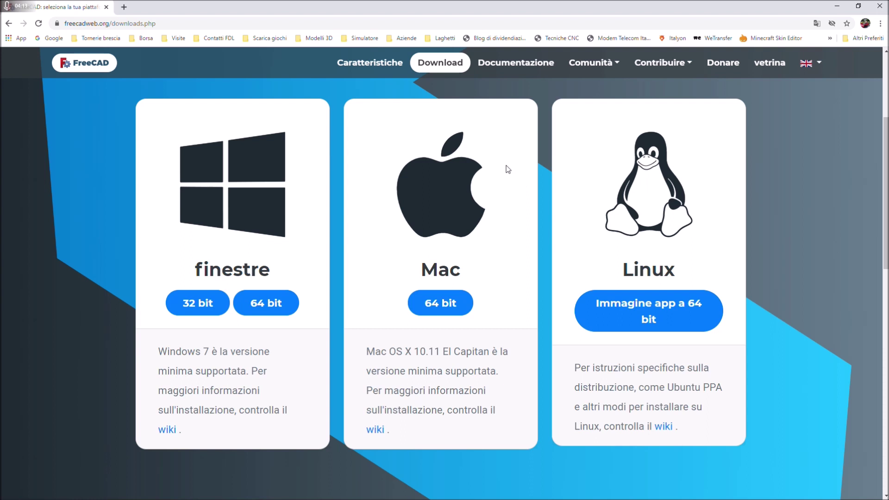
{"action": "left_click", "coordinate": [880, 7]}
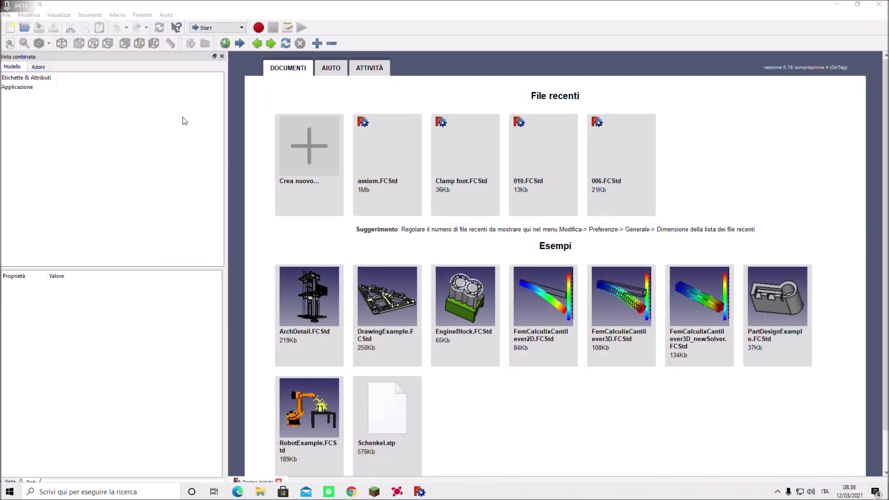
Set the 3D navigation style to Blender in the display preferences, apply it and close the preferences.
{"action": "left_click", "coordinate": [10, 17]}
{"action": "mouse_move", "coordinate": [85, 19]}
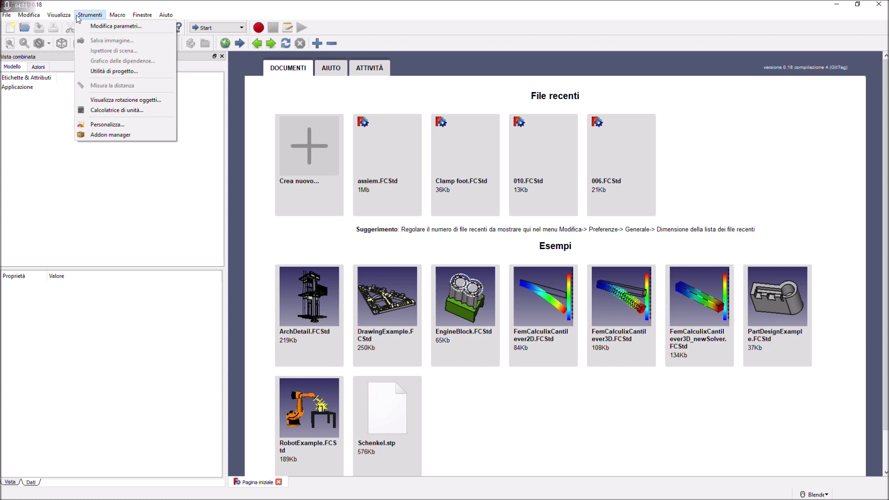
{"action": "mouse_move", "coordinate": [113, 16]}
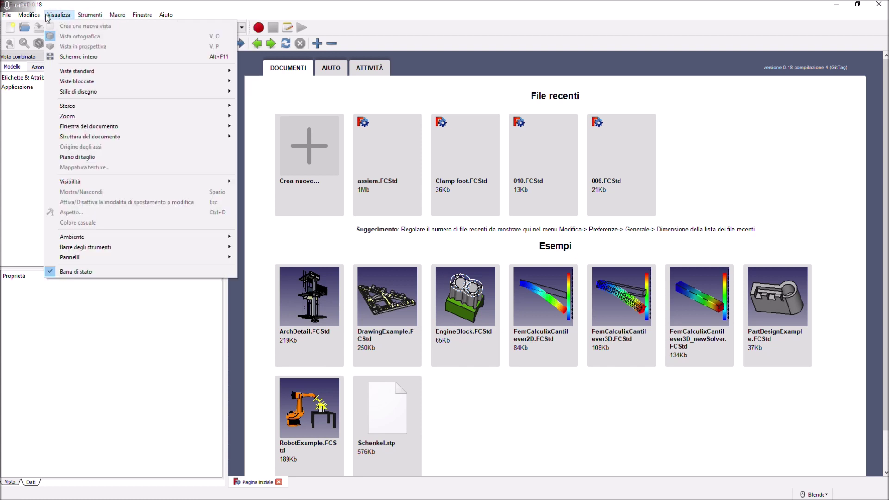
{"action": "mouse_move", "coordinate": [28, 17]}
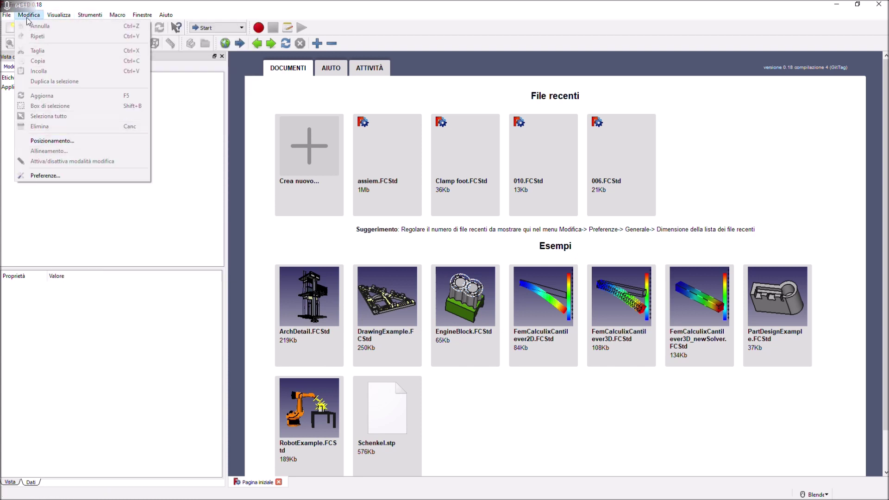
{"action": "left_click", "coordinate": [44, 176]}
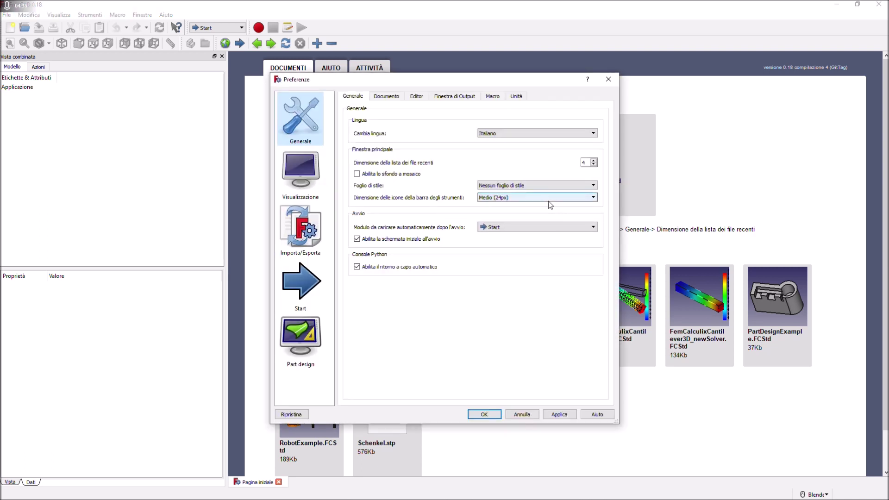
{"action": "left_click", "coordinate": [301, 178]}
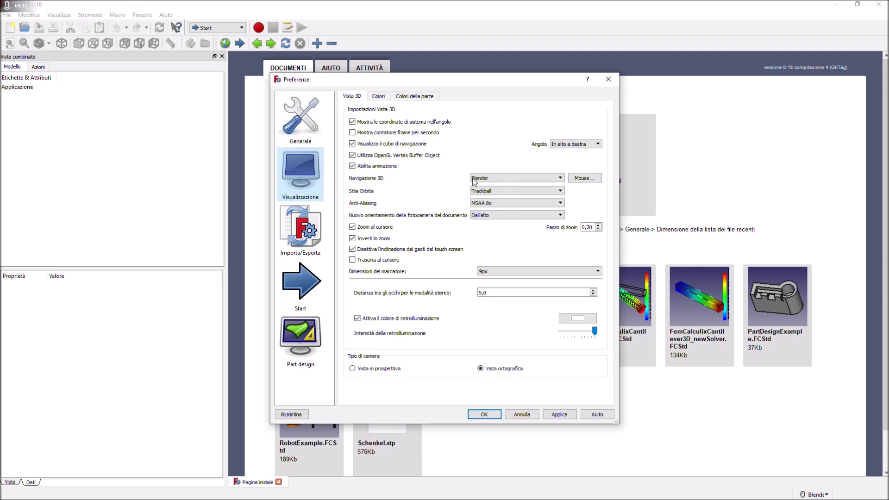
{"action": "left_click", "coordinate": [521, 182]}
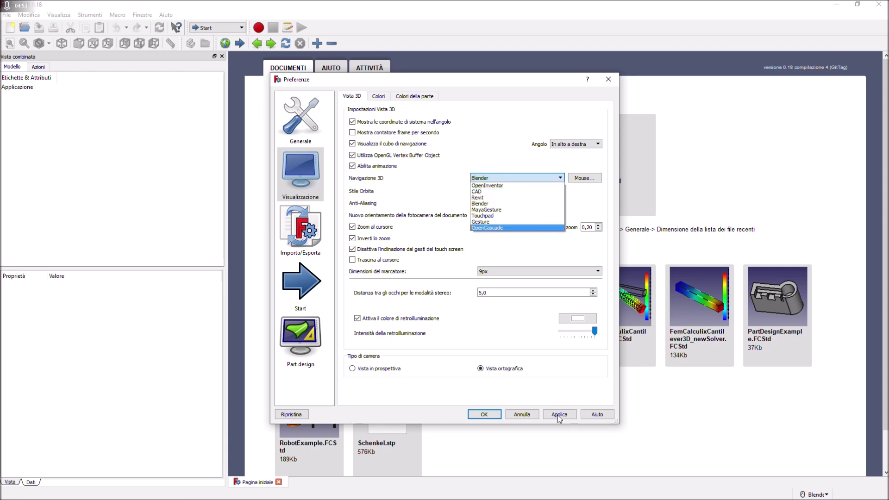
{"action": "left_click", "coordinate": [479, 203]}
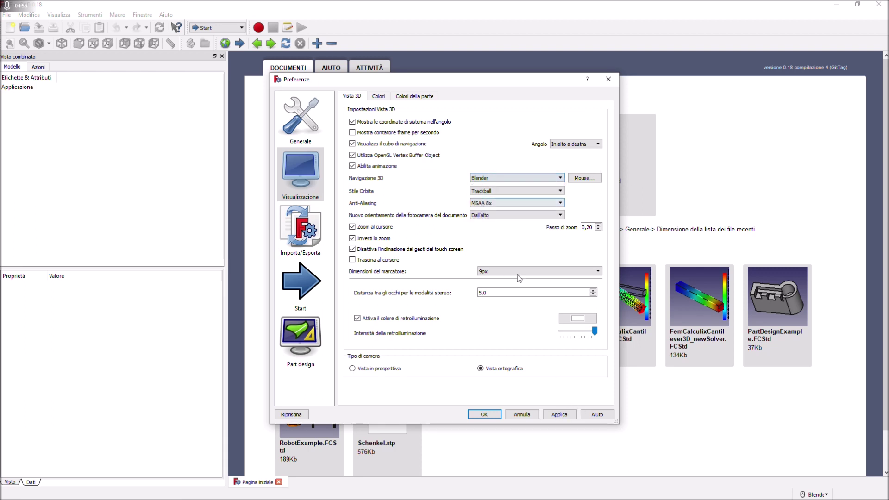
{"action": "left_click", "coordinate": [557, 415]}
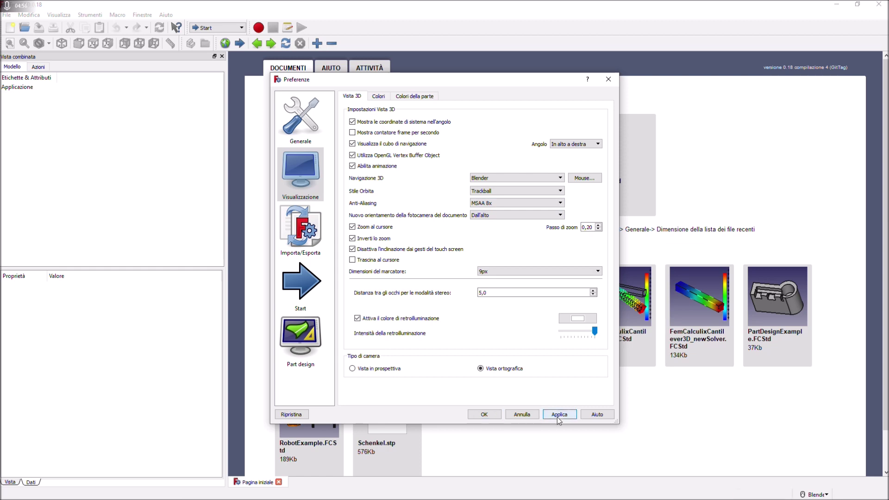
{"action": "left_click", "coordinate": [483, 413]}
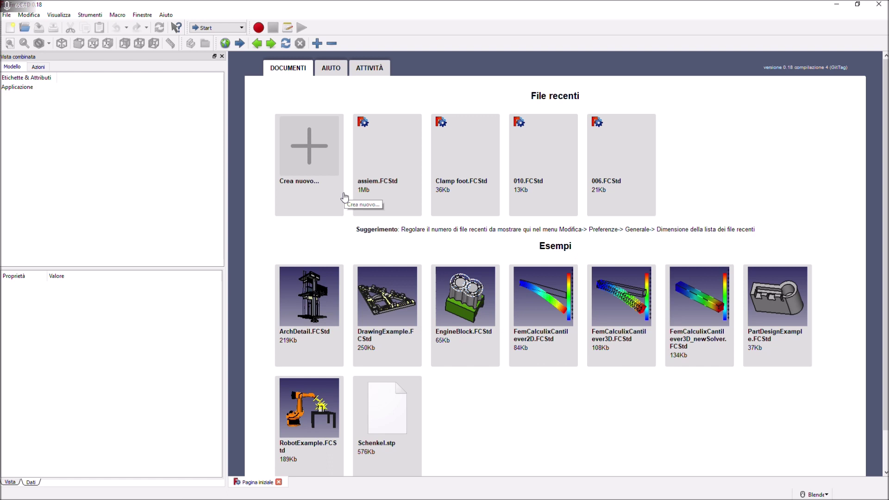
Create a new empty document and switch to the Part workbench.
{"action": "left_click", "coordinate": [309, 154]}
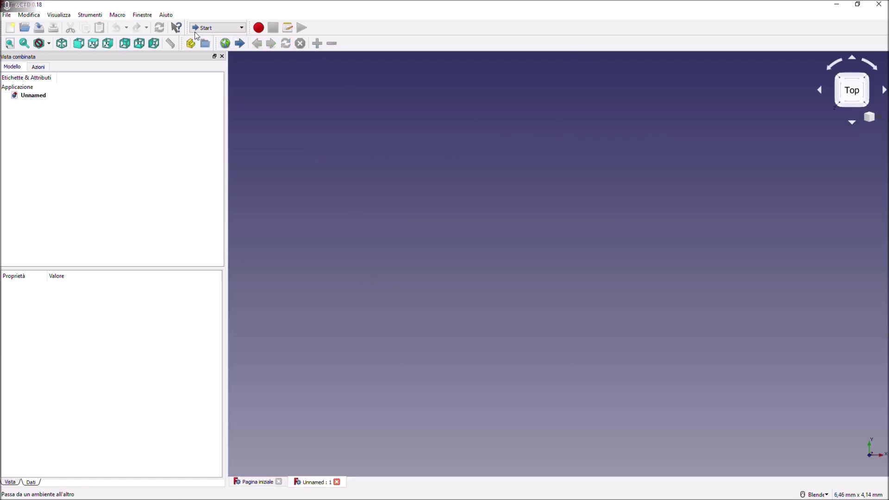
{"action": "left_click", "coordinate": [242, 29]}
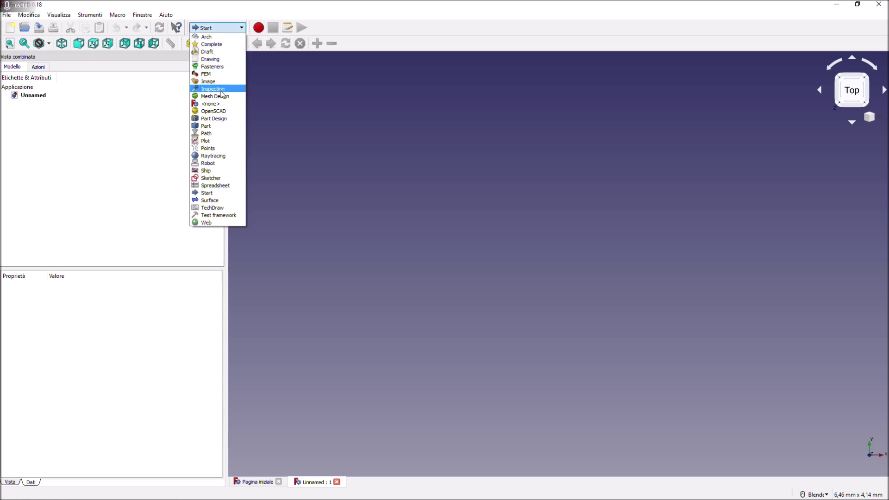
{"action": "left_click", "coordinate": [208, 126]}
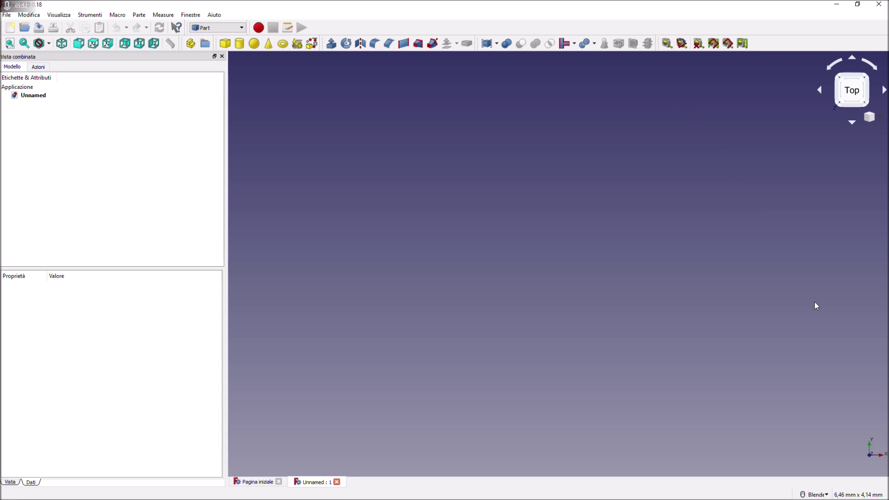
Show the origin axes in the 3D view.
{"action": "left_click", "coordinate": [37, 18]}
{"action": "mouse_move", "coordinate": [53, 20]}
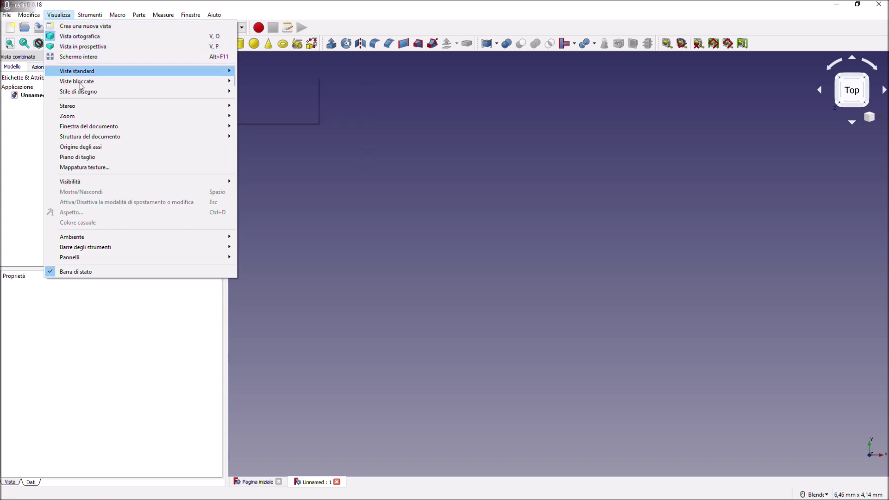
{"action": "left_click", "coordinate": [87, 147]}
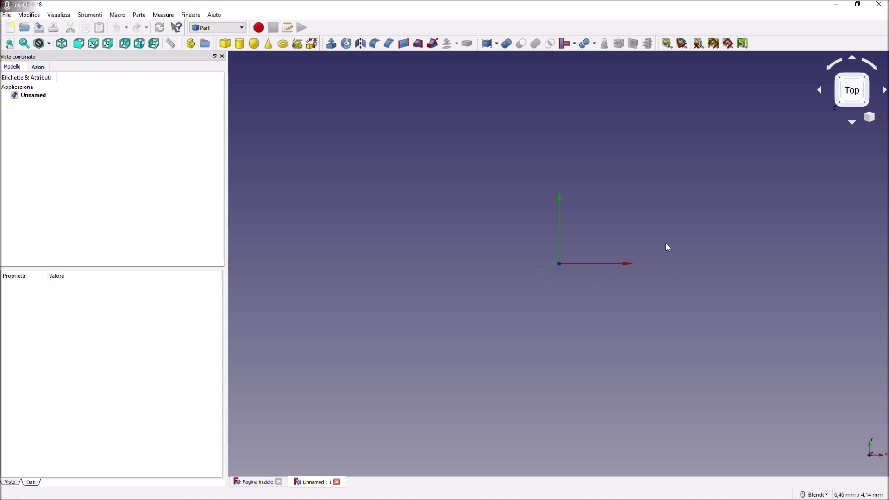
Try orbiting, panning and zooming the view around the origin axes, including a reset to the top view.
{"action": "middle_click_drag", "start_coordinate": [666, 243], "coordinate": [643, 287]}
{"action": "key", "text": "2"}
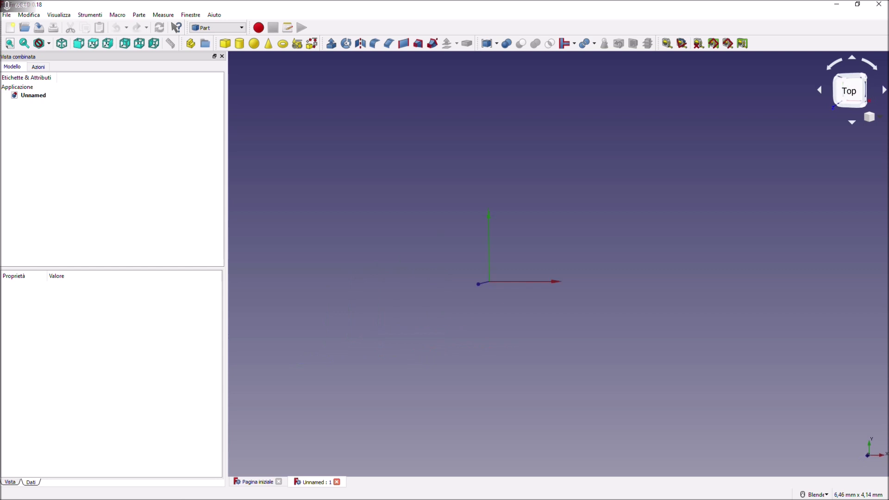
{"action": "middle_click_drag", "start_coordinate": [639, 280], "coordinate": [528, 287]}
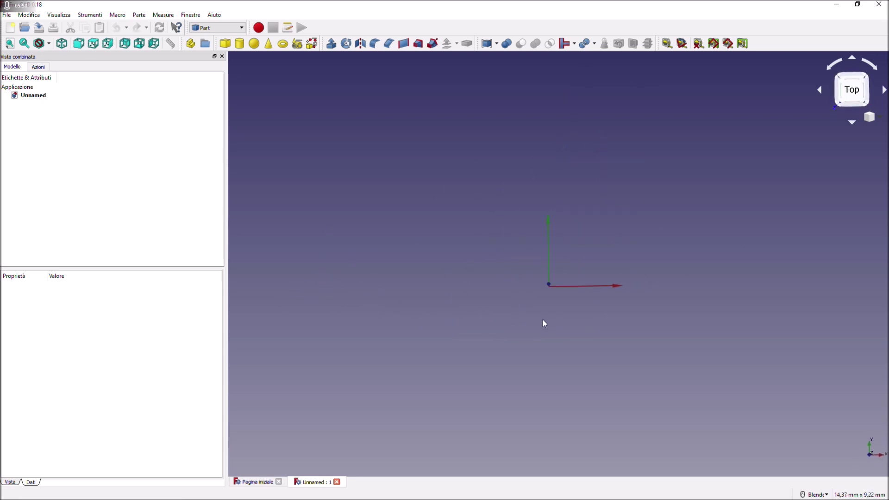
{"action": "scroll", "coordinate": [544, 324], "scroll_direction": "down", "scroll_amount": 2}
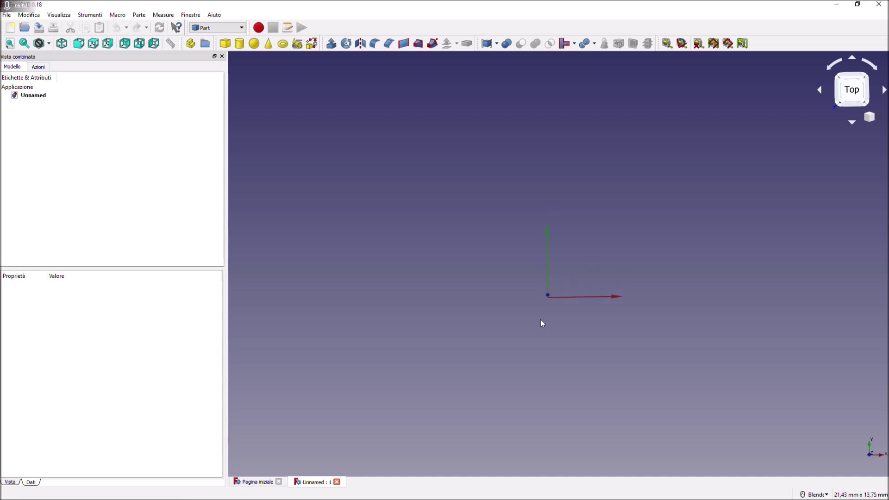
{"action": "left_click", "coordinate": [12, 45]}
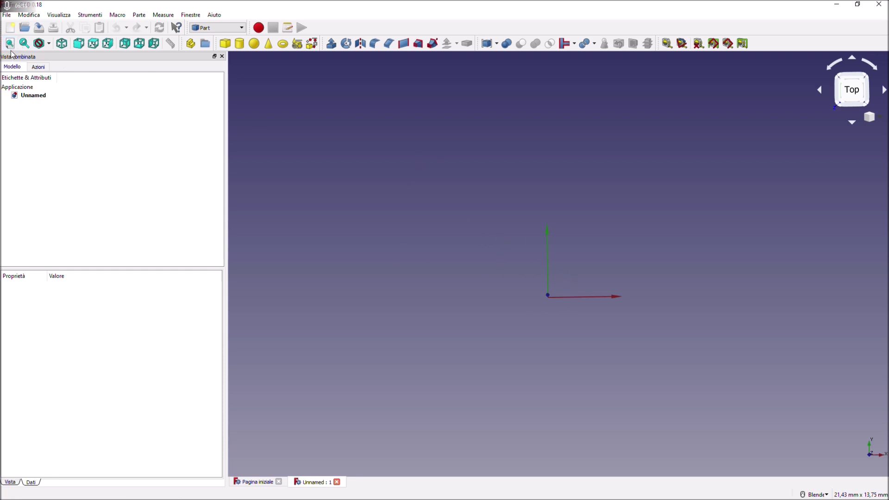
Create a solid cube and fit it in the view.
{"action": "left_click", "coordinate": [226, 46]}
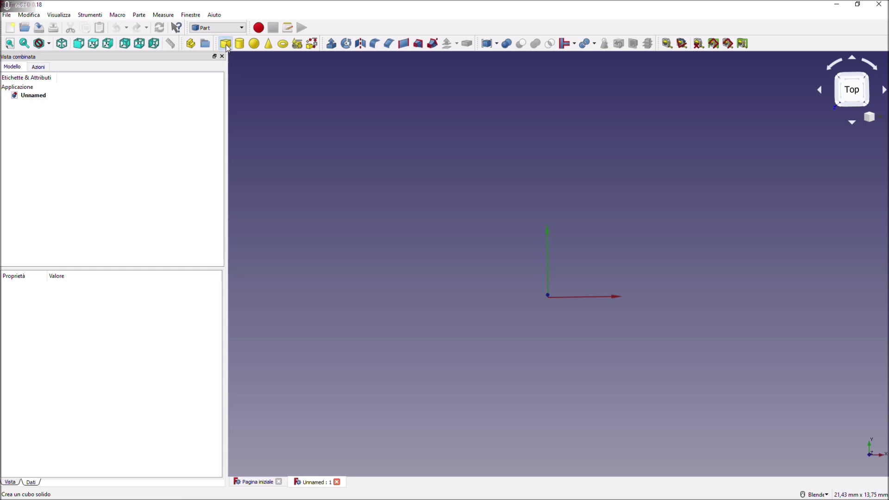
{"action": "key", "text": "0"}
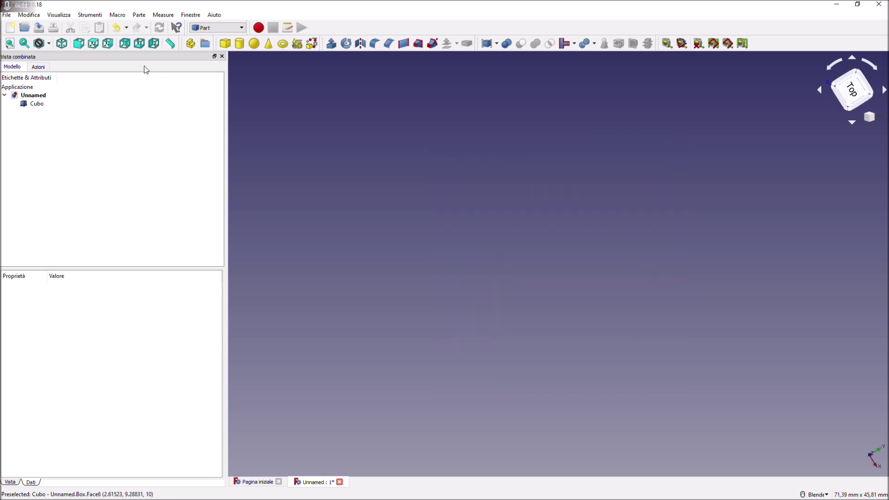
{"action": "left_click", "coordinate": [10, 43]}
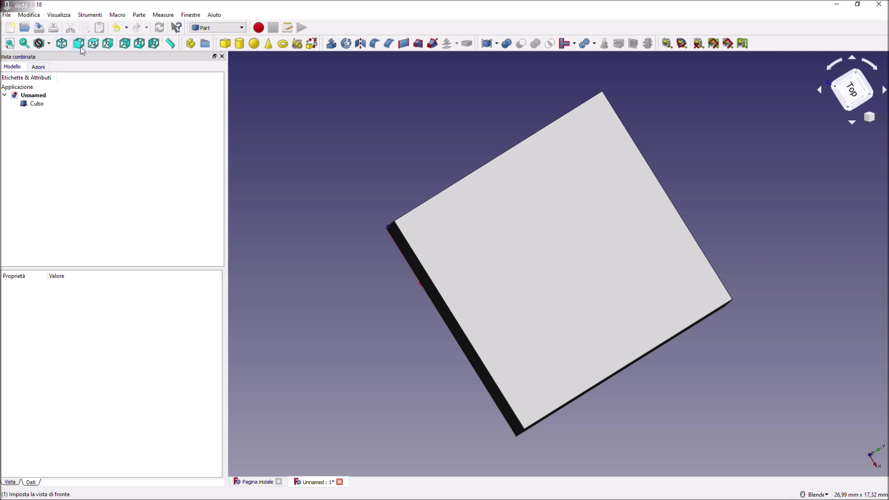
View the cube from the isometric, front, top, right, rear, bottom and left directions, fit it and return to isometric.
{"action": "left_click", "coordinate": [62, 43]}
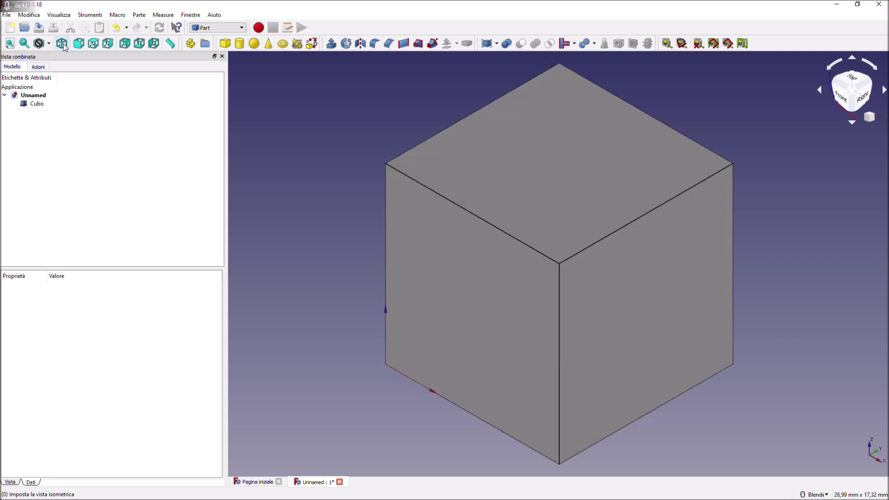
{"action": "left_click", "coordinate": [78, 46]}
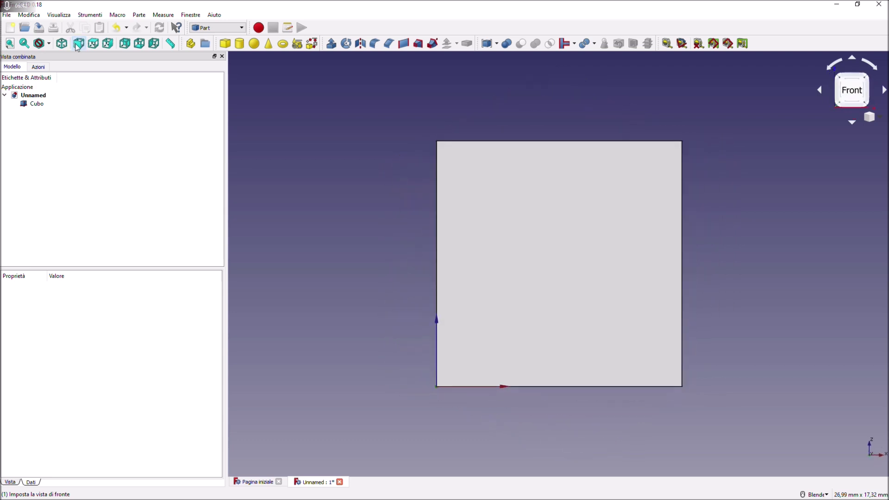
{"action": "left_click", "coordinate": [93, 45]}
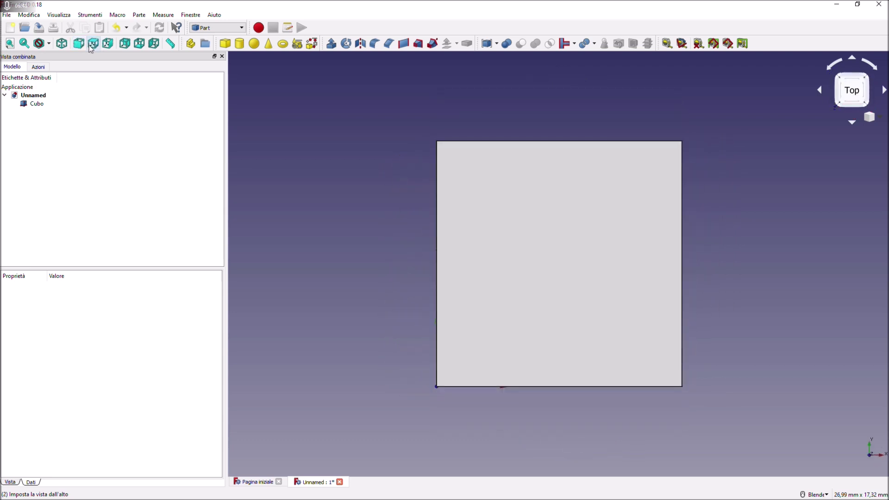
{"action": "left_click", "coordinate": [108, 45]}
{"action": "left_click", "coordinate": [125, 47]}
{"action": "left_click", "coordinate": [140, 44]}
{"action": "left_click", "coordinate": [152, 44]}
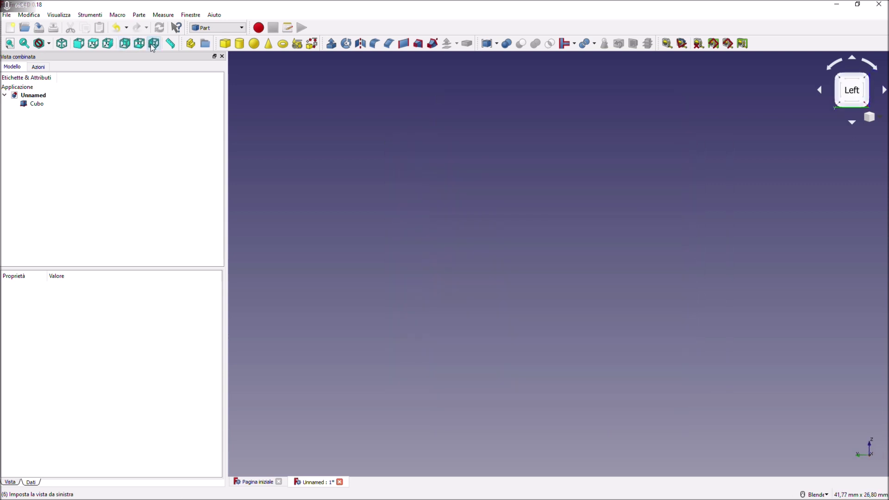
{"action": "left_click", "coordinate": [18, 44]}
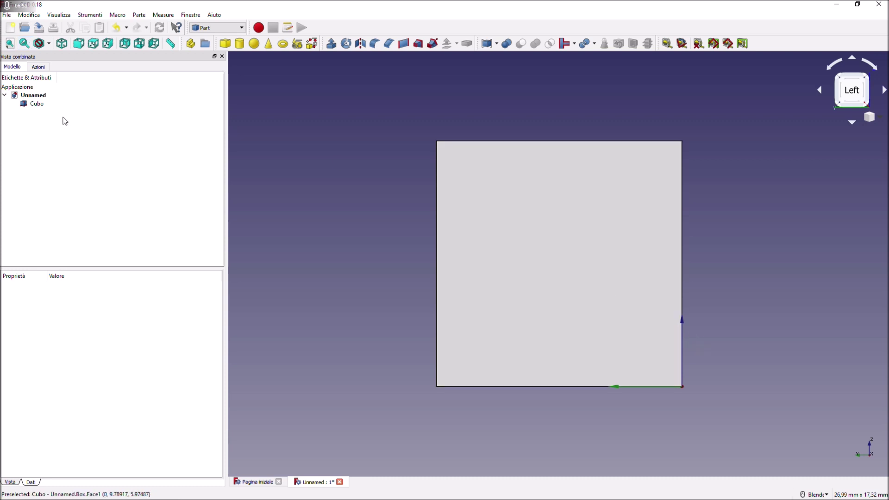
{"action": "left_click", "coordinate": [62, 45]}
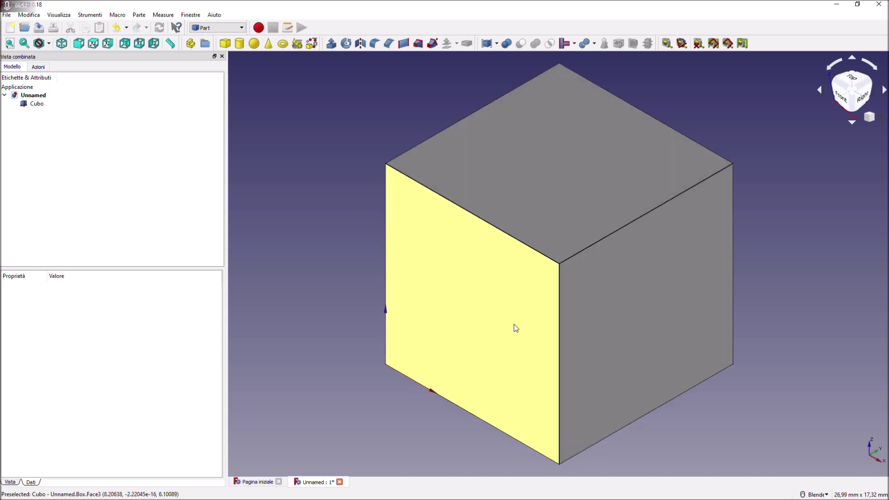
Orbit the cube to arbitrary angles and restore the front view each time.
{"action": "middle_click_drag", "start_coordinate": [662, 329], "coordinate": [680, 291]}
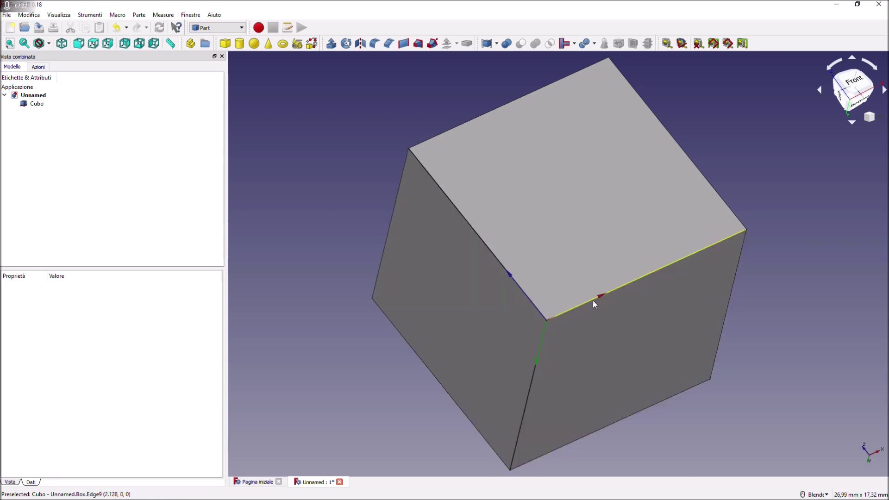
{"action": "left_click", "coordinate": [79, 44]}
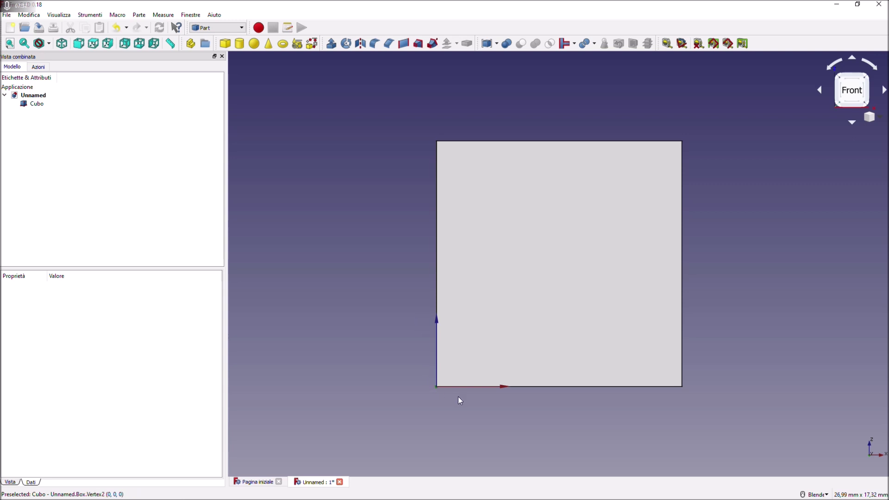
{"action": "middle_click_drag", "start_coordinate": [454, 398], "coordinate": [323, 399]}
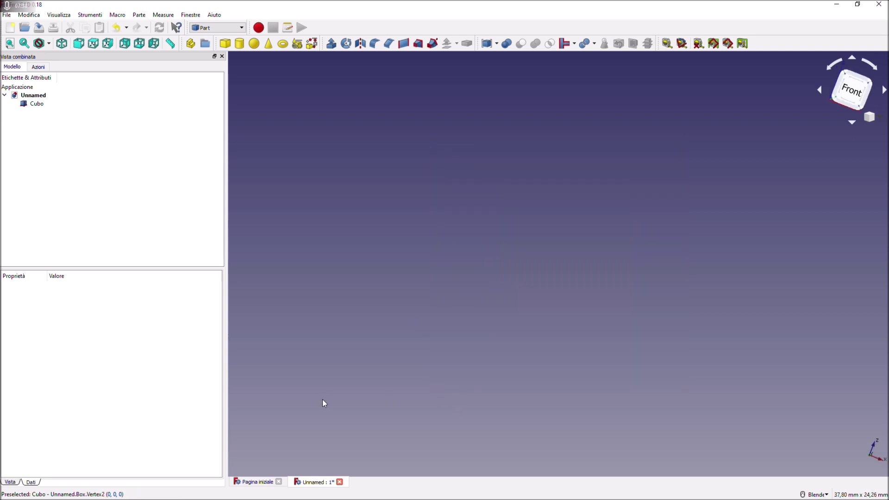
{"action": "key", "text": "1"}
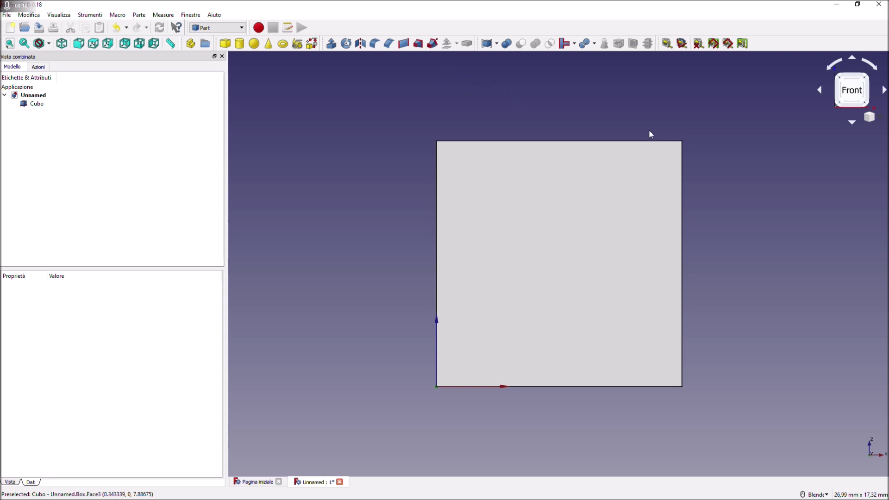
Narrow the combined view panel and rename the cube in the model tree as Elemento 1.
{"action": "left_click", "coordinate": [39, 110]}
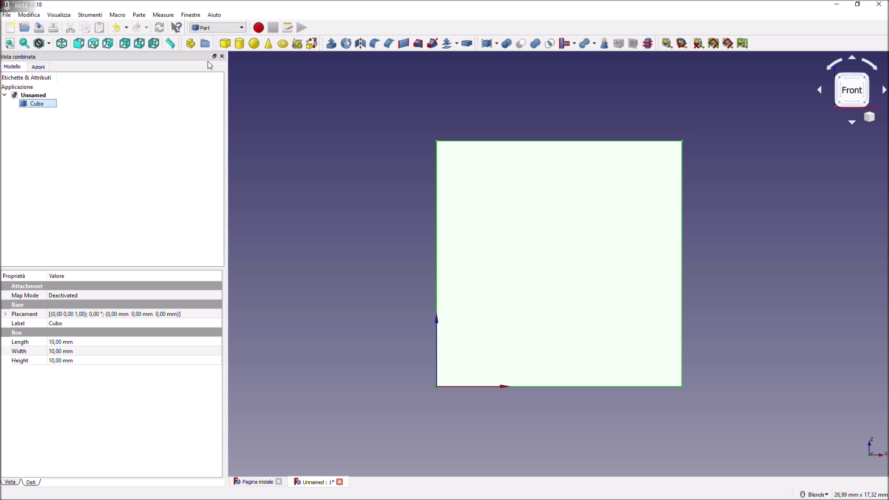
{"action": "left_click_drag", "start_coordinate": [225, 169], "coordinate": [173, 165]}
{"action": "right_click", "coordinate": [42, 108]}
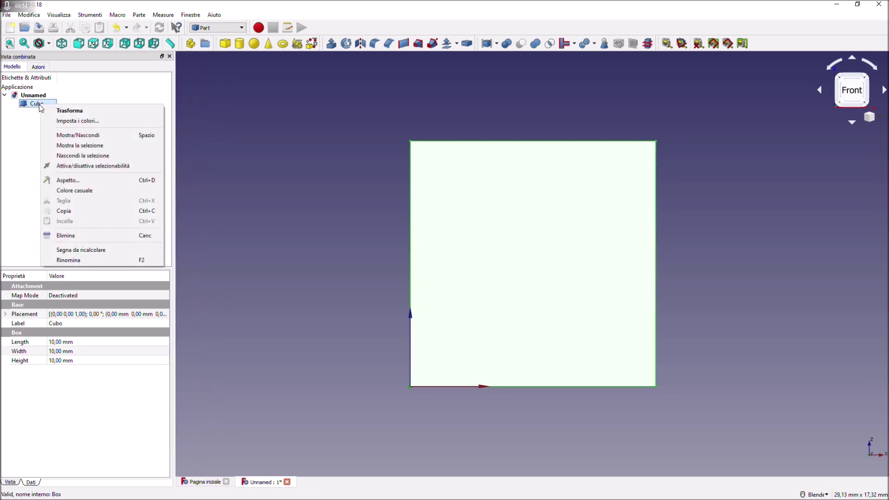
{"action": "left_click", "coordinate": [35, 107]}
{"action": "right_click", "coordinate": [36, 107]}
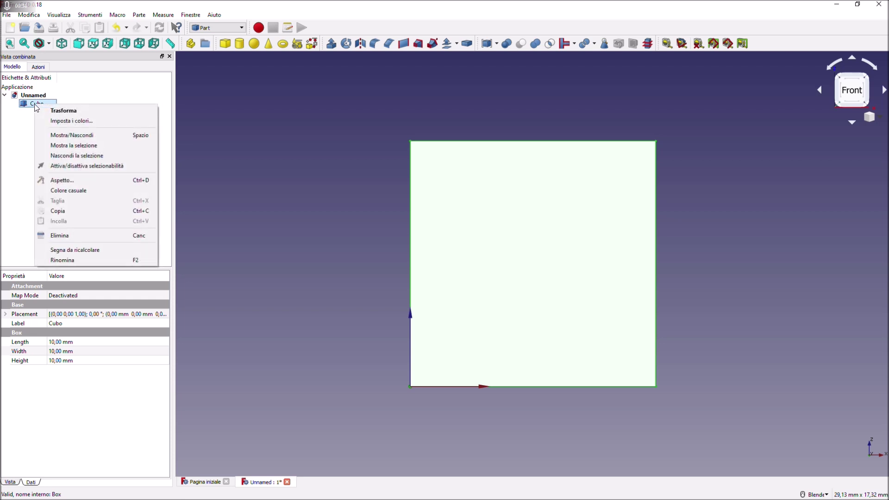
{"action": "left_click", "coordinate": [64, 261]}
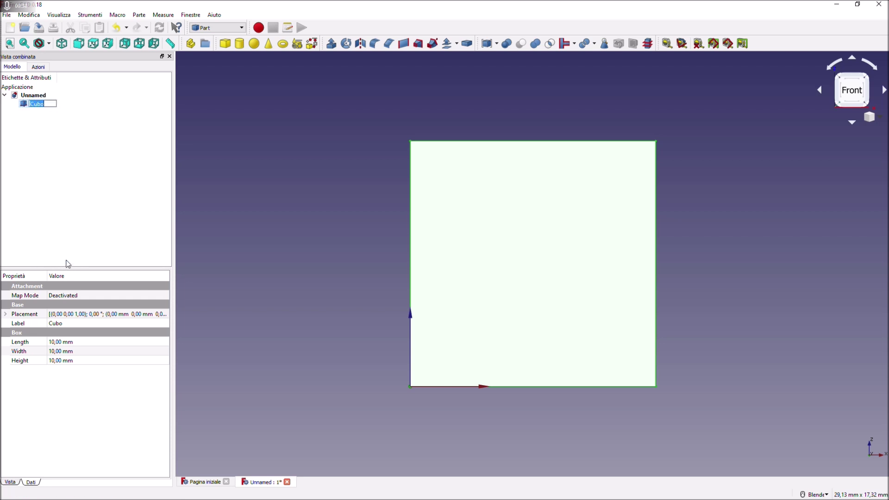
{"action": "type", "text": "Elemento 1"}
{"action": "left_click", "coordinate": [151, 195]}
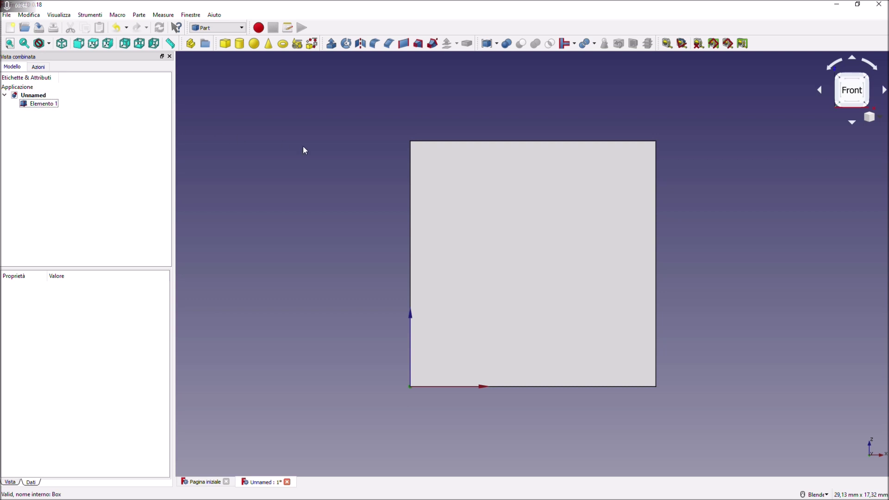
View Elemento 1 isometrically, set its length to 12 mm, try shorter and longer lengths, and return it to 10 mm.
{"action": "left_click", "coordinate": [25, 106]}
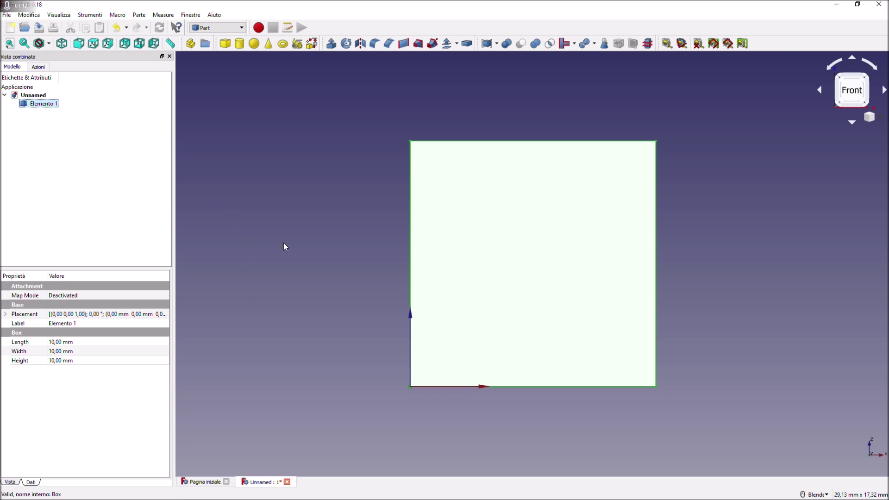
{"action": "left_click", "coordinate": [62, 45]}
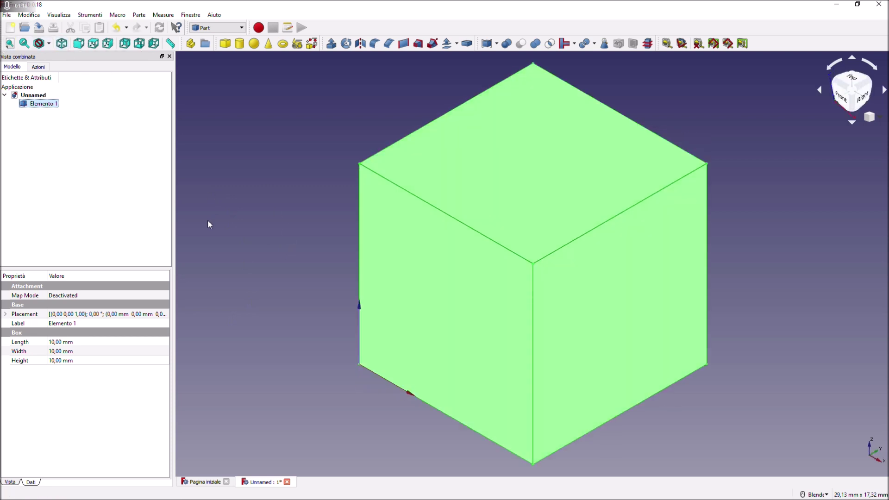
{"action": "left_click", "coordinate": [58, 342]}
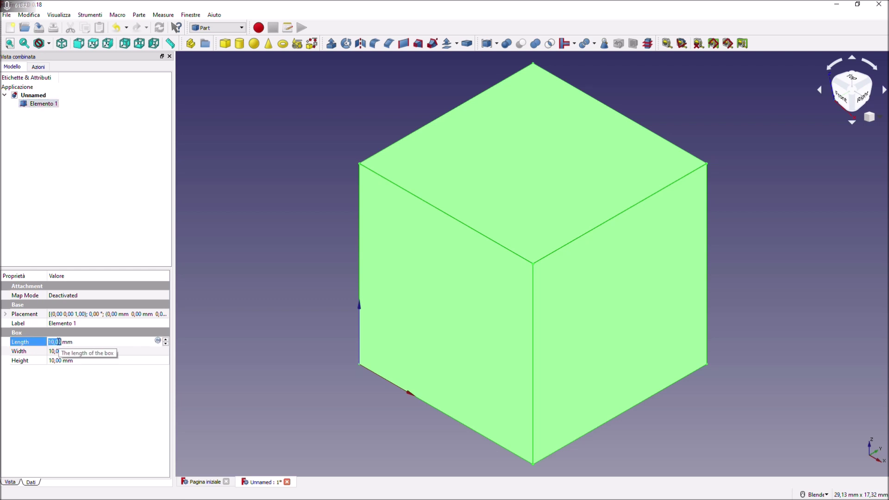
{"action": "type", "text": "12"}
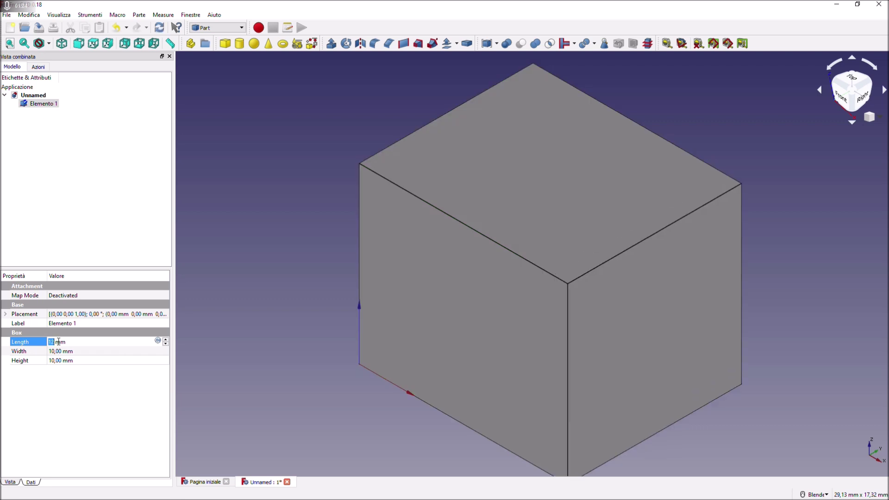
{"action": "scroll", "coordinate": [58, 341], "scroll_direction": "up", "scroll_amount": 3}
{"action": "scroll", "coordinate": [58, 342], "scroll_direction": "down", "scroll_amount": 3}
{"action": "scroll", "coordinate": [59, 342], "scroll_direction": "down", "scroll_amount": 7}
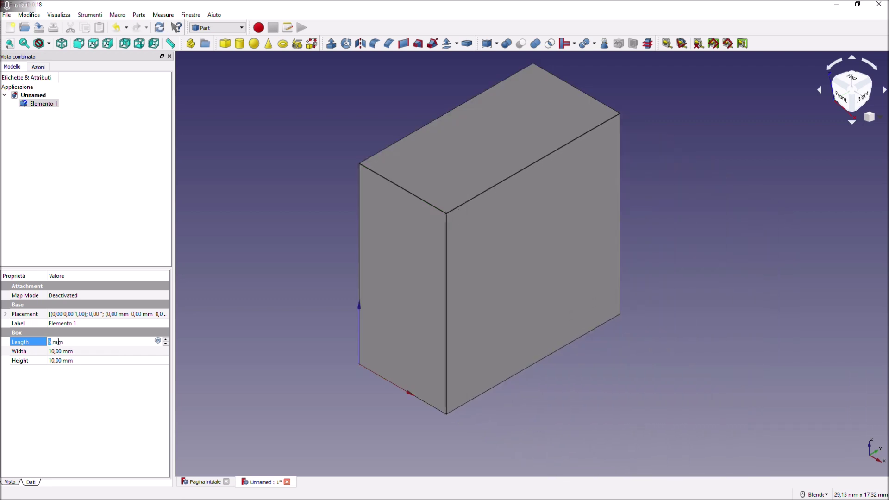
{"action": "scroll", "coordinate": [59, 342], "scroll_direction": "down", "scroll_amount": 3}
{"action": "scroll", "coordinate": [59, 341], "scroll_direction": "up", "scroll_amount": 5}
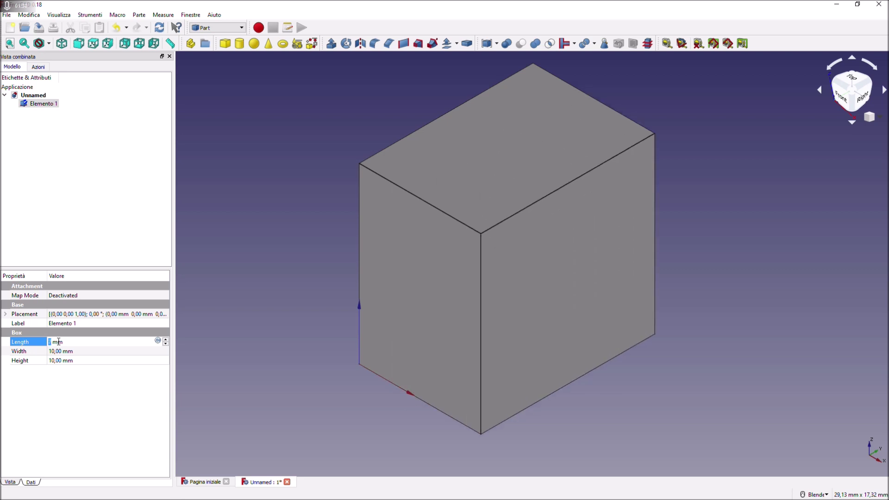
{"action": "scroll", "coordinate": [58, 342], "scroll_direction": "up", "scroll_amount": 2}
{"action": "scroll", "coordinate": [59, 341], "scroll_direction": "up", "scroll_amount": 2}
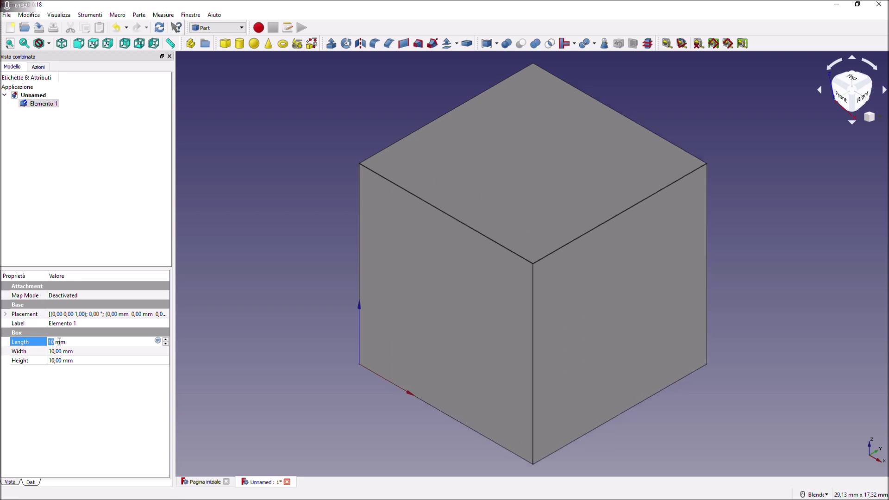
{"action": "scroll", "coordinate": [58, 341], "scroll_direction": "up", "scroll_amount": 5}
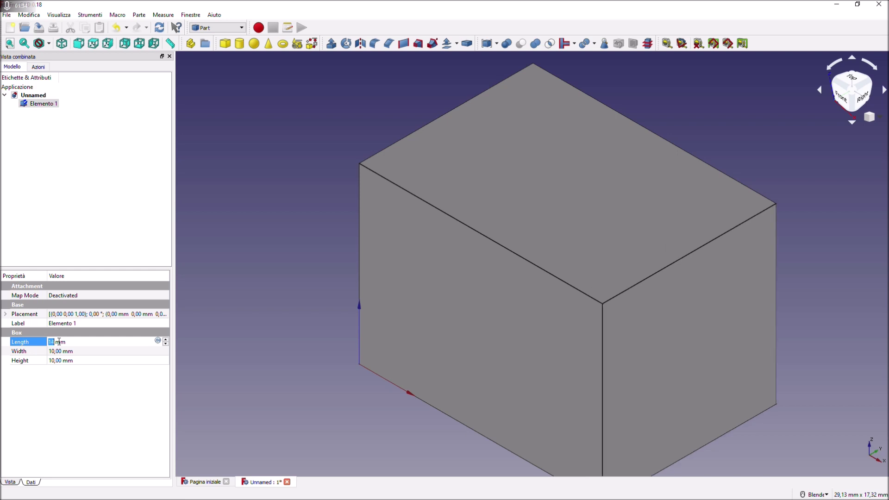
{"action": "scroll", "coordinate": [59, 342], "scroll_direction": "down", "scroll_amount": 2}
Try larger width and height values on Elemento 1 and return both dimensions to 10 mm.
{"action": "left_click", "coordinate": [64, 352]}
{"action": "scroll", "coordinate": [64, 350], "scroll_direction": "up", "scroll_amount": 4}
{"action": "scroll", "coordinate": [64, 350], "scroll_direction": "down", "scroll_amount": 4}
{"action": "left_click", "coordinate": [72, 360]}
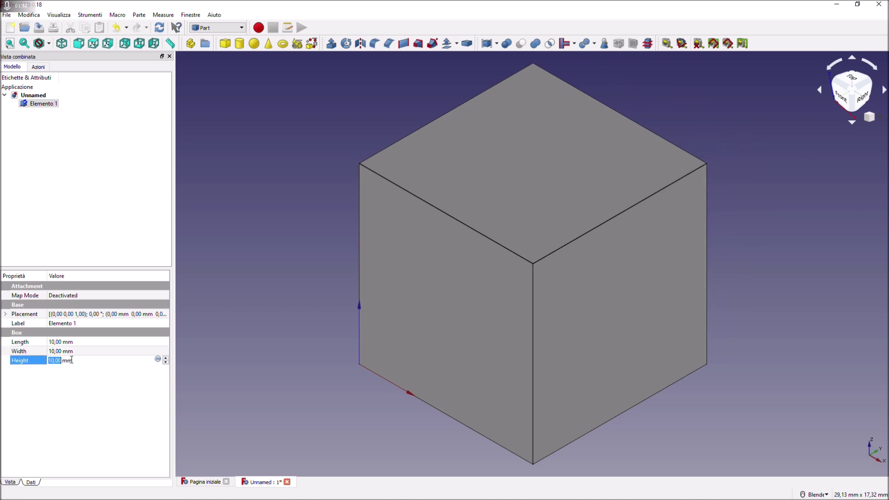
{"action": "scroll", "coordinate": [71, 360], "scroll_direction": "up", "scroll_amount": 4}
{"action": "scroll", "coordinate": [71, 361], "scroll_direction": "down", "scroll_amount": 4}
{"action": "left_click", "coordinate": [58, 352]}
{"action": "scroll", "coordinate": [57, 351], "scroll_direction": "up", "scroll_amount": 3}
{"action": "scroll", "coordinate": [57, 351], "scroll_direction": "down", "scroll_amount": 3}
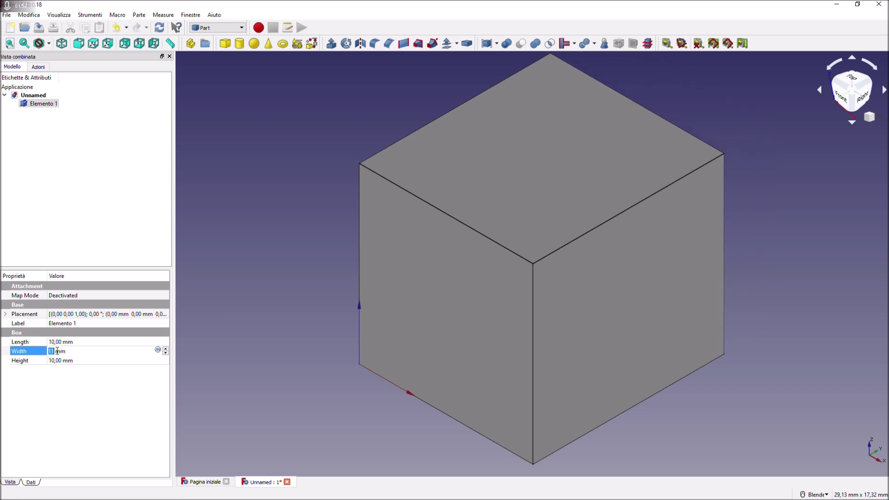
{"action": "scroll", "coordinate": [57, 351], "scroll_direction": "down", "scroll_amount": 1}
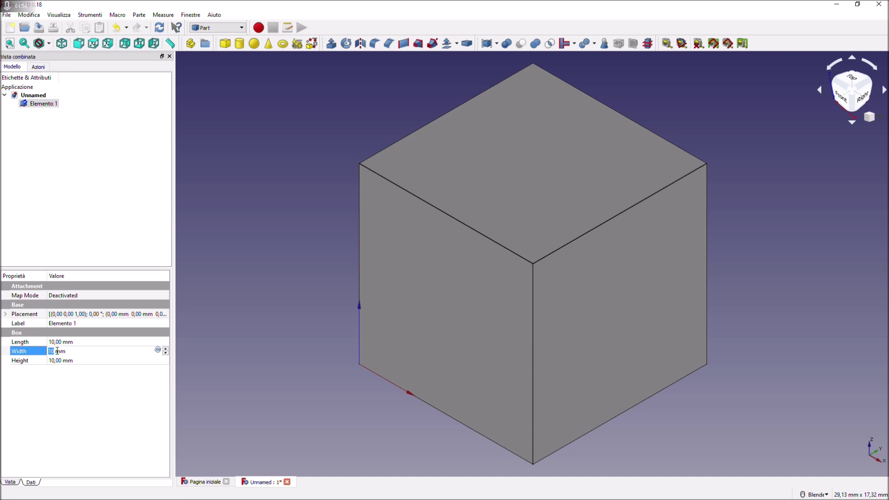
Set the width of Elemento 1 to 1000 mm and fit the whole solid in the view.
{"action": "type", "text": "1000"}
{"action": "left_click", "coordinate": [82, 85]}
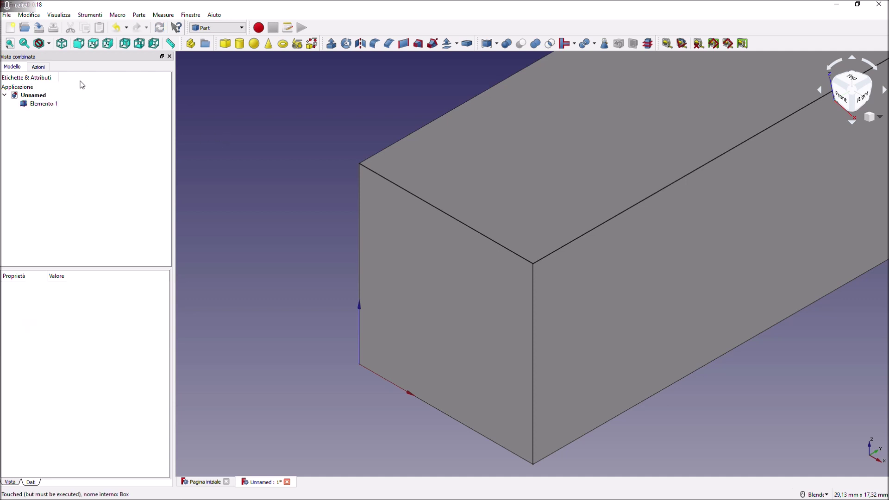
{"action": "left_click", "coordinate": [10, 45]}
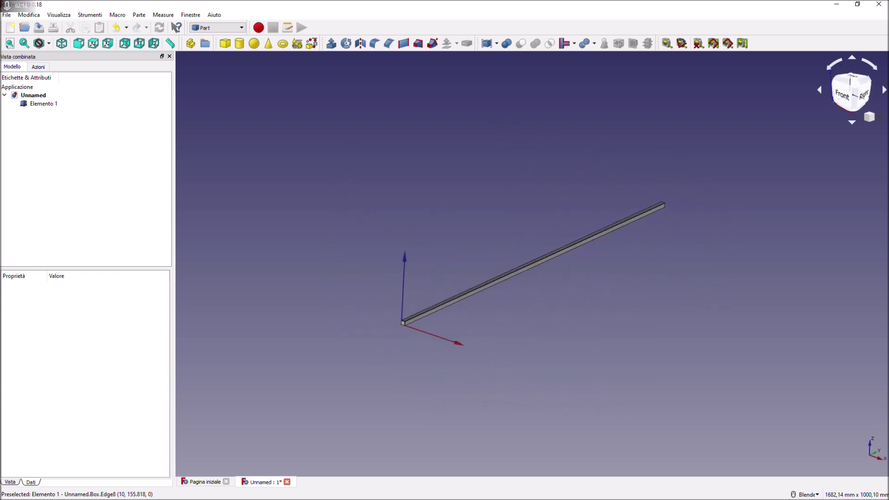
Set the width of Elemento 1 to 10 mm and fit the cube in the isometric view.
{"action": "left_click", "coordinate": [40, 106]}
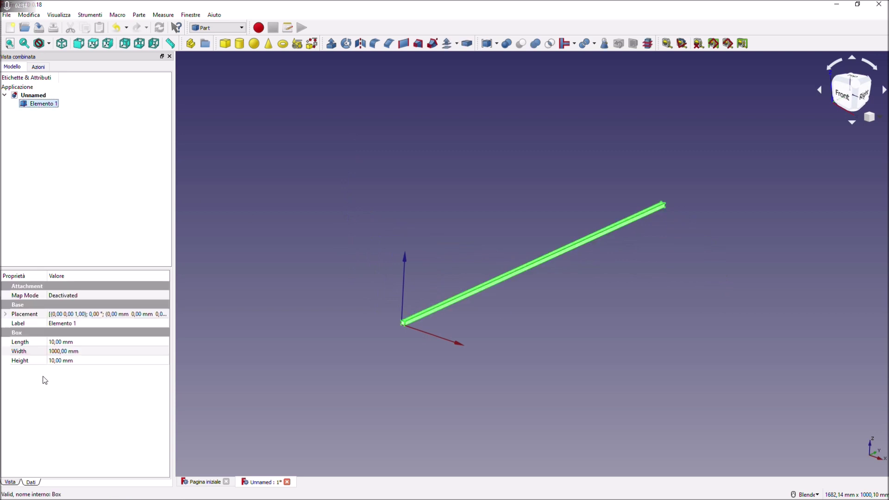
{"action": "left_click", "coordinate": [59, 351]}
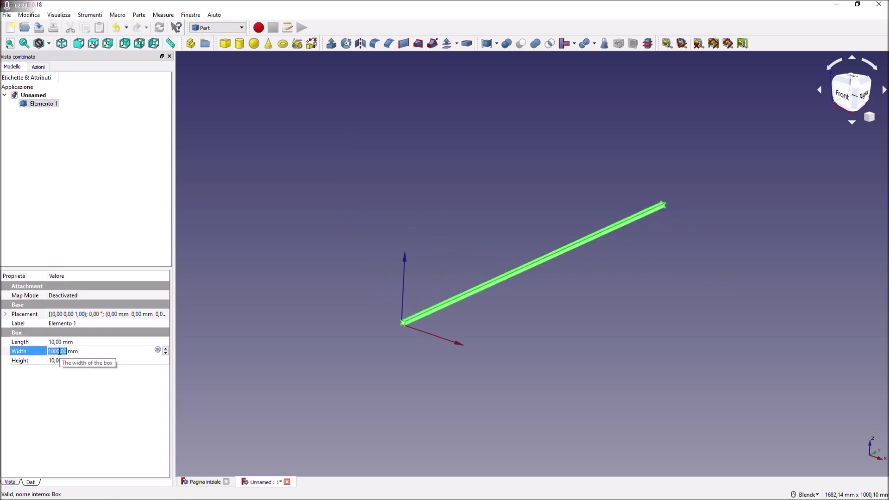
{"action": "type", "text": "10"}
{"action": "key", "text": "Return"}
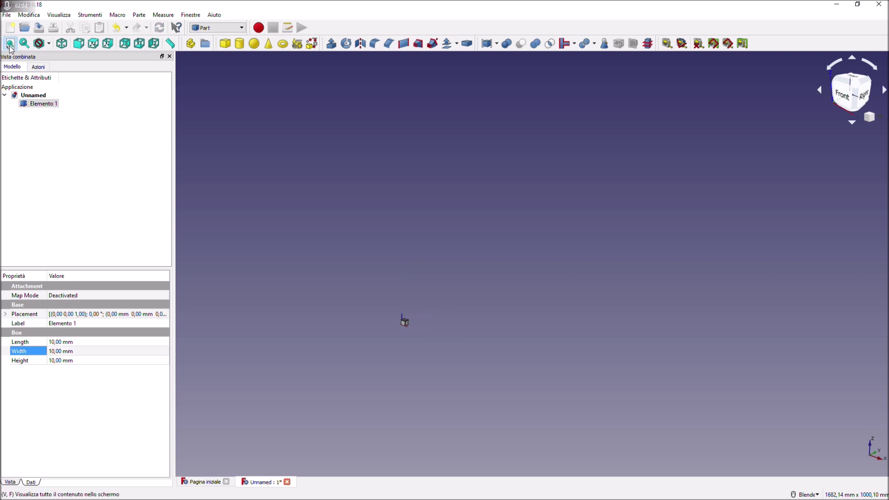
{"action": "left_click", "coordinate": [10, 43]}
{"action": "left_click", "coordinate": [62, 44]}
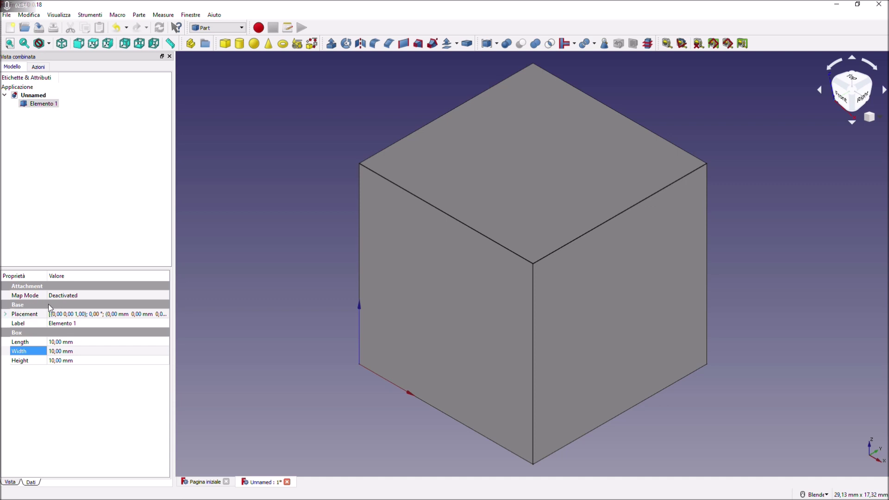
Expand the cube's placement down to its x, y and z position values and orbit to the corner at the origin.
{"action": "left_click", "coordinate": [6, 315]}
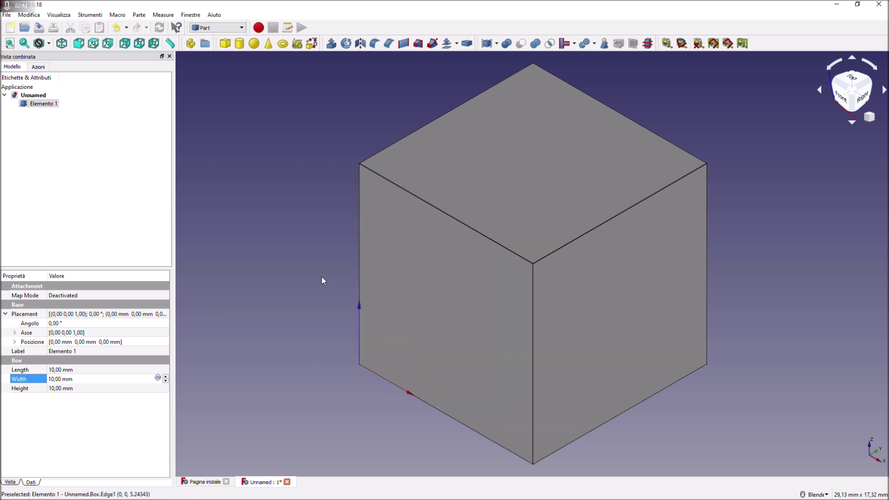
{"action": "left_click", "coordinate": [15, 342]}
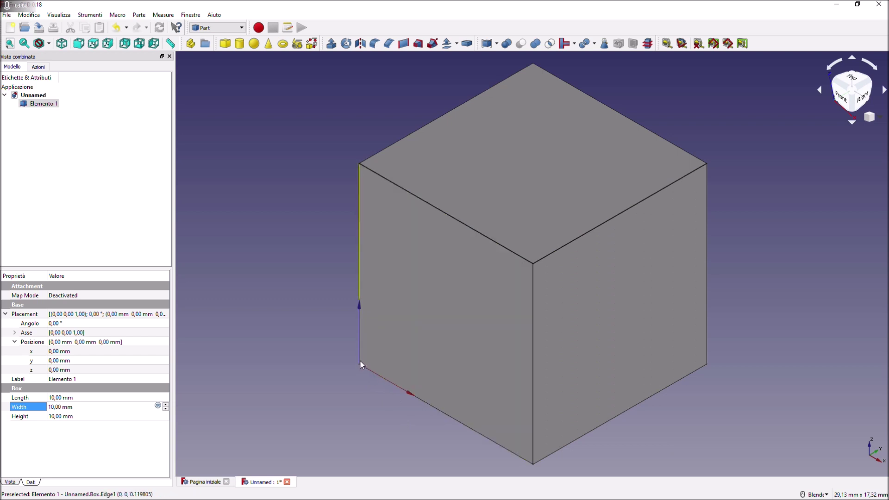
{"action": "middle_click_drag", "start_coordinate": [279, 356], "coordinate": [467, 366]}
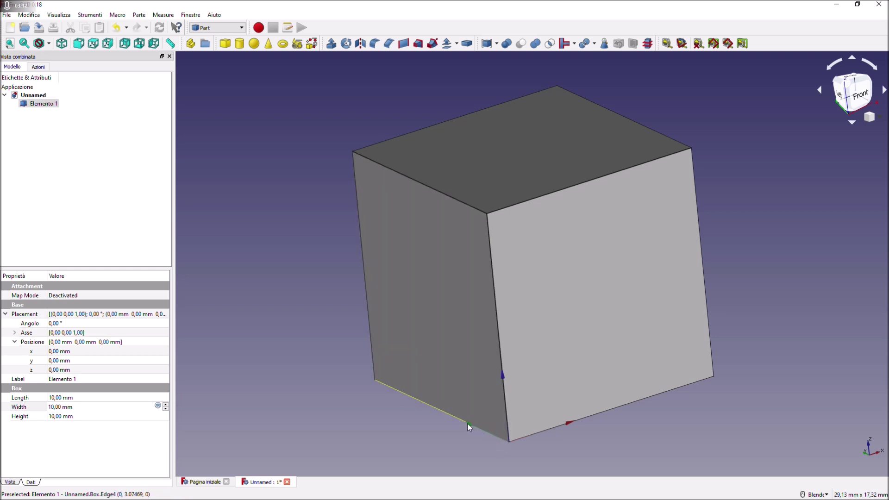
Try moving the cube along the Y axis with position values from 2 mm to -2 mm, and return it to 0 mm.
{"action": "left_click", "coordinate": [63, 361]}
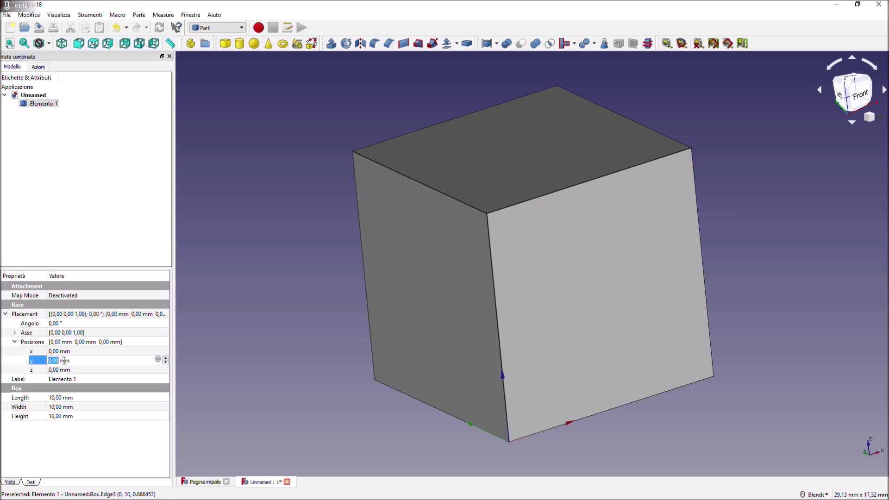
{"action": "type", "text": "1"}
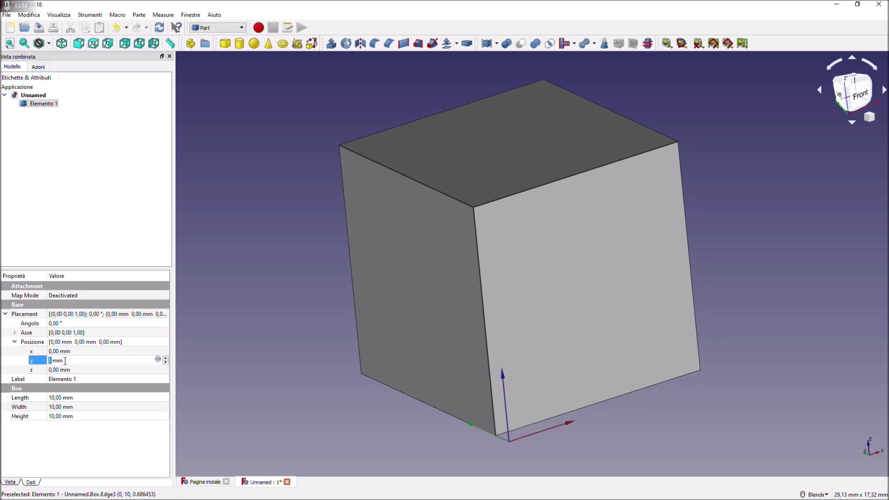
{"action": "key", "text": "Up"}
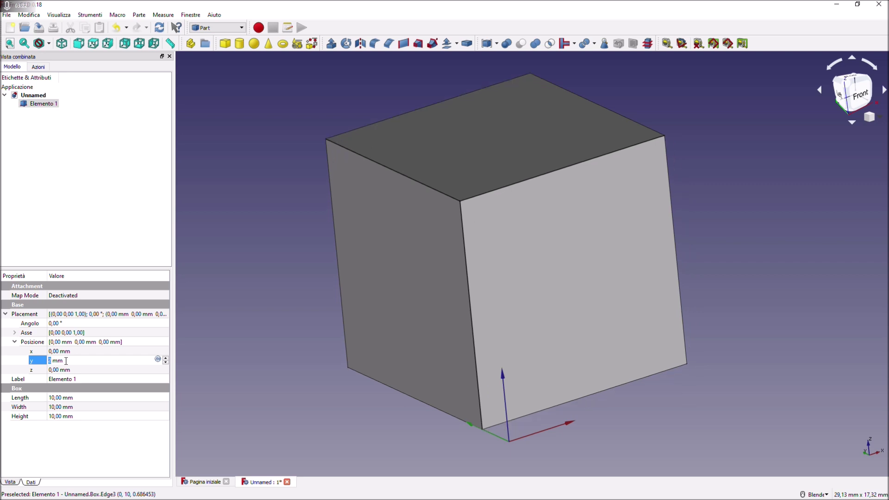
{"action": "key", "text": "Down"}
{"action": "key", "text": "Down"}
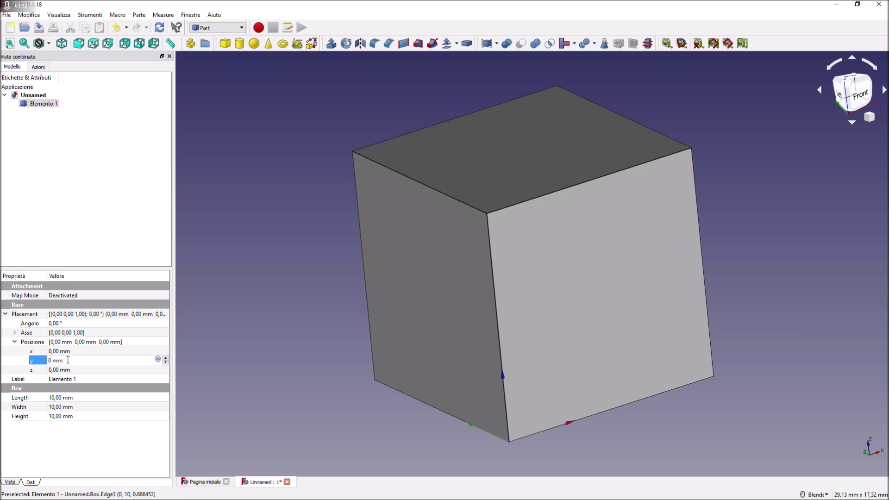
{"action": "key", "text": "Down"}
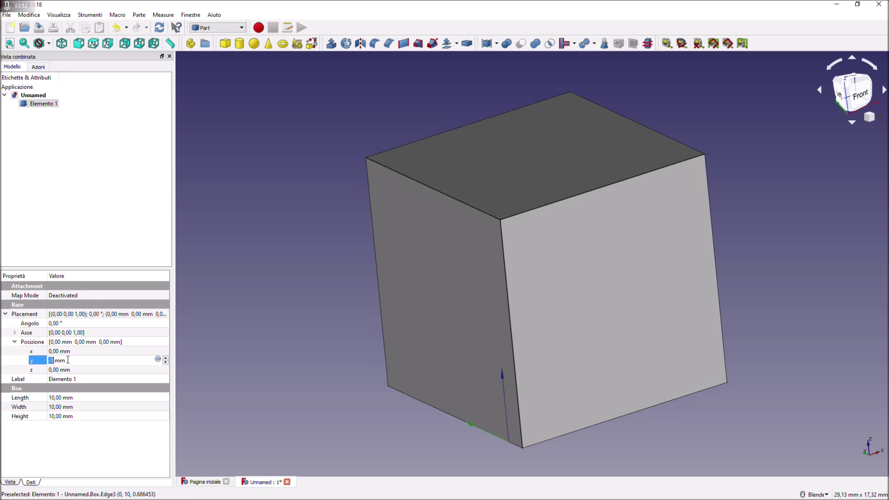
{"action": "key", "text": "Down"}
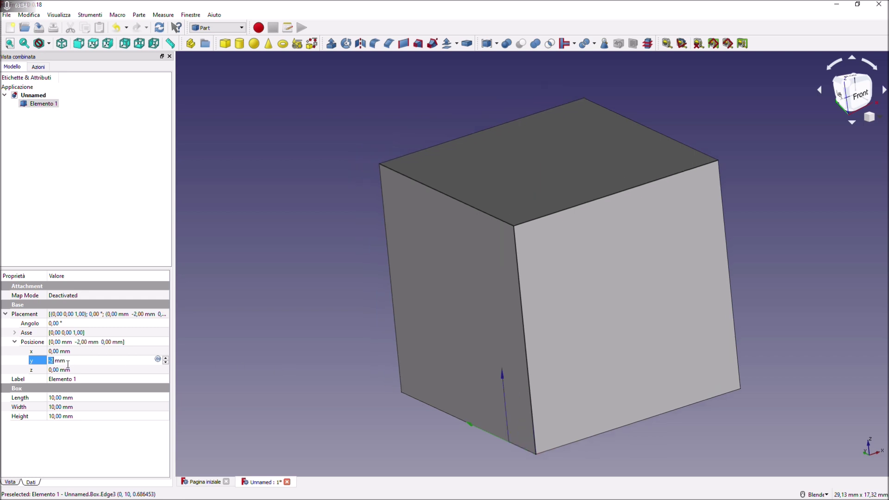
{"action": "key", "text": "Down"}
{"action": "key", "text": "Up"}
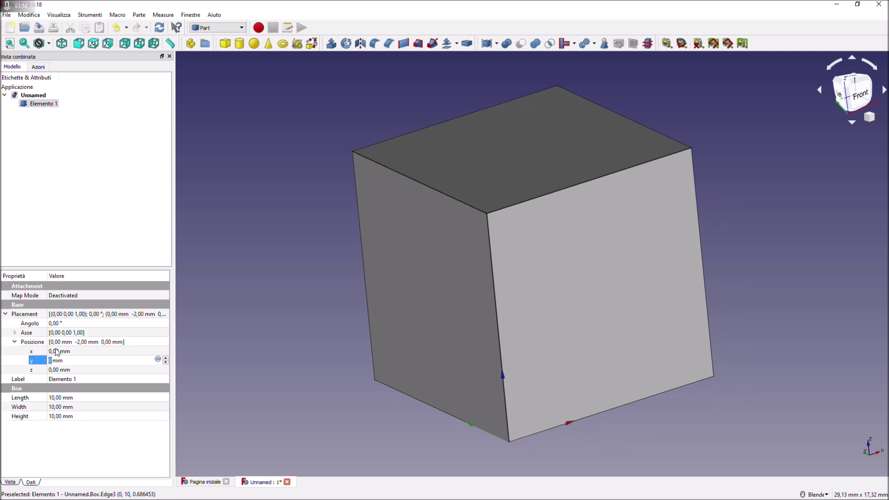
Try moving the cube along the X axis with position values from 3 mm to -2 mm, and return it to 0 mm.
{"action": "left_click", "coordinate": [58, 351]}
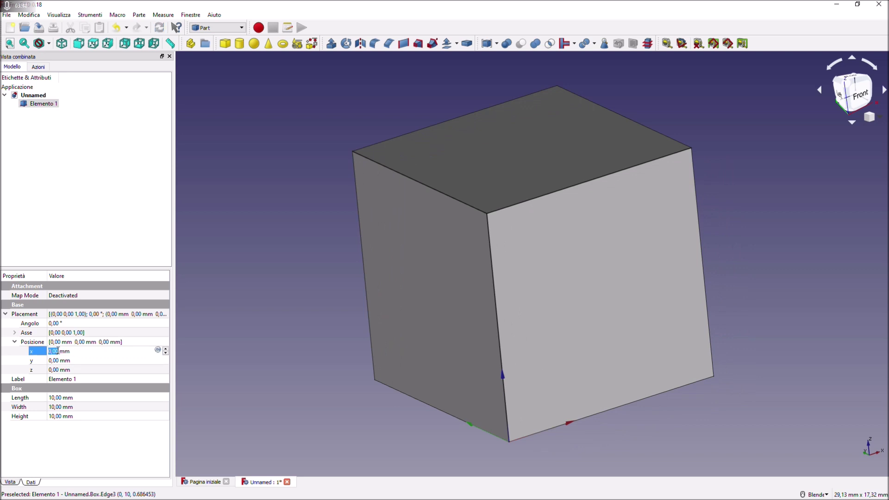
{"action": "type", "text": "1"}
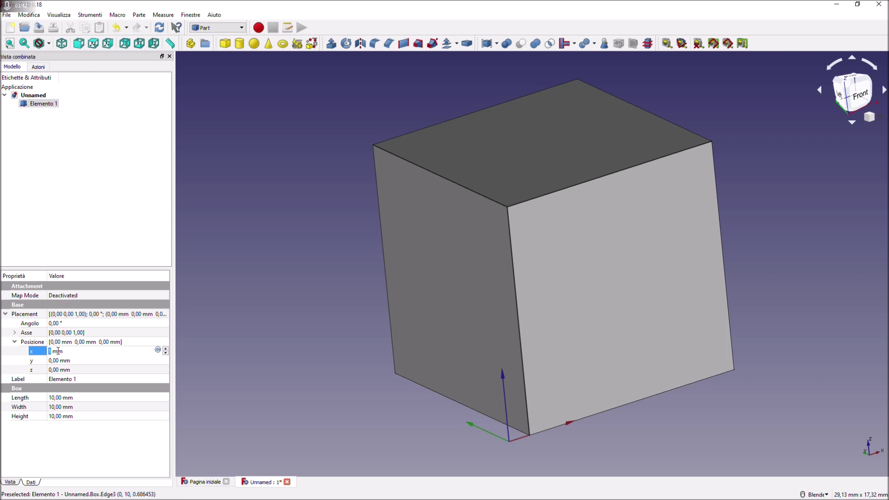
{"action": "key", "text": "Up"}
{"action": "key", "text": "Up"}
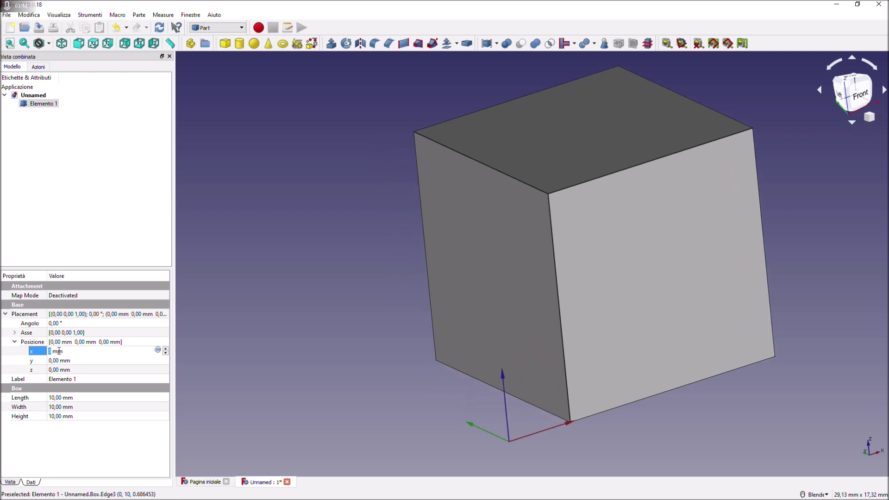
{"action": "key", "text": "Down"}
{"action": "key", "text": "Down"}
{"action": "key", "text": "Down"}
{"action": "key", "text": "Down"}
{"action": "key", "text": "Down"}
{"action": "key", "text": "Down"}
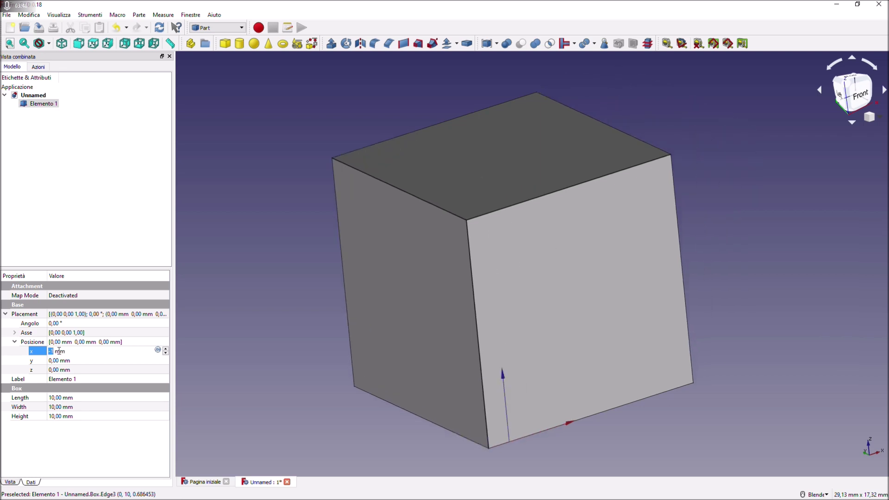
{"action": "key", "text": "Up"}
{"action": "key", "text": "Up"}
{"action": "key", "text": "Up"}
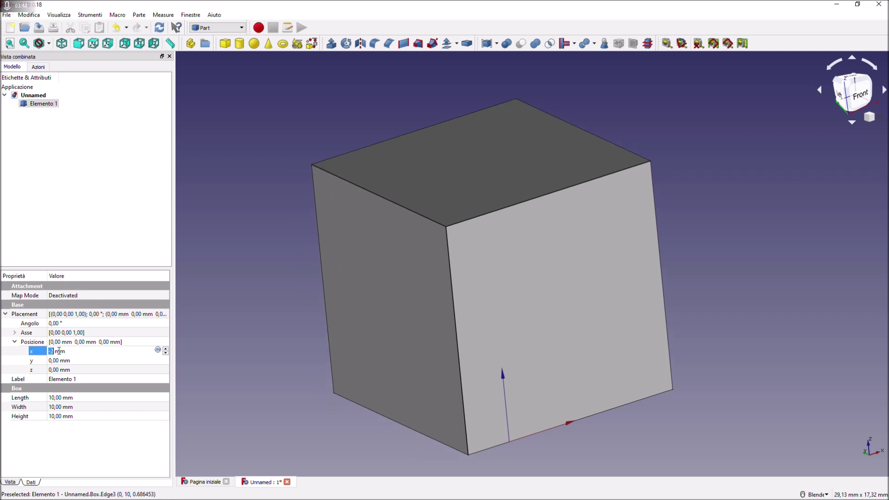
Try raising the cube along the Z axis to 3 mm, return it to 0 mm, and orbit around it.
{"action": "left_click", "coordinate": [64, 369]}
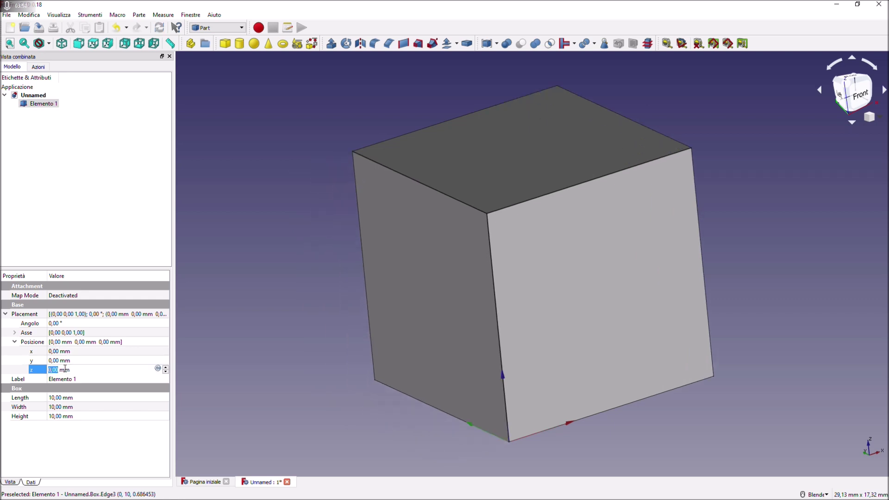
{"action": "type", "text": "3"}
{"action": "key", "text": "Down"}
{"action": "key", "text": "Down"}
{"action": "key", "text": "Down"}
{"action": "middle_click_drag", "start_coordinate": [319, 348], "coordinate": [351, 322]}
{"action": "middle_click_drag", "start_coordinate": [758, 252], "coordinate": [615, 276]}
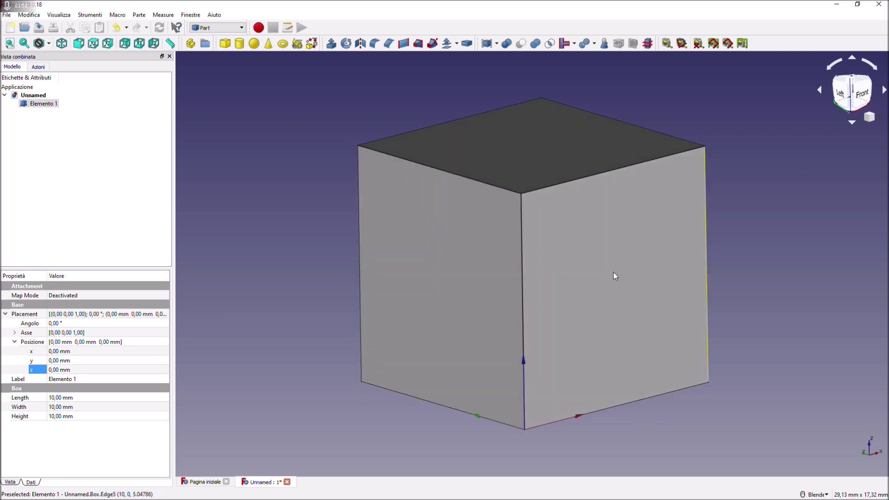
Expand the placement's rotation axis values, try rotating the cube about the Z axis with positive angles, and return the angle to 0°.
{"action": "left_click", "coordinate": [15, 333]}
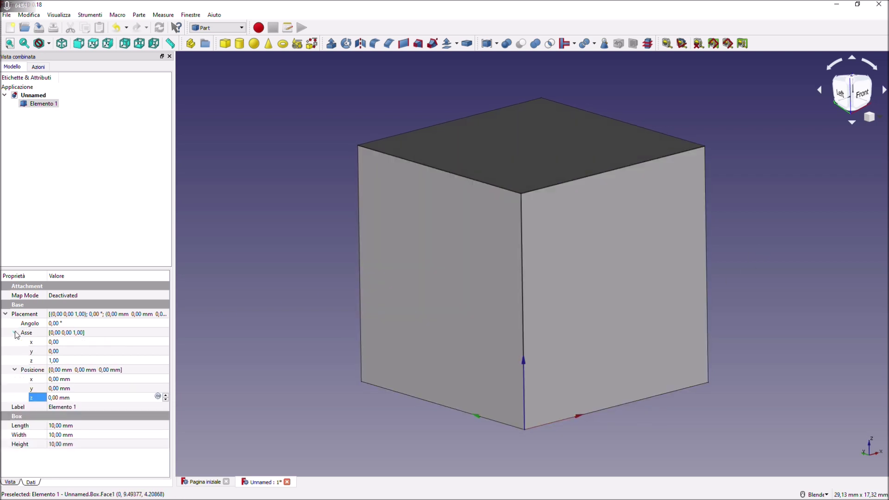
{"action": "left_click", "coordinate": [54, 361]}
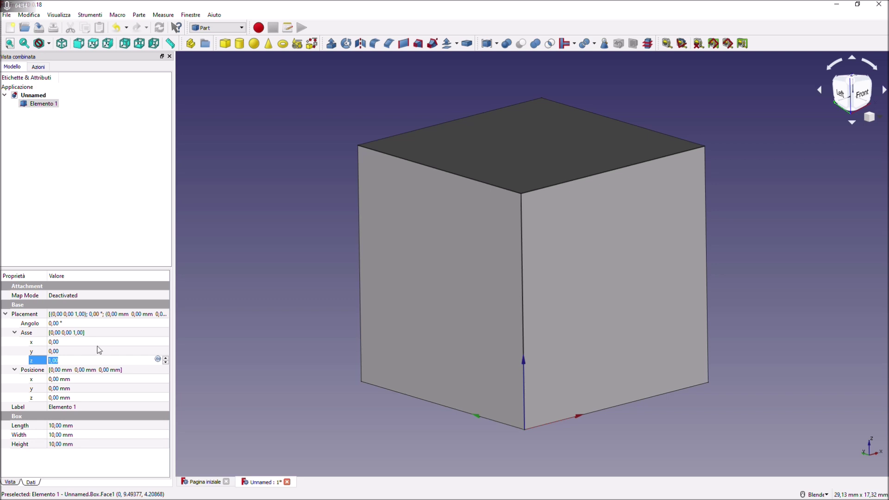
{"action": "left_click", "coordinate": [59, 322]}
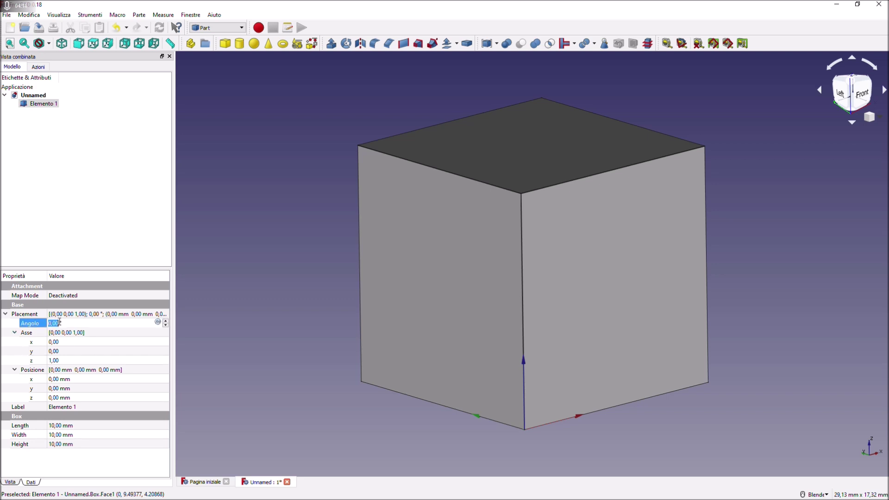
{"action": "scroll", "coordinate": [60, 322], "scroll_direction": "up", "scroll_amount": 6}
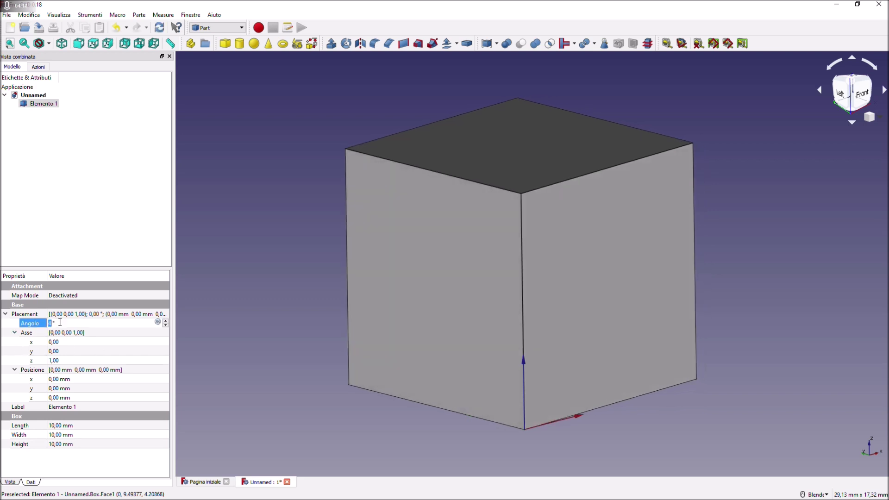
{"action": "scroll", "coordinate": [60, 323], "scroll_direction": "up", "scroll_amount": 5}
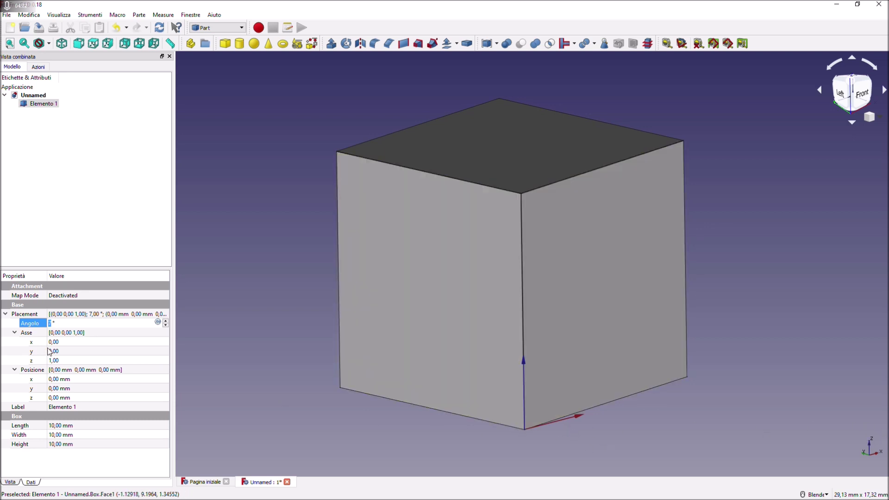
{"action": "scroll", "coordinate": [64, 324], "scroll_direction": "up", "scroll_amount": 5}
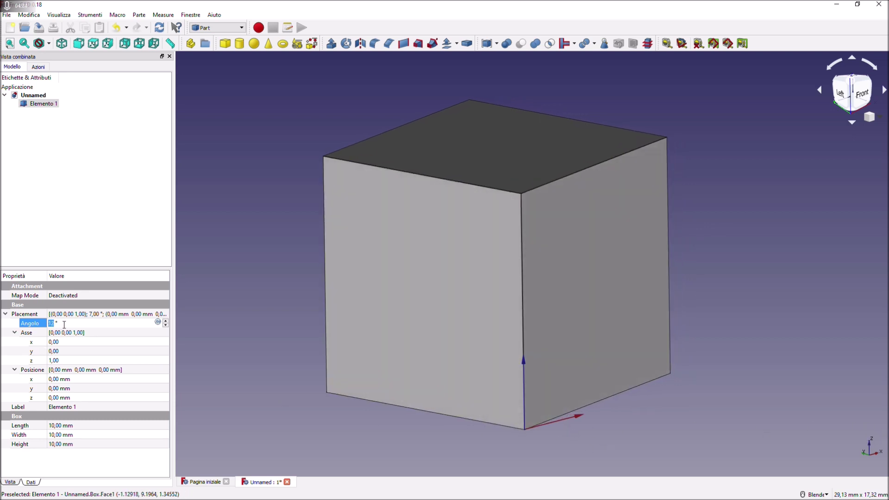
{"action": "scroll", "coordinate": [64, 324], "scroll_direction": "up", "scroll_amount": 2}
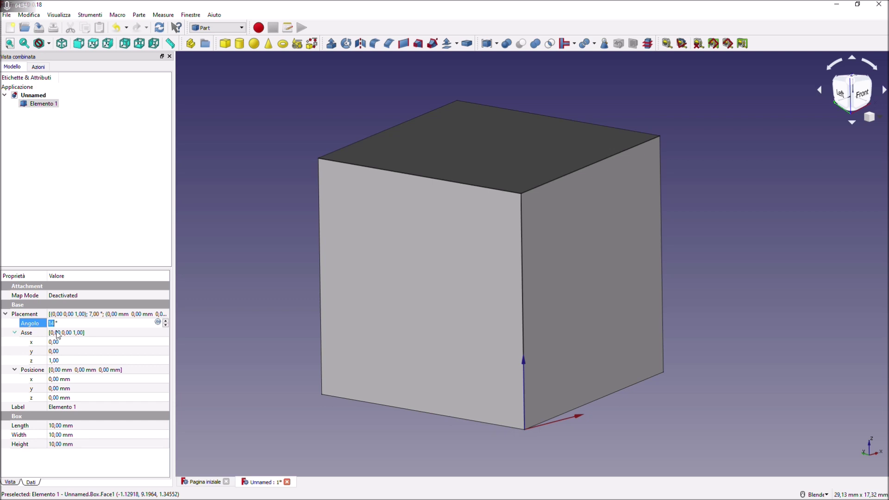
{"action": "scroll", "coordinate": [58, 322], "scroll_direction": "up", "scroll_amount": 2}
{"action": "scroll", "coordinate": [58, 323], "scroll_direction": "down", "scroll_amount": 12}
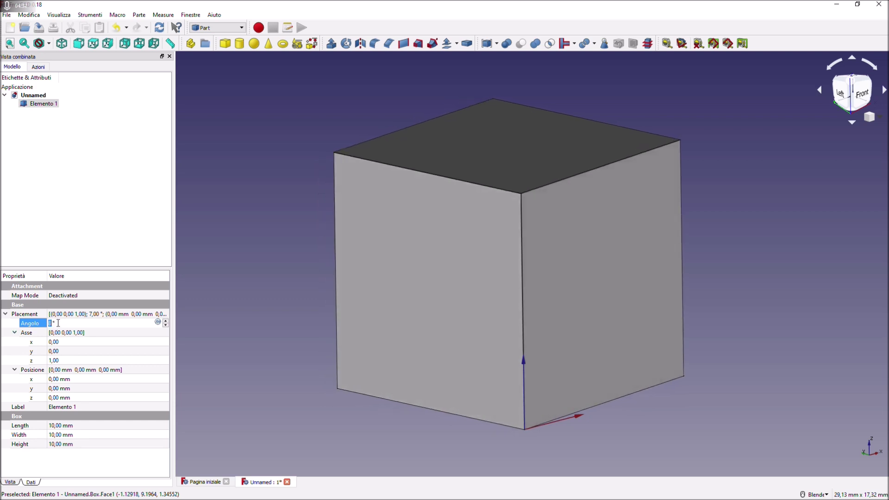
{"action": "scroll", "coordinate": [57, 322], "scroll_direction": "down", "scroll_amount": 4}
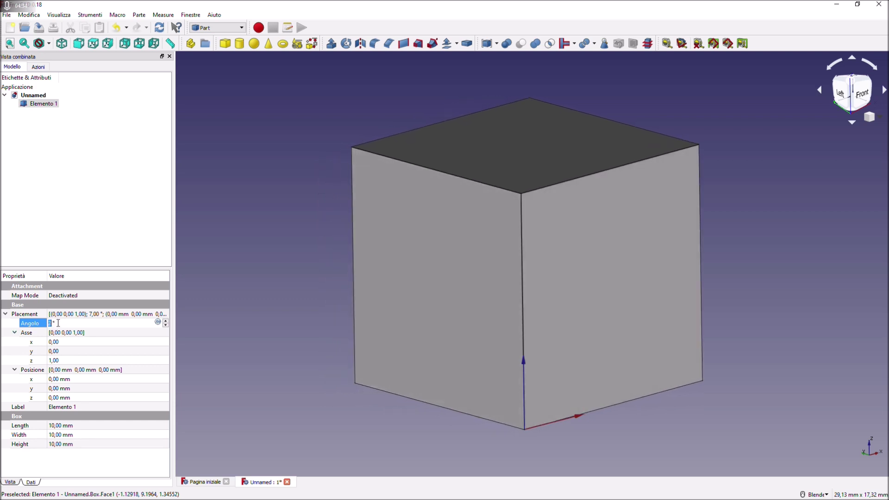
Change the cube's rotation axis to Y by setting the axis y value to 1 and z to 0.
{"action": "left_click", "coordinate": [64, 351]}
{"action": "scroll", "coordinate": [65, 351], "scroll_direction": "up", "scroll_amount": 1}
{"action": "left_click", "coordinate": [65, 361]}
{"action": "scroll", "coordinate": [65, 361], "scroll_direction": "down", "scroll_amount": 1}
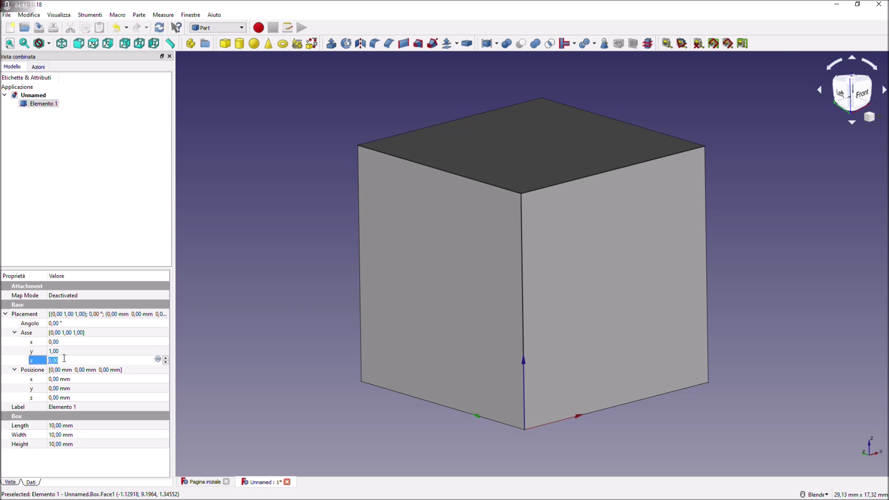
Try rotating the cube about the Y axis up to 9°, and return the angle to 0°.
{"action": "left_click", "coordinate": [60, 323]}
{"action": "scroll", "coordinate": [60, 323], "scroll_direction": "up", "scroll_amount": 5}
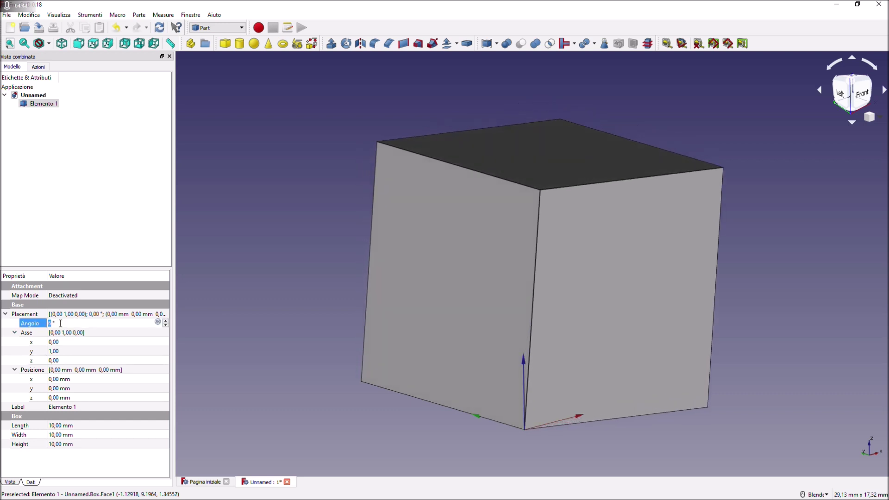
{"action": "scroll", "coordinate": [60, 323], "scroll_direction": "up", "scroll_amount": 1}
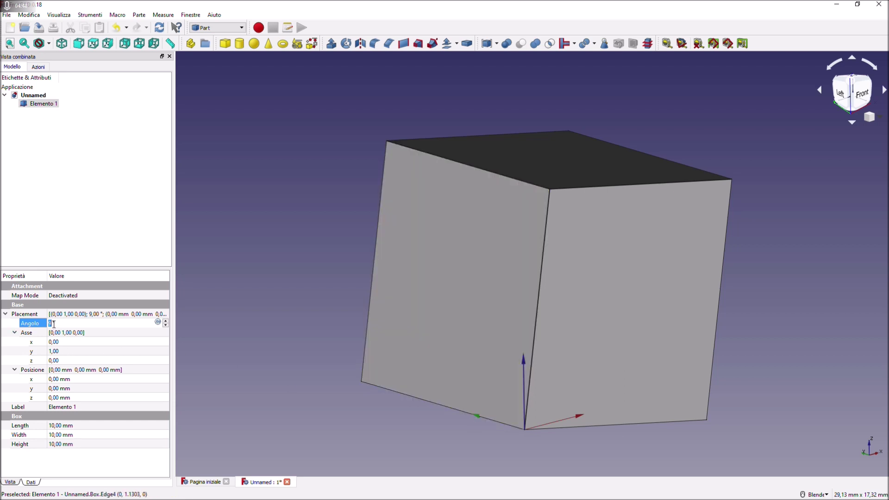
{"action": "scroll", "coordinate": [56, 324], "scroll_direction": "down", "scroll_amount": 5}
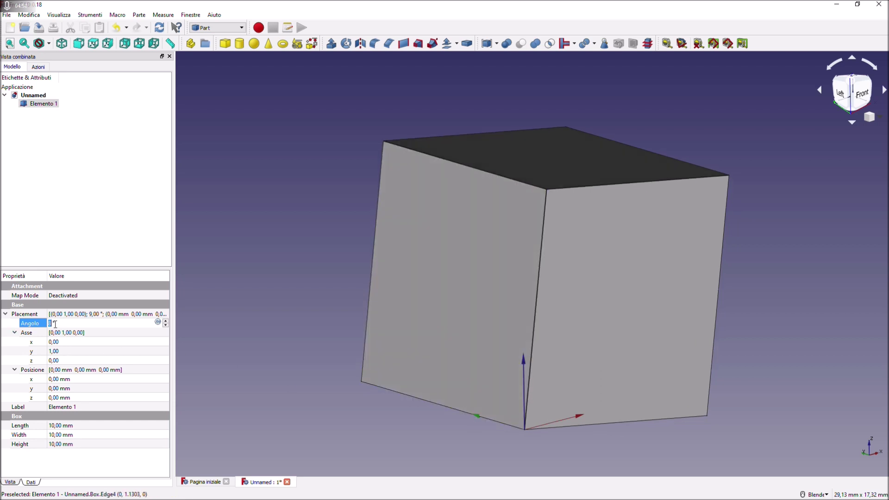
{"action": "scroll", "coordinate": [55, 324], "scroll_direction": "down", "scroll_amount": 3}
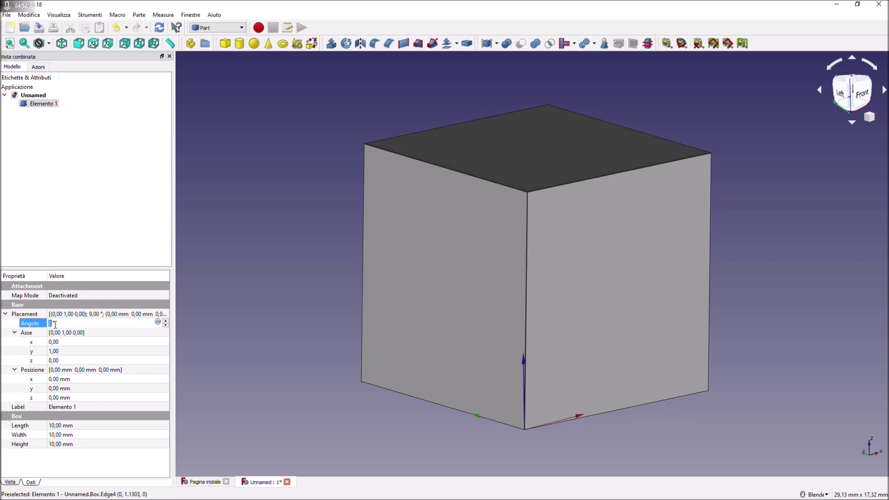
Set the rotation axis x value to 1 and rotate the cube 14° about the combined X and Y axis.
{"action": "left_click", "coordinate": [64, 341]}
{"action": "scroll", "coordinate": [64, 342], "scroll_direction": "up", "scroll_amount": 1}
{"action": "left_click", "coordinate": [63, 324]}
{"action": "scroll", "coordinate": [63, 324], "scroll_direction": "up", "scroll_amount": 3}
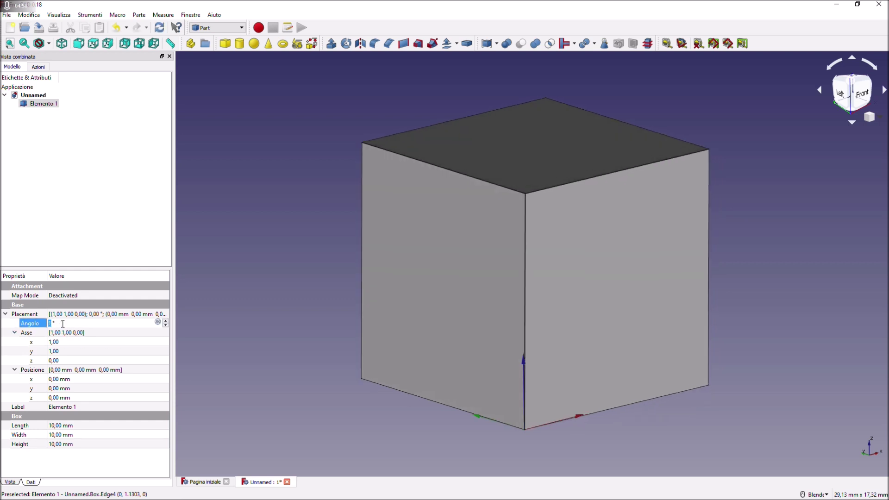
{"action": "scroll", "coordinate": [63, 324], "scroll_direction": "up", "scroll_amount": 6}
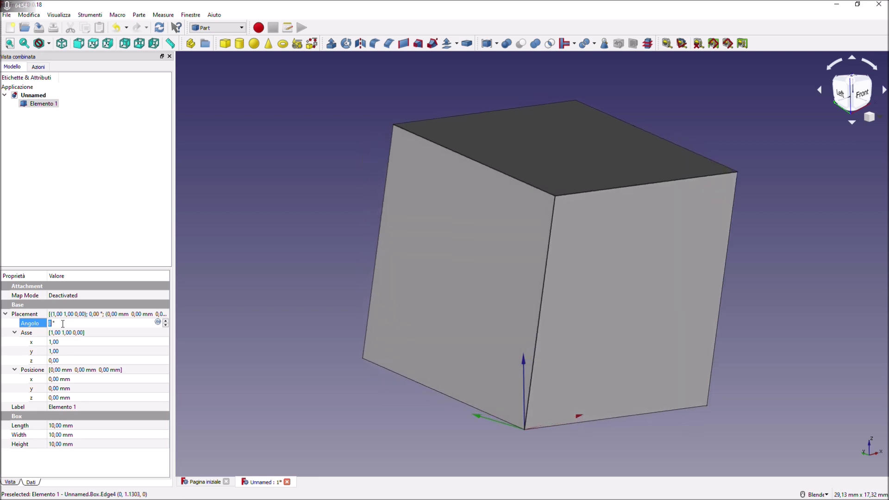
{"action": "scroll", "coordinate": [63, 324], "scroll_direction": "up", "scroll_amount": 4}
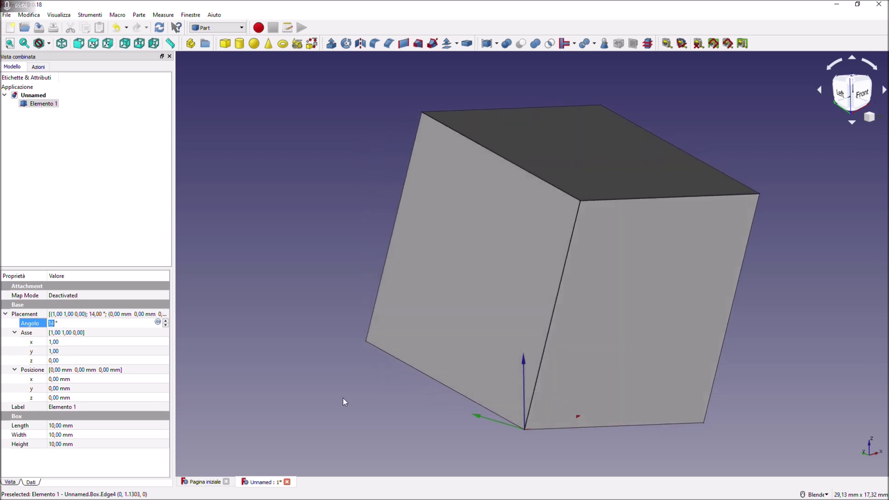
{"action": "middle_click_drag", "start_coordinate": [541, 421], "coordinate": [504, 421]}
Reset the cube's rotation angle to 0° and orbit to a lower view of it.
{"action": "left_click", "coordinate": [79, 324]}
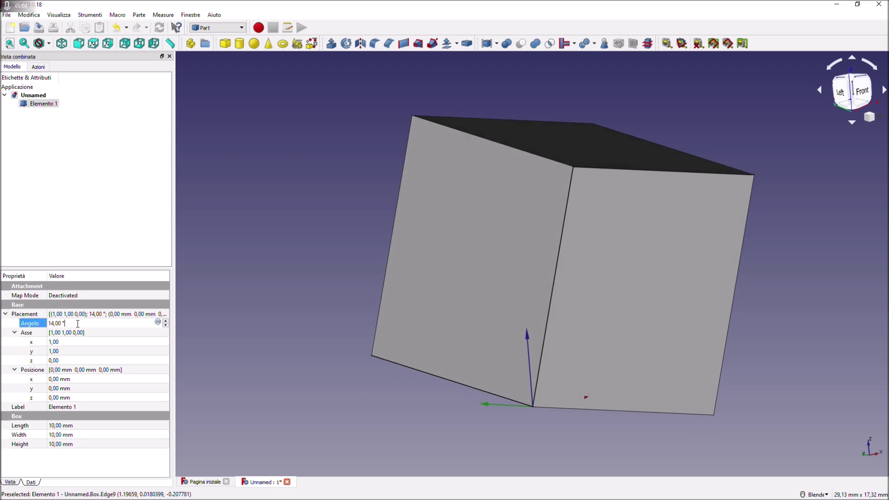
{"action": "scroll", "coordinate": [78, 323], "scroll_direction": "down", "scroll_amount": 4}
{"action": "scroll", "coordinate": [78, 323], "scroll_direction": "down", "scroll_amount": 8}
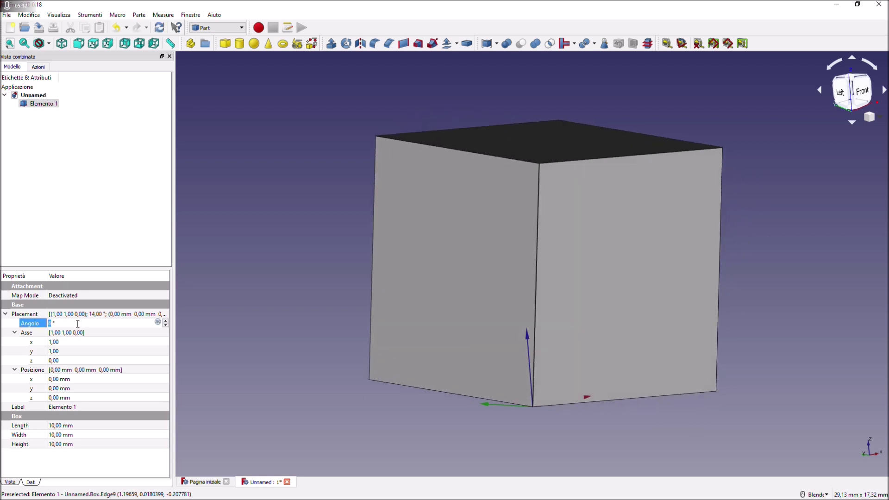
{"action": "scroll", "coordinate": [77, 323], "scroll_direction": "down", "scroll_amount": 2}
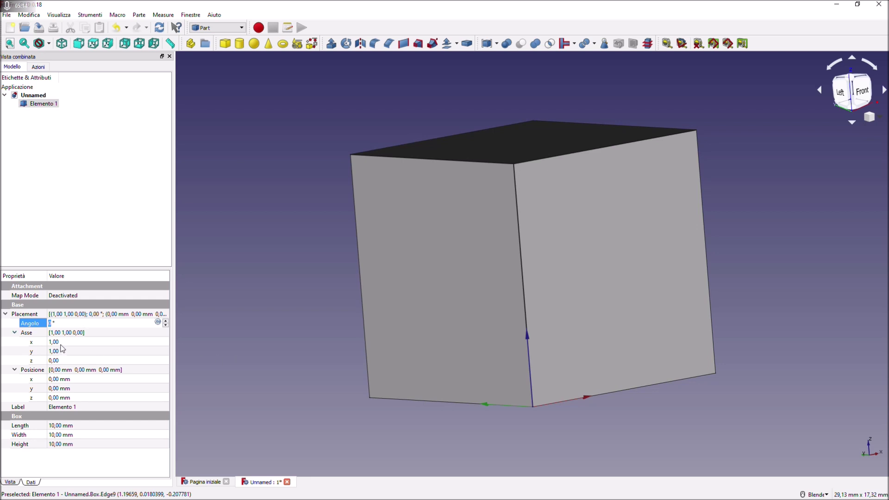
{"action": "mouse_move", "coordinate": [266, 332]}
{"action": "middle_mouse_down"}
{"action": "mouse_move", "coordinate": [240, 330]}
{"action": "mouse_move", "coordinate": [250, 324]}
{"action": "mouse_move", "coordinate": [231, 331]}
{"action": "mouse_move", "coordinate": [261, 316]}
{"action": "middle_mouse_up"}
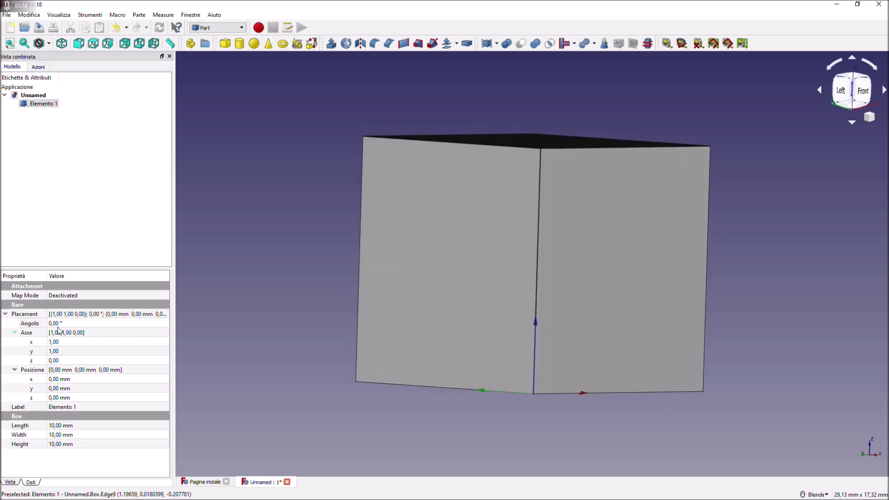
Clear the cube's rotation axis by setting its y and x values to 0.
{"action": "left_click", "coordinate": [58, 351]}
{"action": "type", "text": "0"}
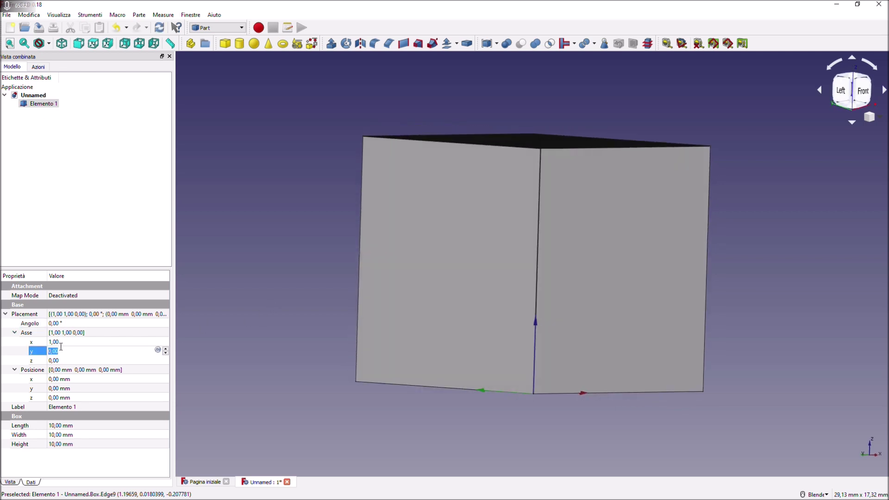
{"action": "left_click", "coordinate": [56, 341]}
{"action": "scroll", "coordinate": [61, 340], "scroll_direction": "down", "scroll_amount": 1}
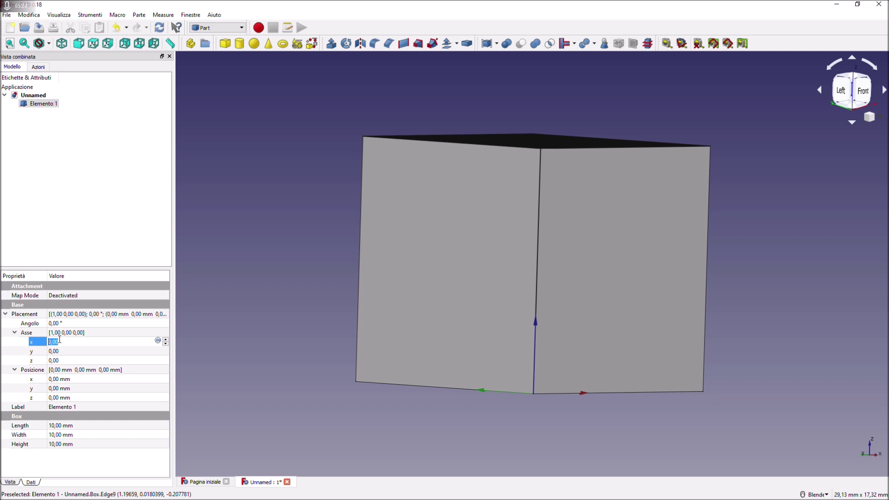
{"action": "left_click", "coordinate": [92, 315]}
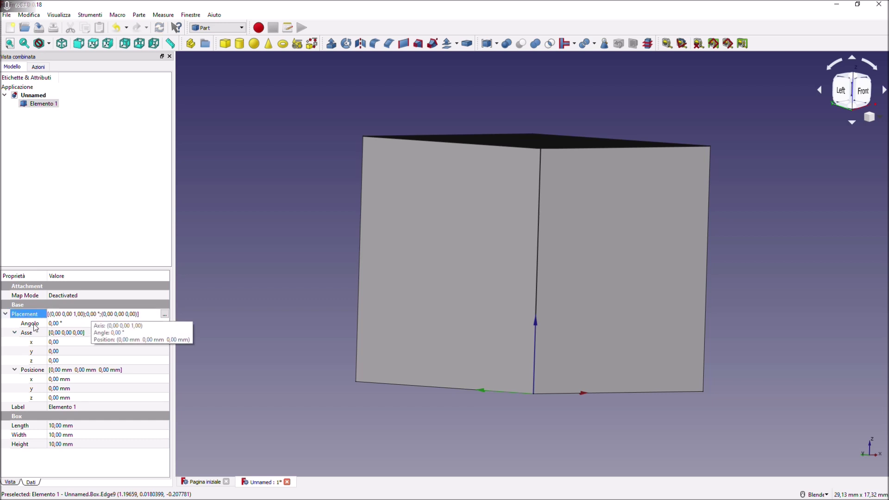
Raise the cube above the origin by setting its z position to 9 mm, and deselect it.
{"action": "left_click", "coordinate": [57, 389]}
{"action": "left_click", "coordinate": [57, 398]}
{"action": "left_click", "coordinate": [56, 398]}
{"action": "type", "text": "3"}
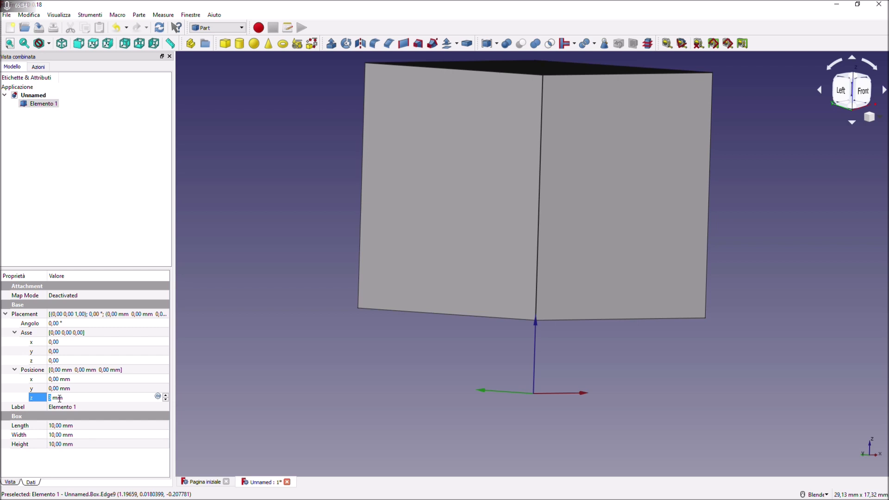
{"action": "scroll", "coordinate": [59, 398], "scroll_direction": "up", "scroll_amount": 5}
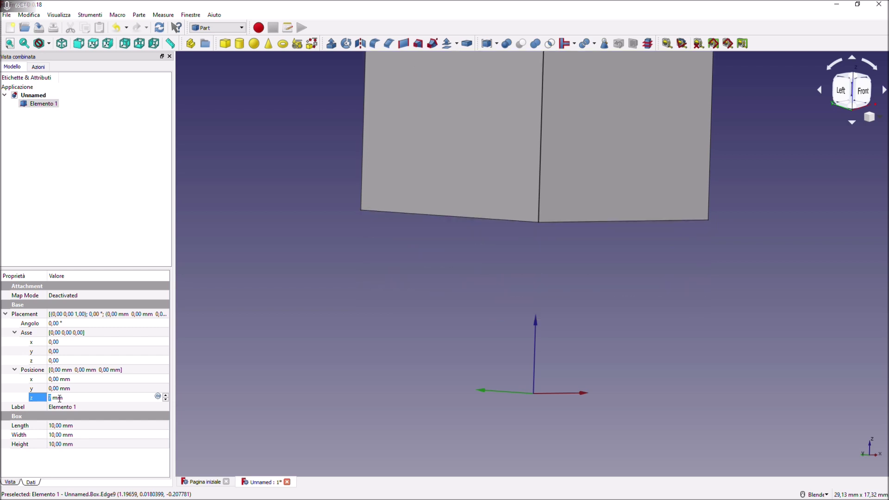
{"action": "scroll", "coordinate": [59, 399], "scroll_direction": "up", "scroll_amount": 1}
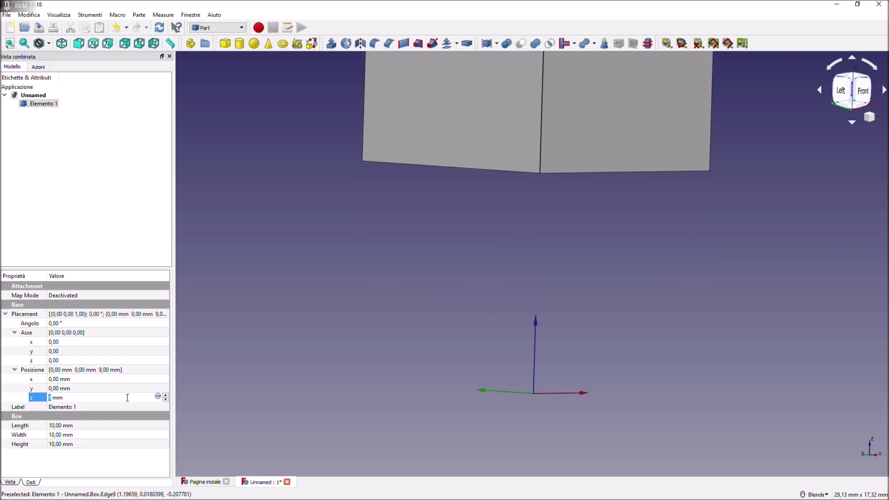
{"action": "scroll", "coordinate": [128, 397], "scroll_direction": "up", "scroll_amount": 1}
{"action": "left_click", "coordinate": [348, 346]}
{"action": "scroll", "coordinate": [348, 345], "scroll_direction": "down", "scroll_amount": 5}
{"action": "middle_click_drag", "start_coordinate": [348, 345], "coordinate": [349, 350]}
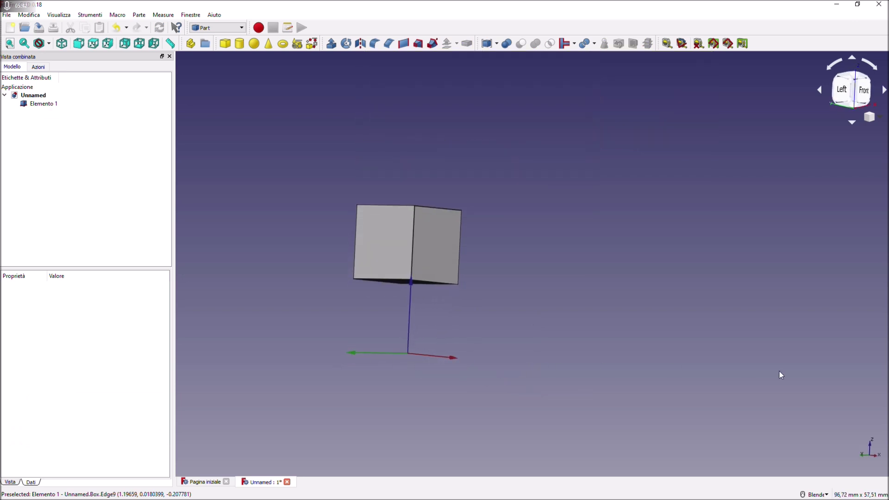
Fit the whole cube in the view and switch to the isometric view with the origin axes visible.
{"action": "left_click", "coordinate": [10, 44]}
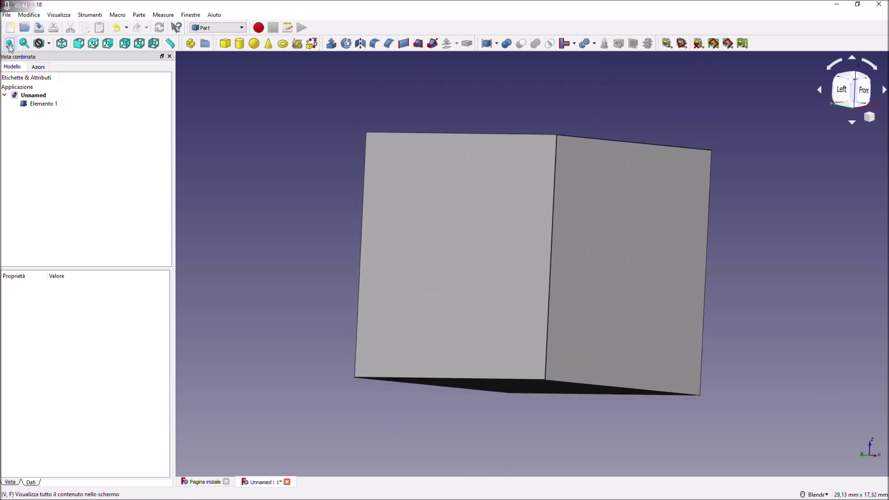
{"action": "left_click", "coordinate": [64, 46]}
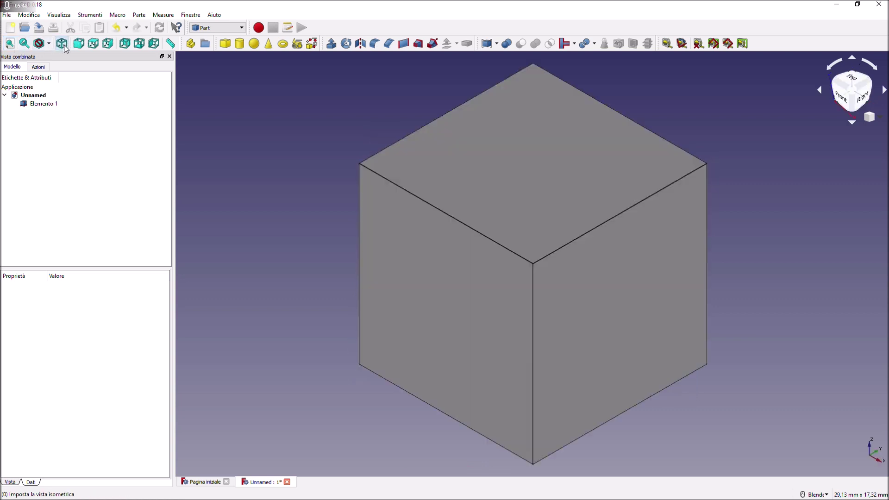
{"action": "scroll", "coordinate": [306, 180], "scroll_direction": "down", "scroll_amount": 4}
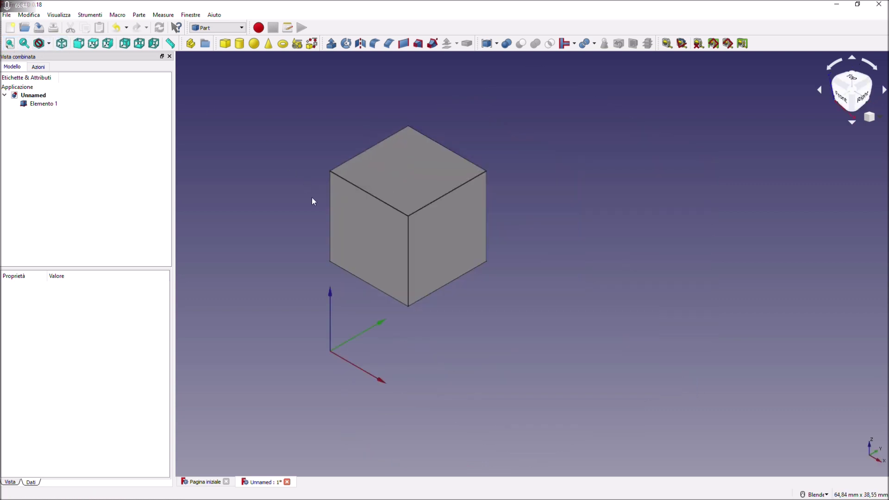
Rotate the cube 45° about its Z axis through its placement angle.
{"action": "left_click", "coordinate": [41, 104]}
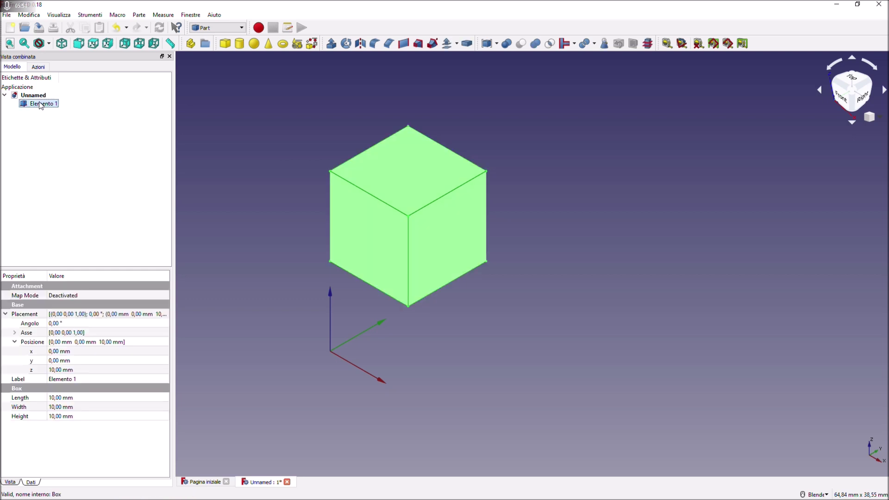
{"action": "left_click", "coordinate": [15, 332]}
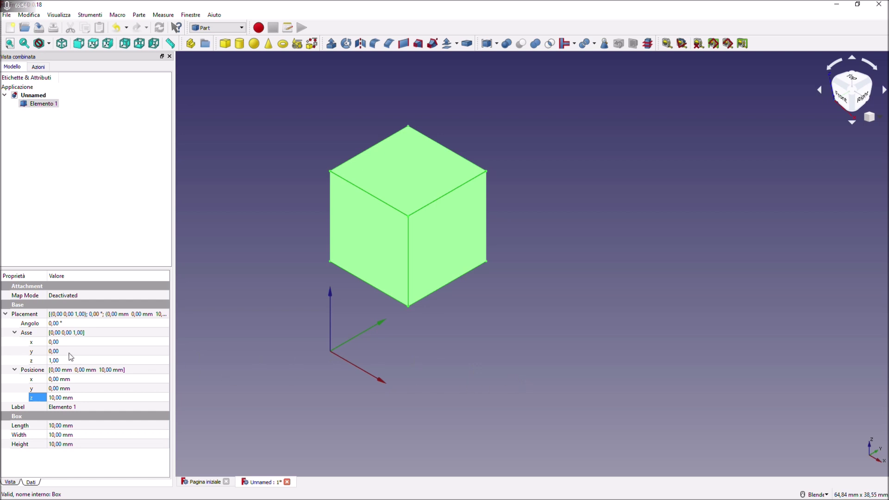
{"action": "left_click", "coordinate": [67, 332]}
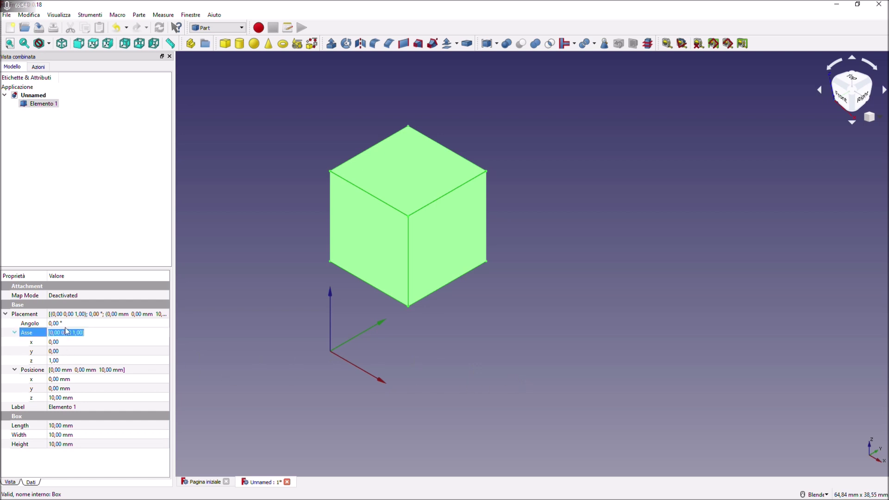
{"action": "left_click", "coordinate": [65, 323]}
{"action": "scroll", "coordinate": [65, 324], "scroll_direction": "up", "scroll_amount": 1}
{"action": "scroll", "coordinate": [65, 323], "scroll_direction": "up", "scroll_amount": 20}
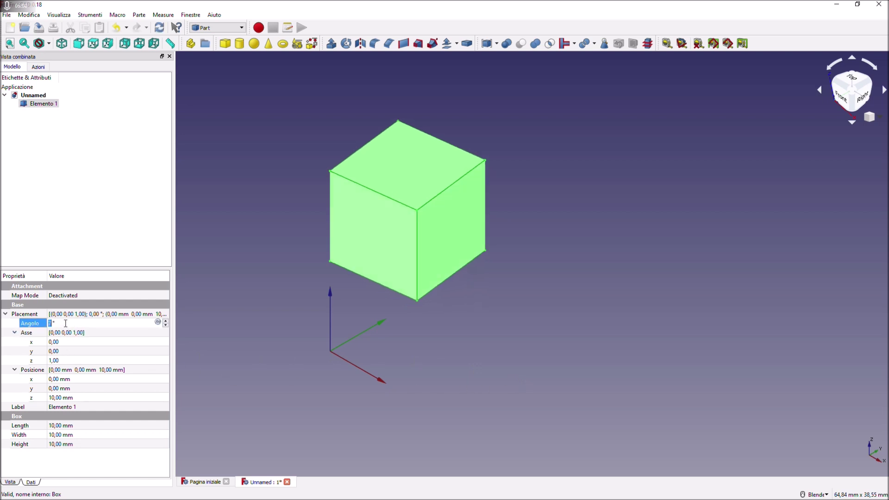
{"action": "scroll", "coordinate": [65, 323], "scroll_direction": "up", "scroll_amount": 20}
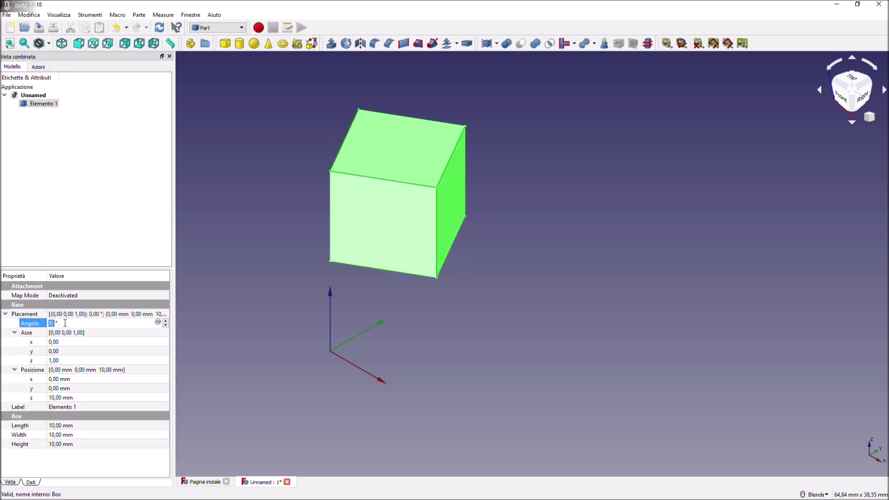
{"action": "scroll", "coordinate": [65, 323], "scroll_direction": "up", "scroll_amount": 10}
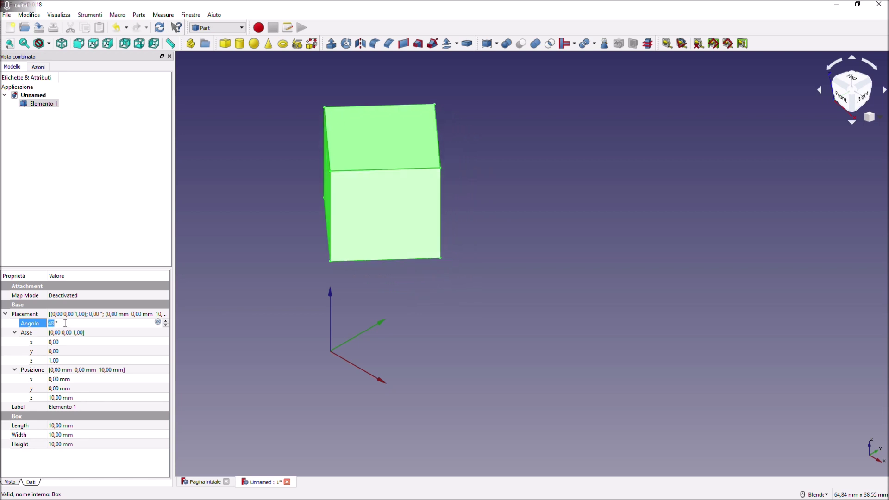
{"action": "scroll", "coordinate": [65, 323], "scroll_direction": "down", "scroll_amount": 10}
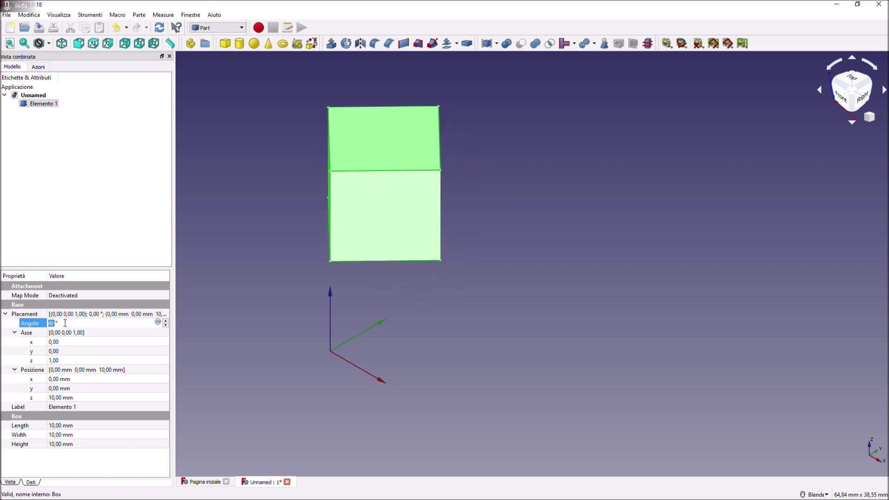
{"action": "left_click", "coordinate": [119, 344]}
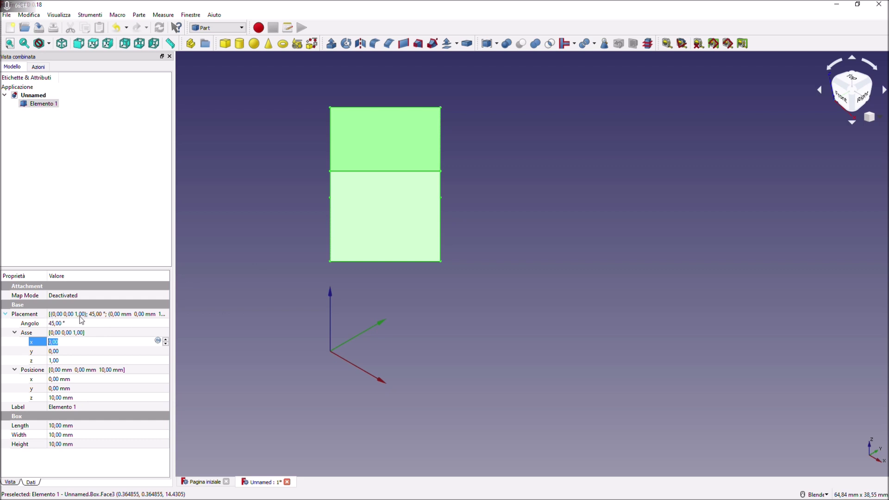
Open the full placement editor for the cube and enable incremental changes.
{"action": "left_click", "coordinate": [17, 315]}
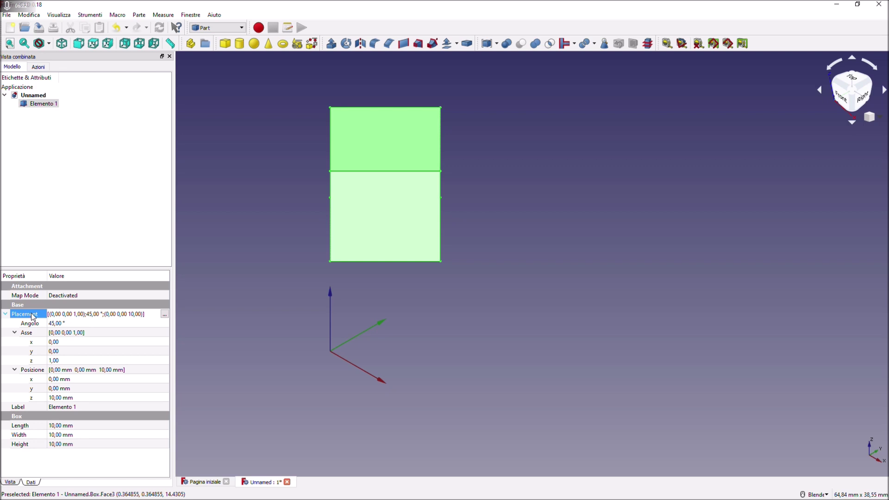
{"action": "left_click", "coordinate": [165, 314]}
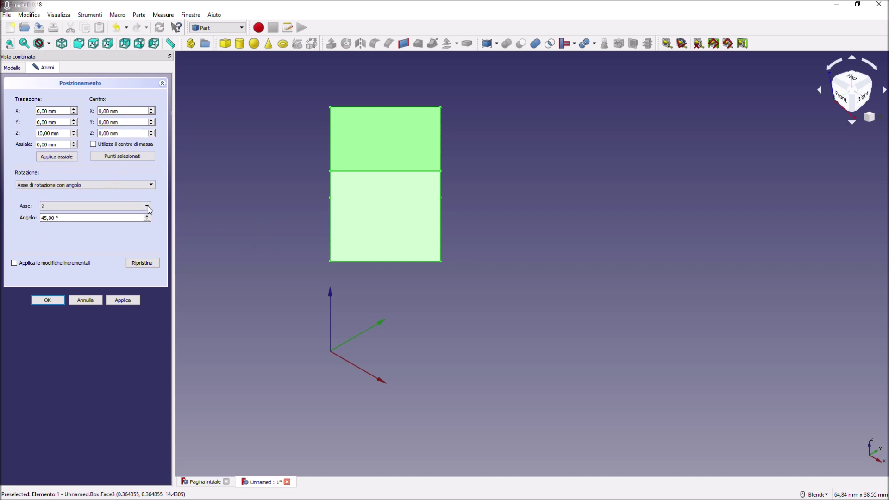
{"action": "left_click", "coordinate": [15, 263]}
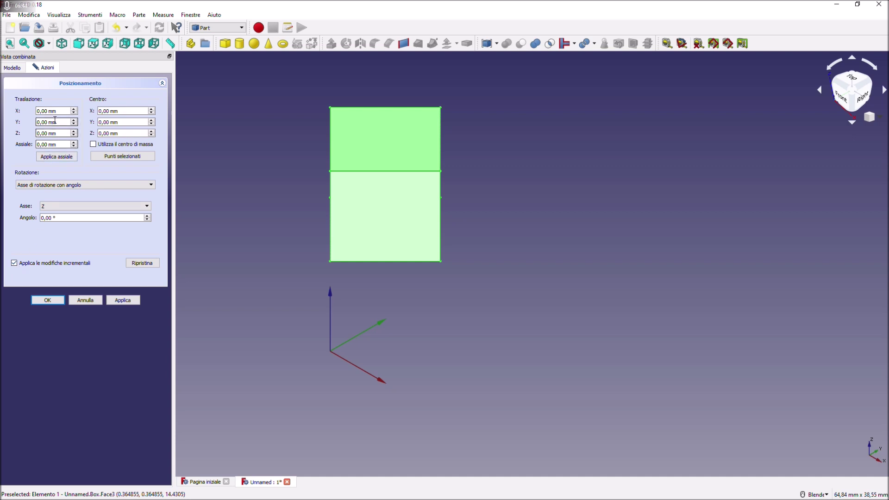
Try raising the cube incrementally by about 3 mm along Z, return the offset to 0 mm, and disable incremental changes.
{"action": "type", "text": "1"}
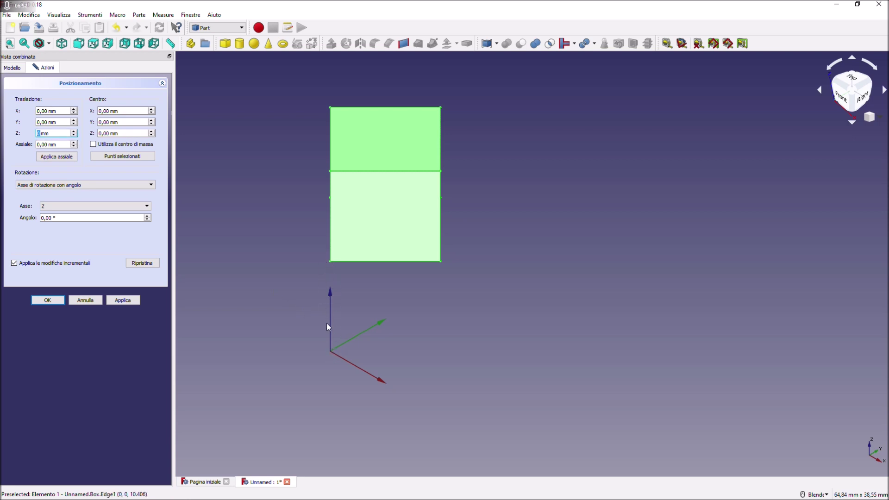
{"action": "left_click", "coordinate": [15, 263]}
{"action": "left_click", "coordinate": [48, 144]}
{"action": "left_click", "coordinate": [44, 133]}
{"action": "left_click", "coordinate": [41, 122]}
{"action": "left_click", "coordinate": [44, 111]}
{"action": "left_click", "coordinate": [14, 264]}
{"action": "scroll", "coordinate": [63, 133], "scroll_direction": "up", "scroll_amount": 3}
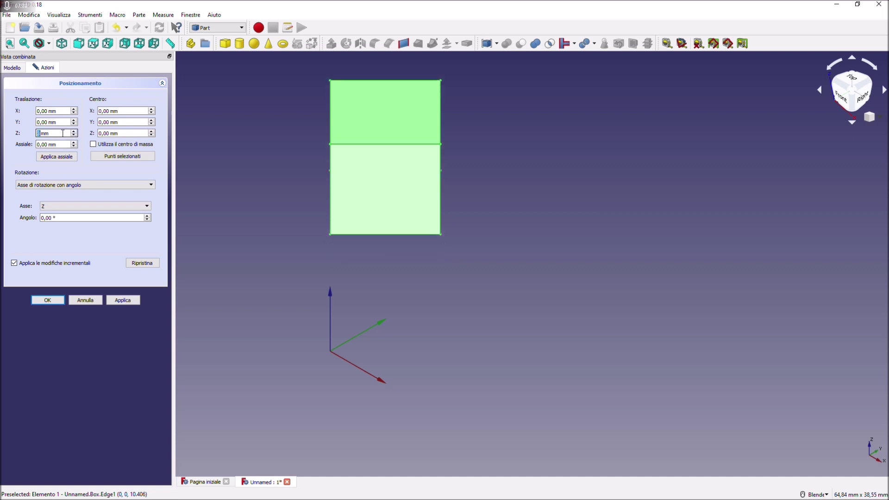
{"action": "scroll", "coordinate": [63, 133], "scroll_direction": "down", "scroll_amount": 3}
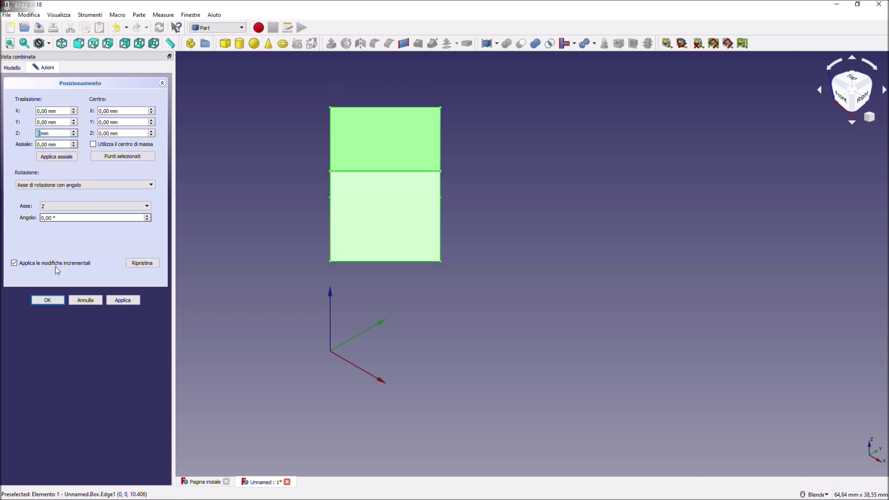
{"action": "left_click", "coordinate": [15, 263]}
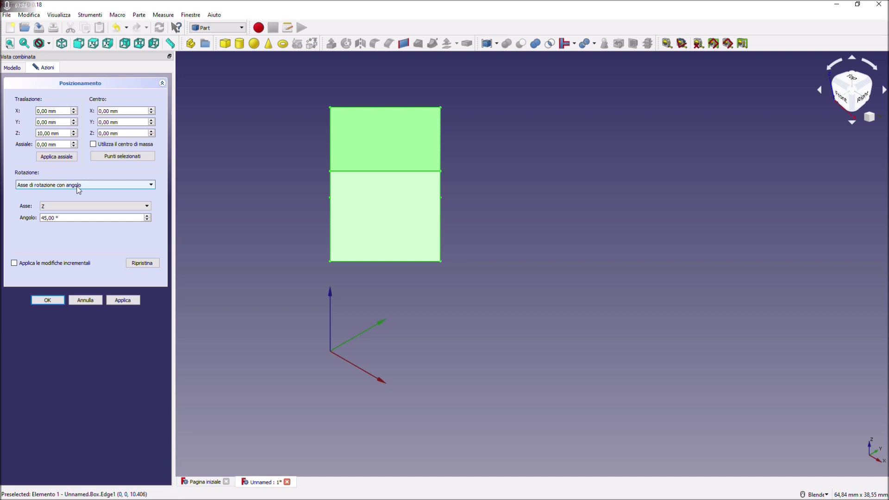
Enable incremental changes again and try small rotations of the cube about the Z axis, returning the angle to 0°.
{"action": "left_click", "coordinate": [78, 217]}
{"action": "left_click", "coordinate": [14, 263]}
{"action": "scroll", "coordinate": [72, 217], "scroll_direction": "up", "scroll_amount": 1}
{"action": "scroll", "coordinate": [71, 220], "scroll_direction": "down", "scroll_amount": 1}
{"action": "scroll", "coordinate": [72, 218], "scroll_direction": "up", "scroll_amount": 2}
{"action": "scroll", "coordinate": [72, 219], "scroll_direction": "down", "scroll_amount": 3}
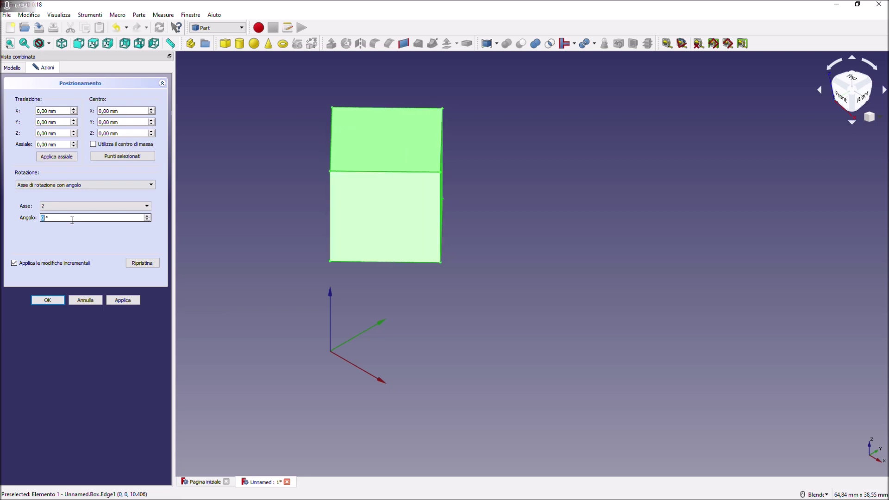
Switch the rotation mode to Euler angles (XY'Z'') and try yawing the cube, returning Imbardata to 0°.
{"action": "left_click", "coordinate": [147, 207]}
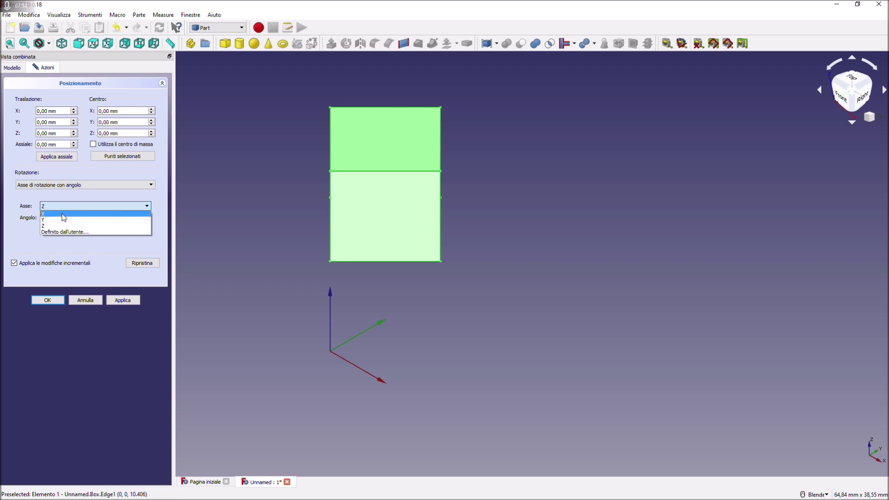
{"action": "left_click", "coordinate": [79, 185]}
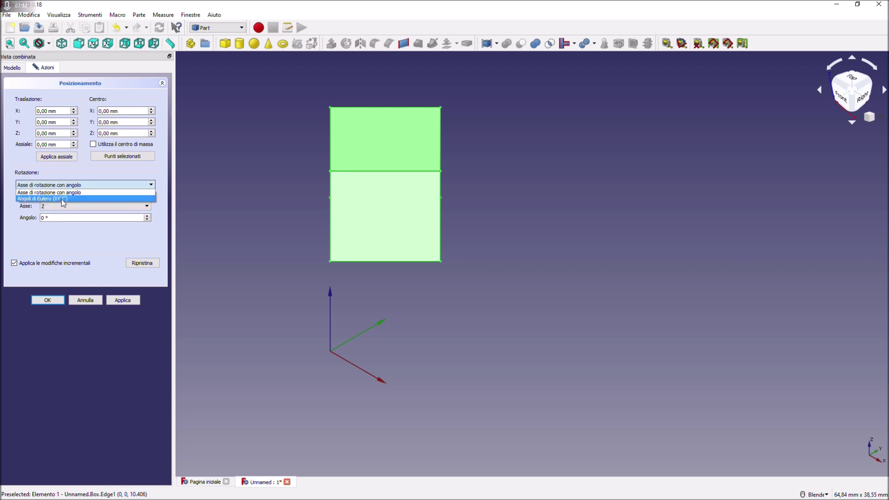
{"action": "left_click", "coordinate": [62, 199]}
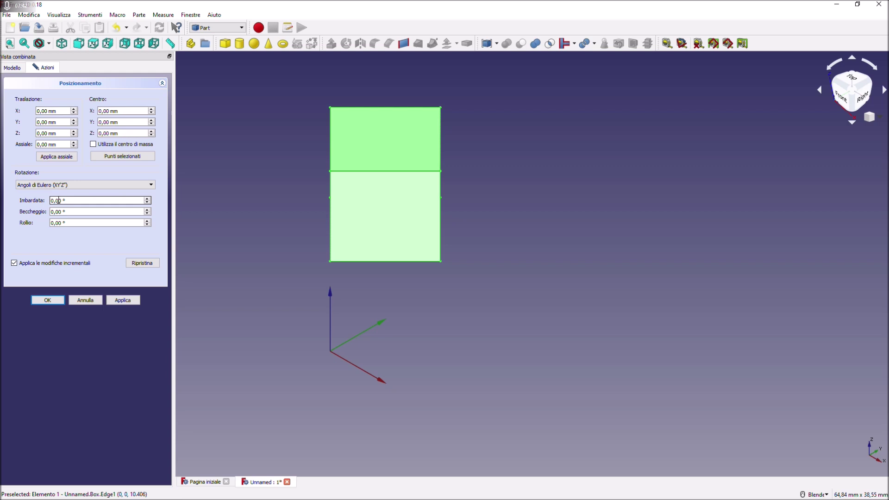
{"action": "scroll", "coordinate": [58, 200], "scroll_direction": "up", "scroll_amount": 10}
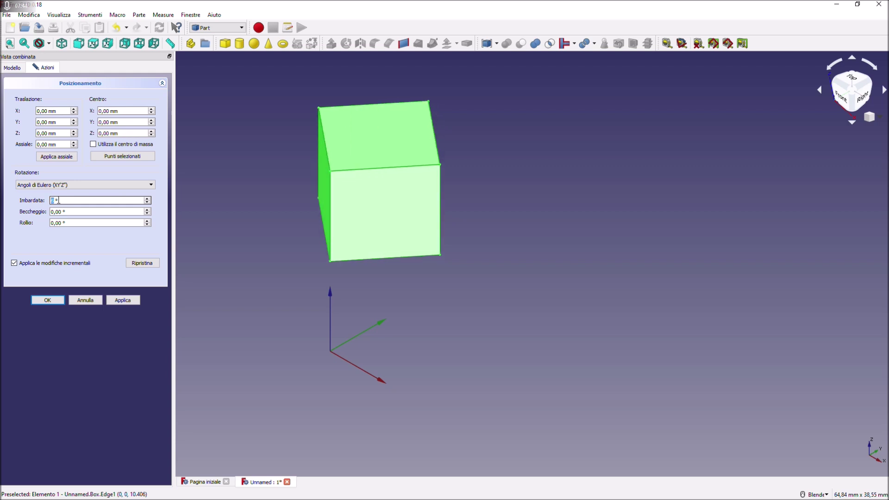
{"action": "scroll", "coordinate": [58, 200], "scroll_direction": "up", "scroll_amount": 10}
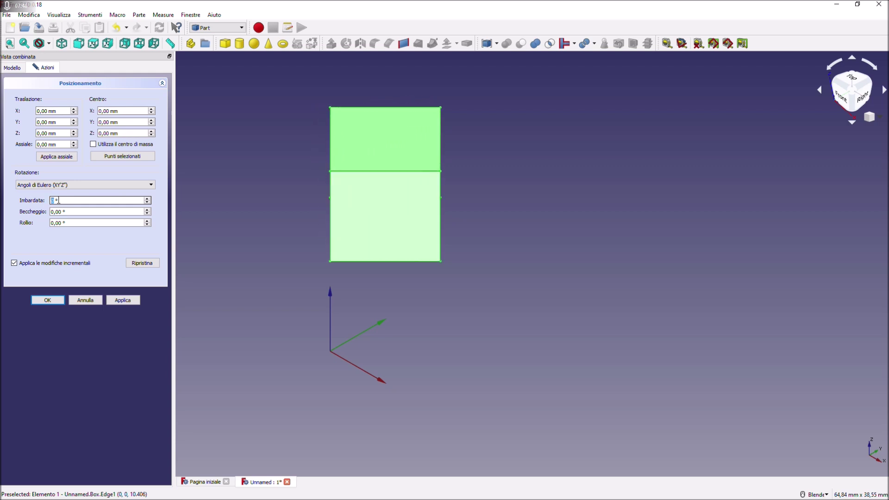
{"action": "scroll", "coordinate": [59, 212], "scroll_direction": "up", "scroll_amount": 3}
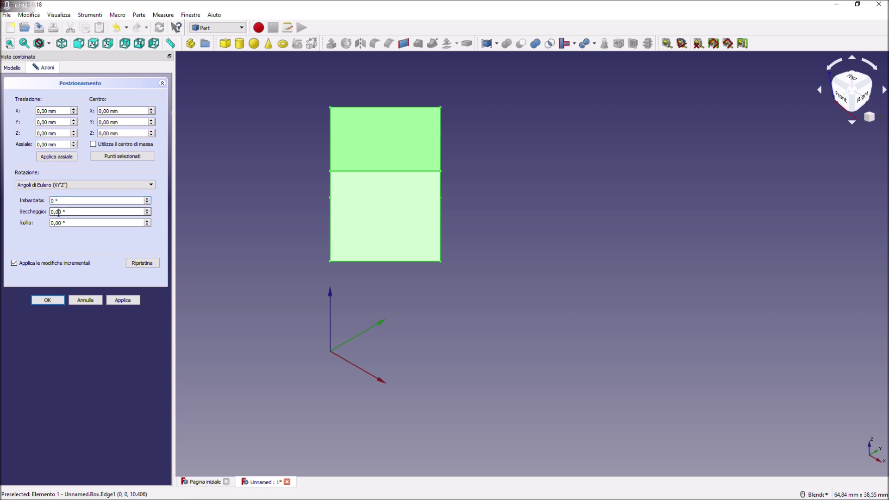
Try pitching the cube in both directions with Beccheggio and return the angle to 0°.
{"action": "scroll", "coordinate": [58, 212], "scroll_direction": "up", "scroll_amount": 10}
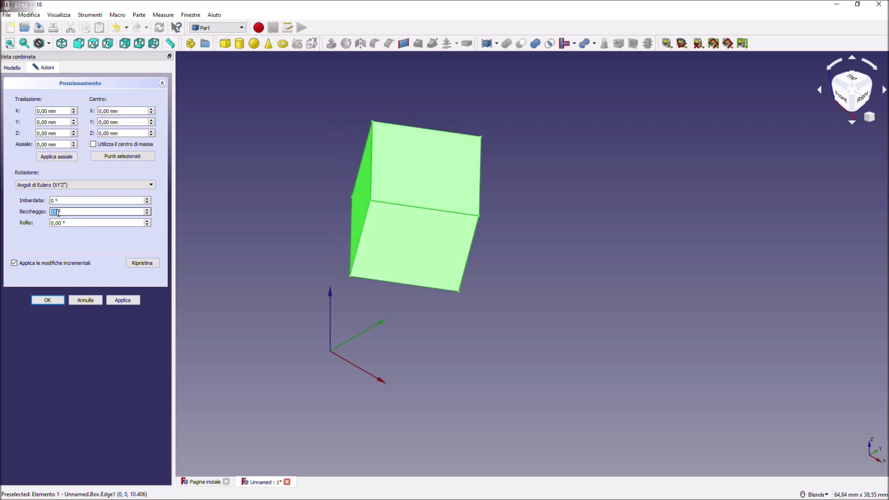
{"action": "scroll", "coordinate": [59, 212], "scroll_direction": "up", "scroll_amount": 8}
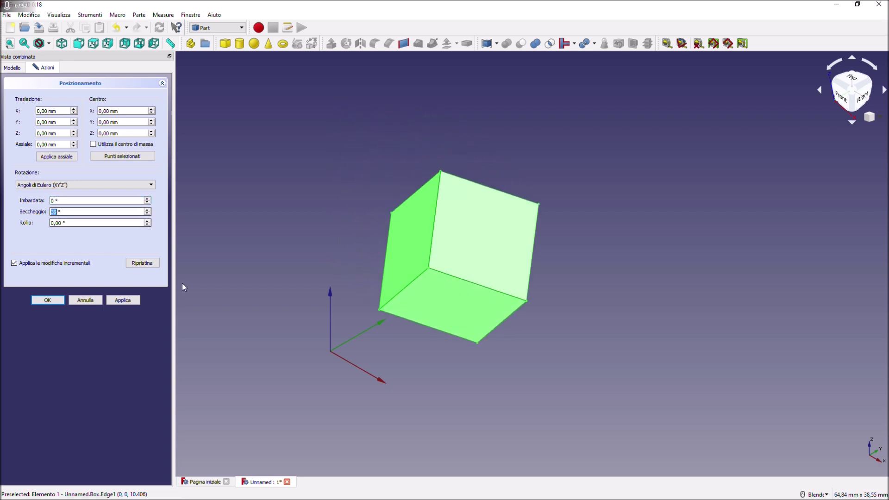
{"action": "scroll", "coordinate": [61, 213], "scroll_direction": "up", "scroll_amount": 5}
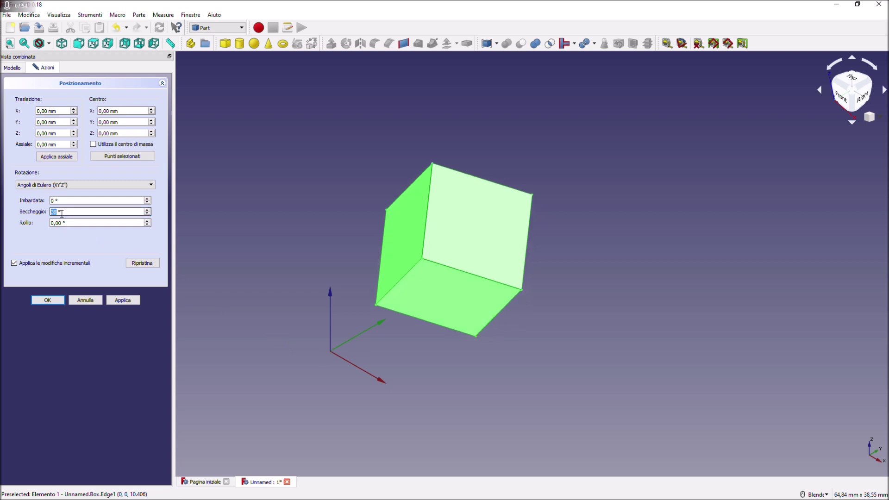
{"action": "scroll", "coordinate": [61, 213], "scroll_direction": "down", "scroll_amount": 10}
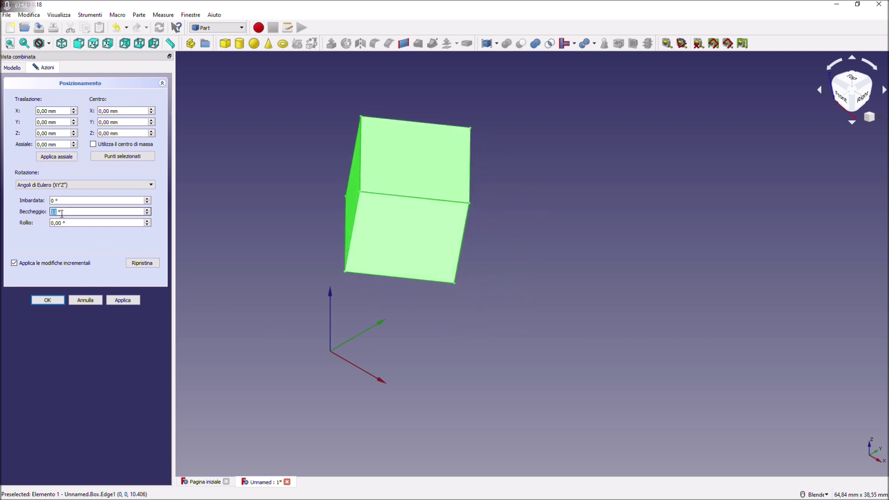
{"action": "scroll", "coordinate": [61, 213], "scroll_direction": "down", "scroll_amount": 3}
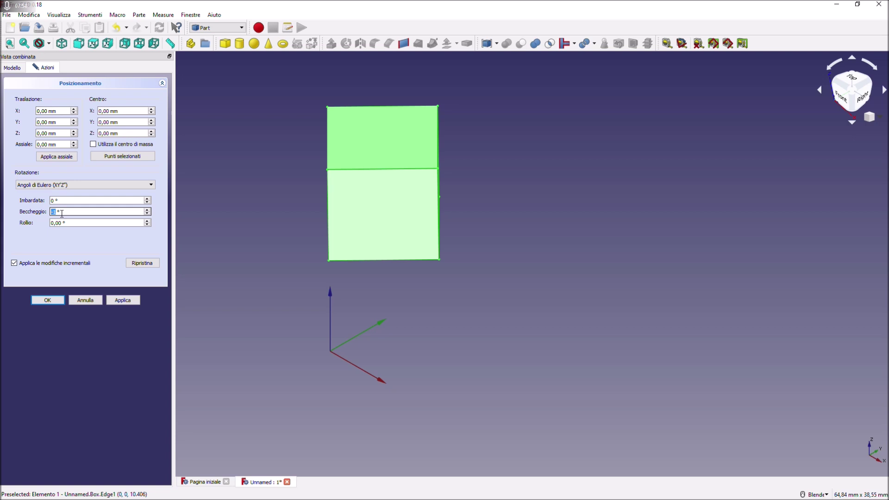
{"action": "scroll", "coordinate": [61, 213], "scroll_direction": "down", "scroll_amount": 3}
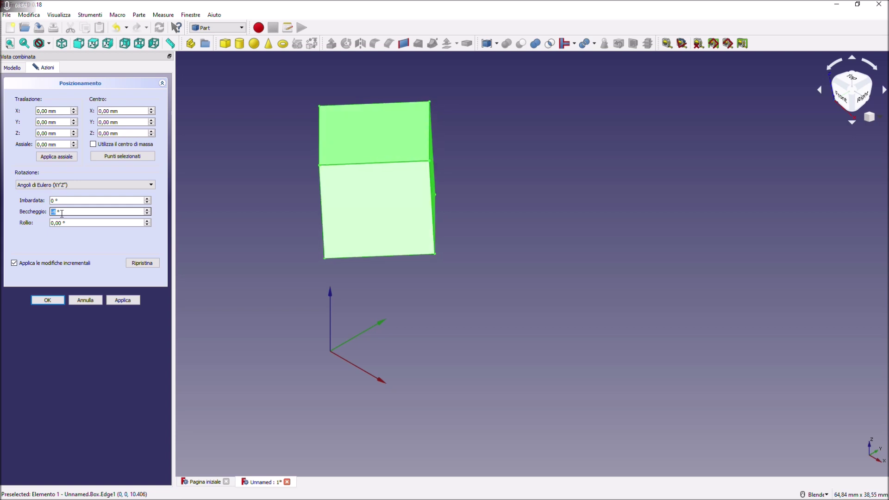
Try rolling the cube in the negative direction with Rollio past -100° and return the angle to 0°.
{"action": "left_click", "coordinate": [65, 223]}
{"action": "scroll", "coordinate": [67, 222], "scroll_direction": "down", "scroll_amount": 11}
{"action": "scroll", "coordinate": [67, 223], "scroll_direction": "down", "scroll_amount": 20}
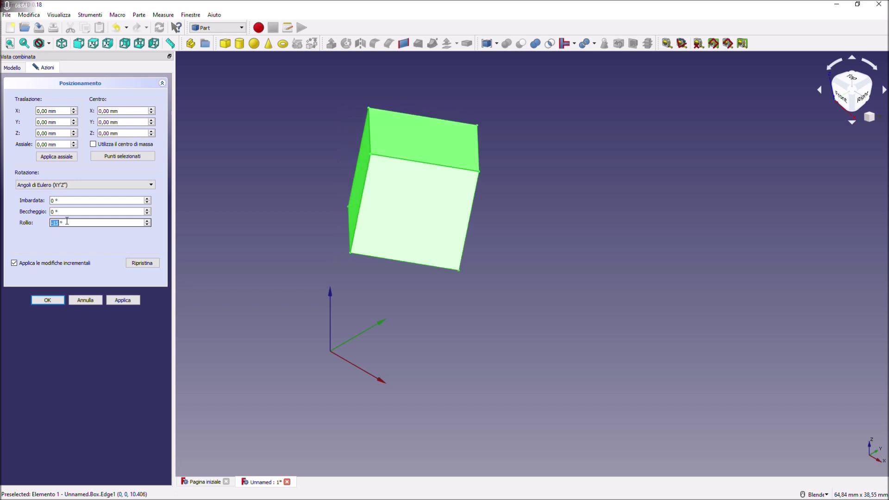
{"action": "scroll", "coordinate": [67, 222], "scroll_direction": "down", "scroll_amount": 20}
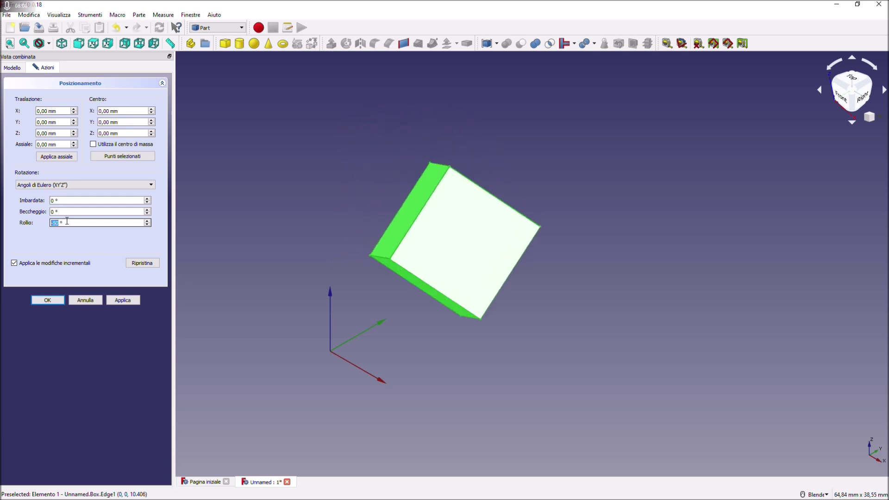
{"action": "scroll", "coordinate": [67, 222], "scroll_direction": "down", "scroll_amount": 20}
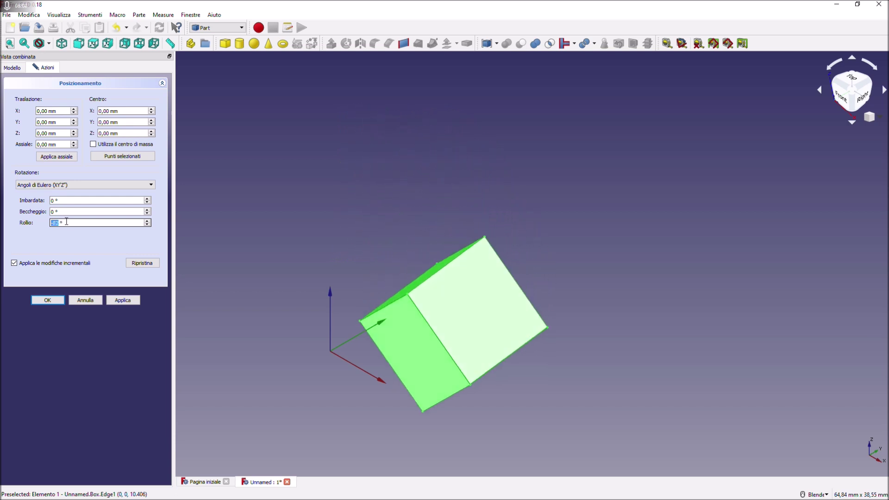
{"action": "scroll", "coordinate": [64, 223], "scroll_direction": "down", "scroll_amount": 8}
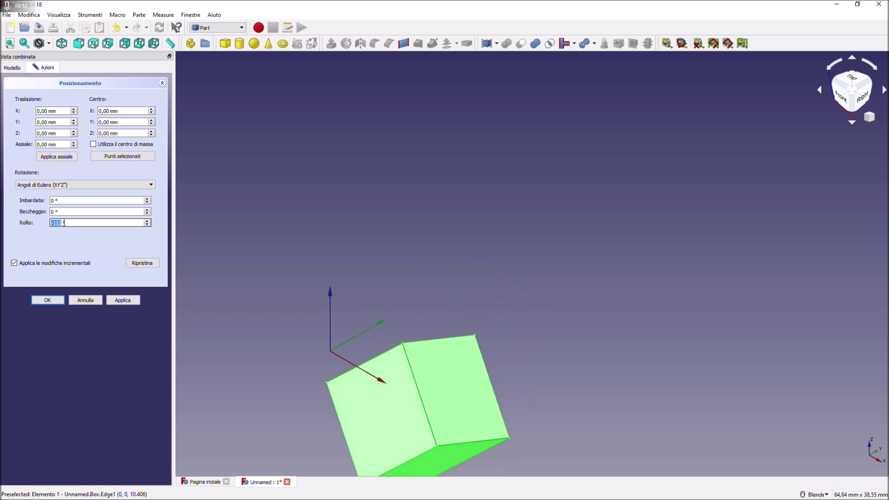
{"action": "type", "text": "0"}
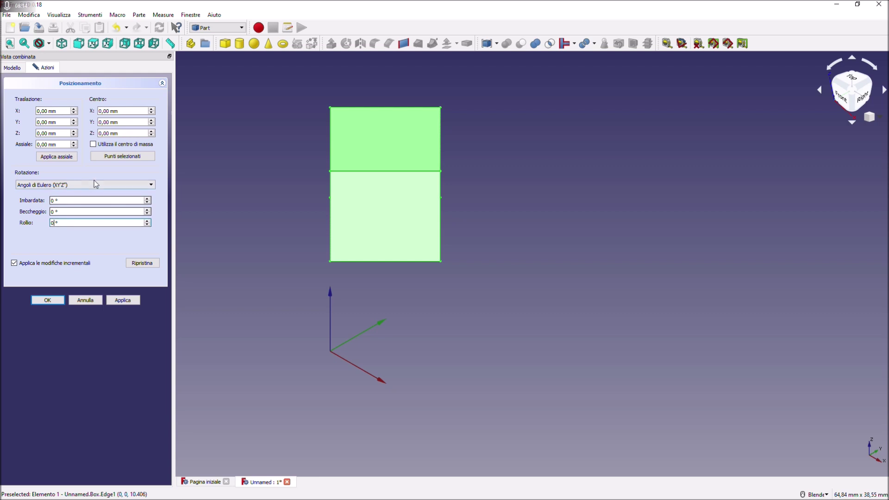
Use the centre of mass as the rotation centre, try yawing and pitching the cube, and return both angles to 0°.
{"action": "left_click", "coordinate": [93, 144]}
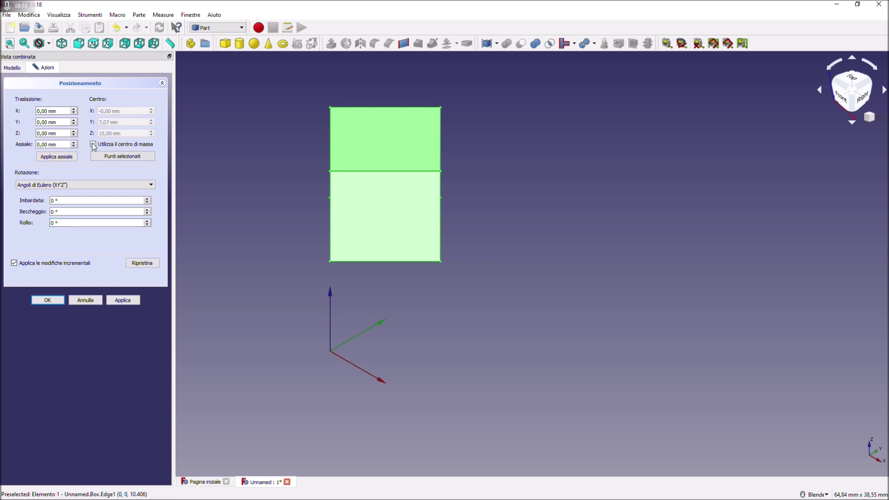
{"action": "scroll", "coordinate": [65, 201], "scroll_direction": "up", "scroll_amount": 2}
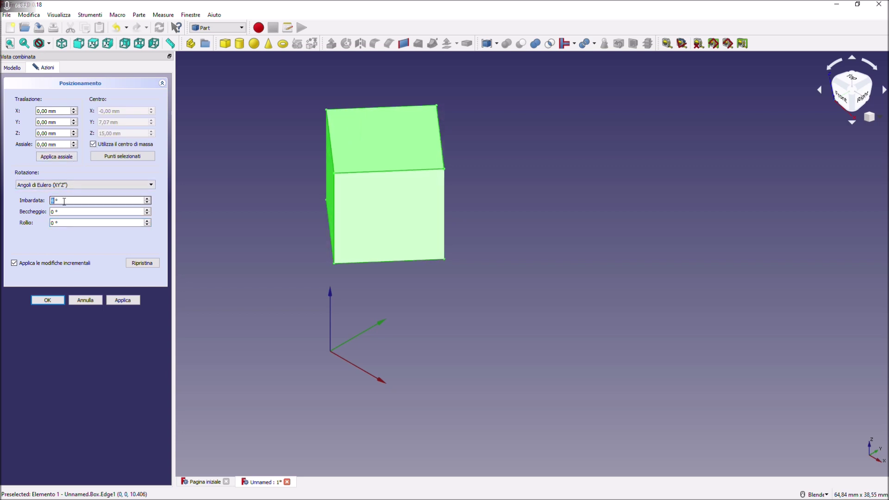
{"action": "scroll", "coordinate": [64, 202], "scroll_direction": "down", "scroll_amount": 1}
{"action": "scroll", "coordinate": [69, 212], "scroll_direction": "up", "scroll_amount": 1}
{"action": "scroll", "coordinate": [68, 213], "scroll_direction": "up", "scroll_amount": 6}
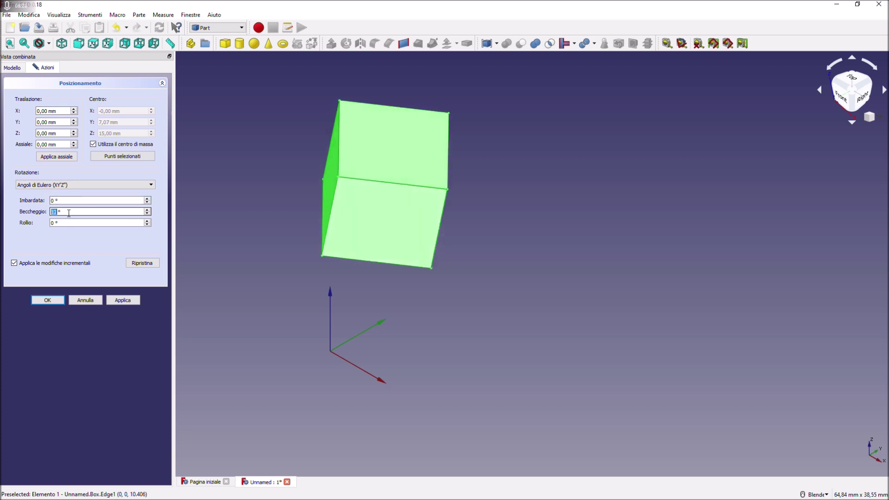
{"action": "scroll", "coordinate": [68, 212], "scroll_direction": "up", "scroll_amount": 2}
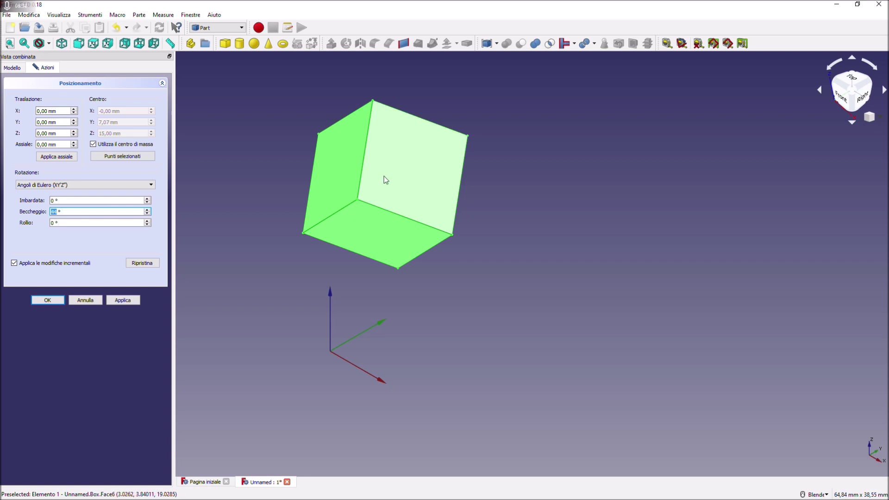
{"action": "scroll", "coordinate": [80, 214], "scroll_direction": "down", "scroll_amount": 17}
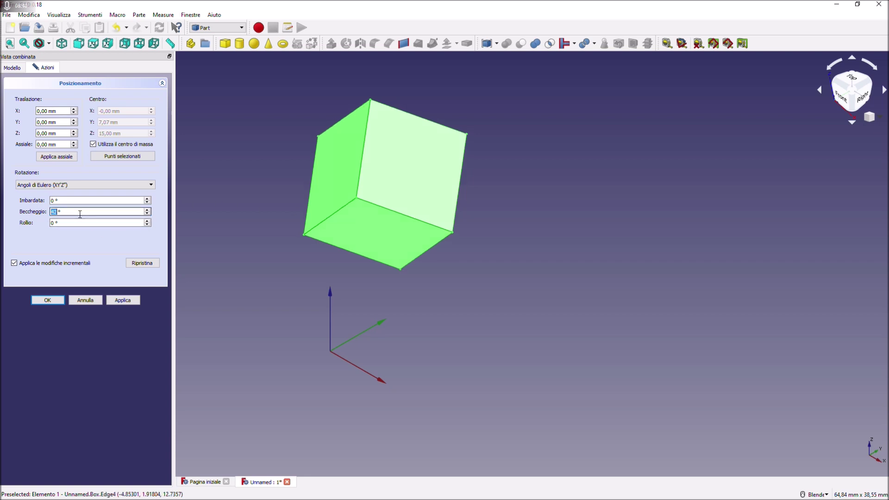
{"action": "scroll", "coordinate": [80, 214], "scroll_direction": "down", "scroll_amount": 20}
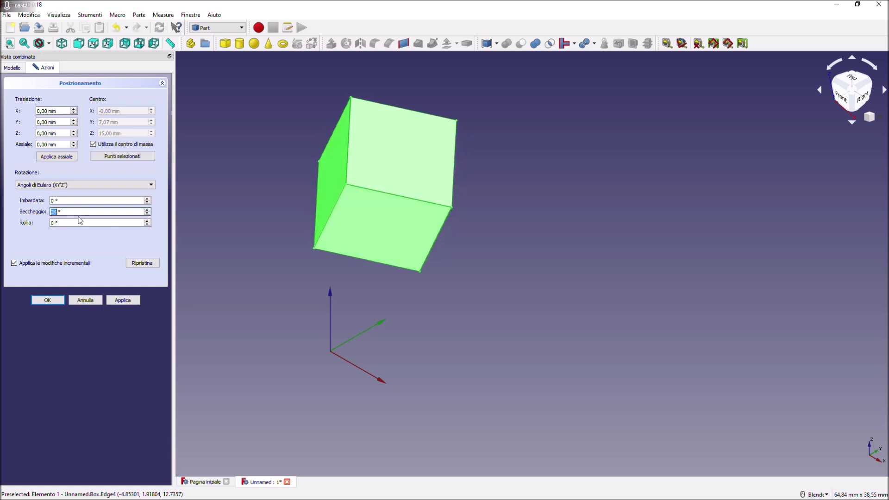
{"action": "scroll", "coordinate": [80, 211], "scroll_direction": "down", "scroll_amount": 5}
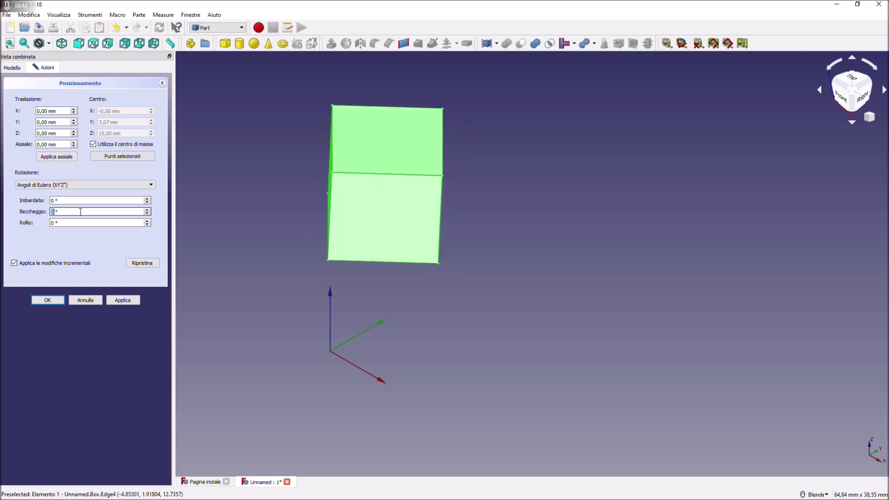
Set the rotation centre from a selected point, using the cube's top corner vertex above the origin (0, 0, 20).
{"action": "left_click", "coordinate": [105, 157]}
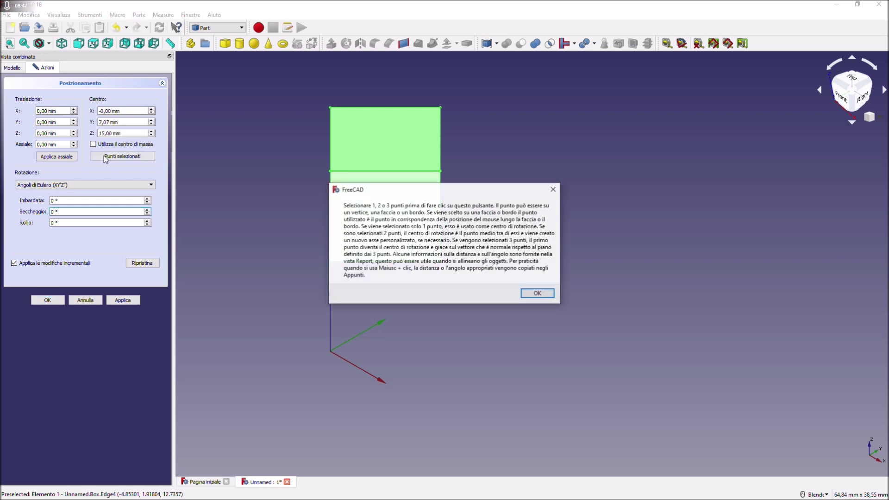
{"action": "left_click", "coordinate": [537, 294]}
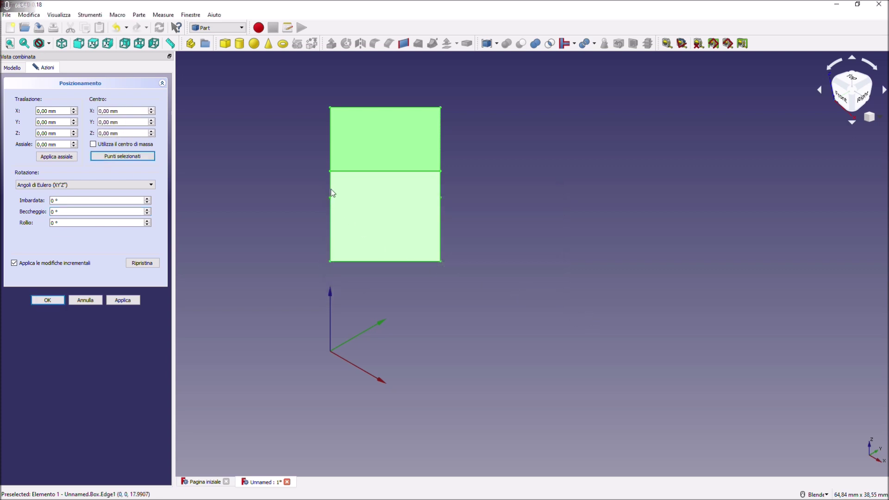
{"action": "left_click", "coordinate": [330, 171]}
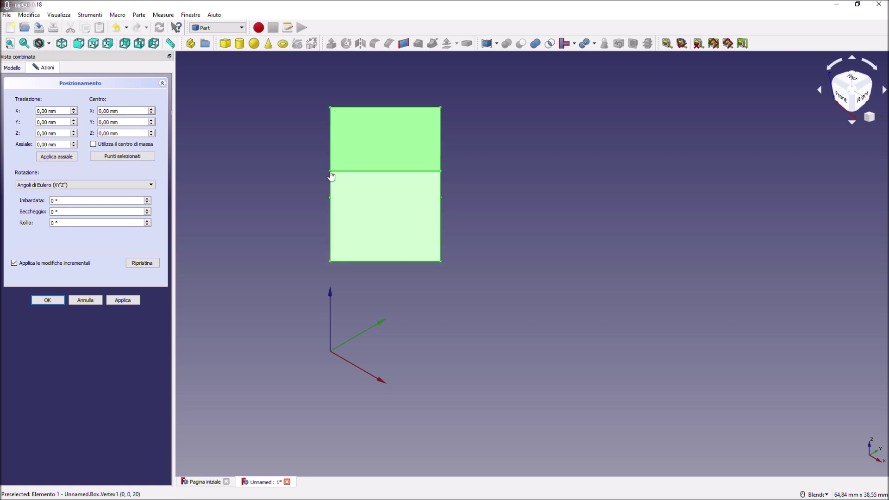
{"action": "left_click", "coordinate": [128, 159]}
Try yawing the cube about the chosen vertex, return Imbardata to 0°, and pitch it to -18° with Beccheggio.
{"action": "left_click", "coordinate": [77, 199]}
{"action": "scroll", "coordinate": [77, 199], "scroll_direction": "up", "scroll_amount": 5}
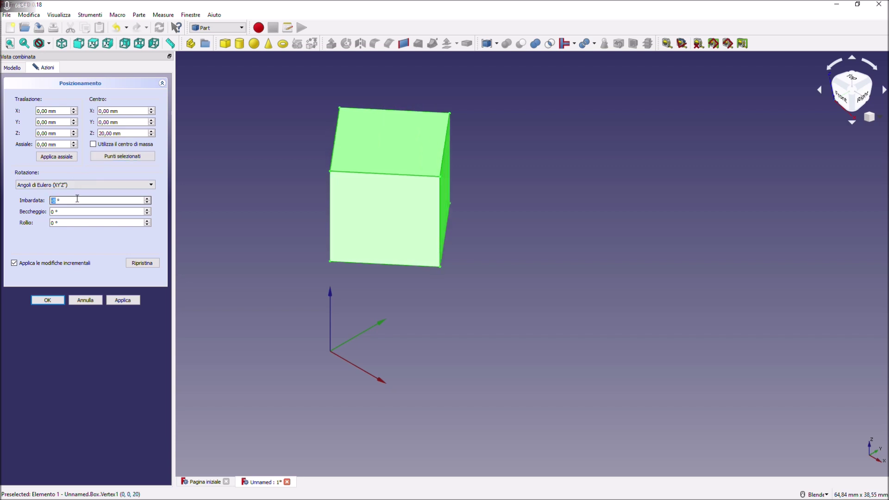
{"action": "scroll", "coordinate": [78, 199], "scroll_direction": "down", "scroll_amount": 5}
{"action": "left_click", "coordinate": [80, 212]}
{"action": "scroll", "coordinate": [81, 212], "scroll_direction": "down", "scroll_amount": 18}
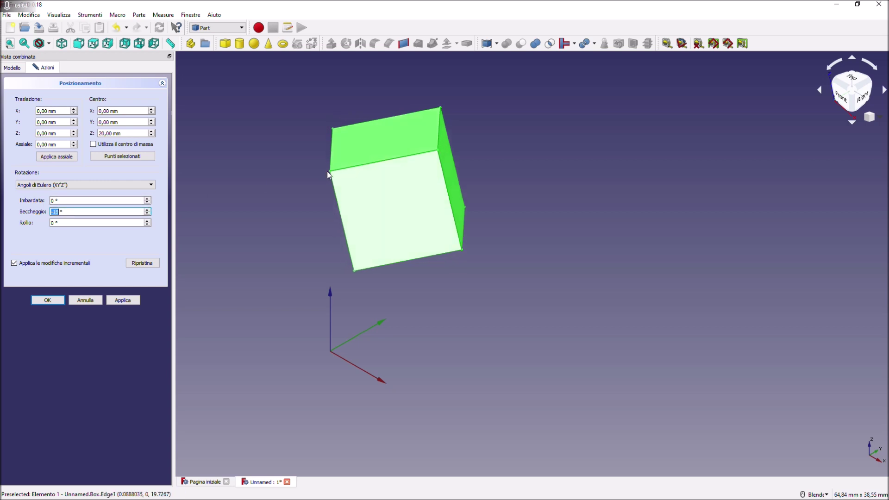
Try rolling the cube about the chosen vertex with Rollio and cancel all the placement changes.
{"action": "left_click", "coordinate": [63, 223]}
{"action": "scroll", "coordinate": [64, 222], "scroll_direction": "down", "scroll_amount": 5}
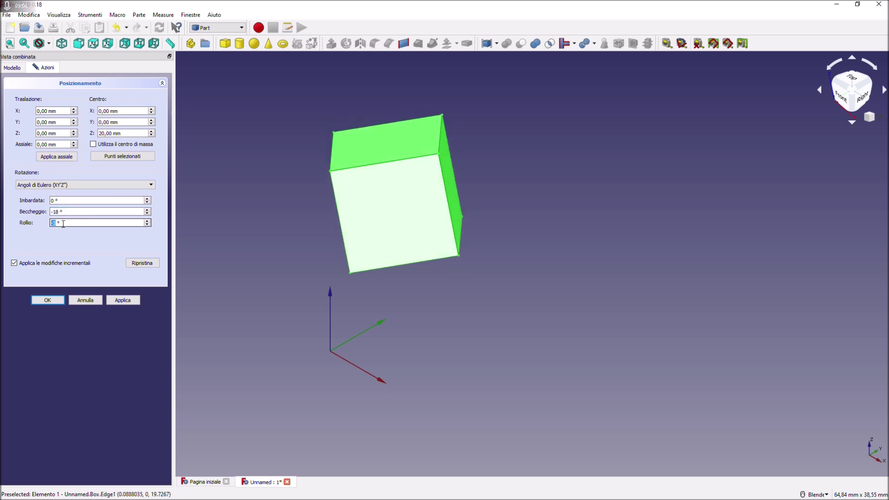
{"action": "scroll", "coordinate": [64, 223], "scroll_direction": "up", "scroll_amount": 5}
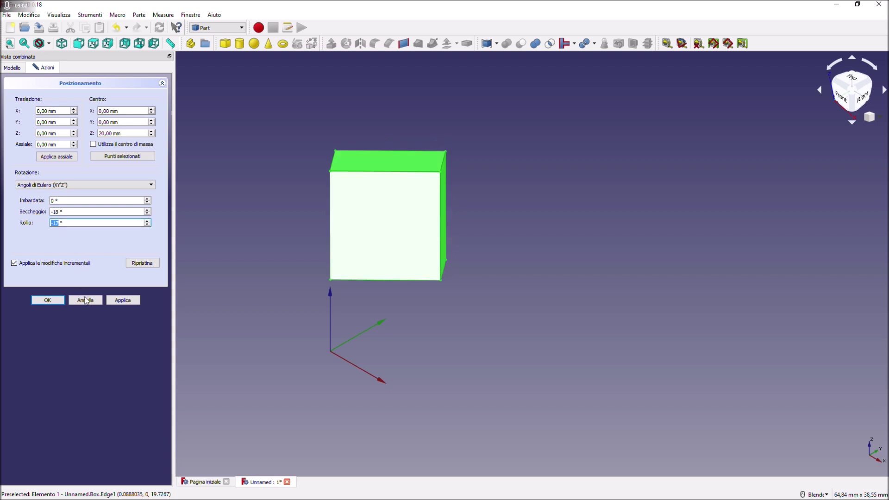
{"action": "left_click", "coordinate": [85, 300]}
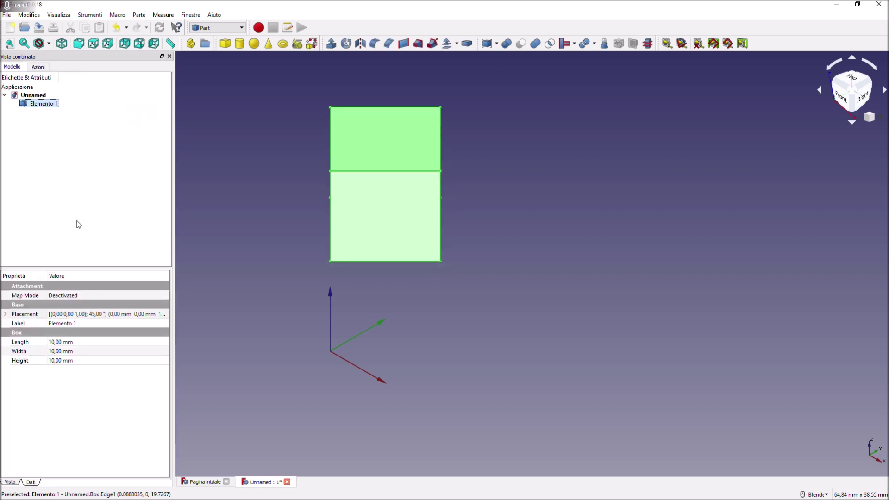
Set the cube's placement angle to 0° and its Z position to 0 mm.
{"action": "left_click", "coordinate": [5, 315]}
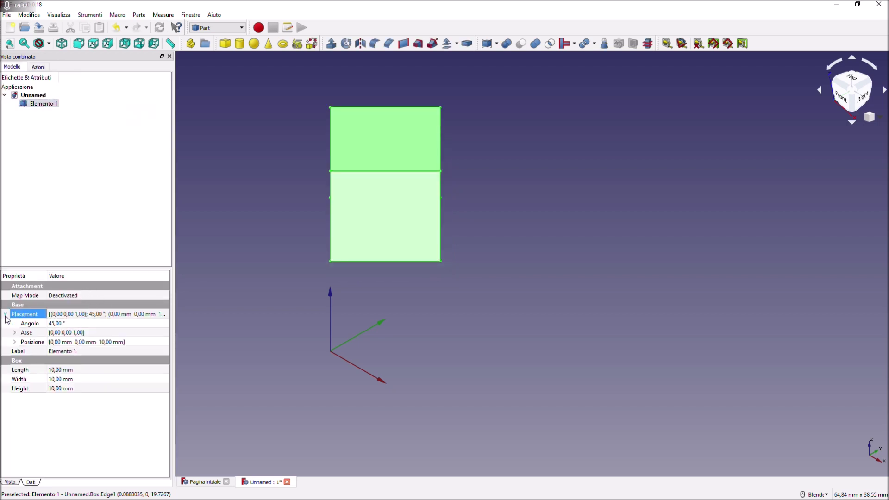
{"action": "left_click", "coordinate": [62, 323]}
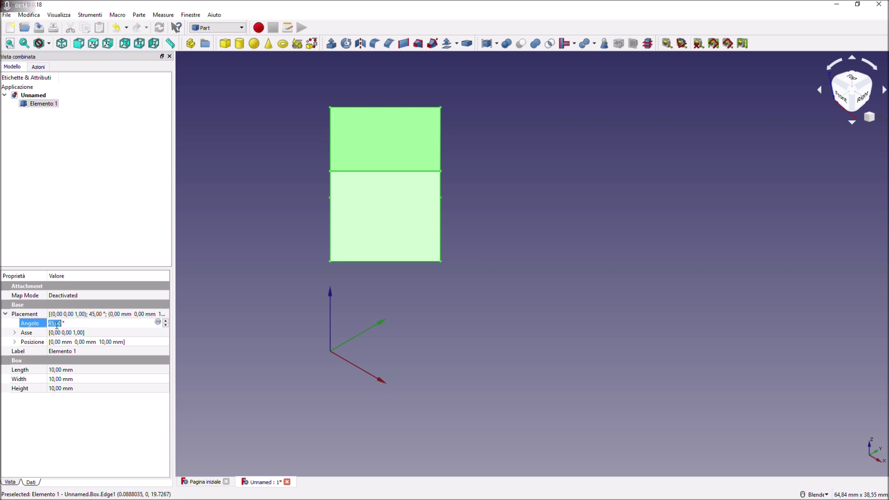
{"action": "type", "text": "0"}
{"action": "left_click", "coordinate": [64, 388]}
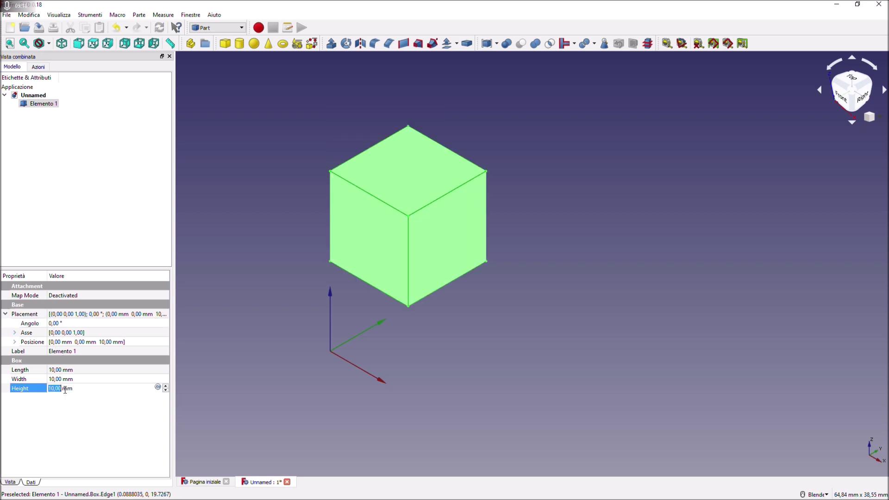
{"action": "left_click", "coordinate": [15, 343]}
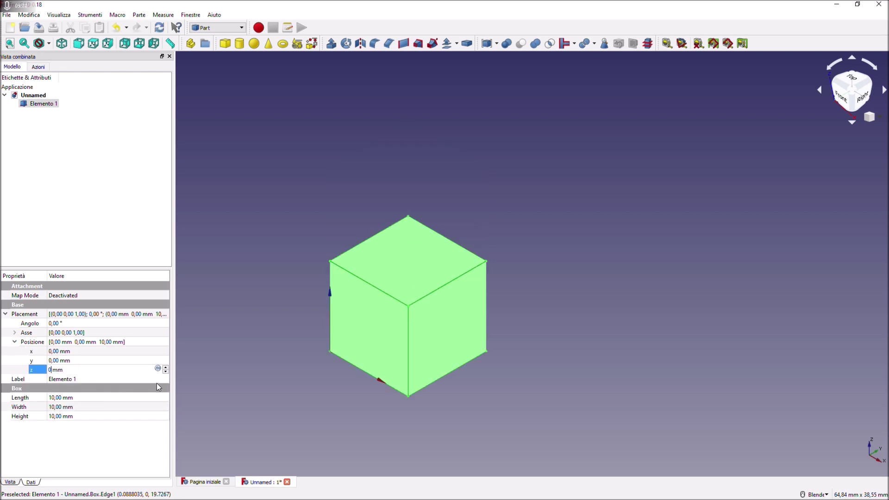
{"action": "key", "text": "Return"}
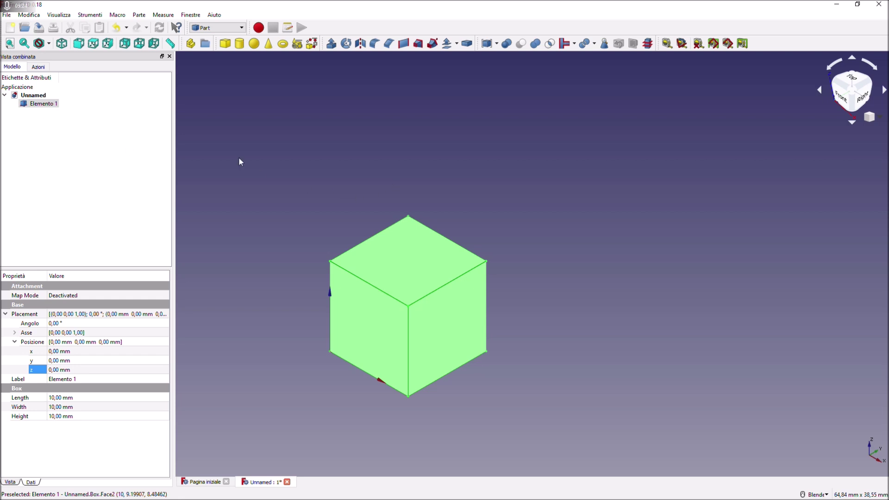
Delete the cube Elemento 1 and create a cylinder in its place.
{"action": "left_click", "coordinate": [50, 106]}
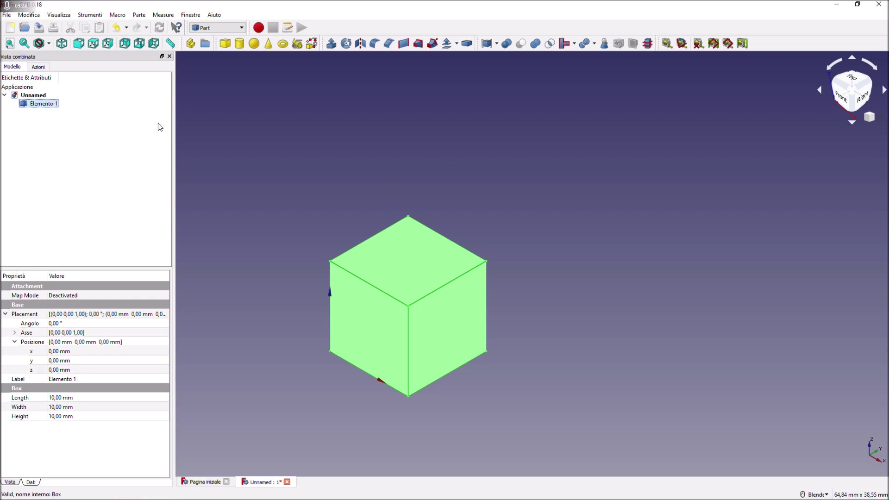
{"action": "key", "text": "Delete"}
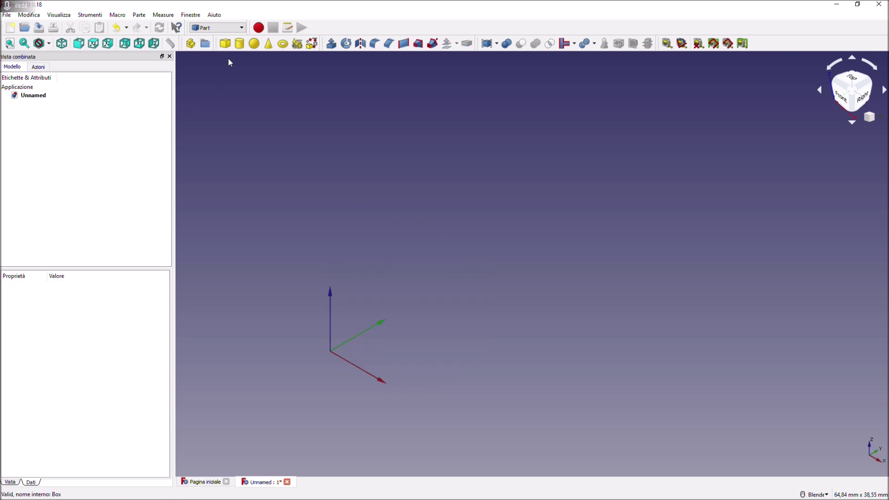
{"action": "left_click", "coordinate": [239, 44]}
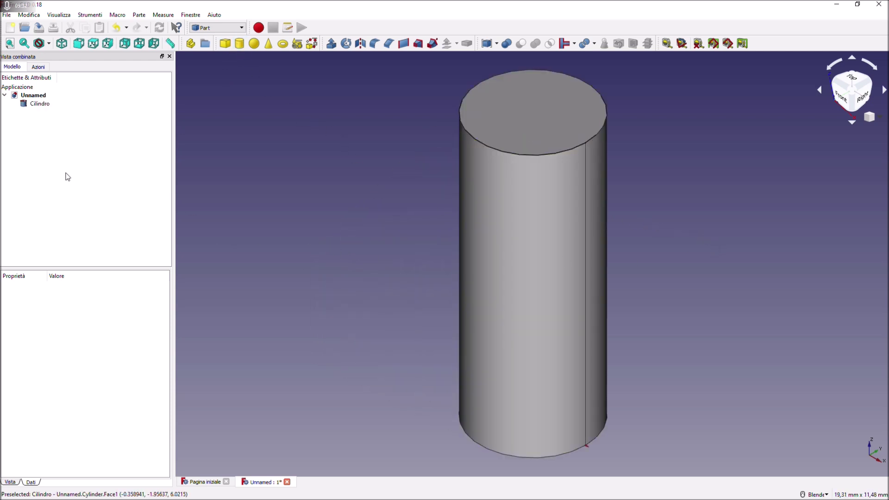
Set the cylinder's radius to 3 mm and its height to 9 mm.
{"action": "left_click", "coordinate": [40, 104]}
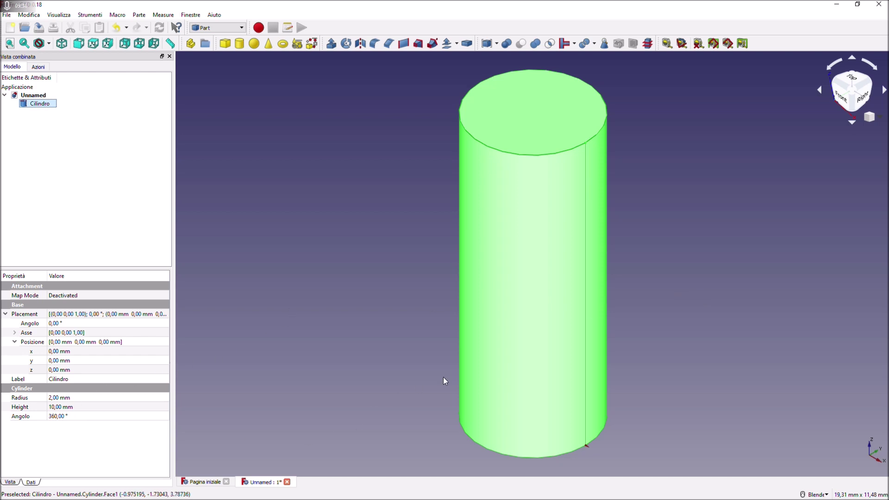
{"action": "left_click", "coordinate": [48, 399]}
{"action": "left_click", "coordinate": [60, 397]}
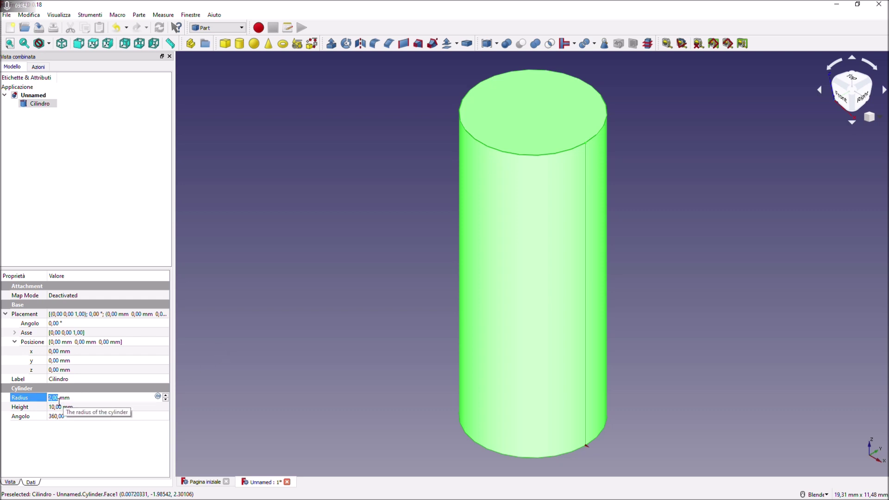
{"action": "type", "text": "1"}
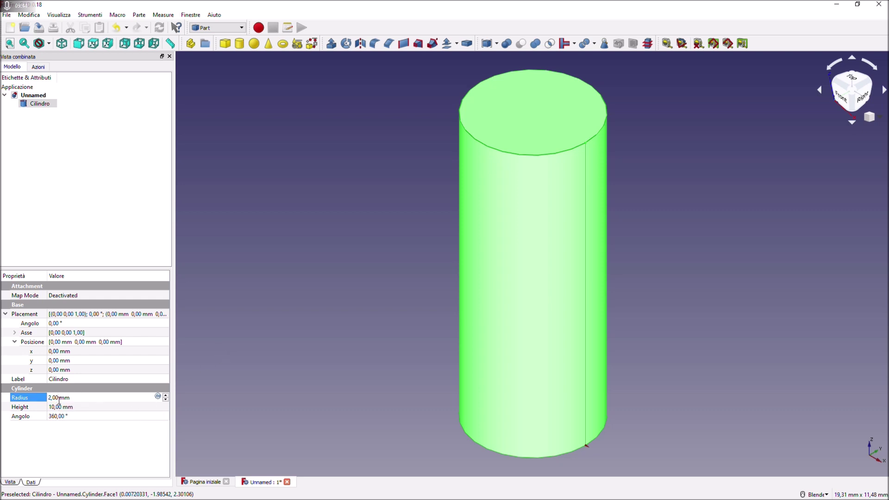
{"action": "scroll", "coordinate": [59, 399], "scroll_direction": "up", "scroll_amount": 2}
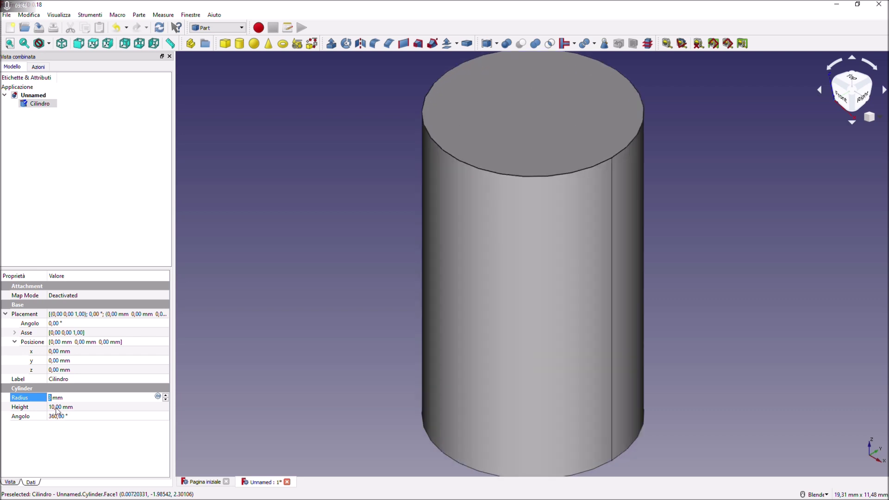
{"action": "left_click", "coordinate": [57, 408]}
{"action": "scroll", "coordinate": [56, 407], "scroll_direction": "down", "scroll_amount": 2}
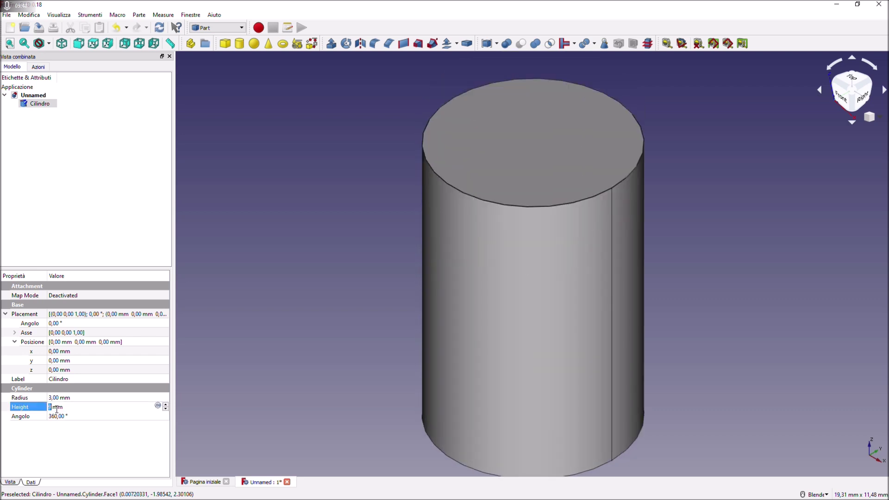
Try reducing the cylinder's sweep angle to about 343° and bring it back to 360°.
{"action": "left_click", "coordinate": [67, 417]}
{"action": "scroll", "coordinate": [68, 417], "scroll_direction": "down", "scroll_amount": 2}
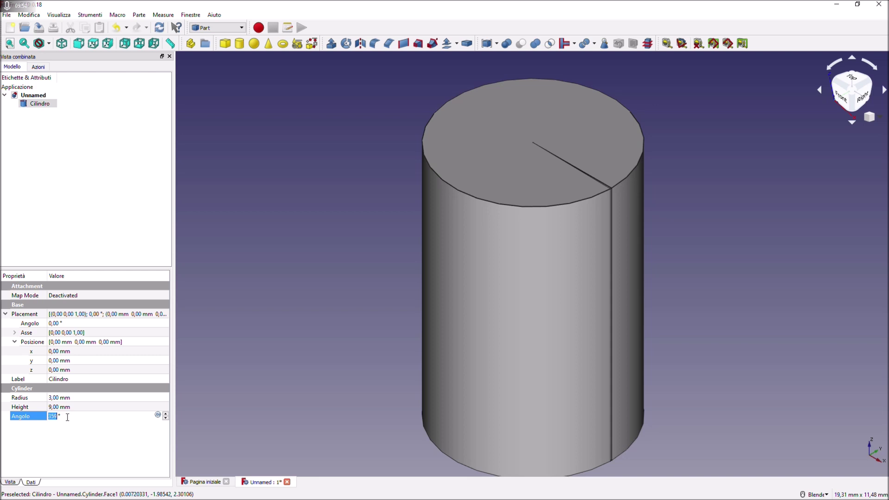
{"action": "scroll", "coordinate": [68, 416], "scroll_direction": "down", "scroll_amount": 20}
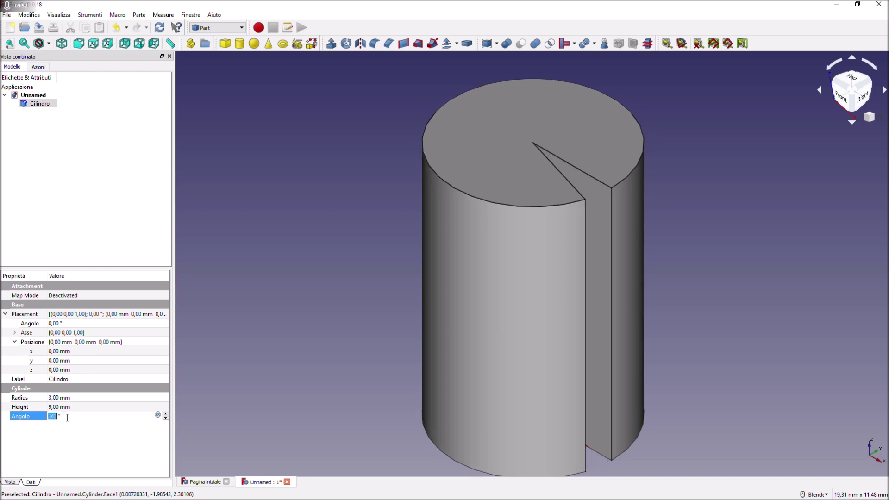
{"action": "scroll", "coordinate": [68, 416], "scroll_direction": "down", "scroll_amount": 8}
{"action": "scroll", "coordinate": [65, 416], "scroll_direction": "up", "scroll_amount": 18}
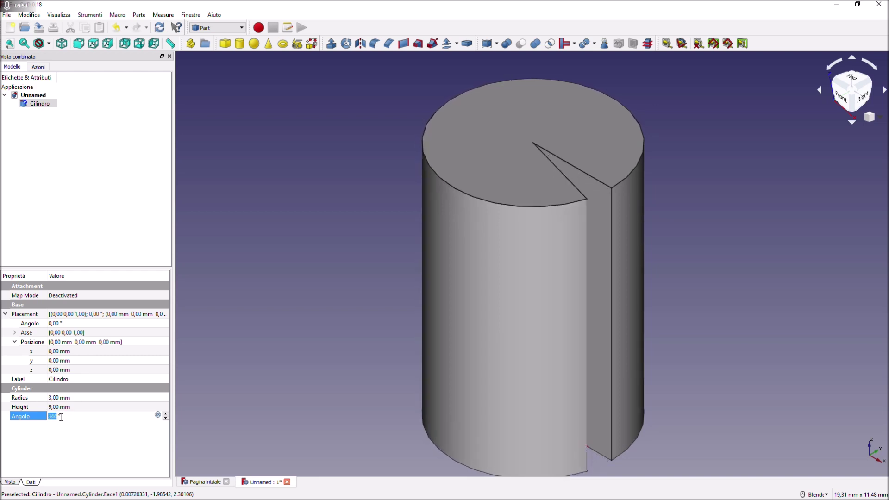
{"action": "scroll", "coordinate": [59, 416], "scroll_direction": "up", "scroll_amount": 12}
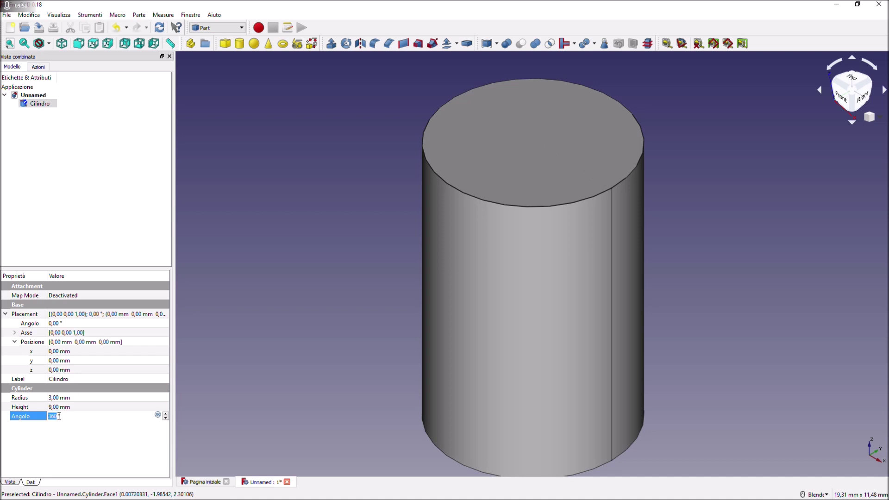
Set the cylinder's sweep angle to 180° and increase it gradually until it is back at 360°.
{"action": "type", "text": "180"}
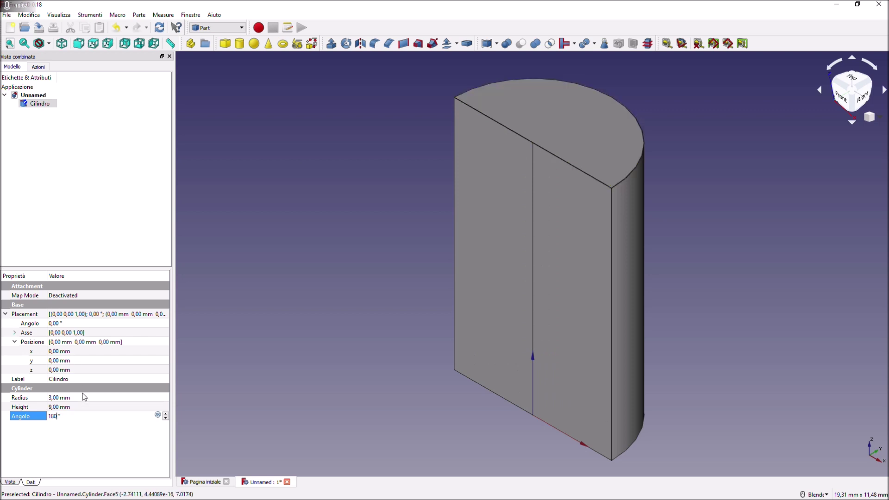
{"action": "scroll", "coordinate": [79, 418], "scroll_direction": "up", "scroll_amount": 2}
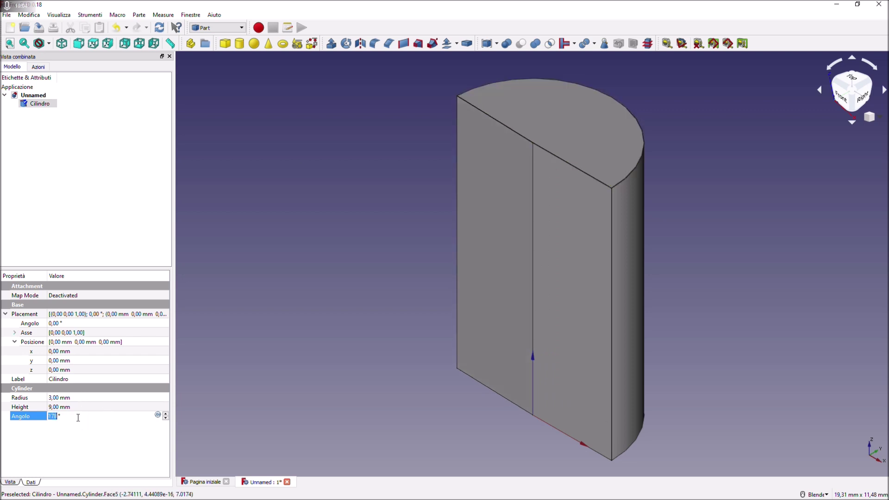
{"action": "scroll", "coordinate": [78, 417], "scroll_direction": "up", "scroll_amount": 20}
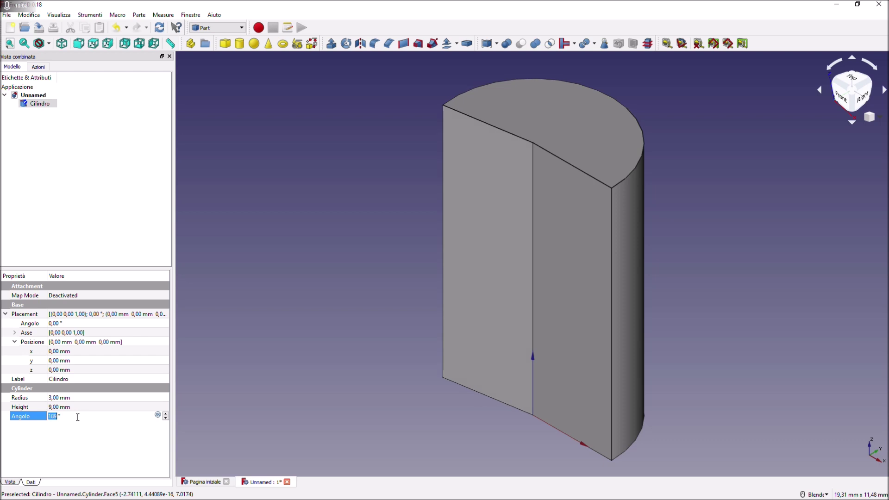
{"action": "scroll", "coordinate": [78, 417], "scroll_direction": "up", "scroll_amount": 20}
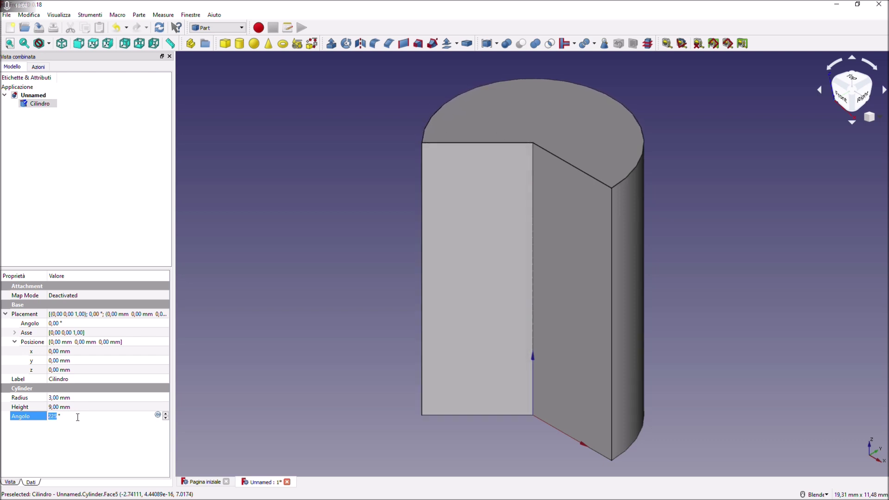
{"action": "scroll", "coordinate": [78, 417], "scroll_direction": "up", "scroll_amount": 20}
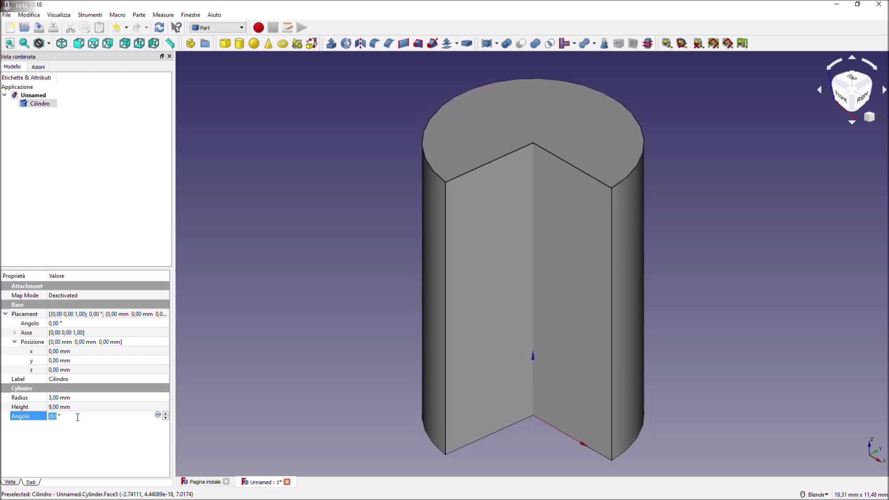
{"action": "scroll", "coordinate": [78, 417], "scroll_direction": "up", "scroll_amount": 20}
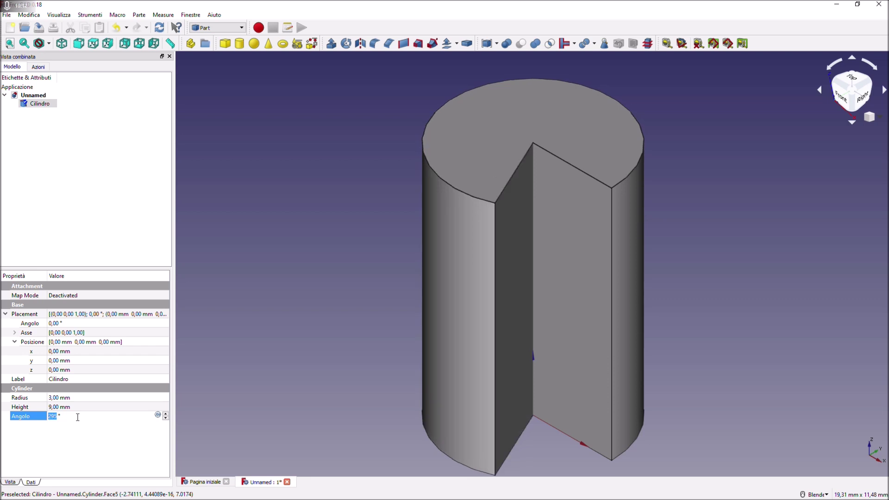
{"action": "scroll", "coordinate": [78, 417], "scroll_direction": "up", "scroll_amount": 20}
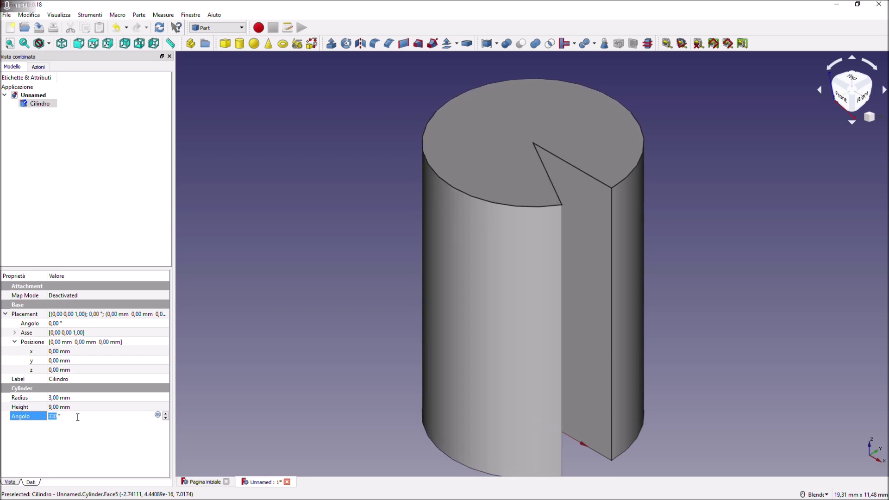
{"action": "scroll", "coordinate": [77, 417], "scroll_direction": "up", "scroll_amount": 1}
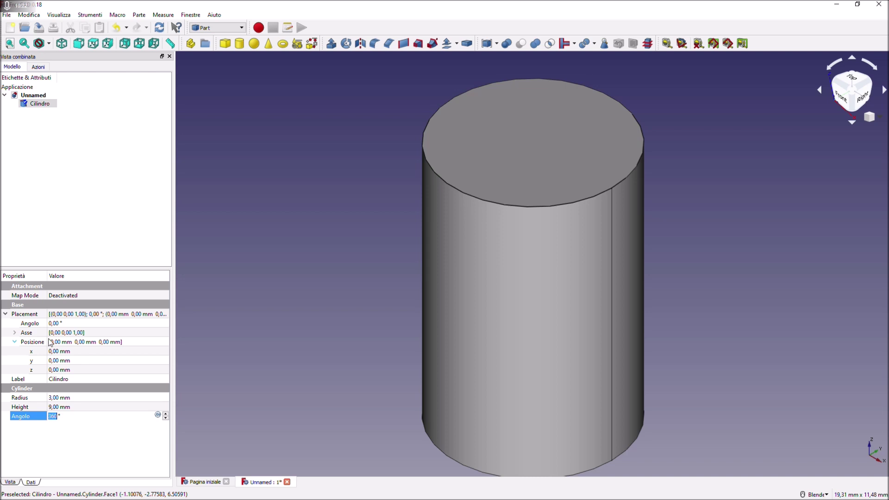
Delete the cylinder and create a sphere in its place.
{"action": "left_click", "coordinate": [39, 105]}
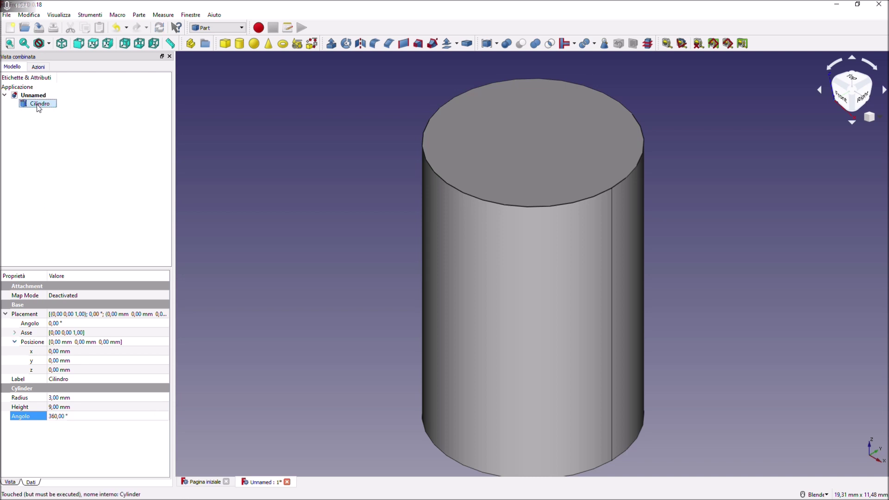
{"action": "key", "text": "Delete"}
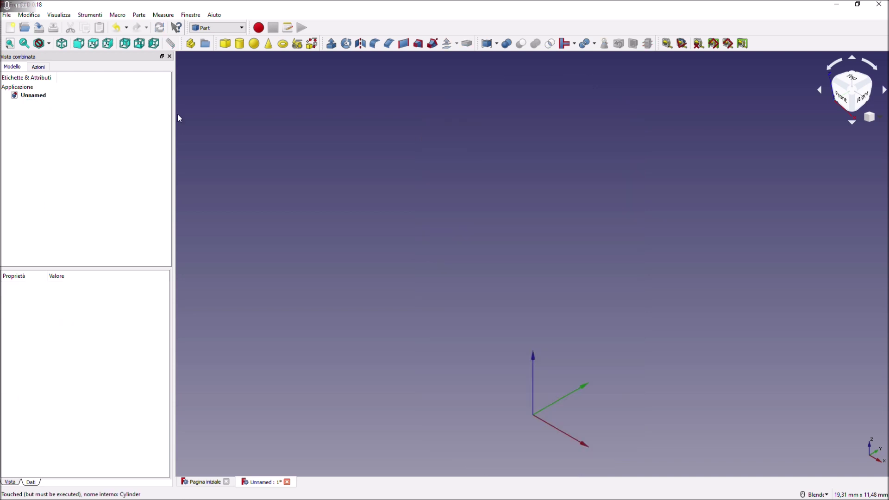
{"action": "left_click", "coordinate": [254, 45]}
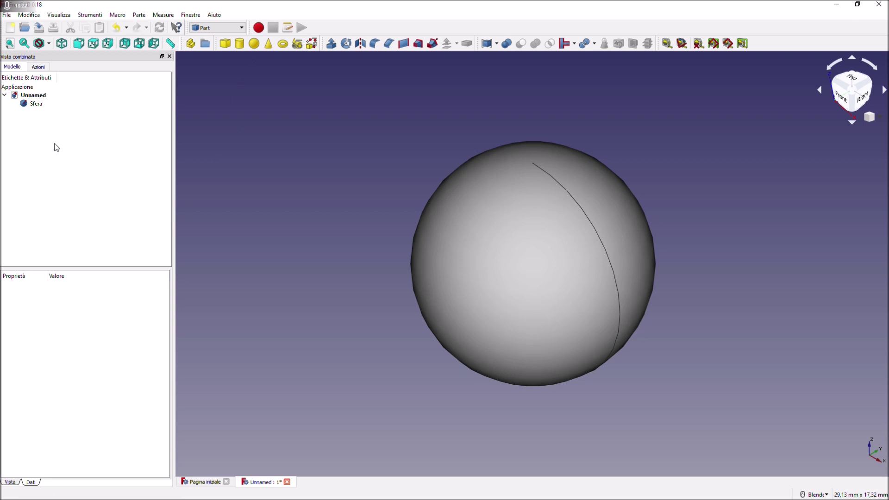
Select the sphere Sfera and open its radius for editing.
{"action": "left_click", "coordinate": [36, 104]}
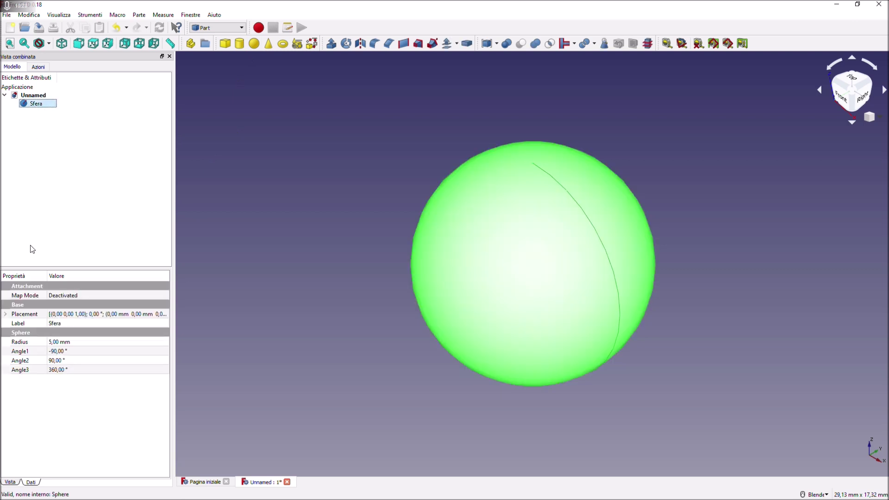
{"action": "left_click", "coordinate": [56, 343]}
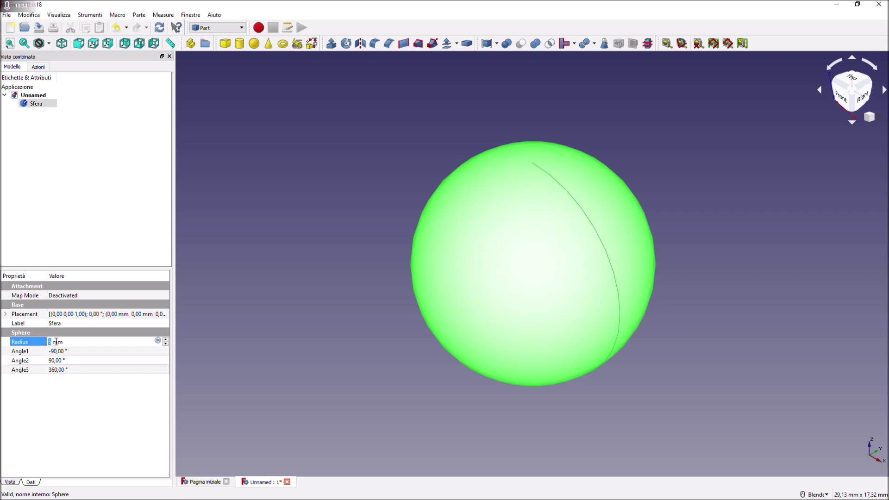
Try a radius of 5,9 mm on the sphere and set it back to 5 mm.
{"action": "type", "text": "5,9"}
{"action": "left_click", "coordinate": [85, 351]}
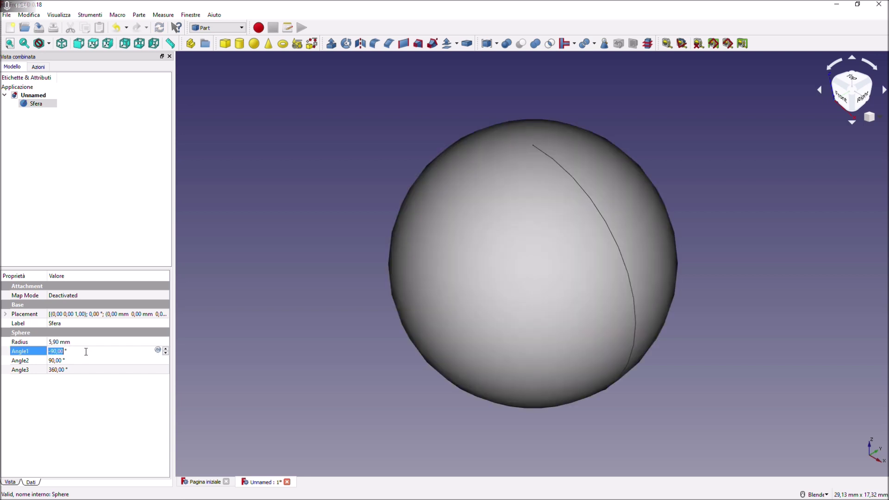
{"action": "left_click", "coordinate": [61, 343]}
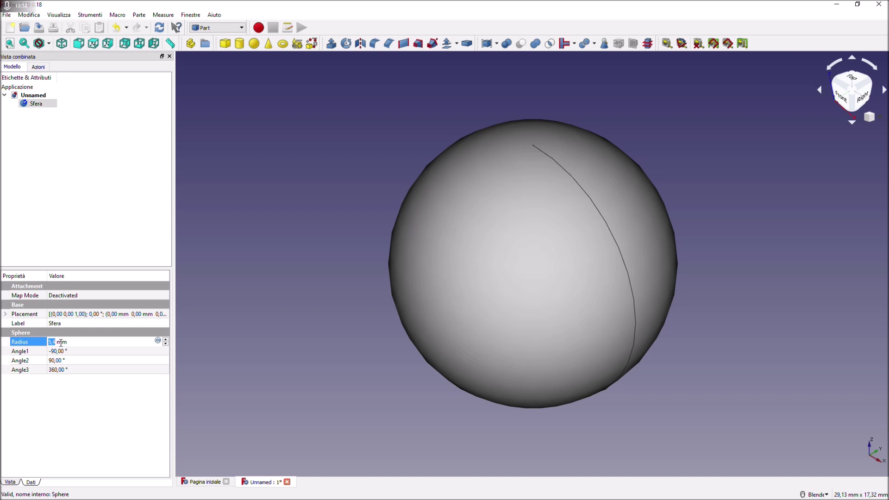
{"action": "type", "text": "5"}
{"action": "left_click", "coordinate": [86, 352]}
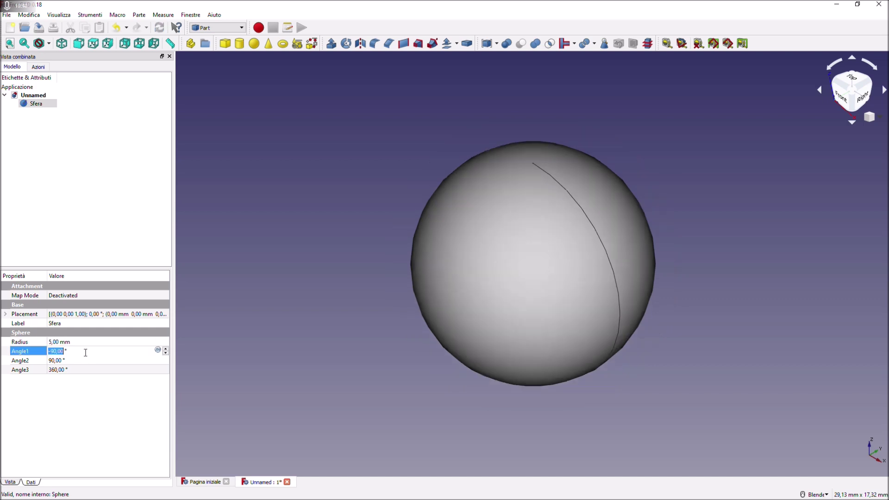
Reduce the sphere's Angle3 to 327° to cut a vertical wedge out of it.
{"action": "left_click", "coordinate": [74, 369]}
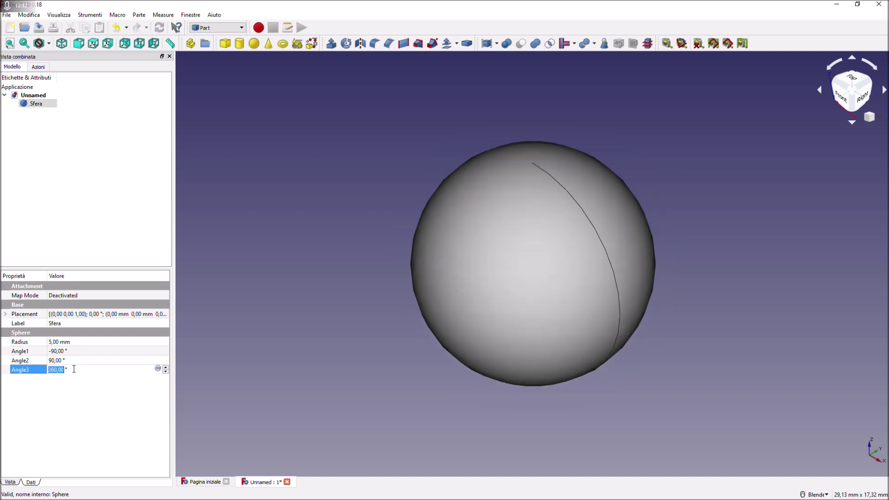
{"action": "scroll", "coordinate": [74, 368], "scroll_direction": "down", "scroll_amount": 4}
{"action": "left_click", "coordinate": [78, 386]}
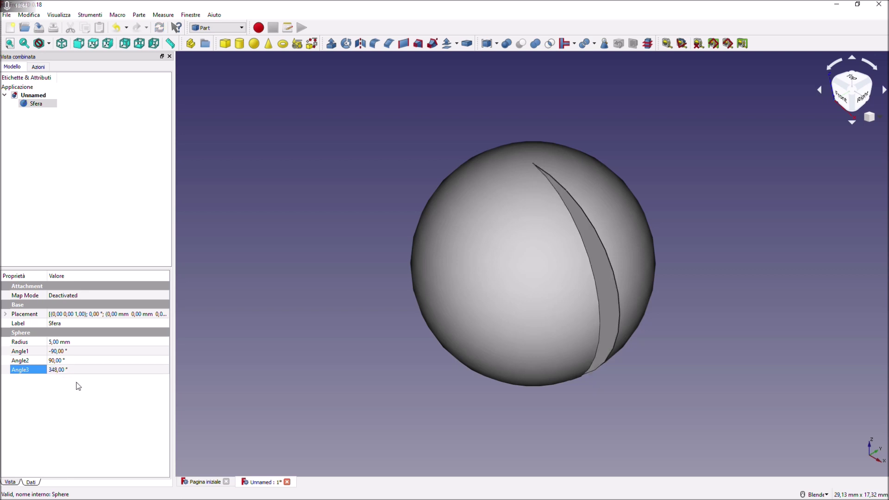
{"action": "left_click", "coordinate": [74, 369]}
{"action": "scroll", "coordinate": [73, 369], "scroll_direction": "down", "scroll_amount": 9}
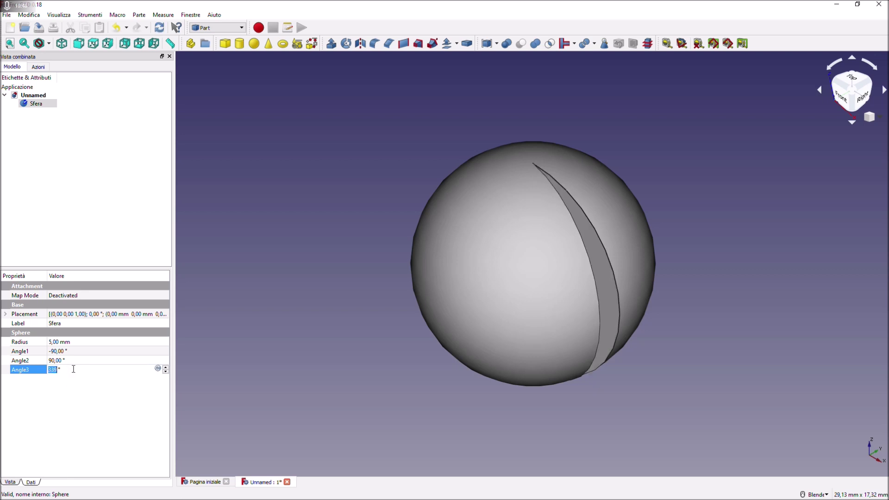
{"action": "left_click", "coordinate": [82, 385]}
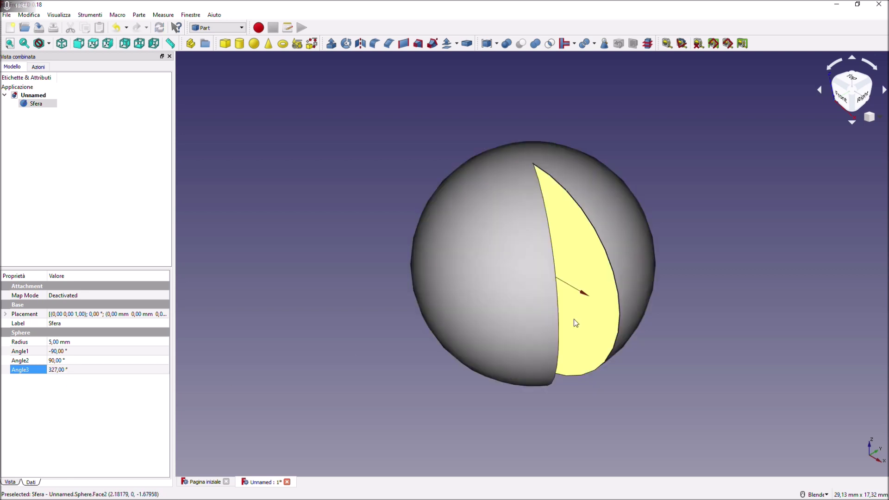
{"action": "middle_click_drag", "start_coordinate": [692, 278], "coordinate": [685, 171]}
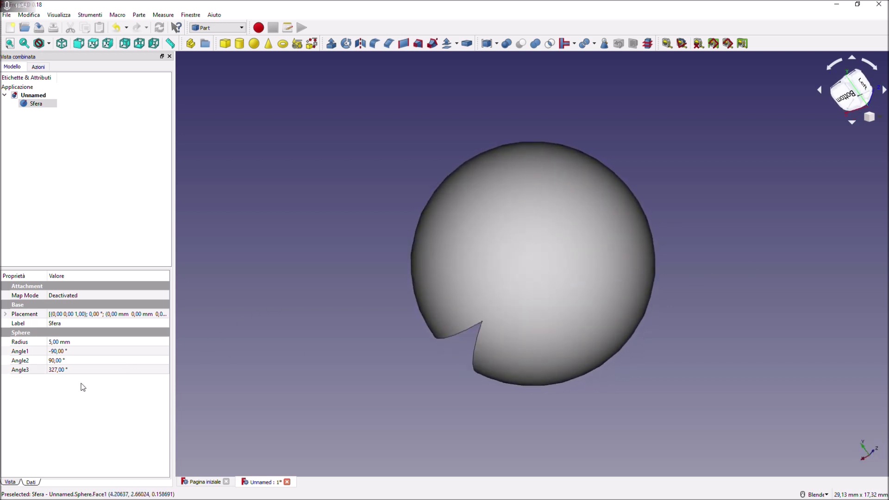
Set the sphere's Angle3 to 360° to close the wedge.
{"action": "left_click", "coordinate": [82, 370]}
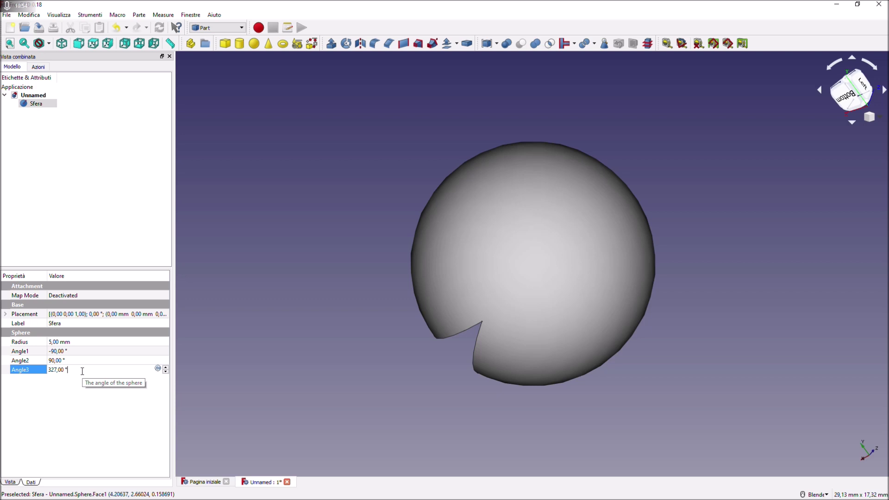
{"action": "type", "text": "360"}
{"action": "left_click", "coordinate": [68, 386]}
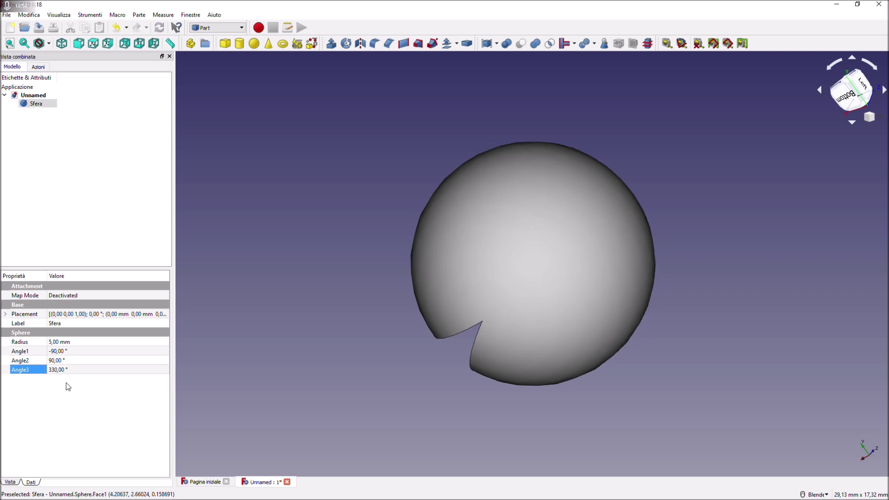
{"action": "left_click", "coordinate": [65, 370]}
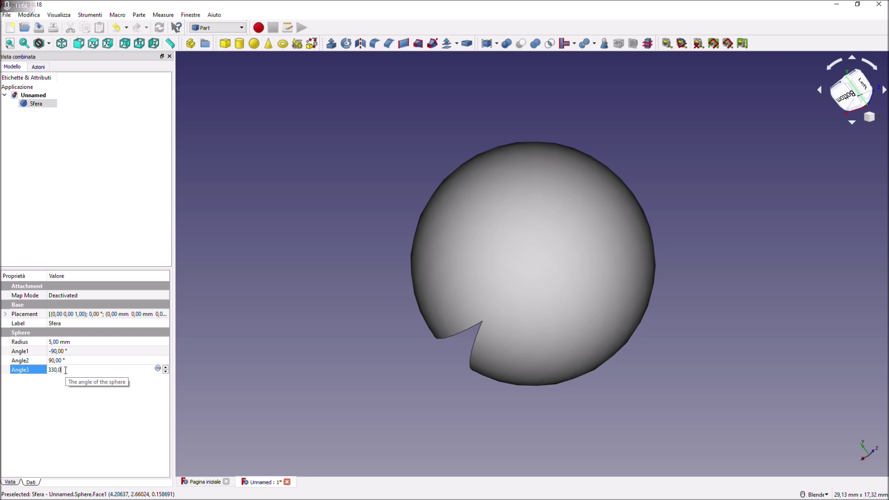
{"action": "key", "text": "BackSpace"}
{"action": "type", "text": "60"}
{"action": "left_click", "coordinate": [61, 393]}
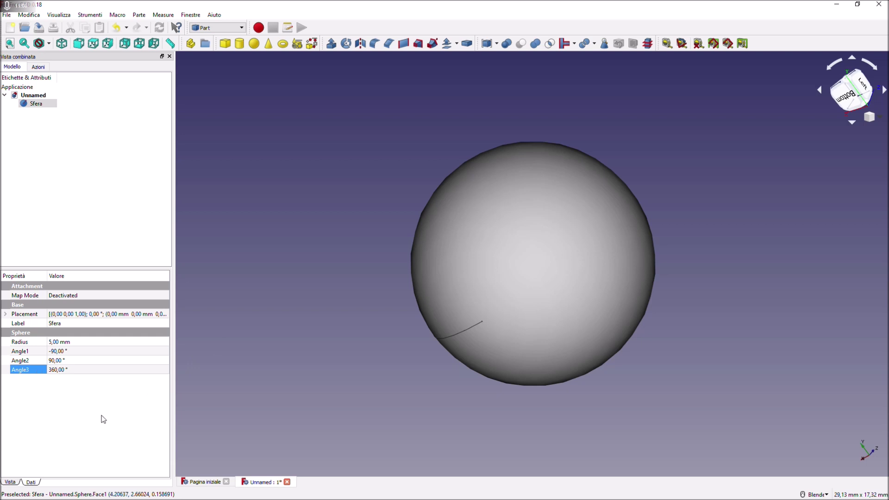
Set the sphere's Angle1 to -60° to cut a flat face at its lower pole.
{"action": "left_click", "coordinate": [66, 351]}
{"action": "left_click", "coordinate": [66, 351]}
{"action": "scroll", "coordinate": [67, 351], "scroll_direction": "up", "scroll_amount": 3}
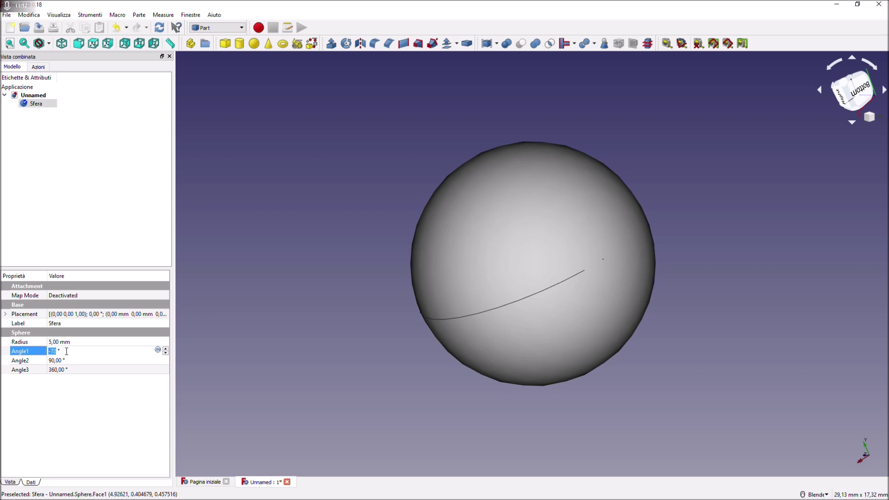
{"action": "left_click", "coordinate": [82, 423]}
{"action": "middle_click_drag", "start_coordinate": [601, 276], "coordinate": [606, 155]}
{"action": "left_click", "coordinate": [75, 351]}
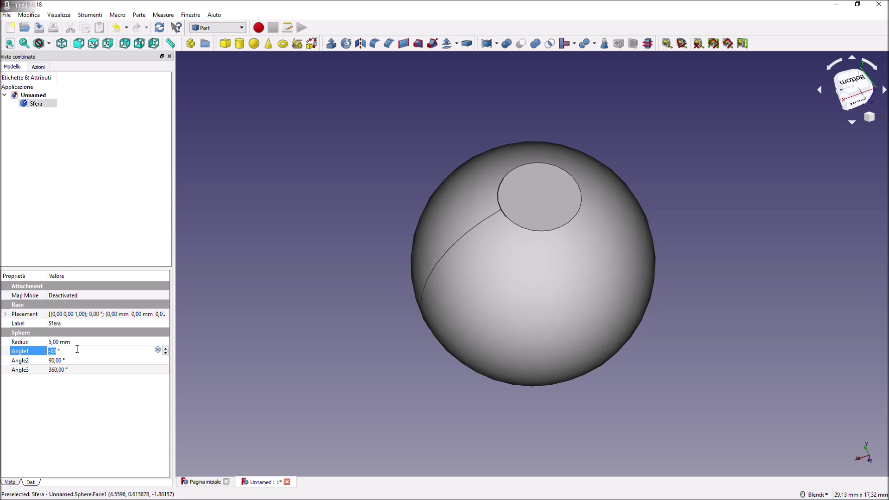
{"action": "left_click", "coordinate": [85, 393]}
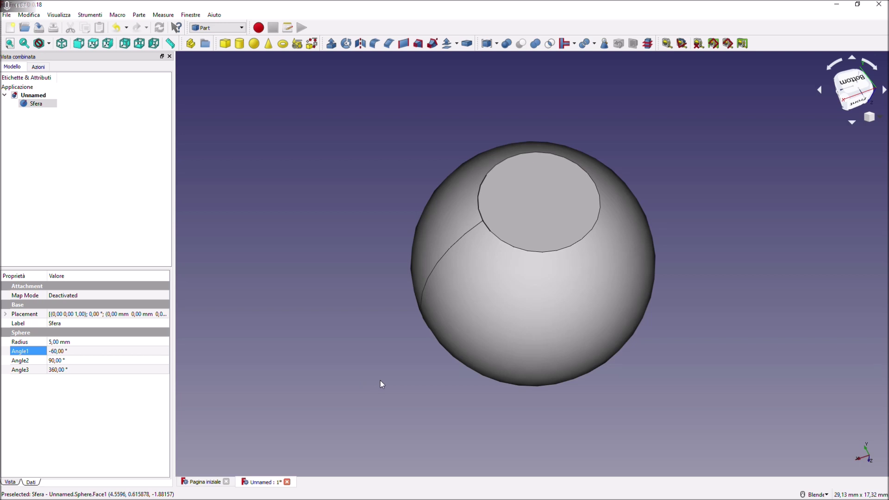
Set the sphere's Angle2 to 70° to flatten the opposite pole.
{"action": "middle_click_drag", "start_coordinate": [380, 381], "coordinate": [324, 361]}
{"action": "left_click", "coordinate": [68, 360]}
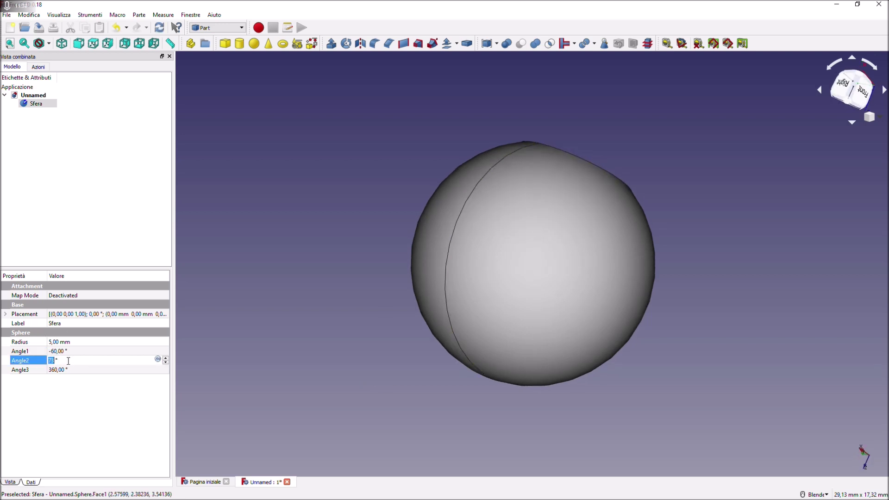
{"action": "left_click", "coordinate": [83, 391]}
{"action": "middle_click_drag", "start_coordinate": [286, 389], "coordinate": [301, 366]}
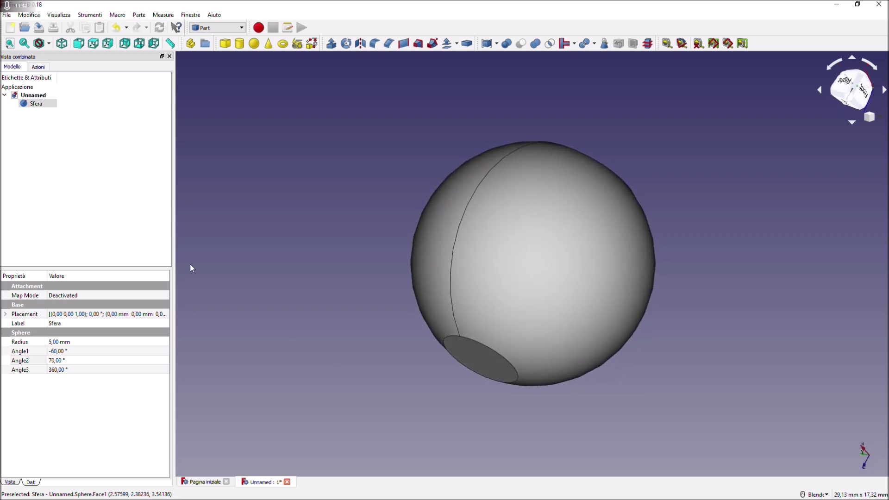
Delete the sphere from the document.
{"action": "left_click", "coordinate": [31, 113]}
{"action": "left_click", "coordinate": [32, 104]}
{"action": "key", "text": "Delete"}
Create a solid cone with default dimensions and select it to show its properties.
{"action": "left_click", "coordinate": [269, 43]}
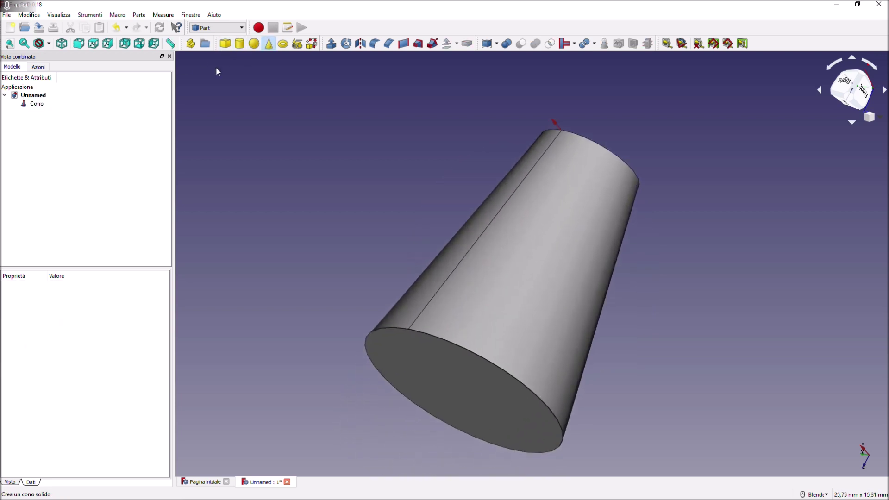
{"action": "left_click", "coordinate": [29, 104]}
{"action": "middle_click_drag", "start_coordinate": [635, 207], "coordinate": [577, 222]}
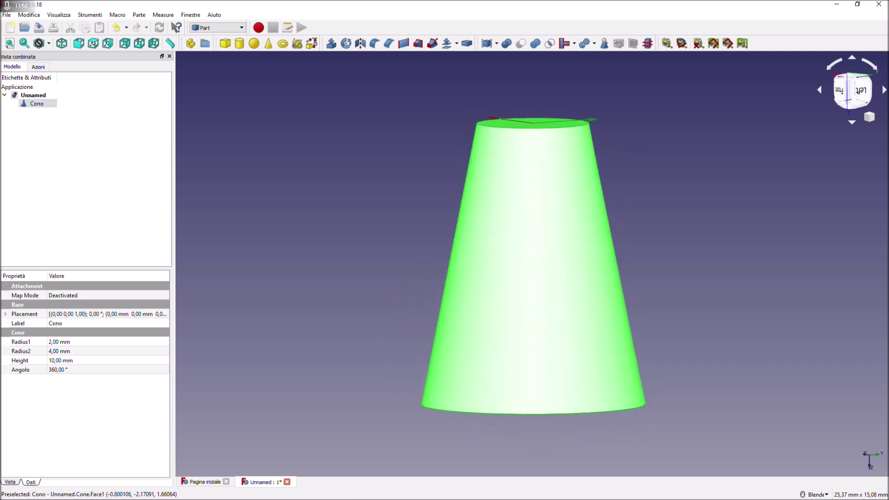
Try a height of 12 mm on the cone and set it back to 10 mm.
{"action": "double_click", "coordinate": [57, 342]}
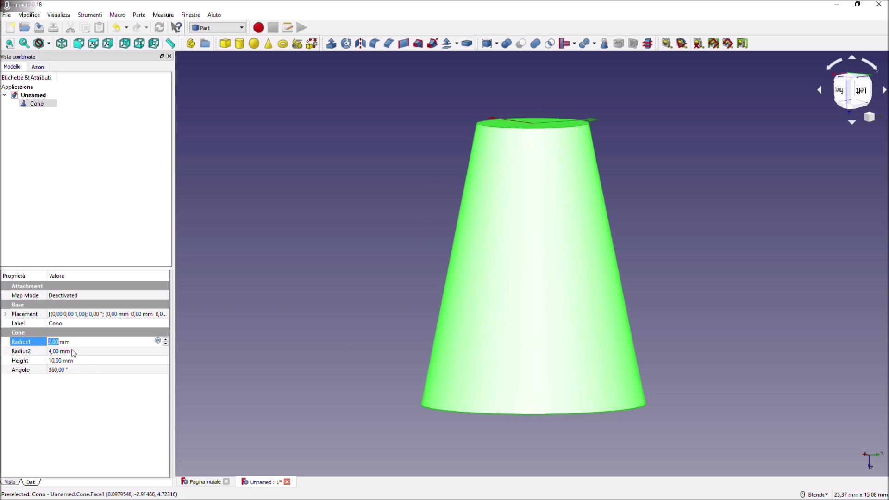
{"action": "middle_click_drag", "start_coordinate": [463, 414], "coordinate": [463, 361]}
{"action": "double_click", "coordinate": [67, 360]}
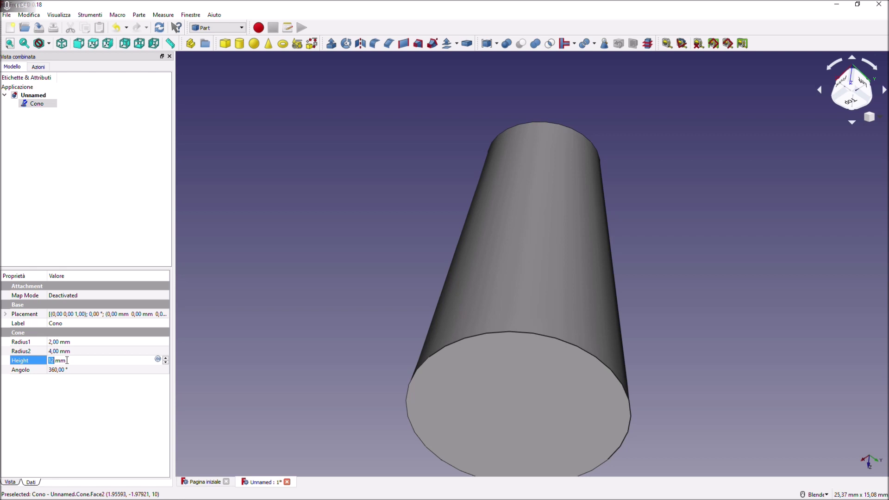
{"action": "scroll", "coordinate": [67, 360], "scroll_direction": "down", "scroll_amount": 2}
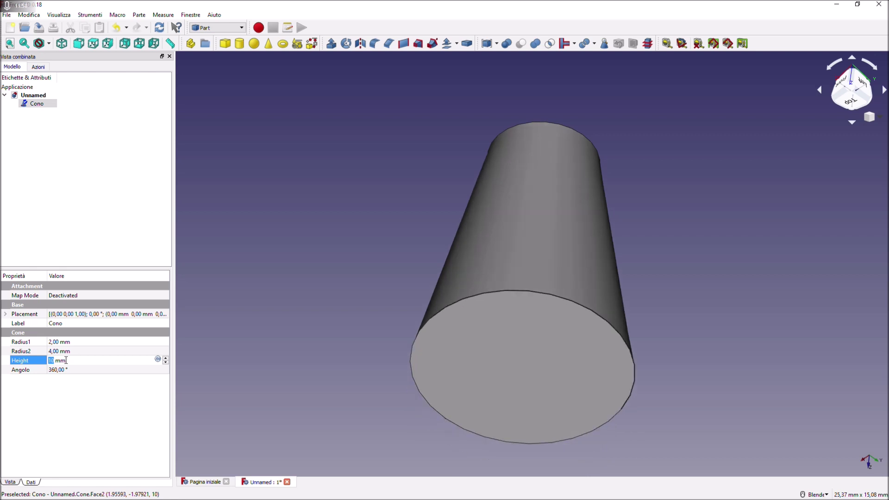
Set the cone's Radius2 to 6 mm and its Radius1 to 0 mm to make a pointed cone.
{"action": "double_click", "coordinate": [79, 351]}
{"action": "scroll", "coordinate": [78, 351], "scroll_direction": "up", "scroll_amount": 2}
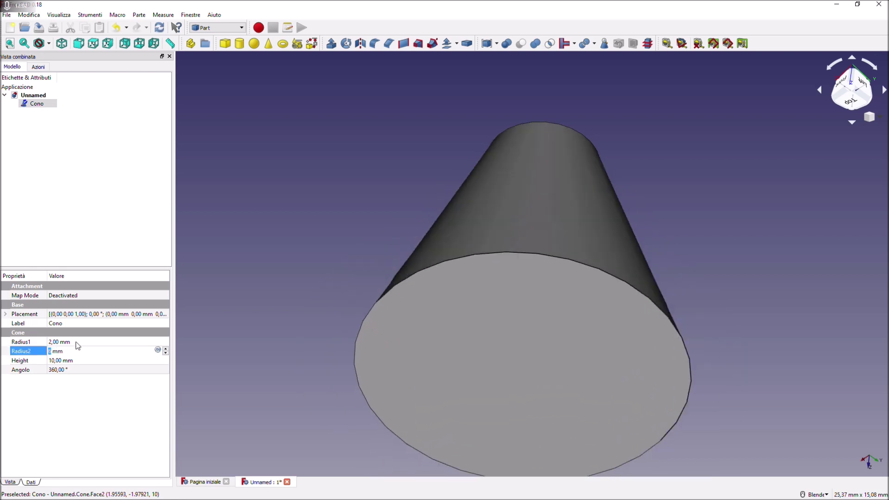
{"action": "double_click", "coordinate": [77, 341]}
{"action": "scroll", "coordinate": [77, 341], "scroll_direction": "down", "scroll_amount": 2}
{"action": "left_click", "coordinate": [363, 229]}
{"action": "middle_click_drag", "start_coordinate": [363, 229], "coordinate": [186, 195]}
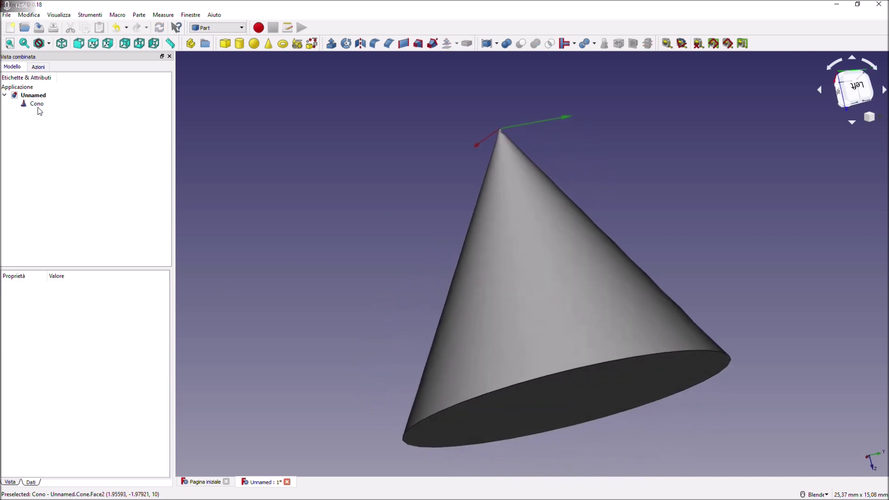
Set the cone's Radius1 to 2 mm to truncate its tip.
{"action": "left_click", "coordinate": [37, 104]}
{"action": "double_click", "coordinate": [58, 341]}
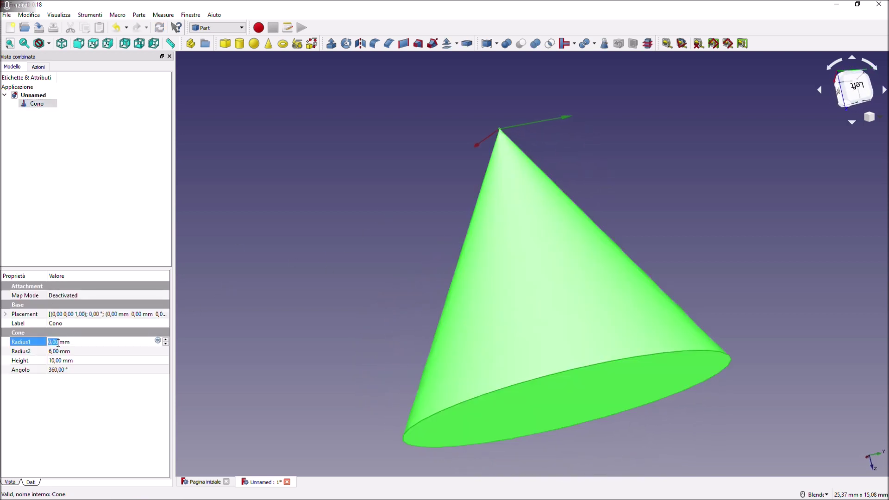
{"action": "scroll", "coordinate": [58, 342], "scroll_direction": "up", "scroll_amount": 2}
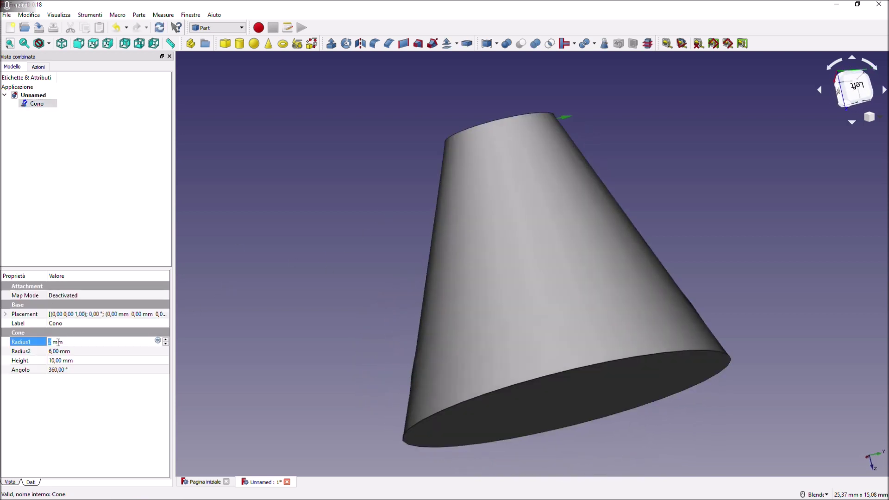
{"action": "left_click", "coordinate": [75, 370]}
Reduce the cone's sweep angle (Angolo) to 317° to open a lengthwise wedge.
{"action": "middle_click_drag", "start_coordinate": [324, 347], "coordinate": [463, 346]}
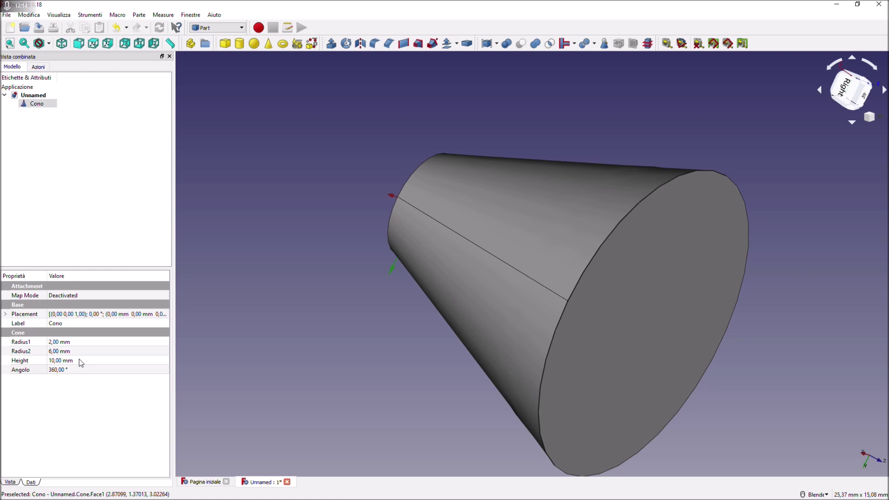
{"action": "double_click", "coordinate": [75, 370]}
{"action": "scroll", "coordinate": [75, 371], "scroll_direction": "down", "scroll_amount": 15}
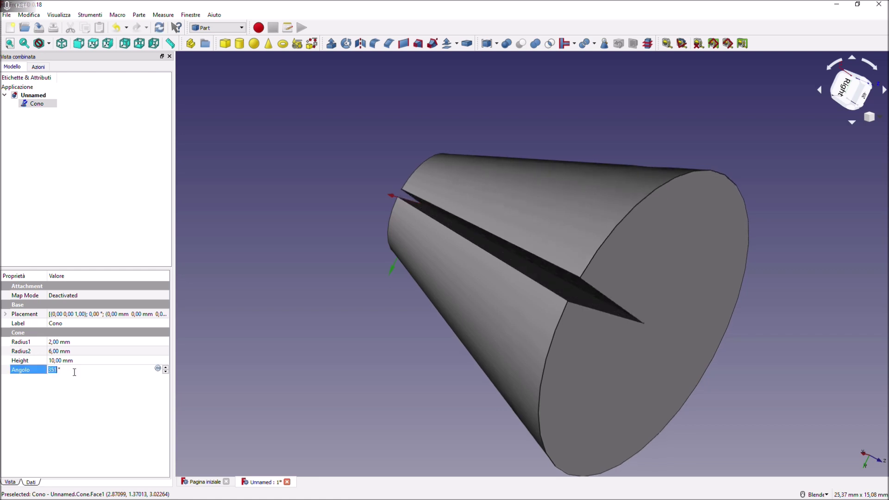
{"action": "scroll", "coordinate": [75, 372], "scroll_direction": "down", "scroll_amount": 20}
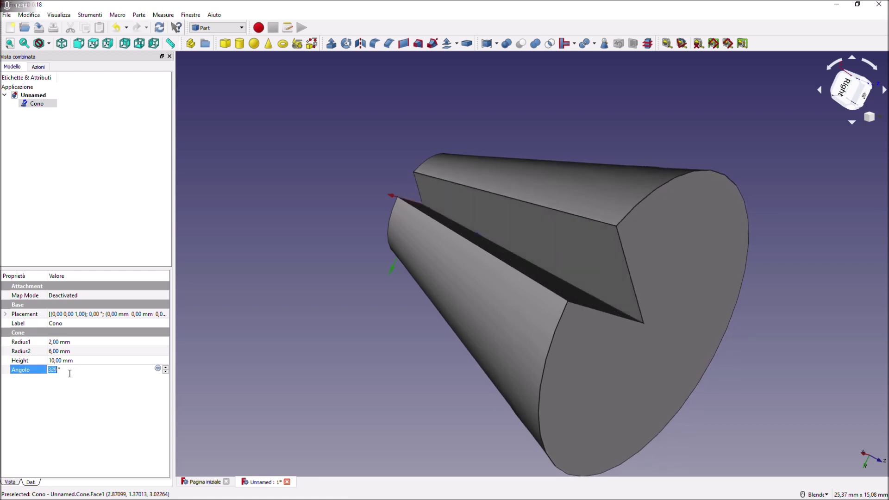
{"action": "scroll", "coordinate": [70, 373], "scroll_direction": "down", "scroll_amount": 8}
{"action": "middle_click_drag", "start_coordinate": [292, 348], "coordinate": [357, 357]}
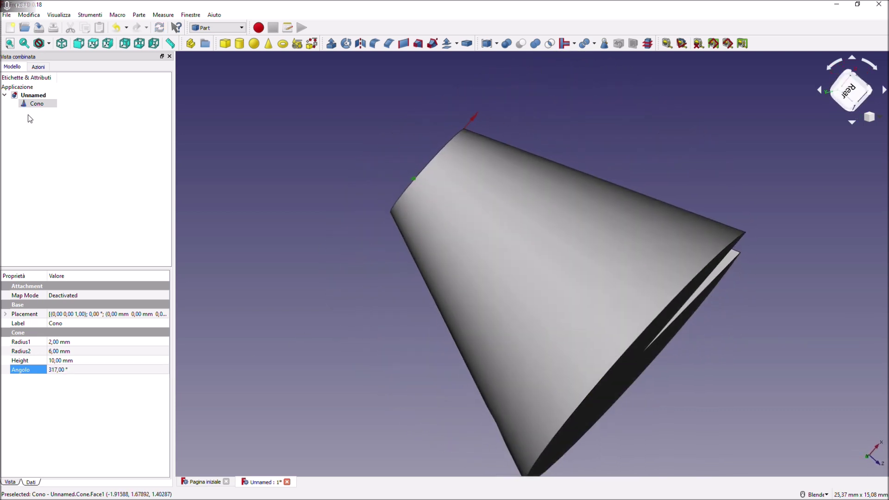
Delete the cone and create a torus with default dimensions.
{"action": "left_click", "coordinate": [36, 103]}
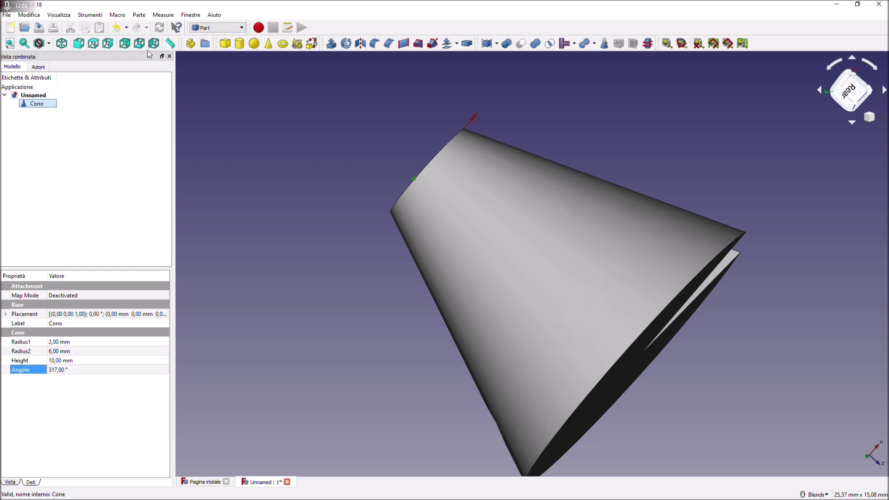
{"action": "key", "text": "Delete"}
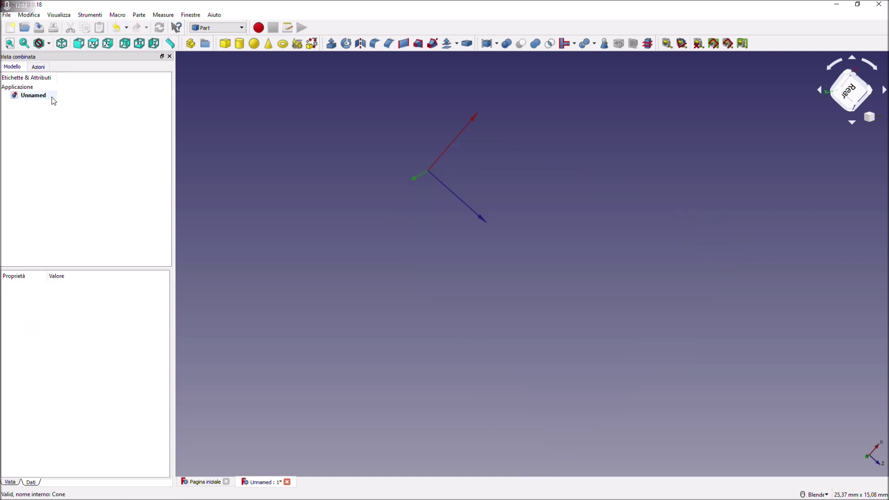
{"action": "left_click", "coordinate": [284, 44]}
{"action": "key", "text": "2"}
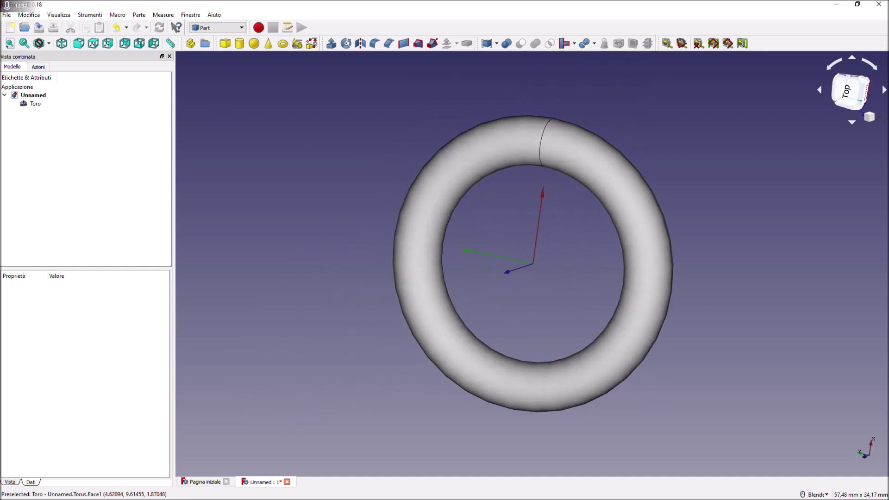
{"action": "key", "text": "0"}
Set the torus's Radius1 to 13 mm to widen the ring.
{"action": "left_click", "coordinate": [34, 104]}
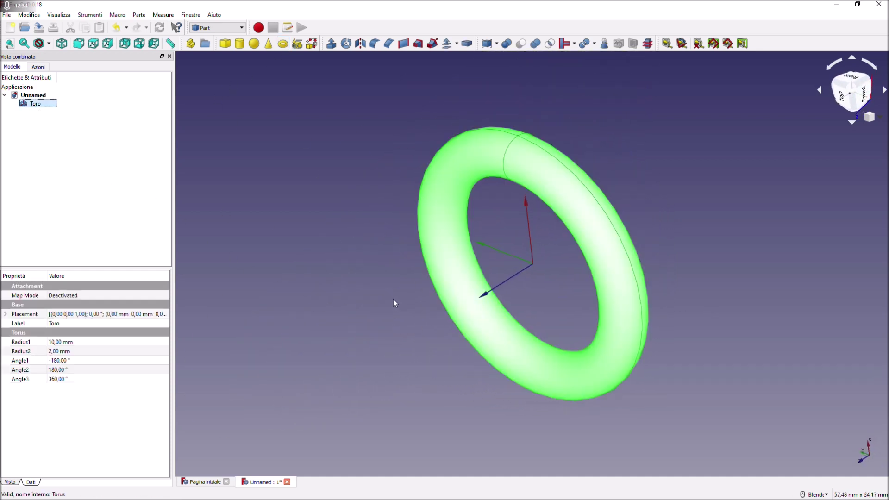
{"action": "middle_click_drag", "start_coordinate": [393, 303], "coordinate": [352, 310]}
{"action": "left_click", "coordinate": [62, 343]}
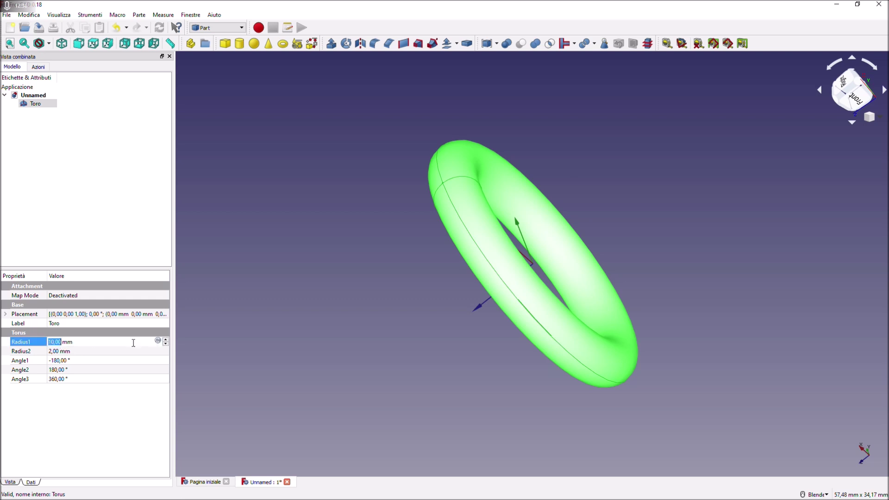
{"action": "key", "text": "5"}
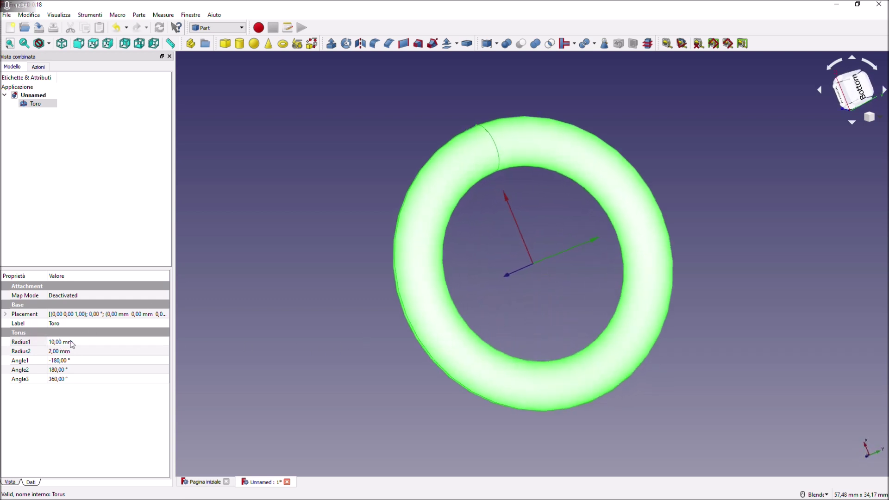
{"action": "left_click", "coordinate": [72, 344]}
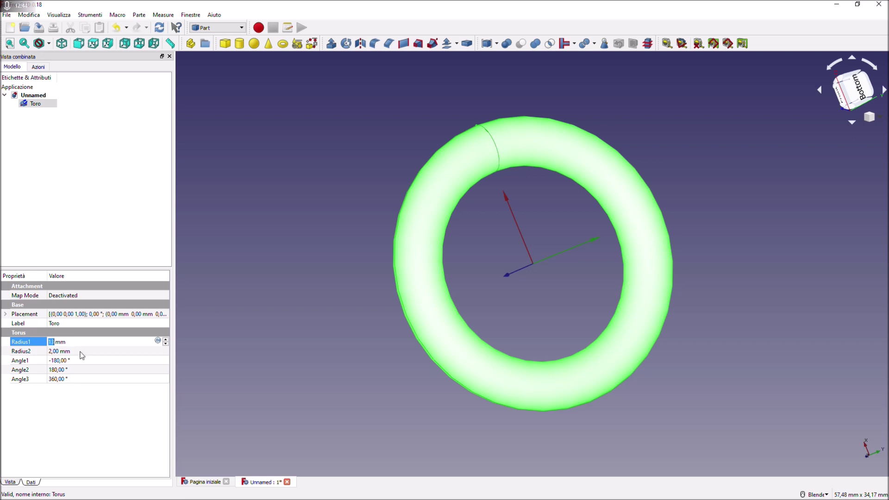
Set the torus's Radius2 to 0.8 mm to make the tube thinner.
{"action": "left_click", "coordinate": [77, 352]}
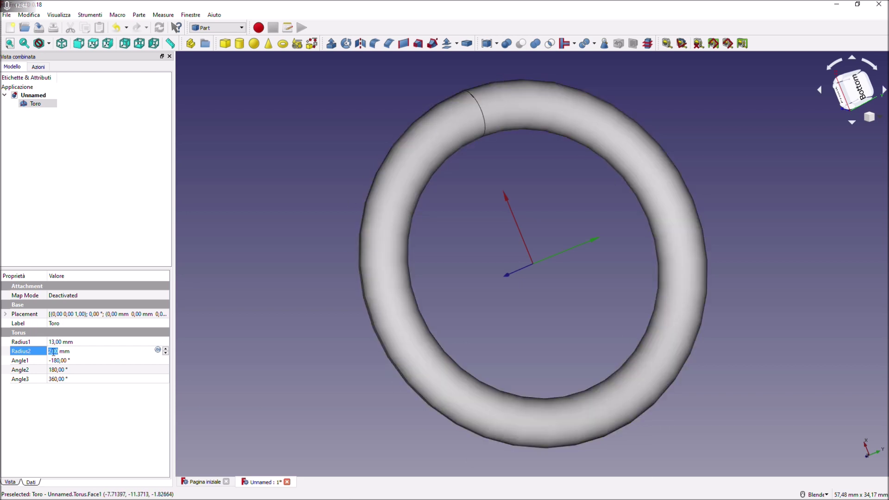
{"action": "type", "text": "1"}
{"action": "left_click", "coordinate": [214, 303]}
{"action": "middle_click_drag", "start_coordinate": [257, 281], "coordinate": [515, 287]}
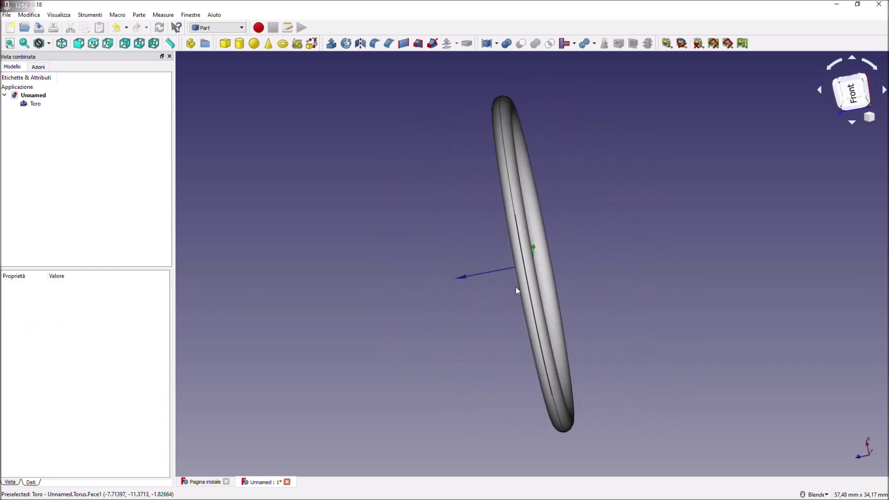
Set the torus's Angle1 to -140° to open a groove along the tube's cross-section.
{"action": "left_click", "coordinate": [44, 104]}
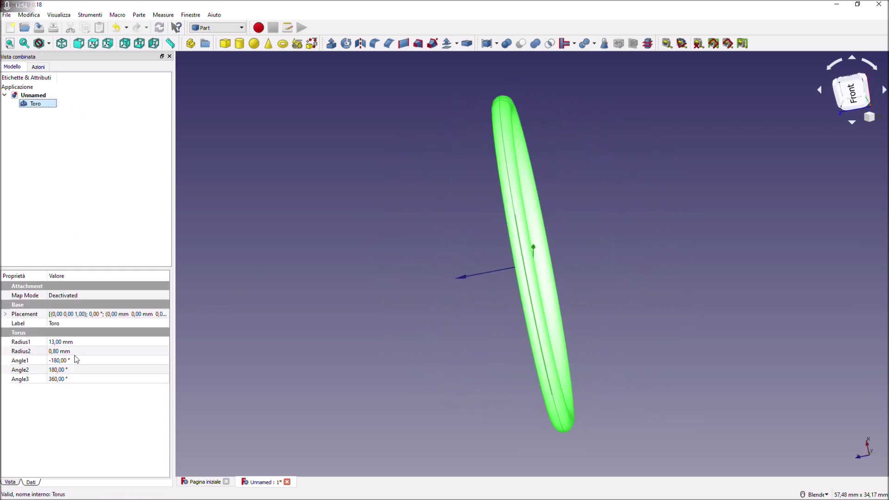
{"action": "middle_click_drag", "start_coordinate": [359, 324], "coordinate": [176, 340]}
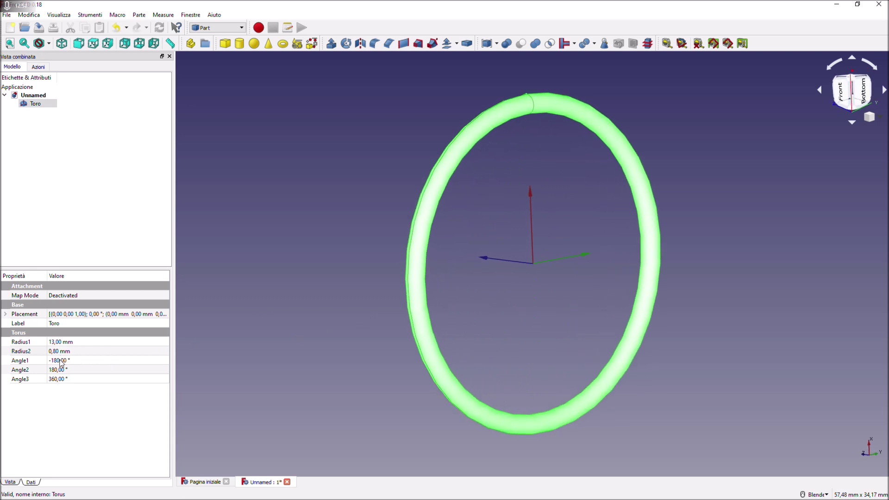
{"action": "left_click", "coordinate": [62, 361]}
{"action": "scroll", "coordinate": [60, 360], "scroll_direction": "up", "scroll_amount": 3}
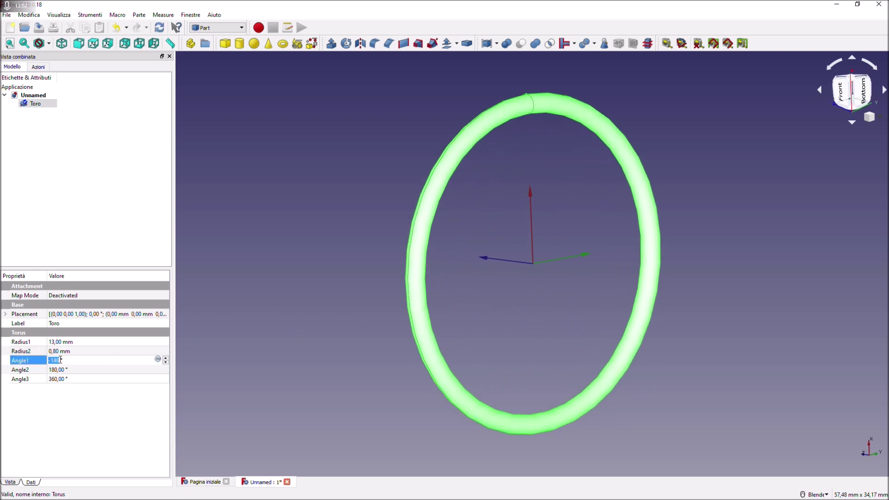
{"action": "left_click", "coordinate": [82, 411]}
{"action": "middle_click_drag", "start_coordinate": [209, 370], "coordinate": [370, 370]}
{"action": "middle_click_drag", "start_coordinate": [509, 301], "coordinate": [482, 296]}
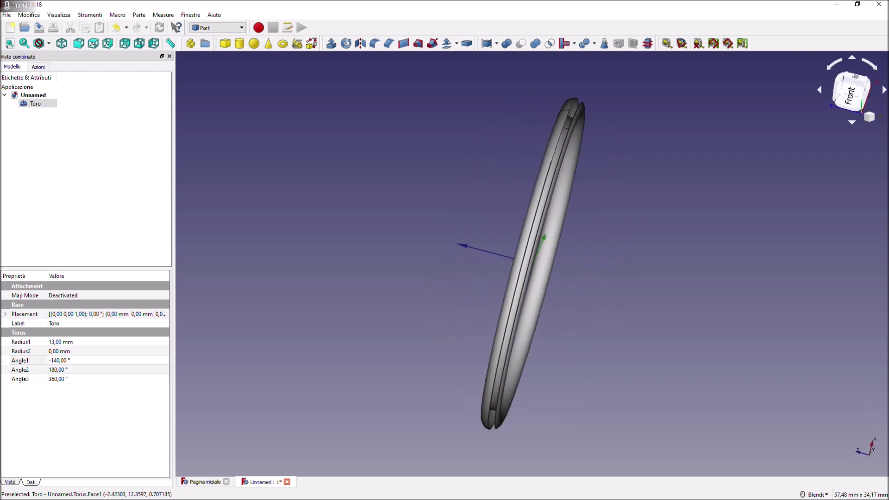
Set the torus's Angle2 to 166° to widen the groove in the tube.
{"action": "left_click", "coordinate": [65, 371]}
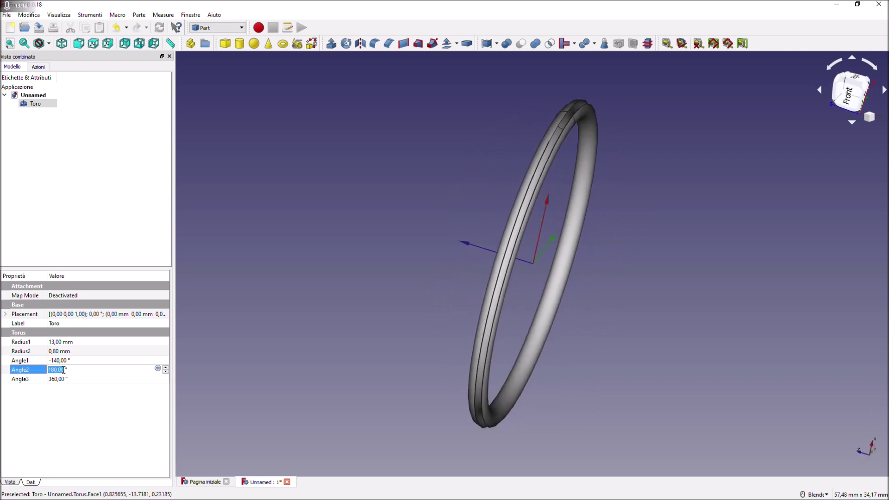
{"action": "type", "text": "175"}
{"action": "left_click", "coordinate": [315, 352]}
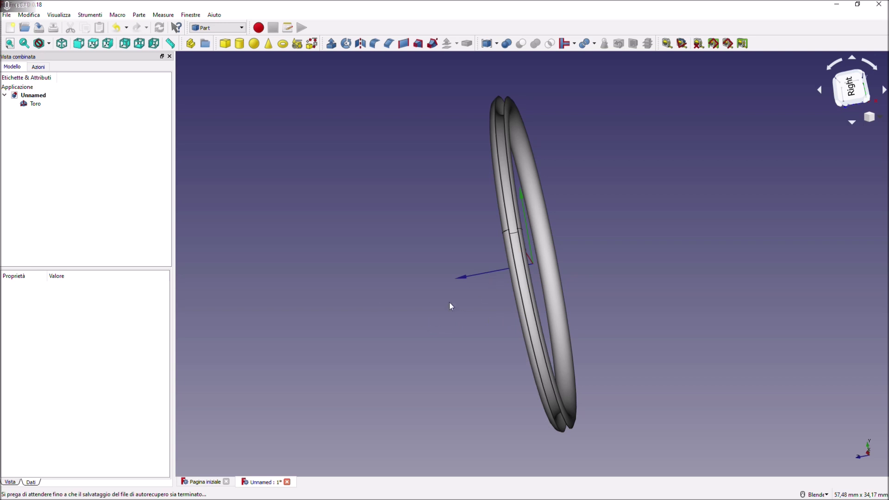
Reduce the torus's Angle2 to 136° to open the tube's cross-section further.
{"action": "left_click", "coordinate": [34, 104]}
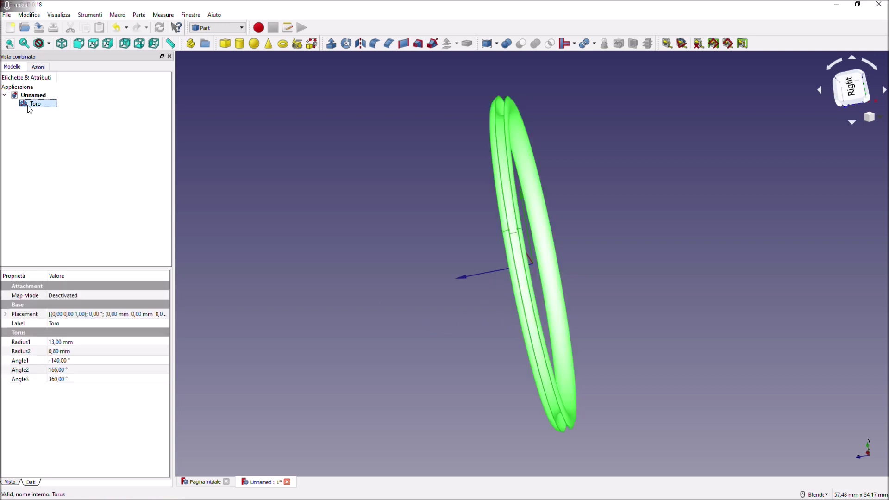
{"action": "left_click", "coordinate": [57, 369]}
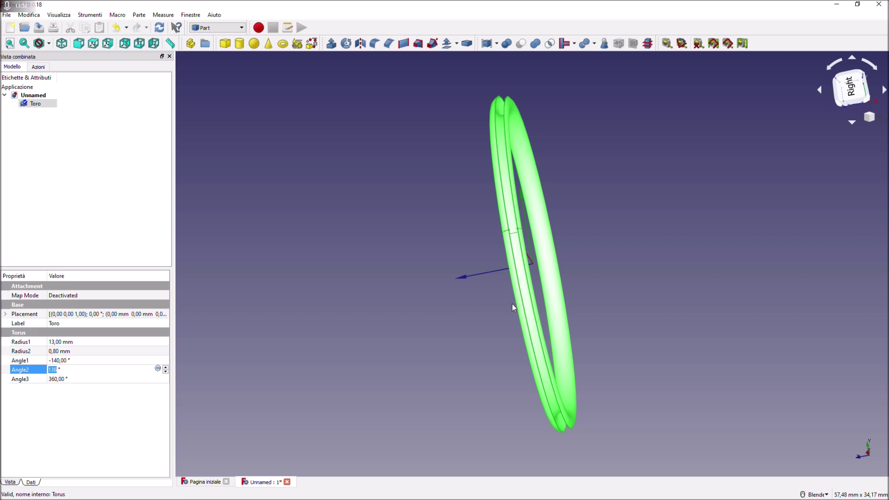
{"action": "type", "text": "136"}
{"action": "left_click", "coordinate": [113, 353]}
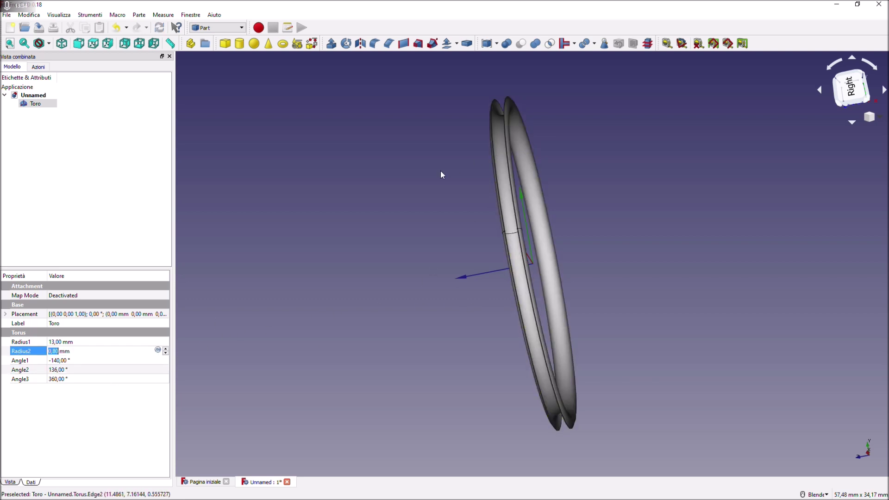
{"action": "key", "text": "Return"}
{"action": "key", "text": "3"}
{"action": "key", "text": "0"}
{"action": "key", "text": "3"}
{"action": "key", "text": "0"}
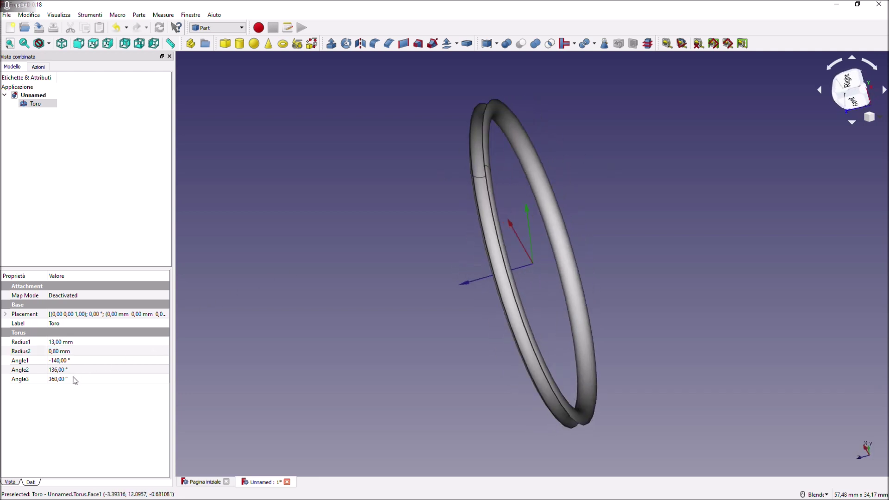
Set the torus's Angle3 to 339° to cut a gap in the ring.
{"action": "left_click", "coordinate": [73, 379]}
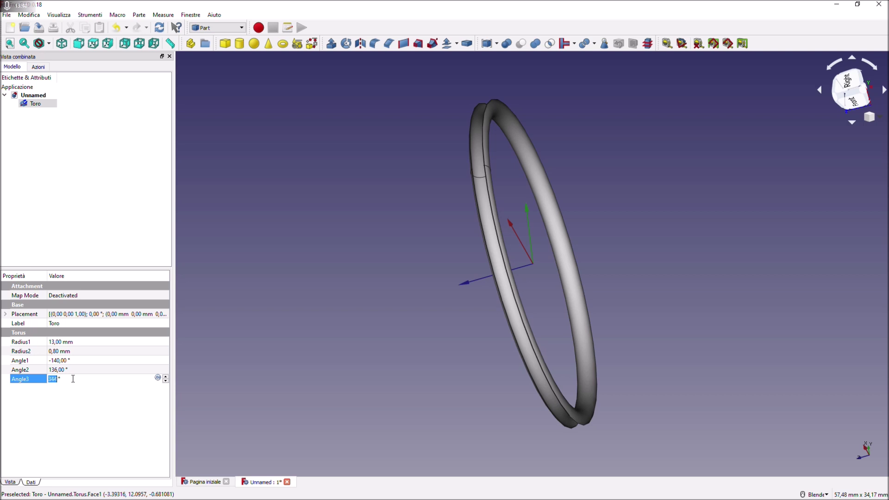
{"action": "type", "text": "339"}
{"action": "left_click", "coordinate": [470, 169]}
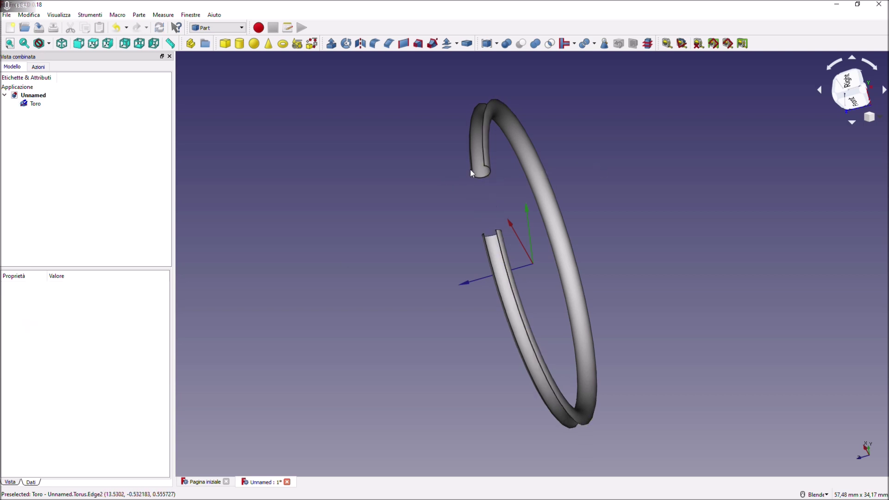
{"action": "key", "text": "5"}
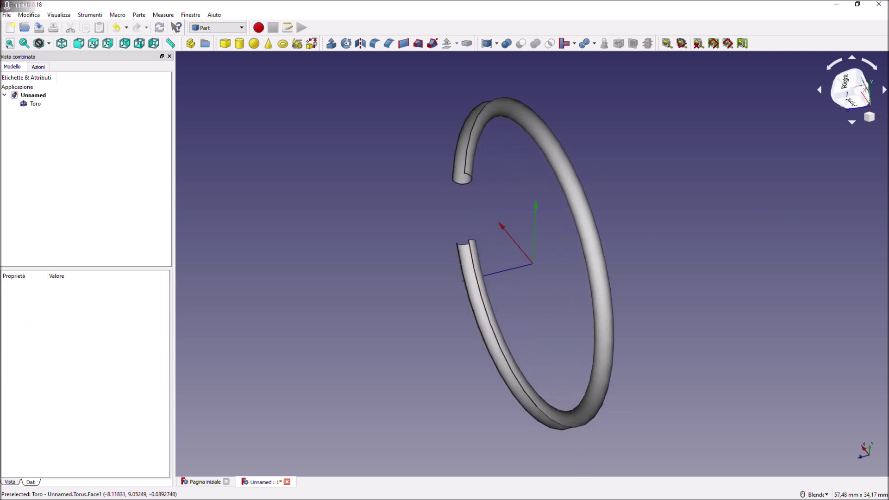
{"action": "key", "text": "6"}
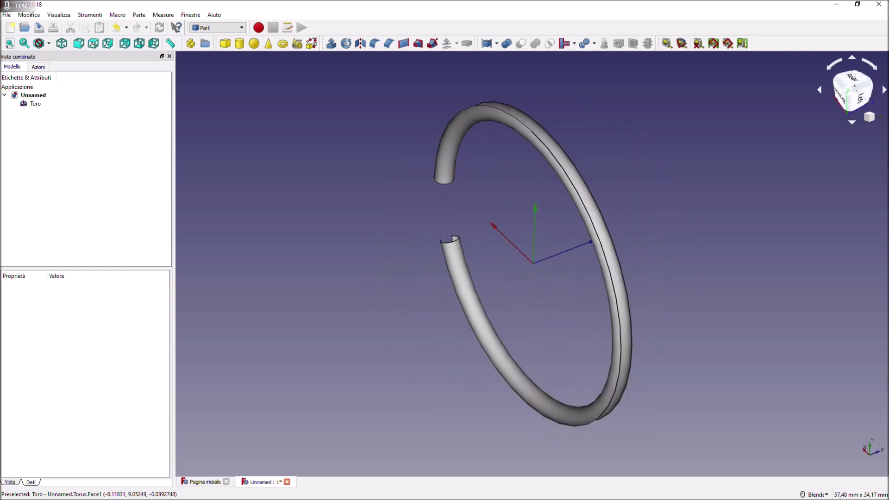
Check which shape types the geometric primitives dialog offers and leave it without creating anything.
{"action": "left_click", "coordinate": [297, 46]}
{"action": "left_click", "coordinate": [151, 124]}
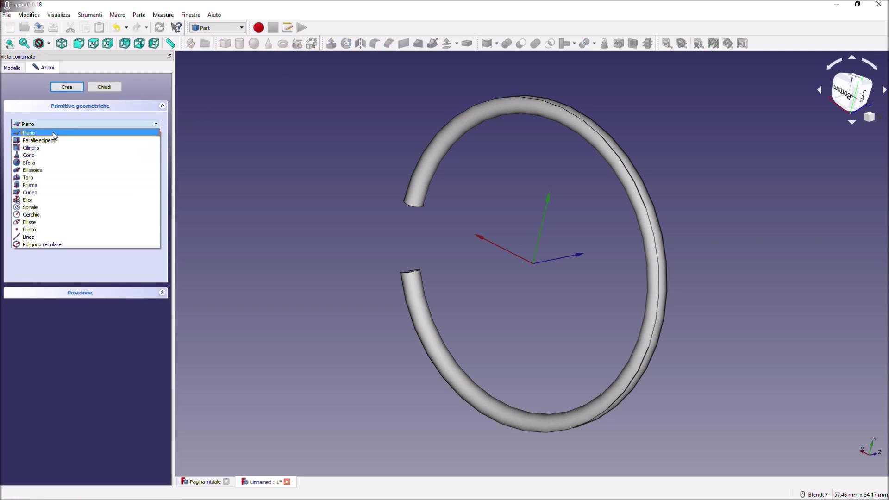
{"action": "left_click", "coordinate": [105, 88]}
{"action": "left_click", "coordinate": [105, 88]}
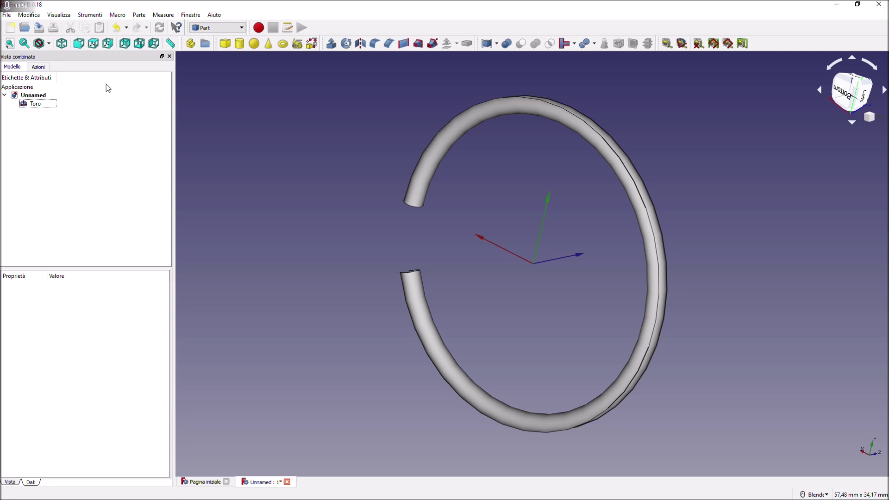
Delete the torus and create a cube with default dimensions.
{"action": "left_click", "coordinate": [29, 103]}
{"action": "key", "text": "Delete"}
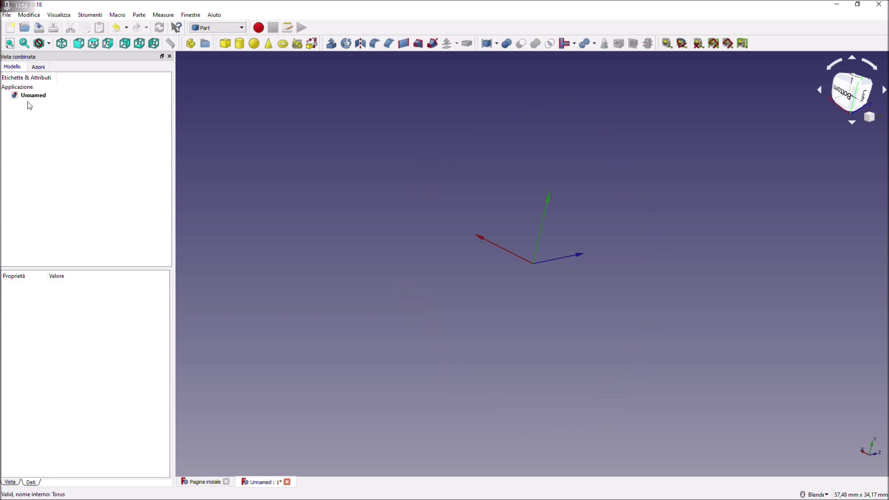
{"action": "left_click", "coordinate": [226, 48]}
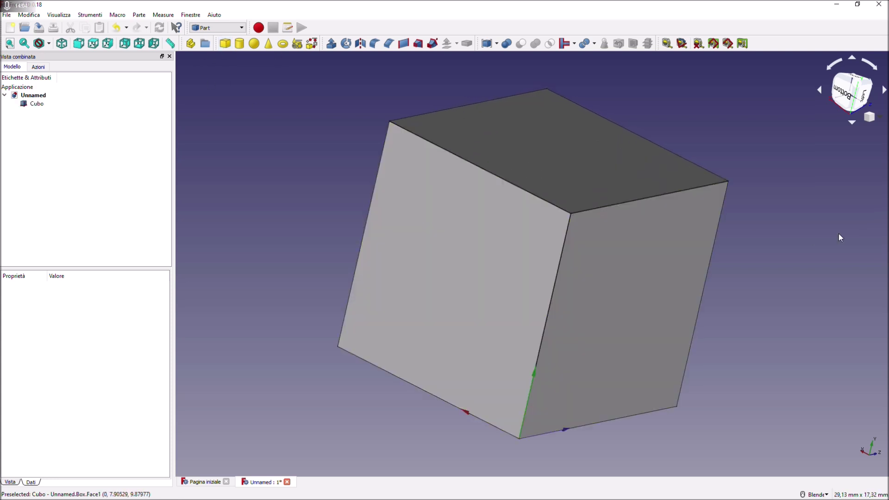
{"action": "middle_click_drag", "start_coordinate": [648, 218], "coordinate": [675, 198]}
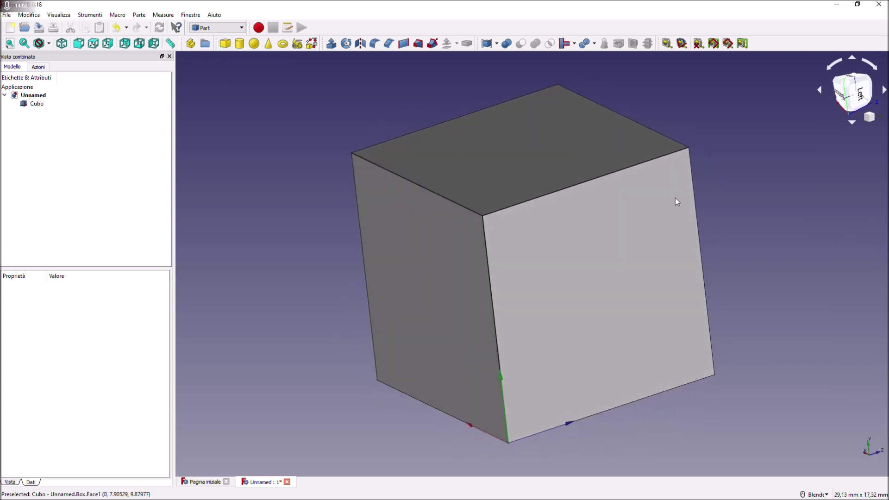
Add a cylinder with default dimensions at the cube's origin corner.
{"action": "left_click", "coordinate": [240, 47]}
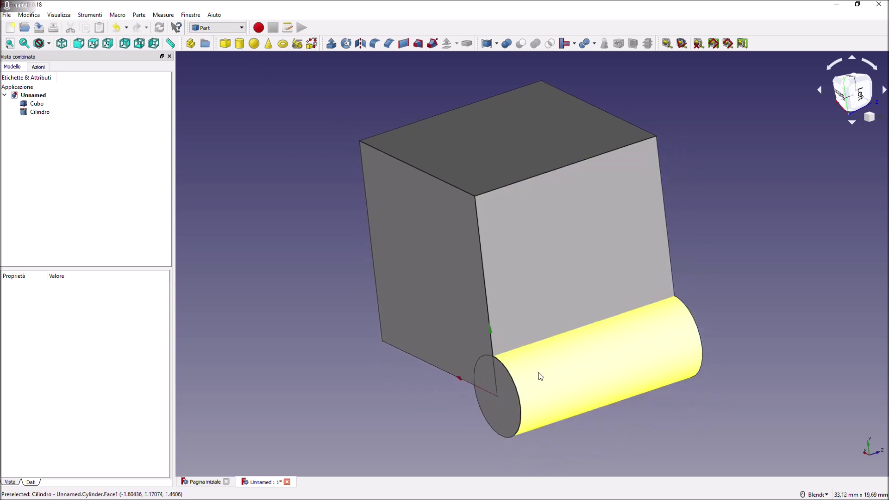
{"action": "middle_click_drag", "start_coordinate": [310, 353], "coordinate": [384, 320]}
{"action": "middle_click_drag", "start_coordinate": [736, 252], "coordinate": [657, 259]}
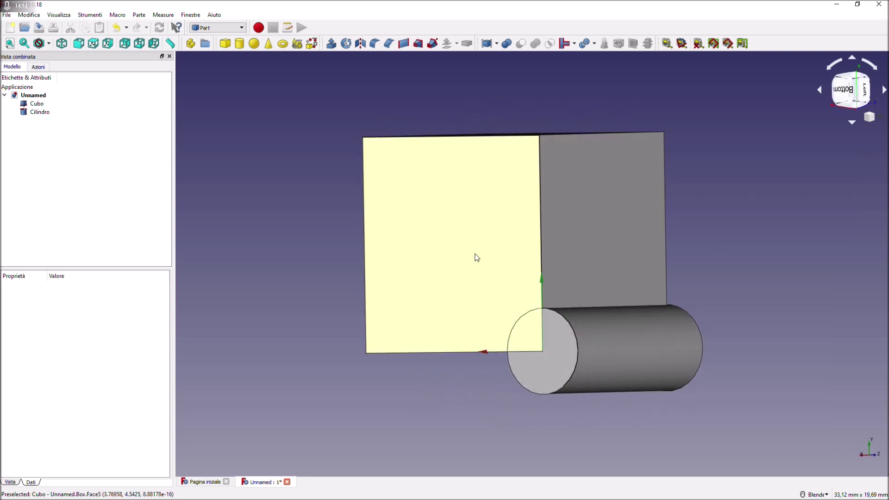
Toggle the visibility of the cube off and on, and do the same with the cylinder.
{"action": "left_click", "coordinate": [477, 257]}
{"action": "key", "text": "space"}
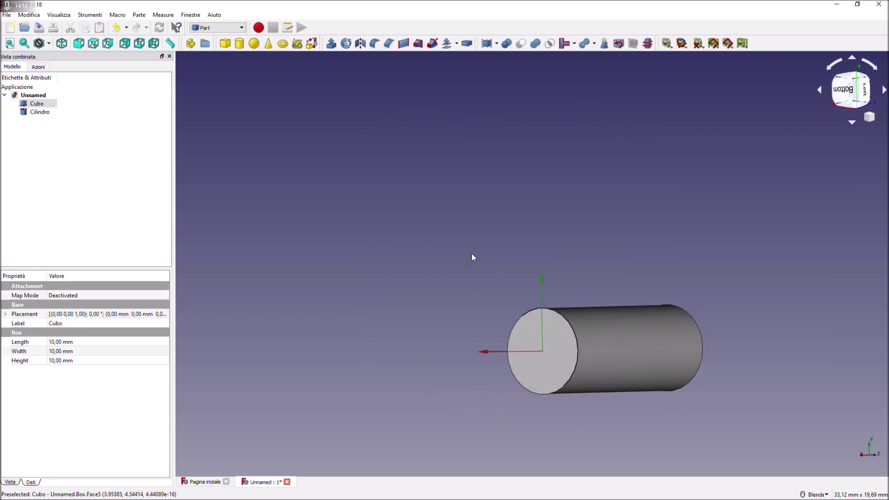
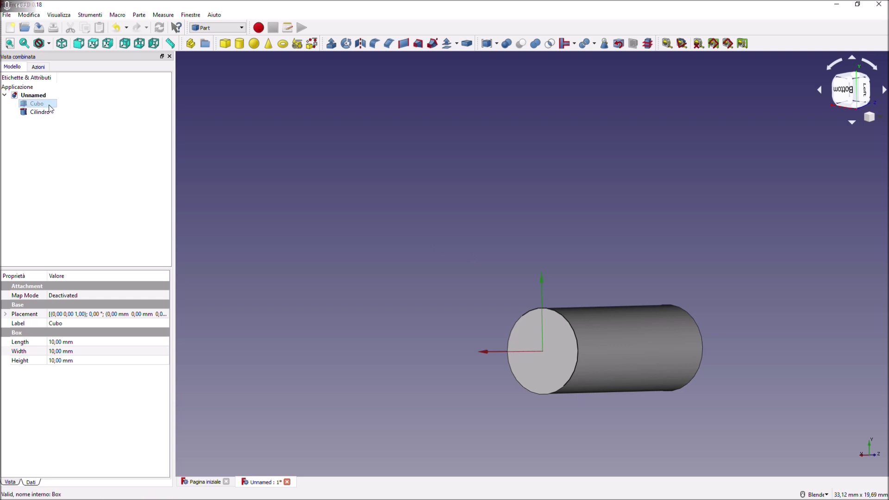
{"action": "key", "text": "space"}
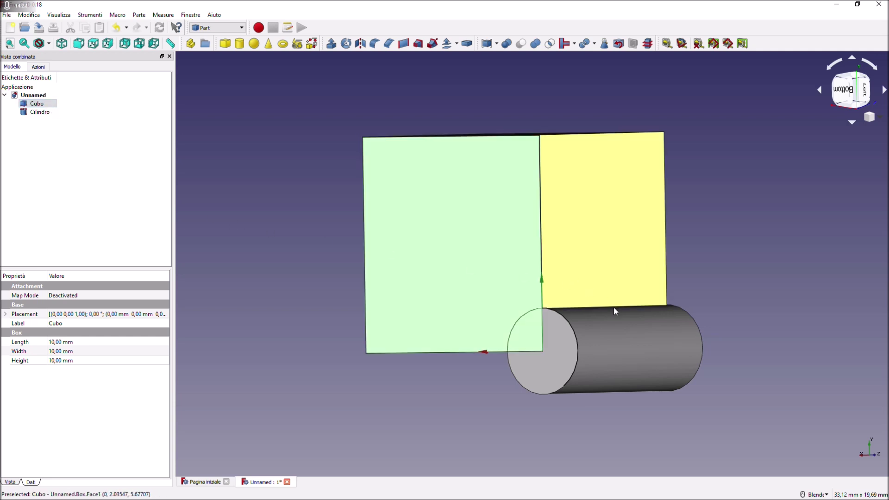
{"action": "left_click", "coordinate": [34, 113]}
{"action": "key", "text": "space"}
{"action": "key", "text": "space"}
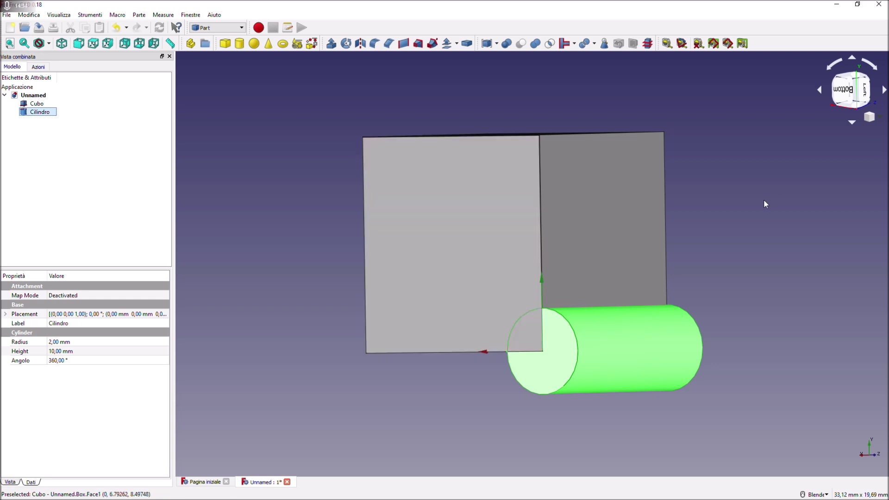
Increase the cylinder's height to 19 mm so that it extends beyond the cube.
{"action": "key", "text": "0"}
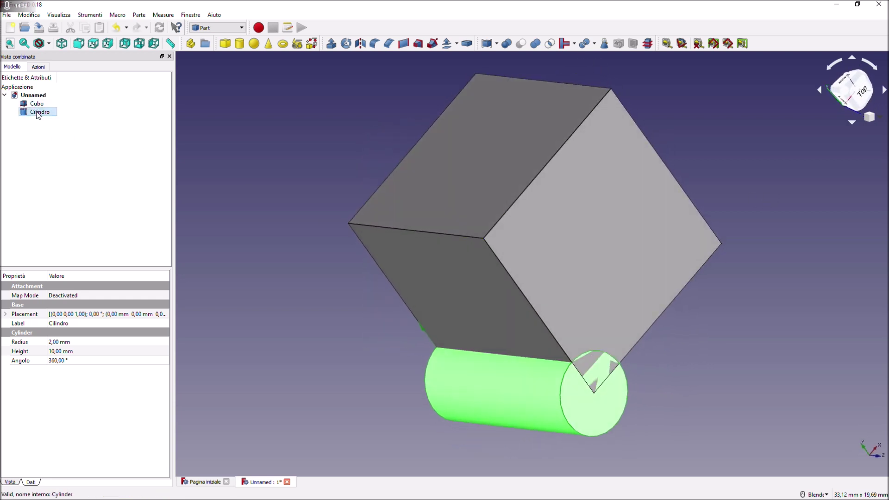
{"action": "middle_click_drag", "start_coordinate": [711, 174], "coordinate": [489, 365]}
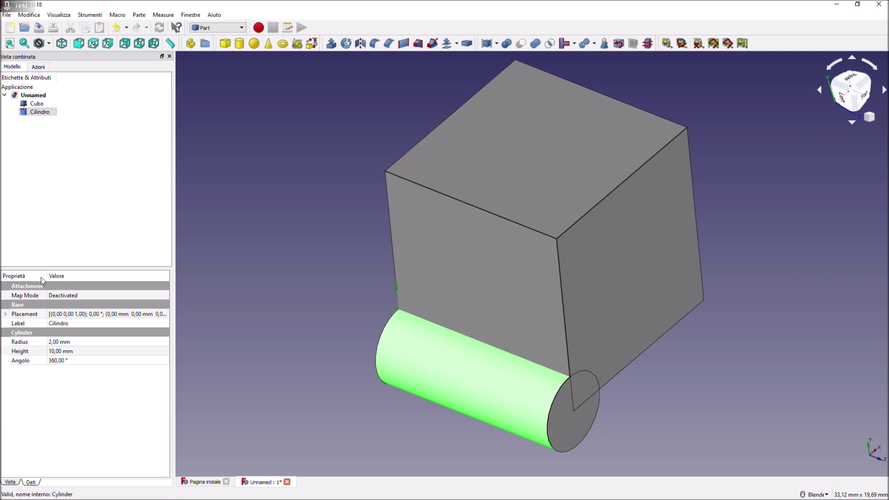
{"action": "left_click", "coordinate": [65, 352]}
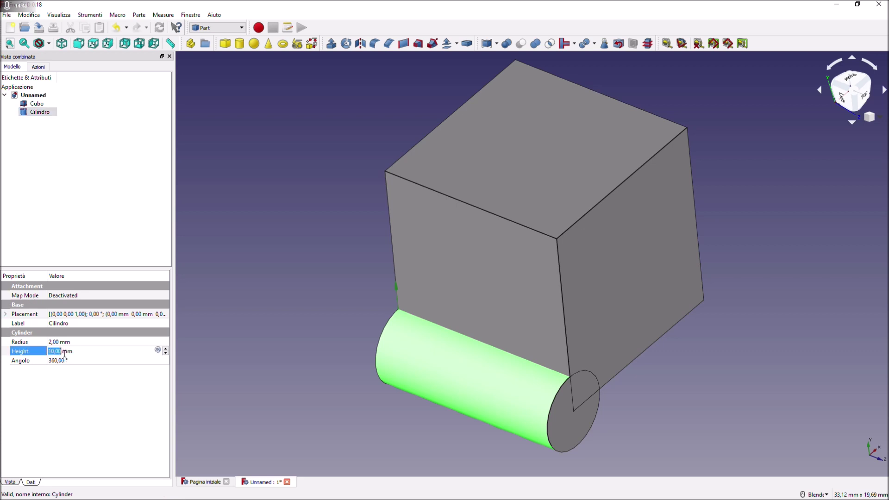
{"action": "scroll", "coordinate": [65, 351], "scroll_direction": "up", "scroll_amount": 6}
{"action": "scroll", "coordinate": [65, 354], "scroll_direction": "up", "scroll_amount": 4}
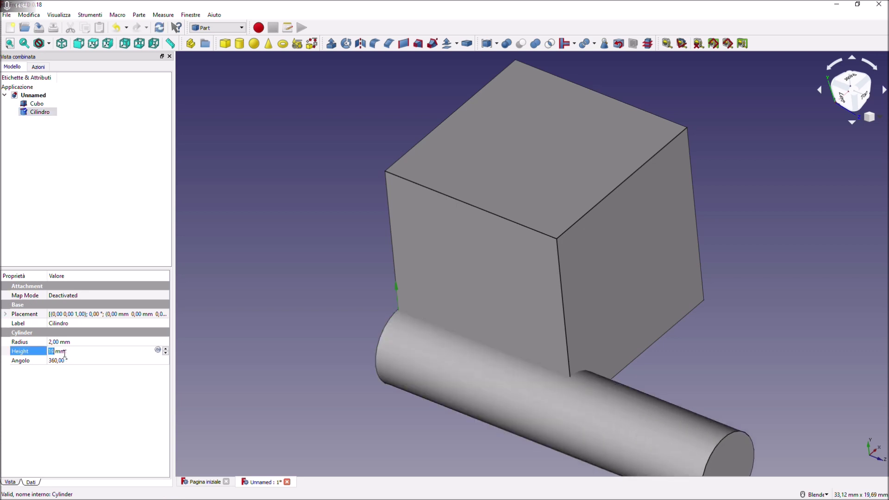
Expand the cylinder's placement properties and set its Z position to -5 mm.
{"action": "middle_click_drag", "start_coordinate": [744, 334], "coordinate": [835, 423]}
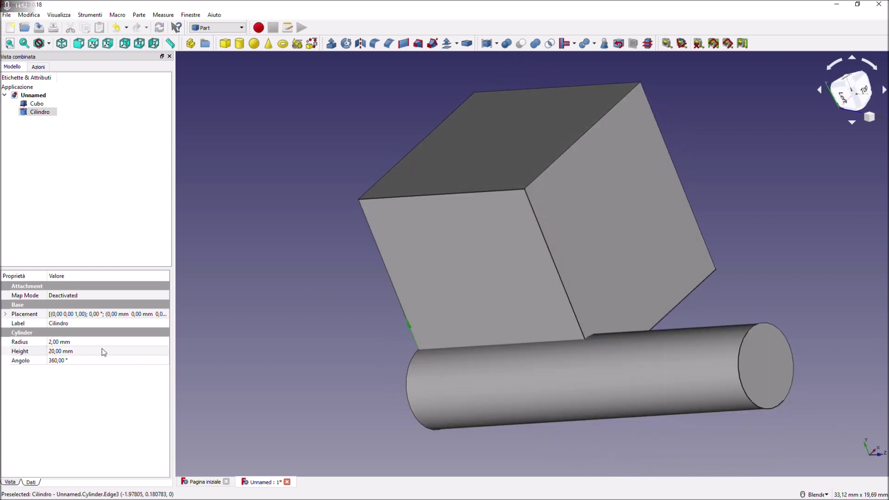
{"action": "left_click", "coordinate": [5, 314]}
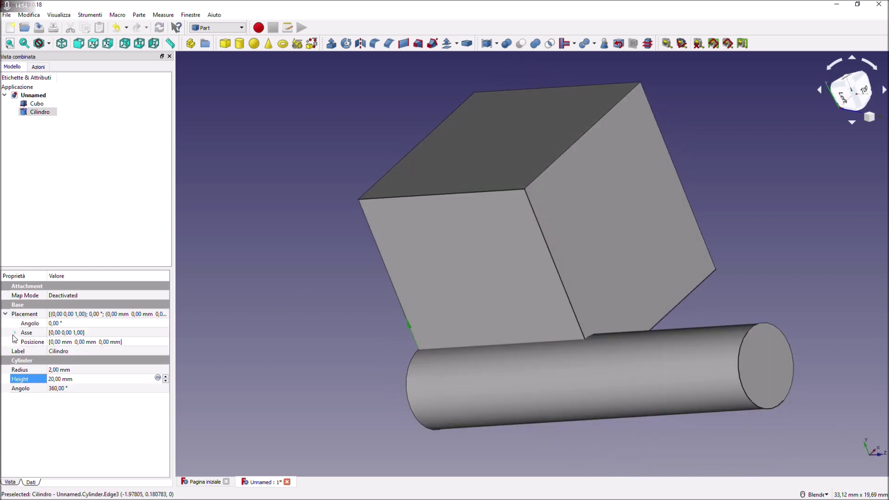
{"action": "left_click", "coordinate": [15, 332]}
{"action": "left_click", "coordinate": [56, 361]}
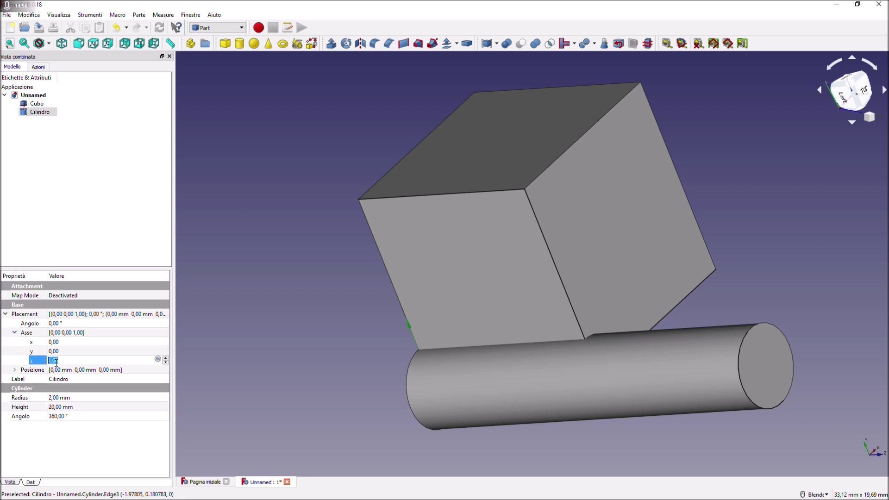
{"action": "left_click", "coordinate": [14, 370]}
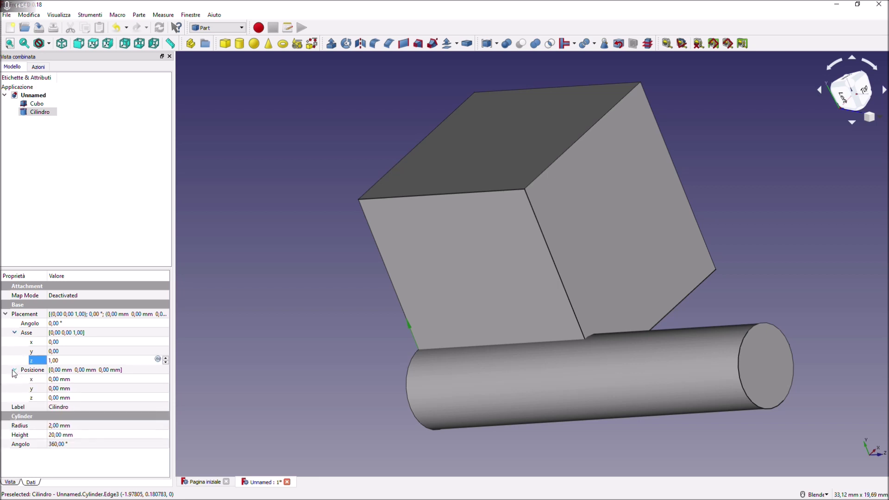
{"action": "left_click", "coordinate": [58, 398]}
{"action": "scroll", "coordinate": [61, 397], "scroll_direction": "down", "scroll_amount": 5}
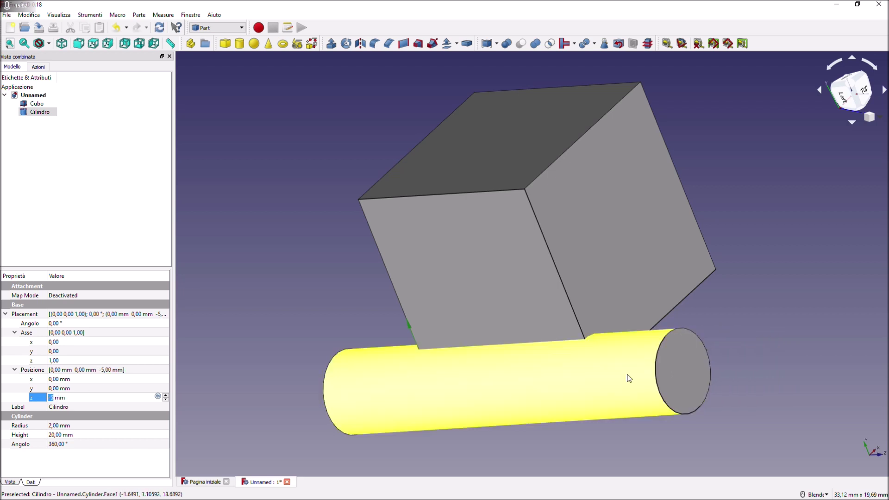
Set the cylinder's Y and X positions to 5 mm each so that it passes through the cube's centre.
{"action": "left_click", "coordinate": [72, 389]}
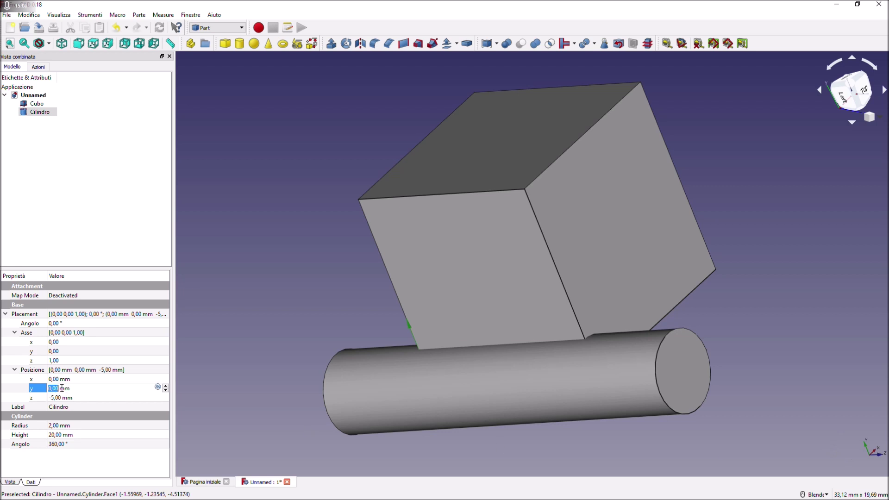
{"action": "type", "text": "3"}
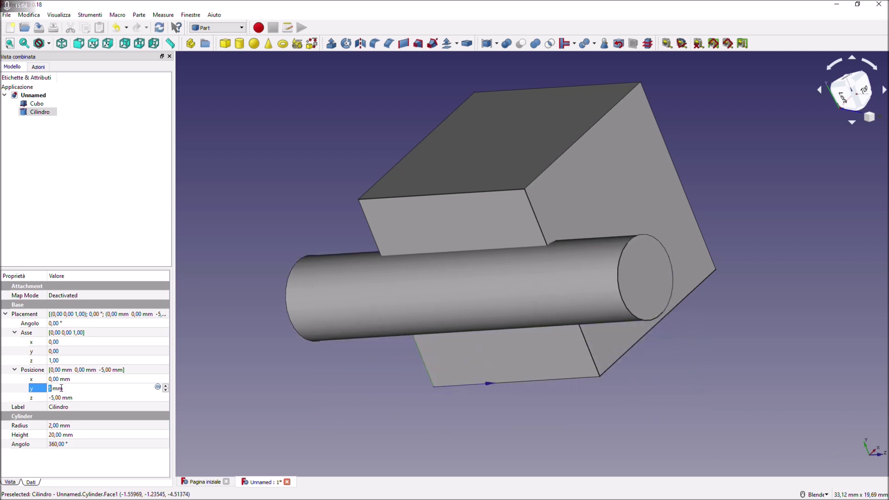
{"action": "left_click", "coordinate": [67, 380]}
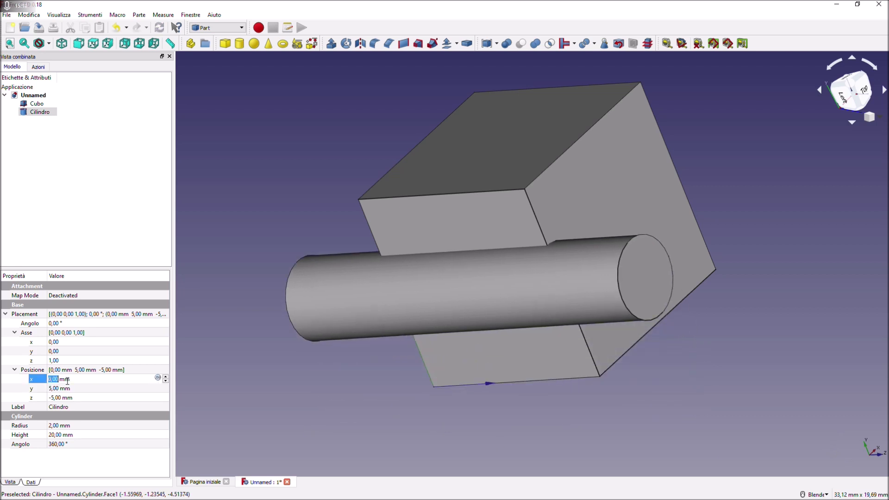
{"action": "type", "text": "3"}
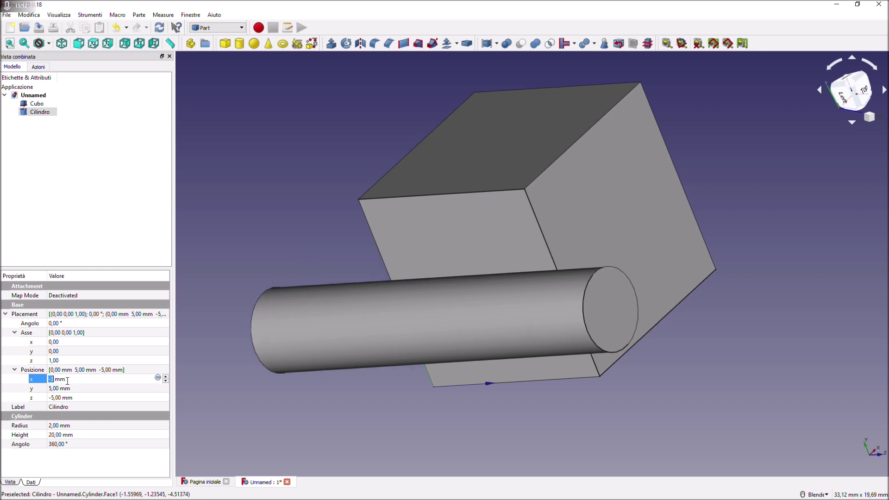
{"action": "scroll", "coordinate": [67, 380], "scroll_direction": "up", "scroll_amount": 2}
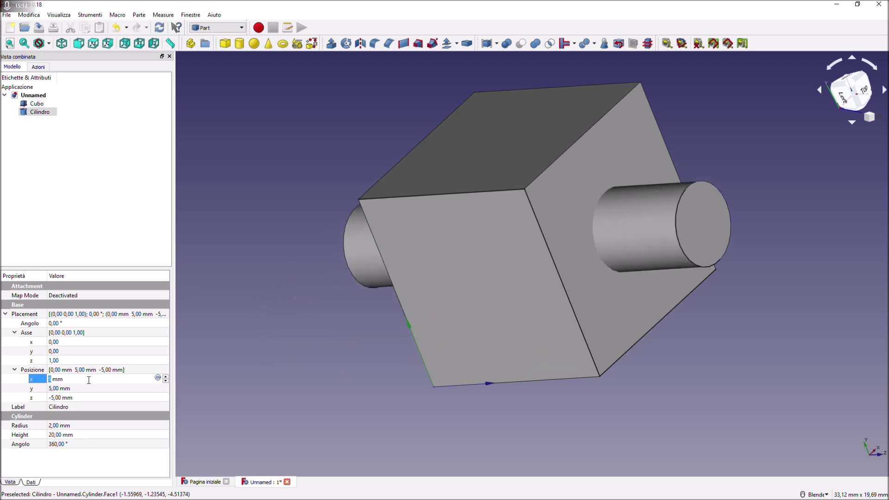
{"action": "middle_click_drag", "start_coordinate": [263, 248], "coordinate": [412, 258]}
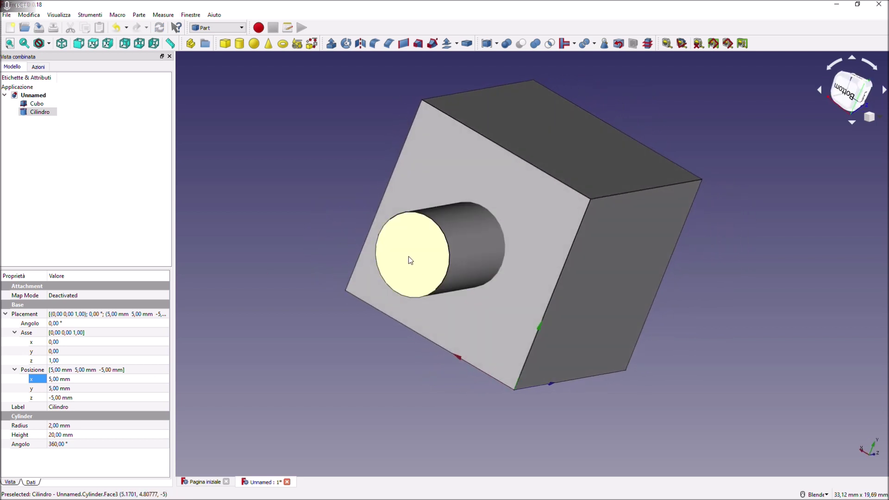
Add a second cylinder with default dimensions at the origin and delete it again.
{"action": "left_click", "coordinate": [239, 43]}
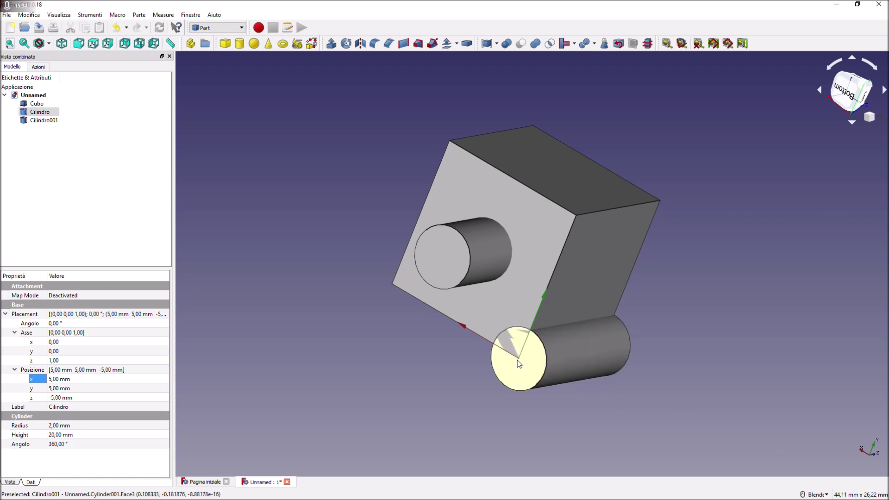
{"action": "left_click", "coordinate": [575, 357]}
{"action": "key", "text": "Delete"}
Select the cube and the cylinder and unite them into one solid with a Boolean union.
{"action": "middle_click_drag", "start_coordinate": [734, 323], "coordinate": [681, 259]}
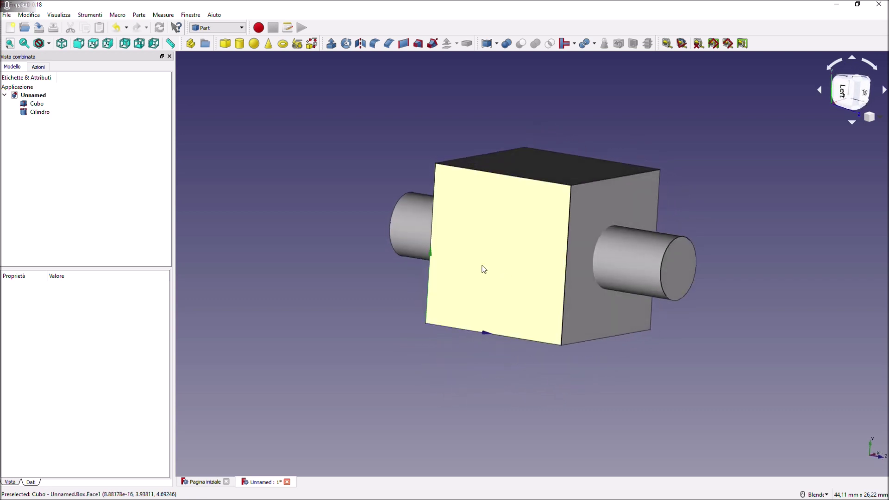
{"action": "left_click", "coordinate": [41, 105]}
{"action": "left_click", "coordinate": [43, 112], "text": "ctrl"}
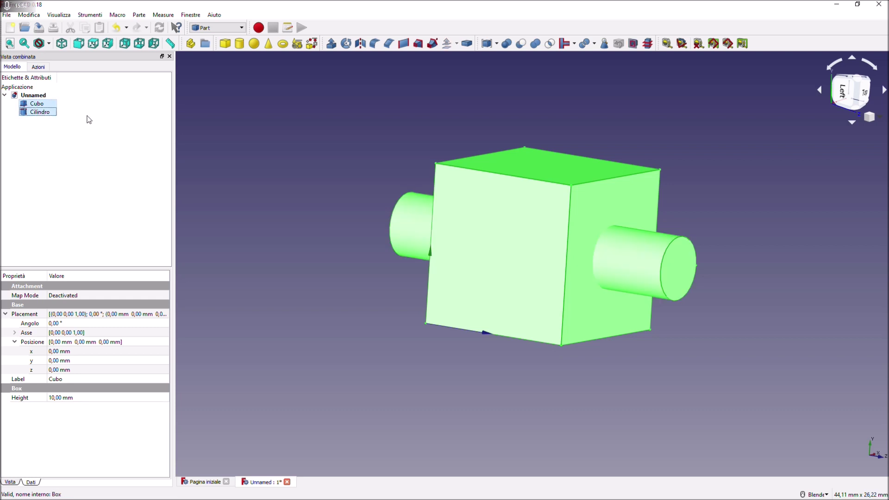
{"action": "left_click", "coordinate": [69, 118]}
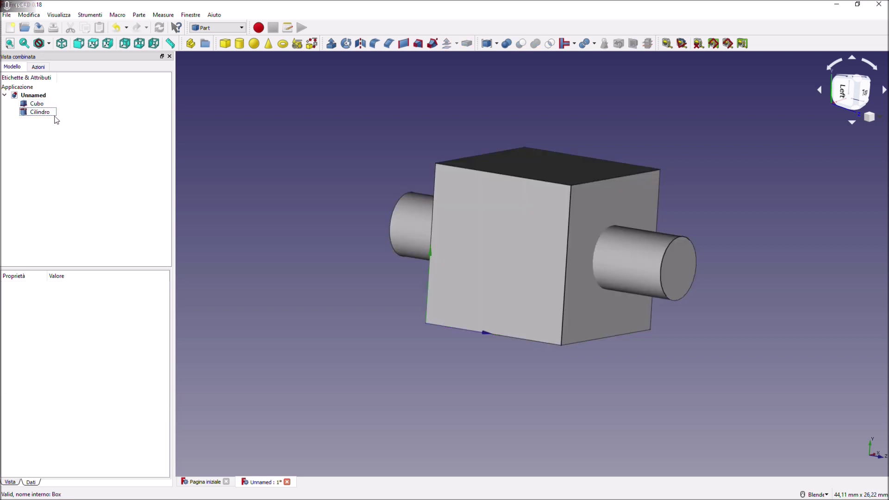
{"action": "left_click", "coordinate": [38, 104]}
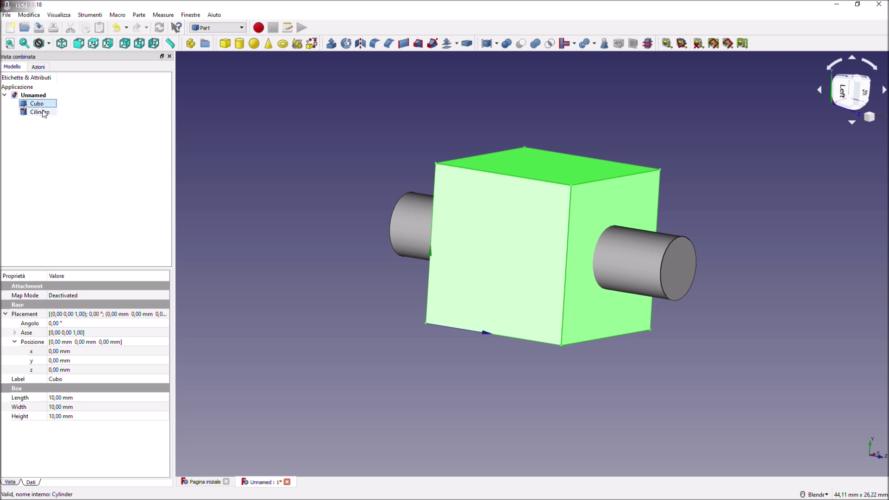
{"action": "left_click", "coordinate": [44, 112], "text": "ctrl"}
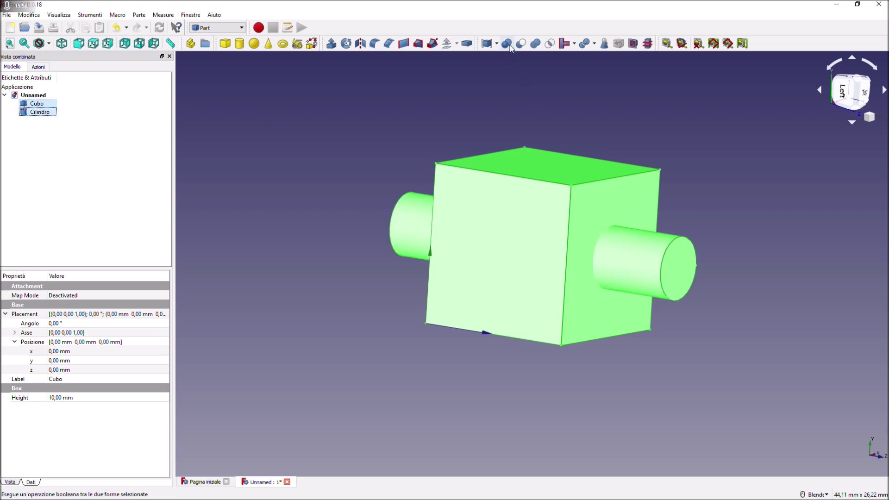
{"action": "left_click", "coordinate": [535, 43]}
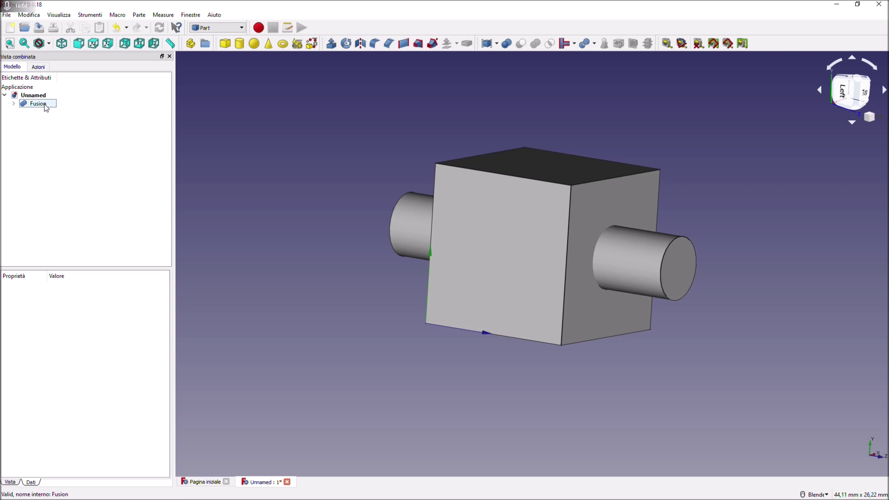
Shift the fused solid along Z, return its Z position to 0 mm, and inspect it from several sides.
{"action": "left_click", "coordinate": [43, 105]}
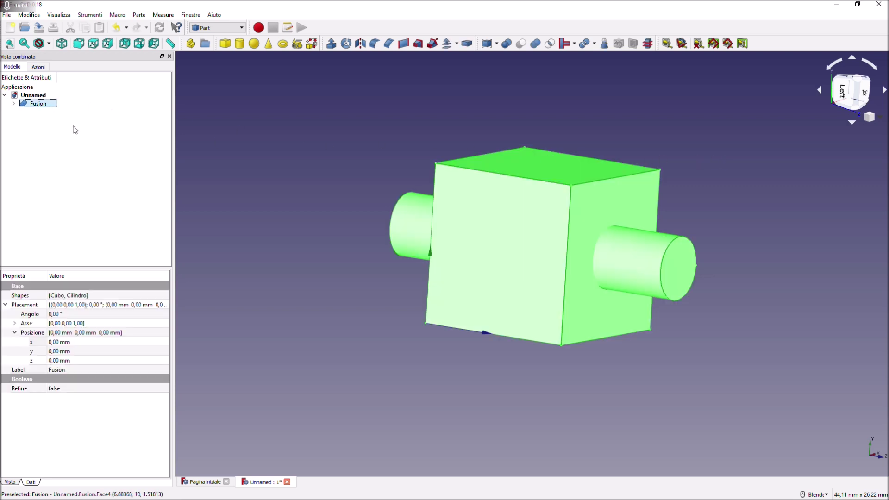
{"action": "middle_click_drag", "start_coordinate": [707, 164], "coordinate": [194, 341]}
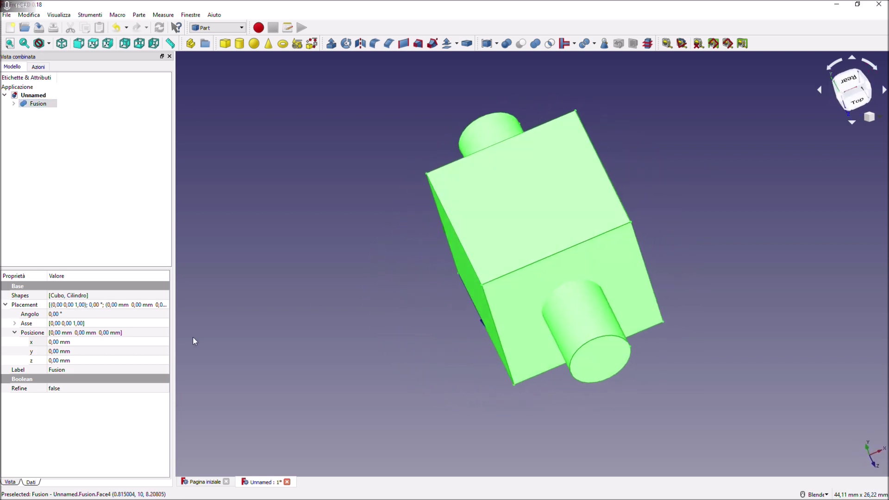
{"action": "left_click", "coordinate": [63, 361]}
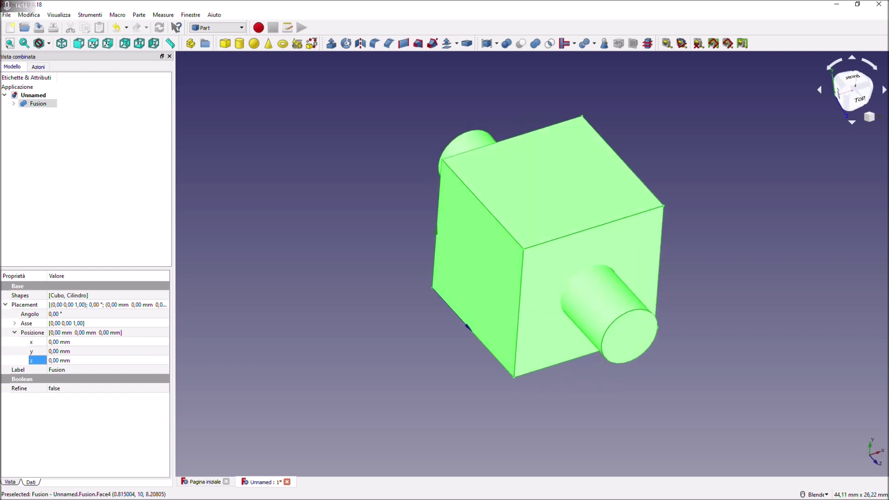
{"action": "left_click", "coordinate": [73, 360]}
{"action": "scroll", "coordinate": [73, 360], "scroll_direction": "up", "scroll_amount": 2}
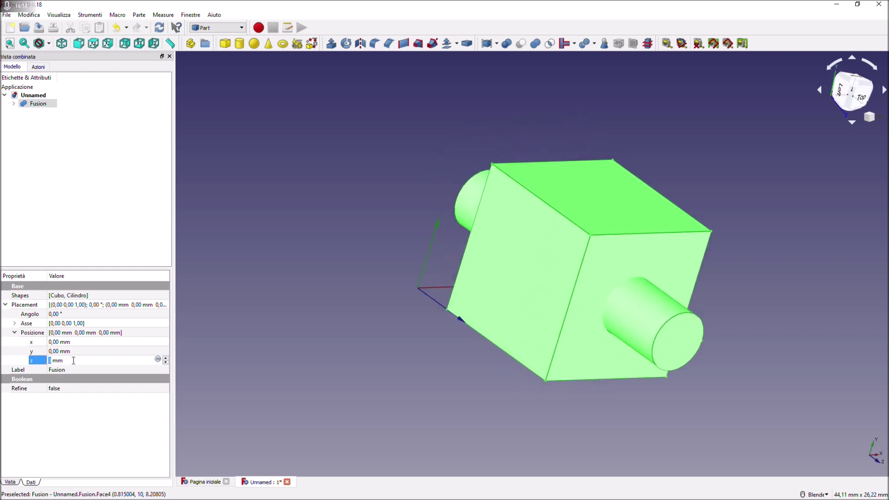
{"action": "scroll", "coordinate": [72, 361], "scroll_direction": "down", "scroll_amount": 2}
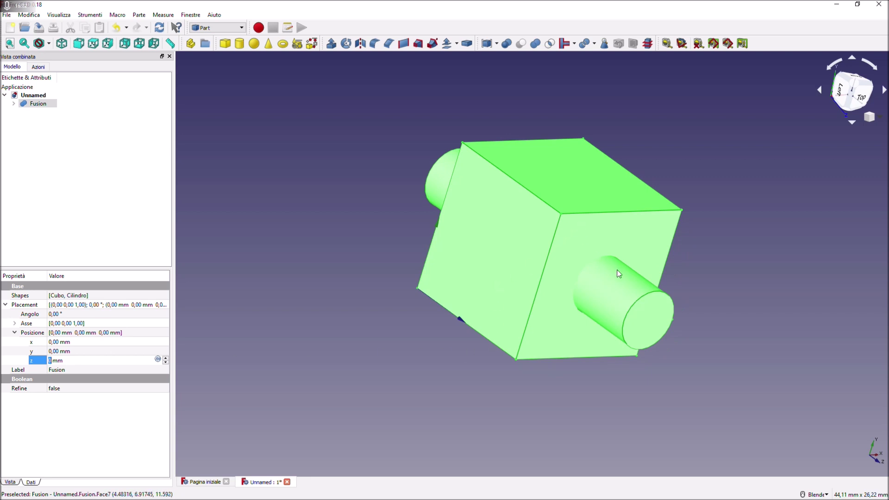
{"action": "middle_click_drag", "start_coordinate": [705, 196], "coordinate": [616, 343]}
{"action": "middle_click_drag", "start_coordinate": [612, 221], "coordinate": [386, 183]}
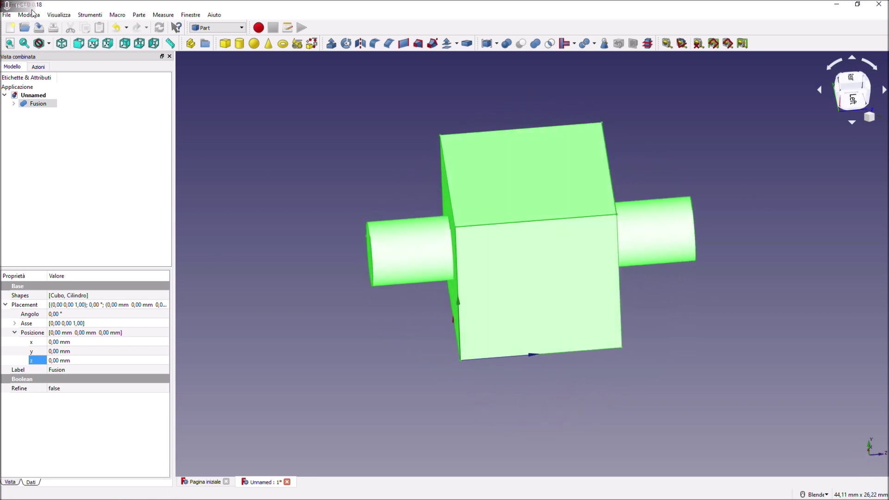
Undo back past the fusion, and redo the deletion of the second cylinder so that only the cube and first cylinder remain.
{"action": "left_click", "coordinate": [30, 15]}
{"action": "left_click", "coordinate": [39, 26]}
{"action": "left_click", "coordinate": [32, 17]}
{"action": "left_click", "coordinate": [40, 27]}
{"action": "left_click", "coordinate": [29, 15]}
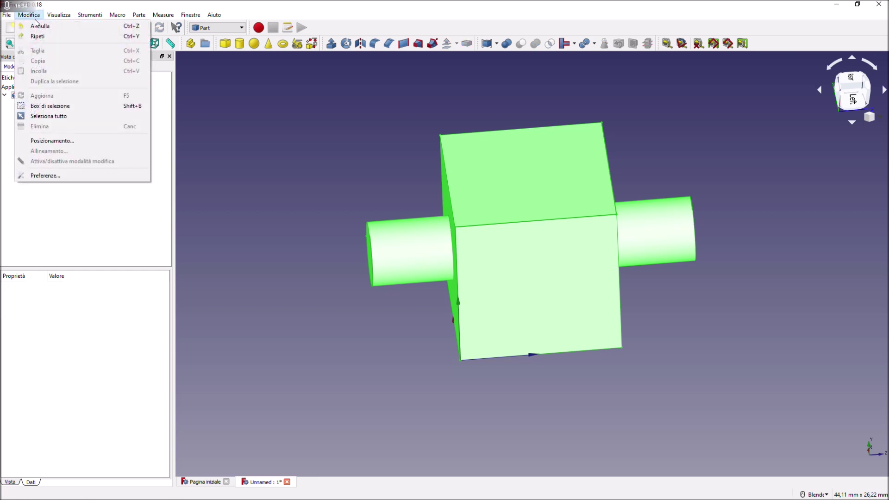
{"action": "left_click", "coordinate": [39, 26]}
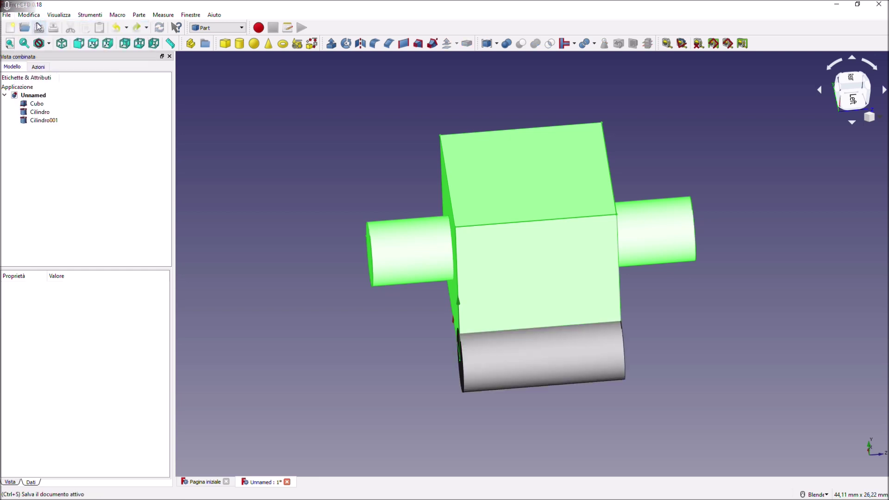
{"action": "left_click", "coordinate": [41, 121]}
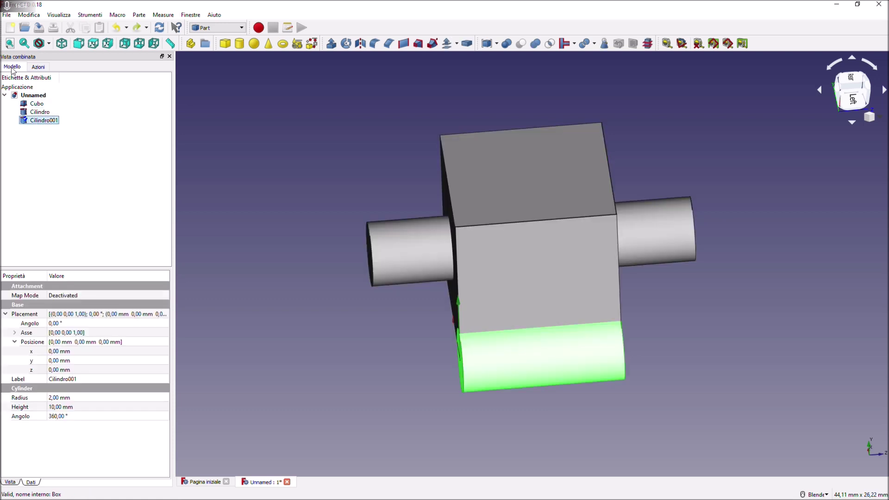
{"action": "left_click", "coordinate": [29, 15]}
{"action": "left_click", "coordinate": [35, 36]}
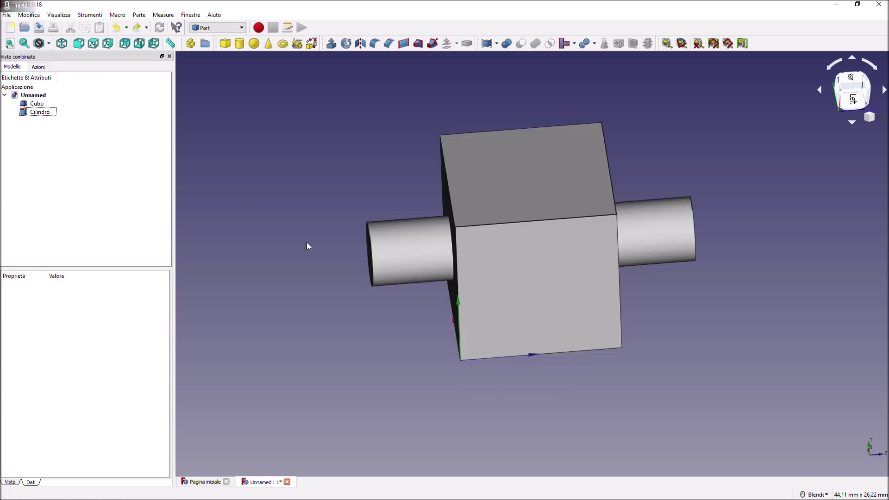
Select the cylinder and the cube in turn to identify the base solid and the solid for cutting.
{"action": "middle_click_drag", "start_coordinate": [336, 281], "coordinate": [190, 209]}
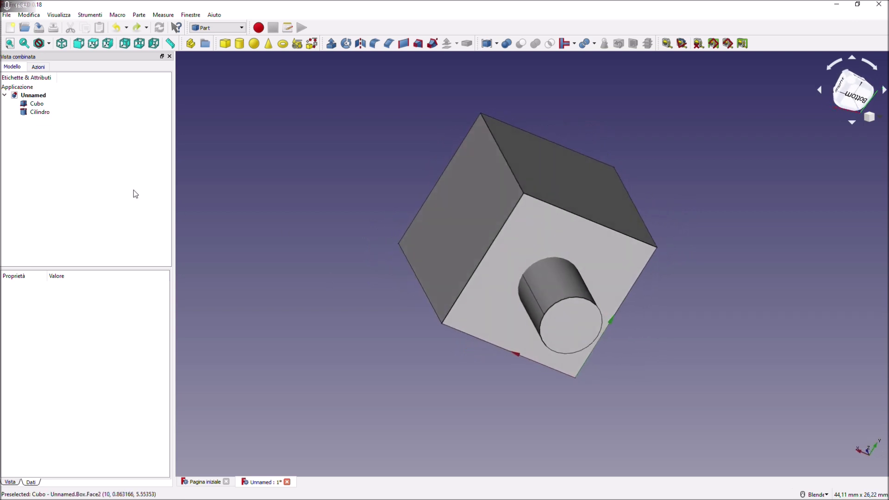
{"action": "left_click", "coordinate": [38, 112]}
{"action": "left_click", "coordinate": [37, 103]}
{"action": "left_click", "coordinate": [37, 112]}
{"action": "left_click", "coordinate": [37, 104]}
{"action": "left_click", "coordinate": [36, 113]}
{"action": "left_click", "coordinate": [36, 104]}
{"action": "left_click", "coordinate": [37, 113]}
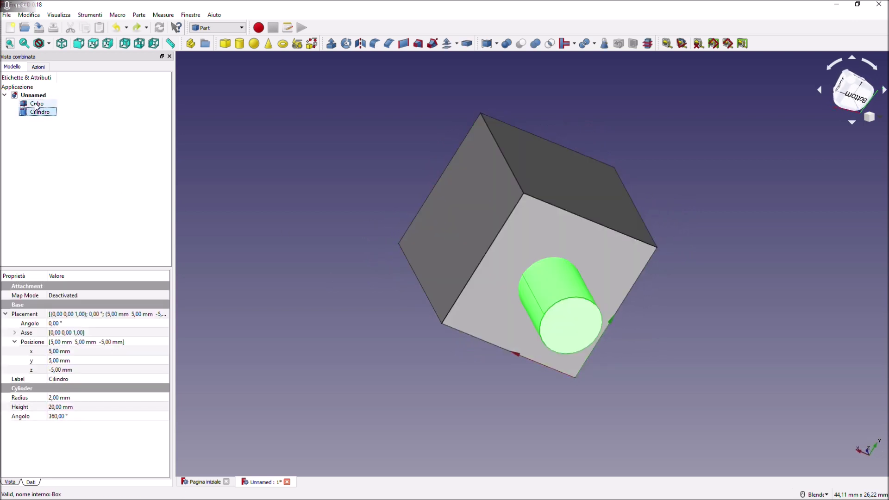
Select the cube first and the cylinder second, subtract the cylinder with a Boolean cut, and inspect the through hole.
{"action": "left_click", "coordinate": [36, 104]}
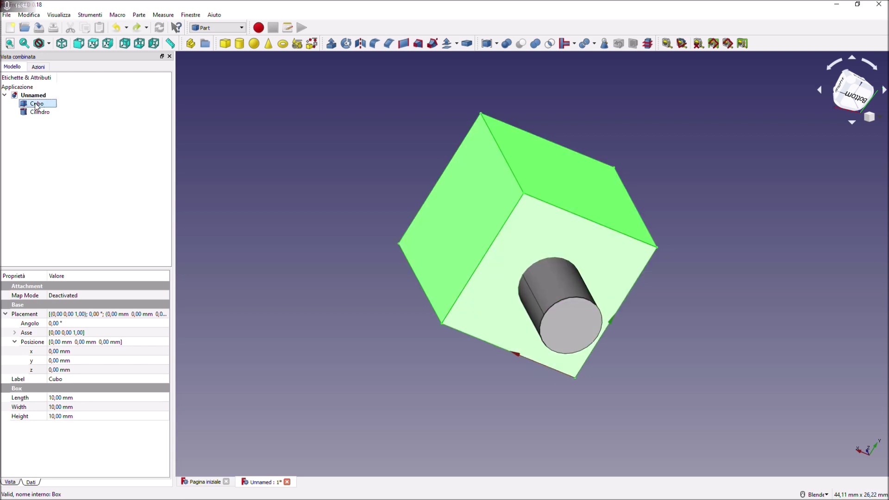
{"action": "left_click", "coordinate": [38, 112], "text": "ctrl"}
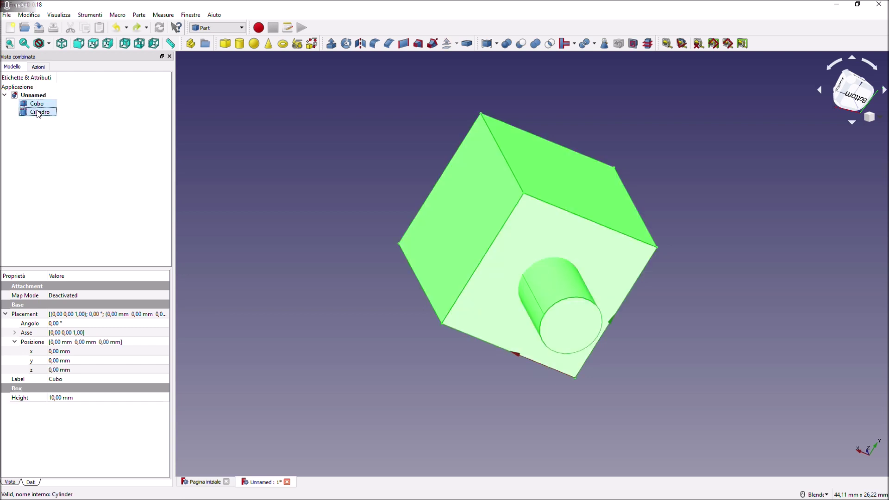
{"action": "left_click", "coordinate": [521, 44]}
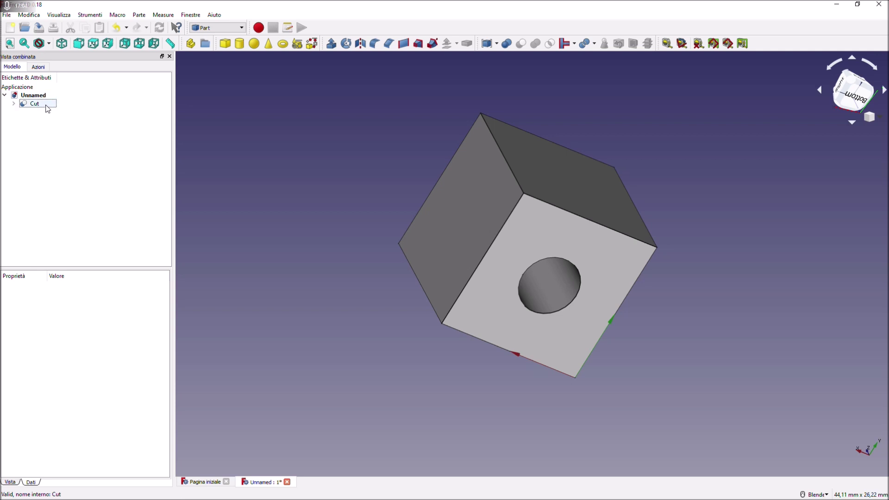
{"action": "key", "text": "5"}
{"action": "key", "text": "0"}
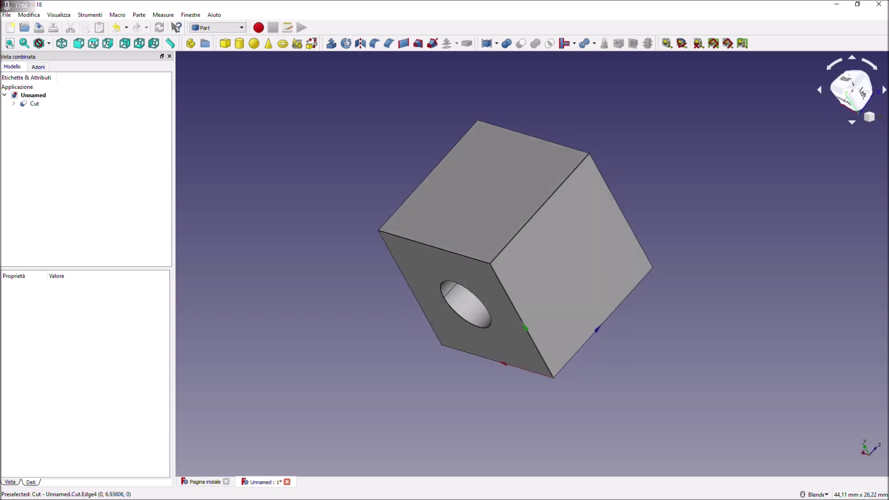
{"action": "middle_click_drag", "start_coordinate": [595, 297], "coordinate": [533, 182]}
{"action": "middle_click_drag", "start_coordinate": [555, 352], "coordinate": [524, 381]}
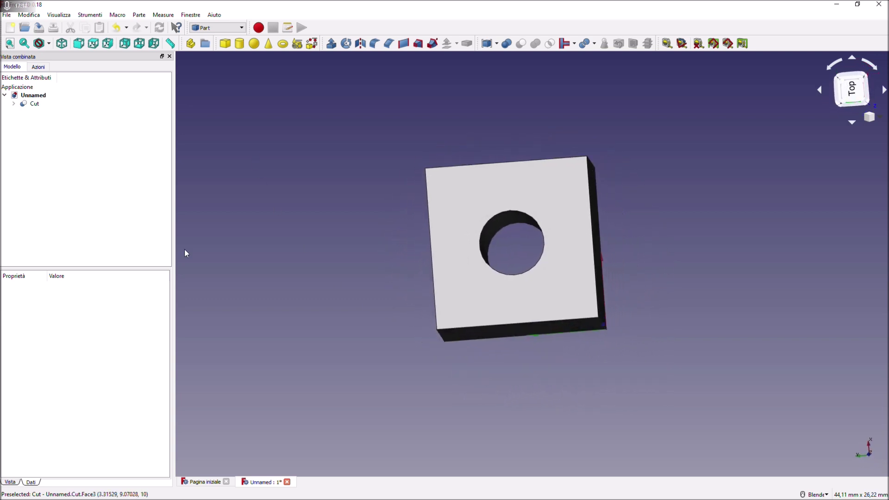
Undo the Boolean cut, repeat it with the cube as base and the cylinder as cutting tool, and inspect the hole.
{"action": "left_click", "coordinate": [29, 14]}
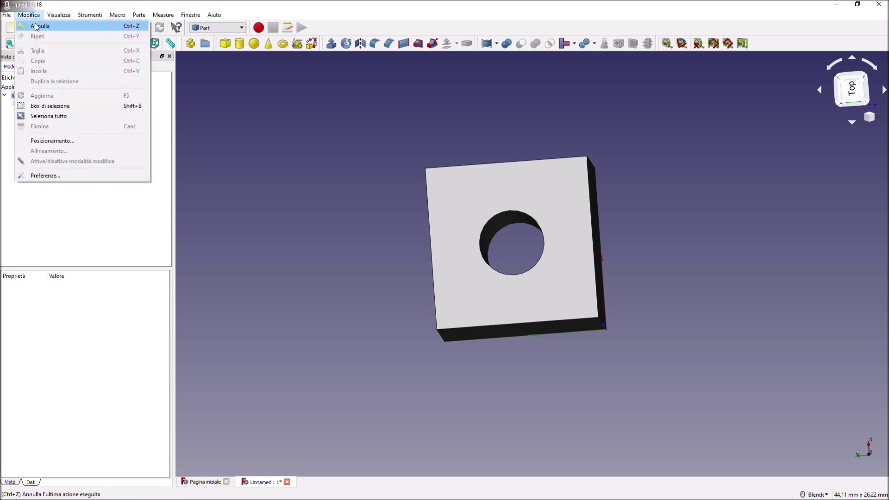
{"action": "left_click", "coordinate": [37, 26]}
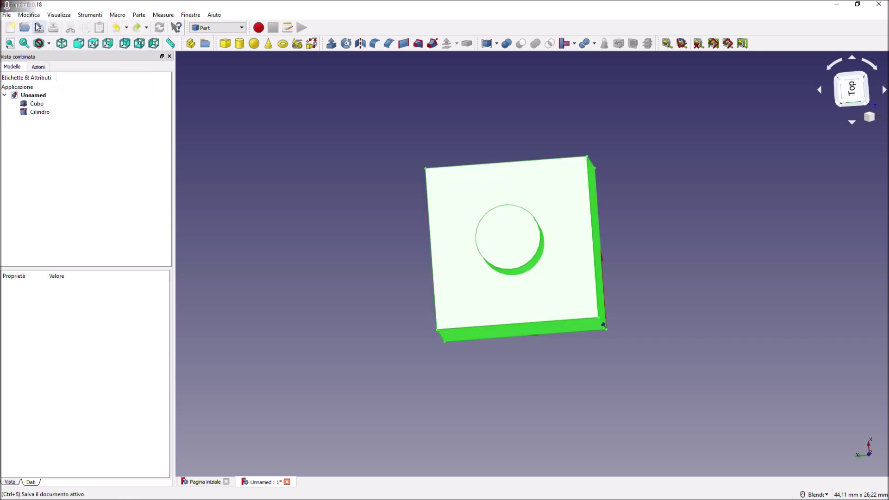
{"action": "left_click", "coordinate": [38, 105]}
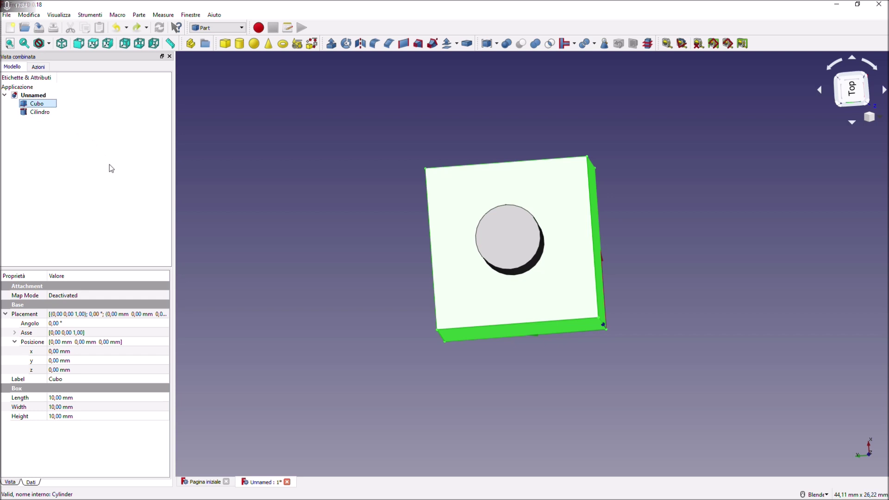
{"action": "left_click", "coordinate": [42, 112], "text": "ctrl"}
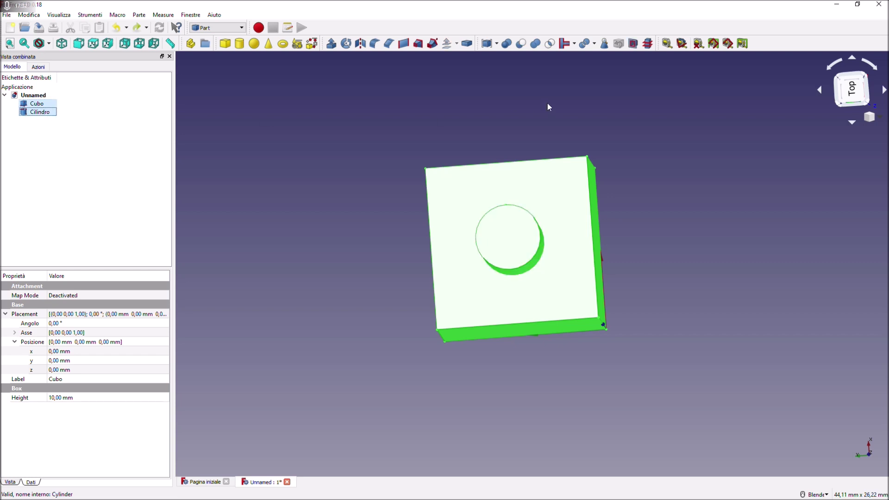
{"action": "left_click", "coordinate": [520, 43]}
{"action": "middle_click_drag", "start_coordinate": [636, 223], "coordinate": [570, 231]}
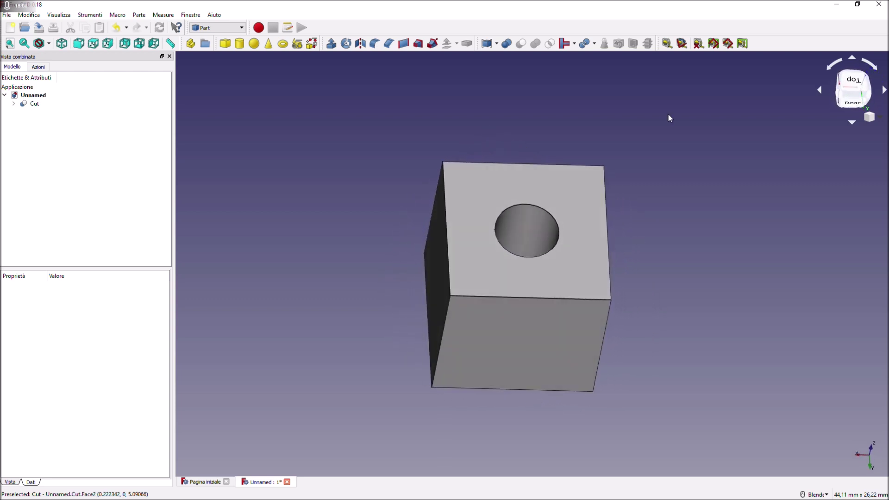
{"action": "middle_click_drag", "start_coordinate": [687, 187], "coordinate": [589, 153]}
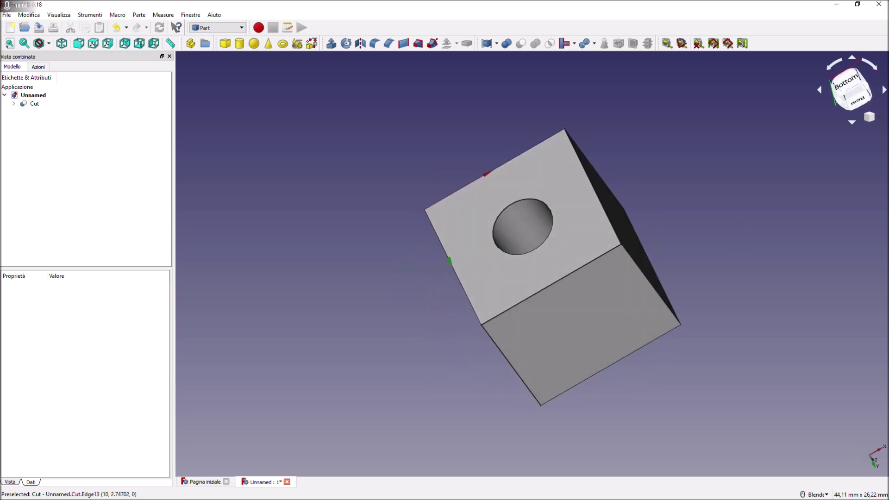
Chamfer the circular edge of the hole on the cube's bottom face with a constant length of 0.30 mm.
{"action": "left_click", "coordinate": [527, 201]}
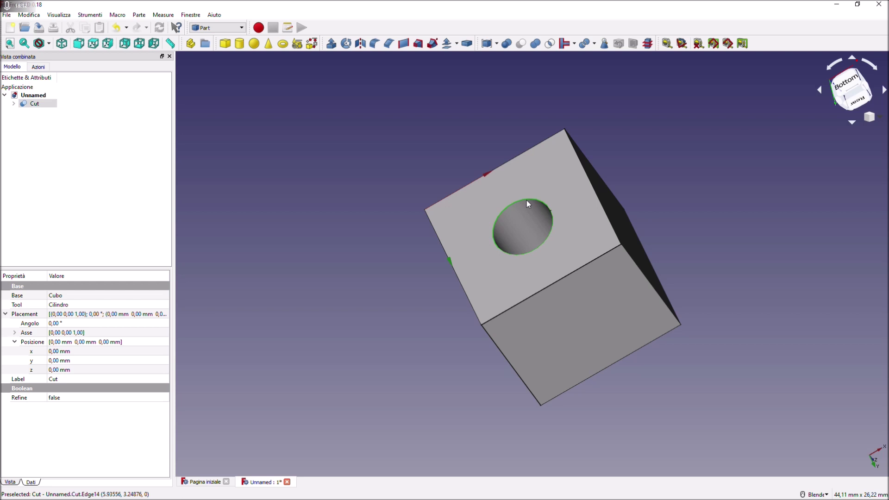
{"action": "left_click", "coordinate": [389, 44]}
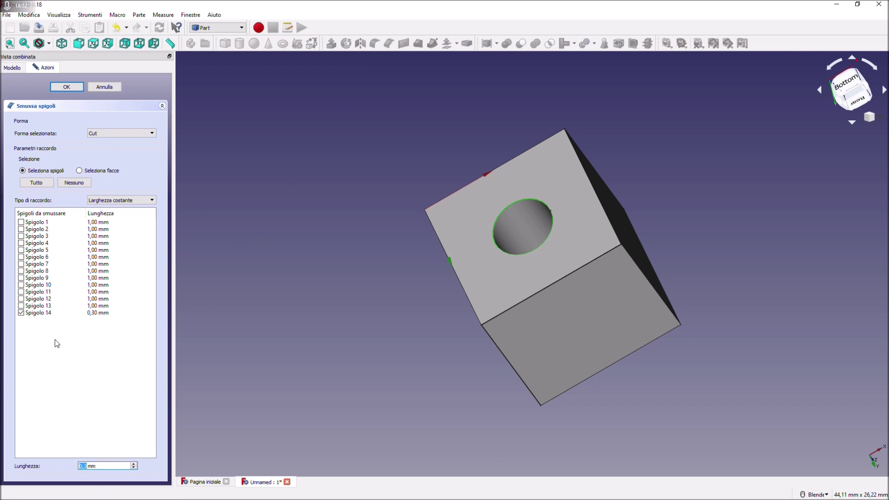
{"action": "left_click", "coordinate": [69, 87]}
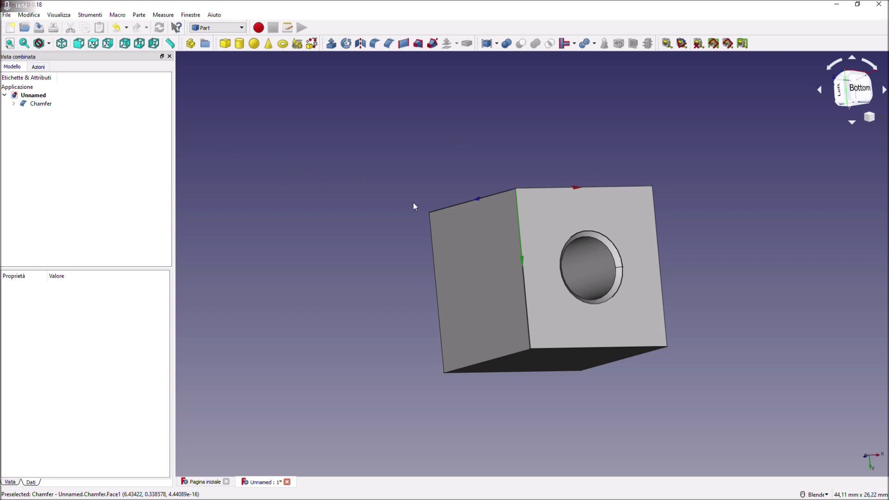
{"action": "middle_click_drag", "start_coordinate": [351, 157], "coordinate": [408, 161]}
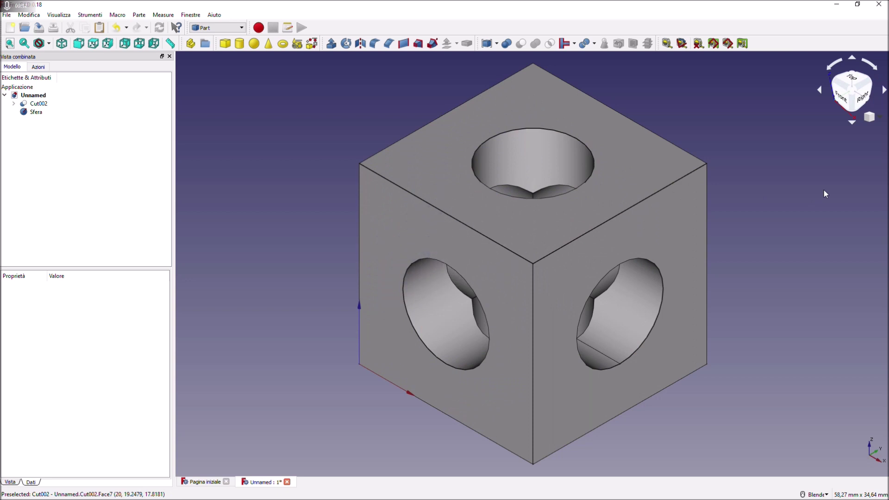
Examine the finished example cube with its three crossing holes and the sphere inside from all sides.
{"action": "middle_click_drag", "start_coordinate": [773, 226], "coordinate": [329, 224]}
{"action": "middle_click_drag", "start_coordinate": [700, 214], "coordinate": [458, 234]}
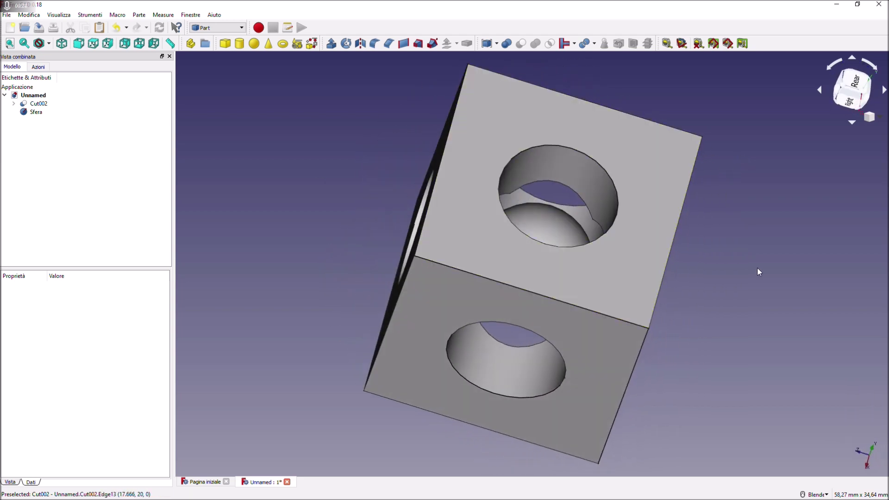
{"action": "middle_click_drag", "start_coordinate": [771, 268], "coordinate": [627, 226]}
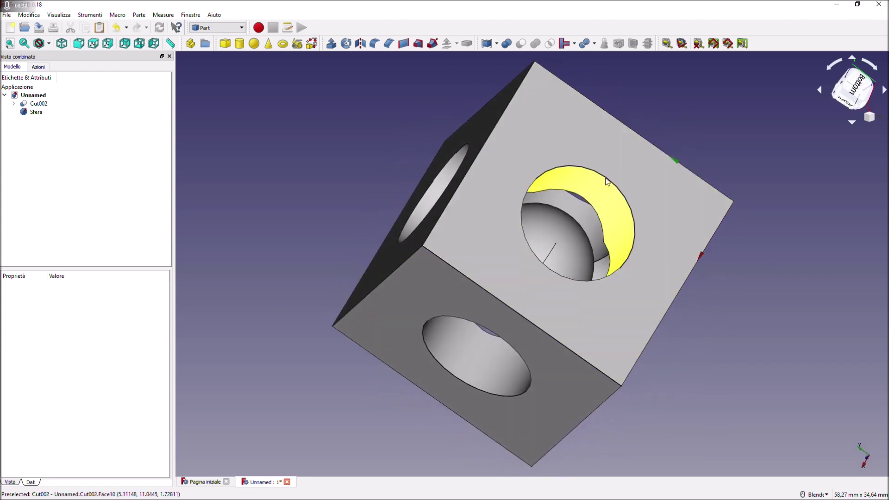
{"action": "middle_click_drag", "start_coordinate": [609, 176], "coordinate": [741, 278]}
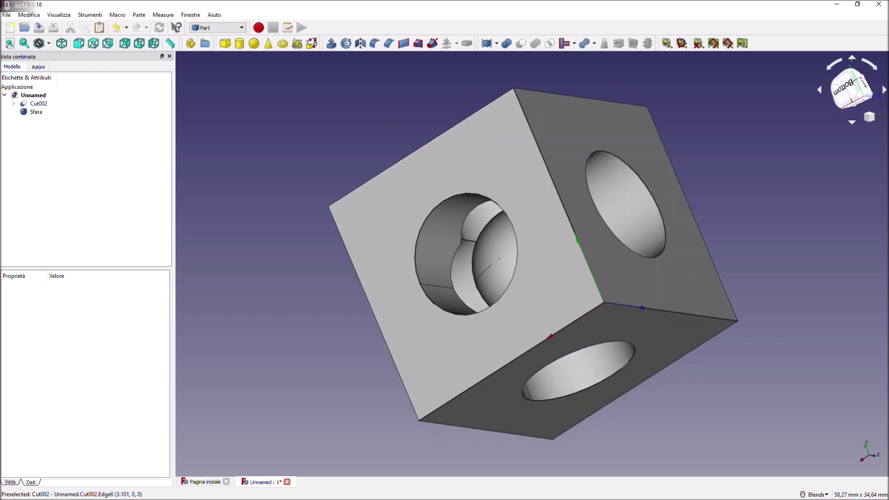
{"action": "middle_click_drag", "start_coordinate": [759, 224], "coordinate": [578, 230]}
{"action": "middle_click_drag", "start_coordinate": [750, 205], "coordinate": [545, 238]}
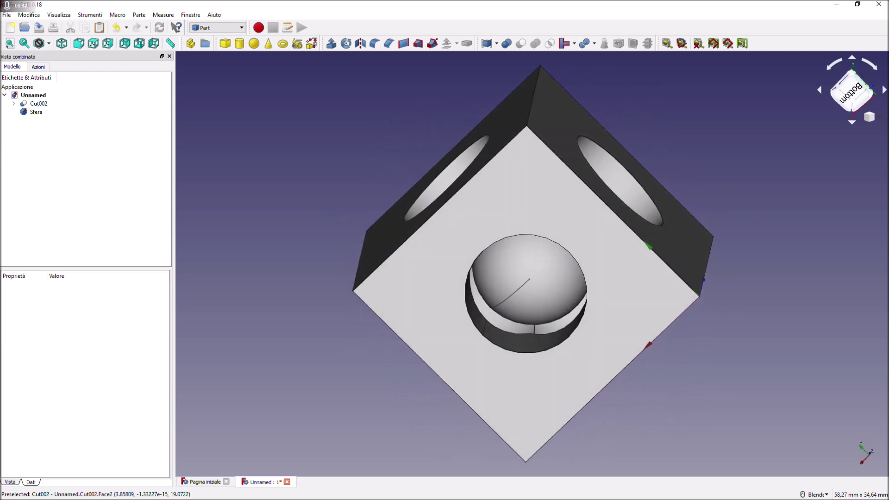
{"action": "middle_click_drag", "start_coordinate": [578, 232], "coordinate": [611, 230]}
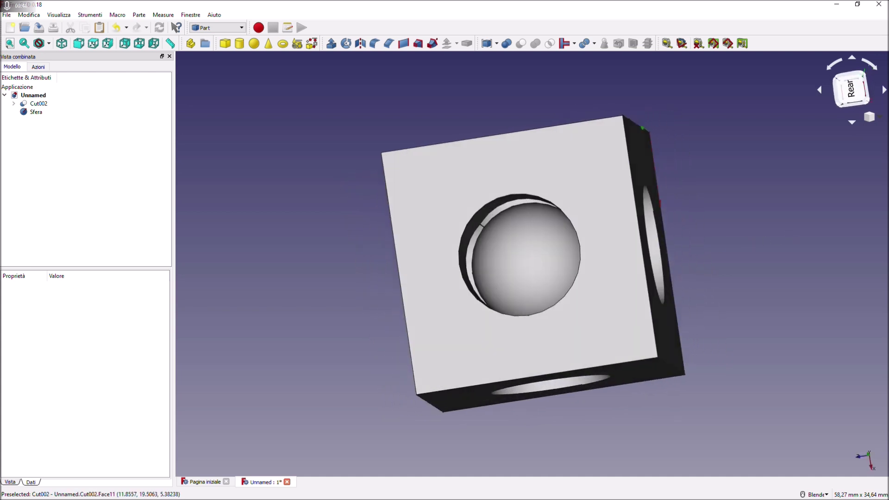
{"action": "middle_click_drag", "start_coordinate": [520, 270], "coordinate": [408, 266]}
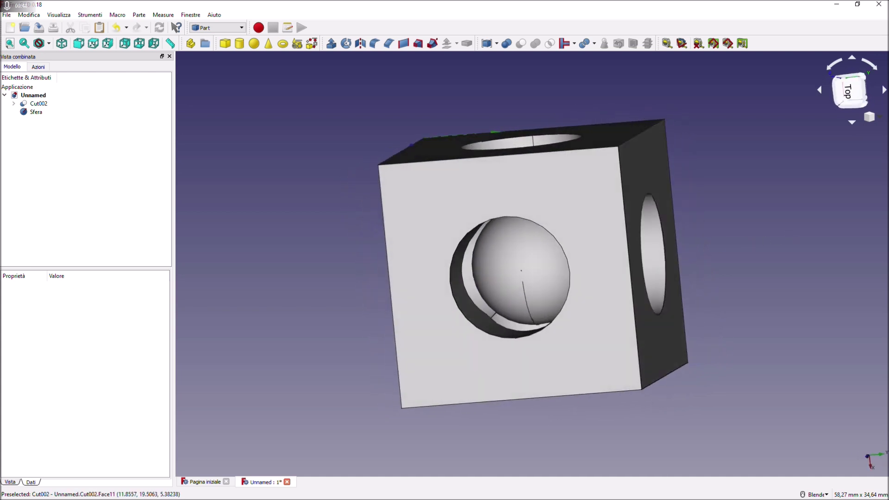
{"action": "middle_click_drag", "start_coordinate": [574, 266], "coordinate": [398, 263]}
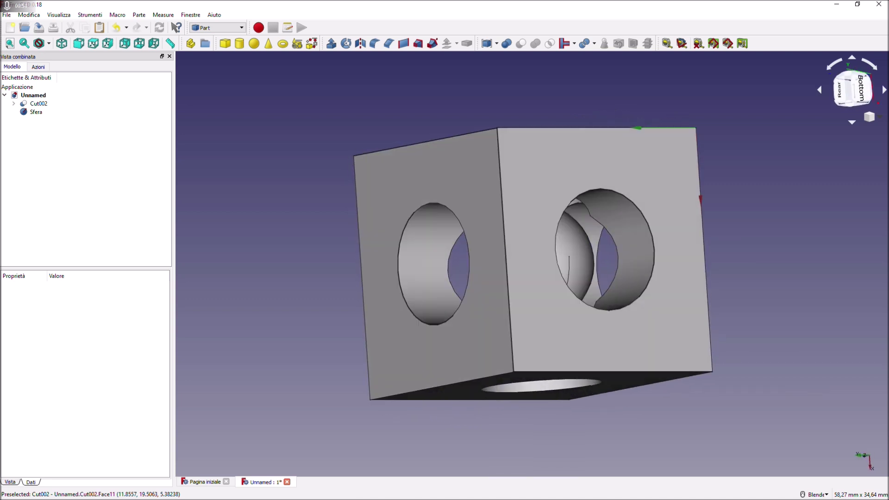
Select the sphere to check its radius and position, and examine how it sits inside the cube through each hole.
{"action": "left_click", "coordinate": [34, 112]}
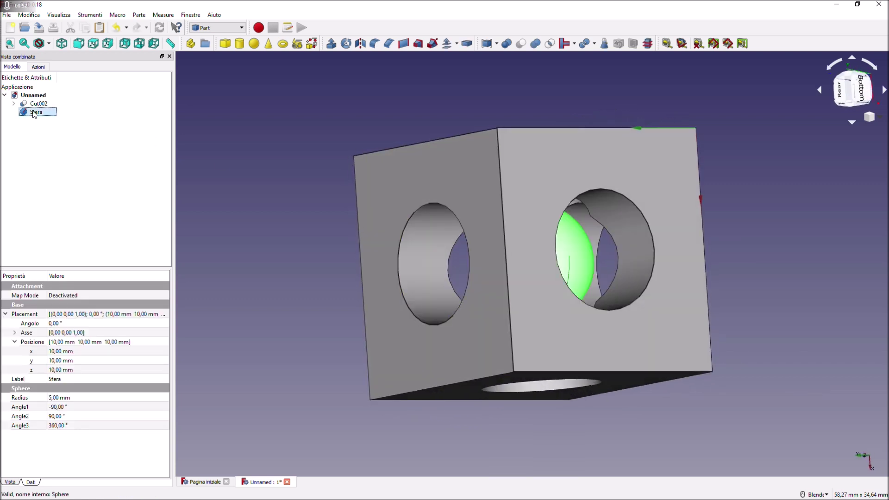
{"action": "left_click", "coordinate": [795, 222]}
{"action": "middle_click_drag", "start_coordinate": [801, 221], "coordinate": [510, 258]}
{"action": "middle_click_drag", "start_coordinate": [761, 235], "coordinate": [494, 269]}
{"action": "middle_click_drag", "start_coordinate": [786, 234], "coordinate": [509, 250]}
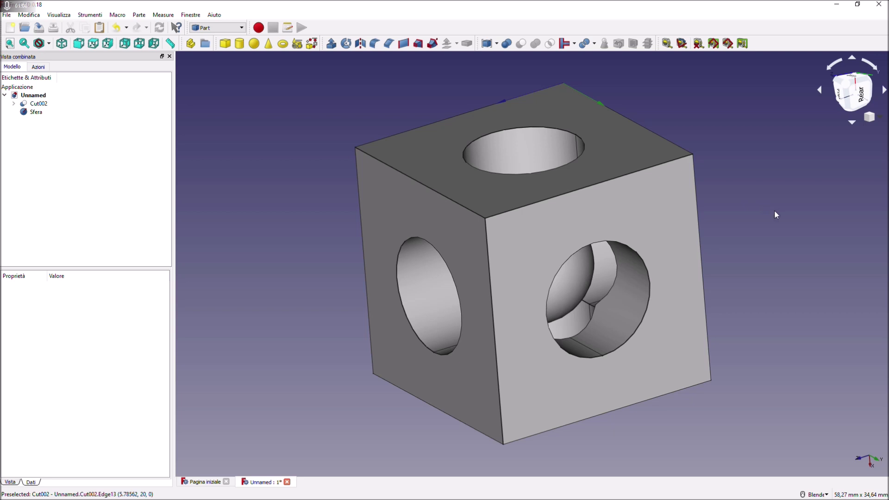
{"action": "middle_click_drag", "start_coordinate": [782, 216], "coordinate": [662, 243]}
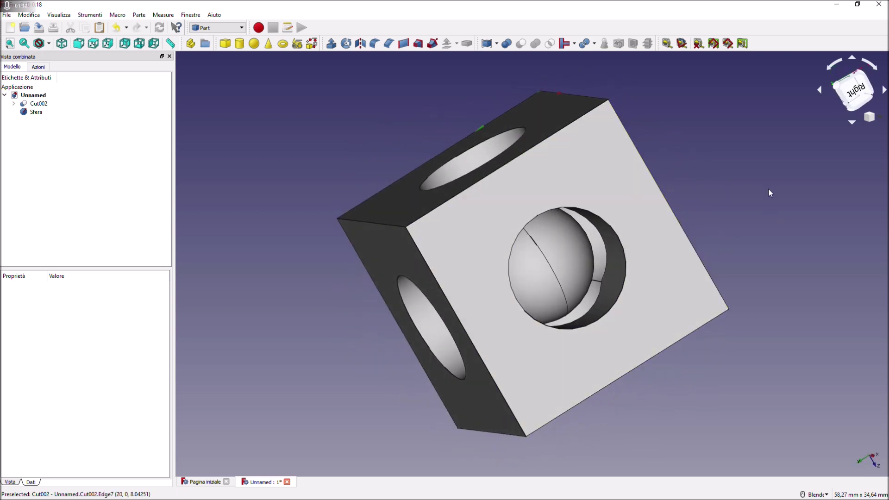
{"action": "middle_click_drag", "start_coordinate": [768, 188], "coordinate": [722, 201]}
{"action": "middle_click_drag", "start_coordinate": [699, 171], "coordinate": [606, 190]}
{"action": "middle_click_drag", "start_coordinate": [794, 178], "coordinate": [557, 165]}
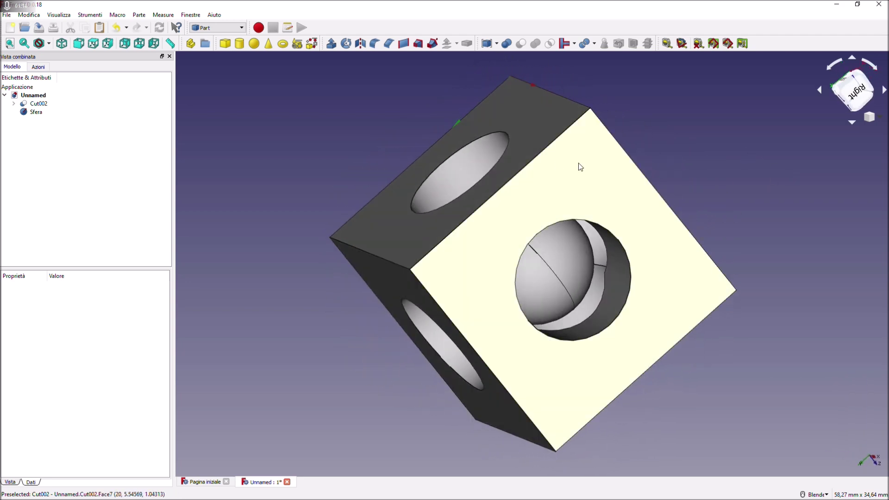
{"action": "middle_click_drag", "start_coordinate": [740, 189], "coordinate": [651, 202]}
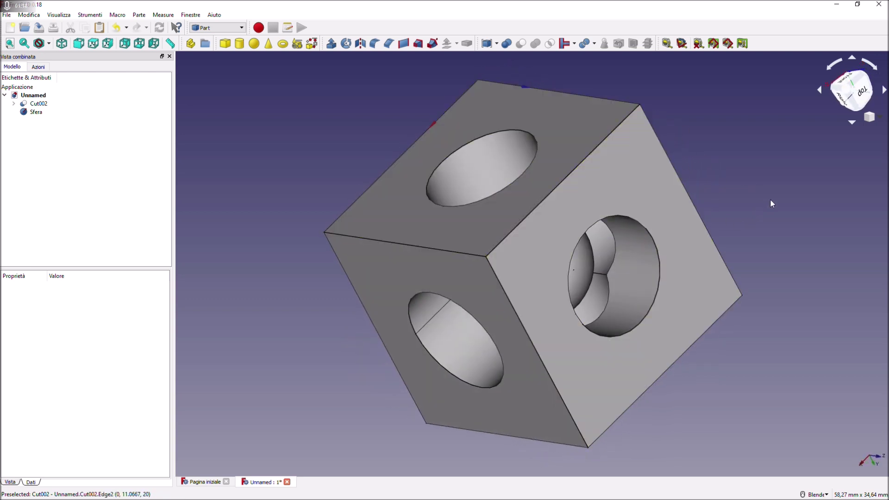
{"action": "middle_click_drag", "start_coordinate": [796, 202], "coordinate": [809, 289]}
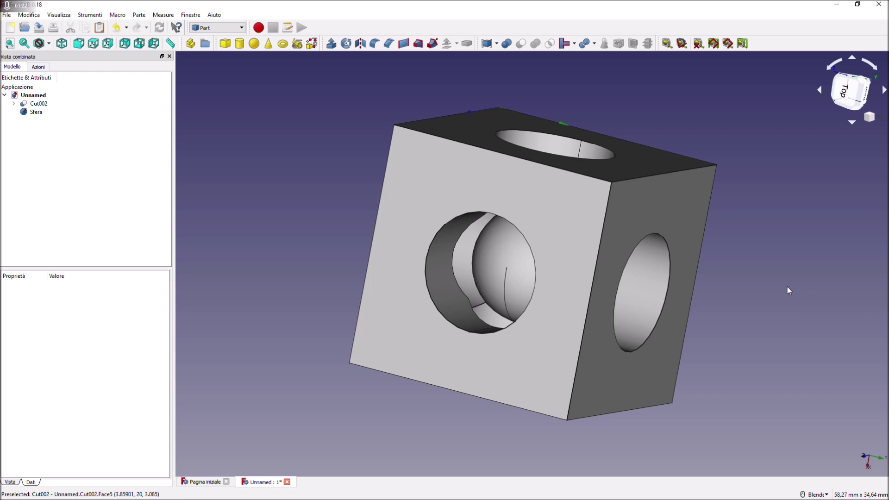
{"action": "middle_click_drag", "start_coordinate": [790, 287], "coordinate": [847, 255]}
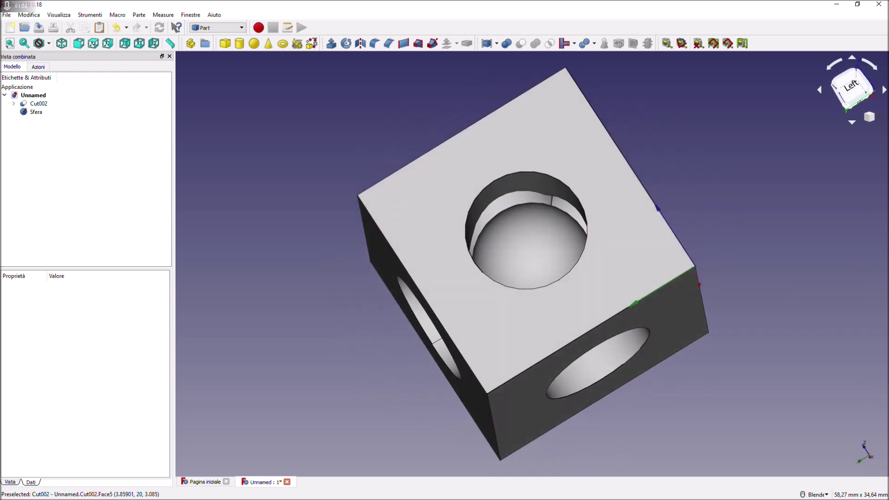
{"action": "middle_click_drag", "start_coordinate": [799, 259], "coordinate": [787, 282]}
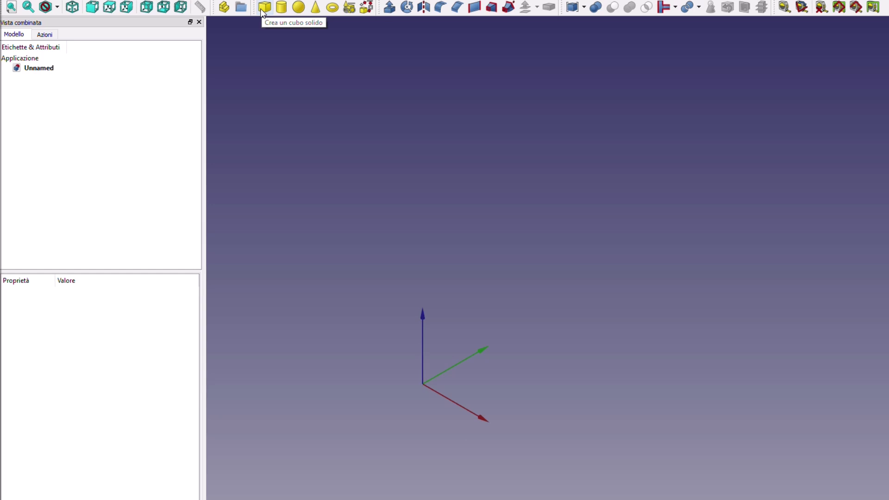
Create a solid cube with length, width and height of 20 mm, and fit it in the view.
{"action": "left_click", "coordinate": [262, 10]}
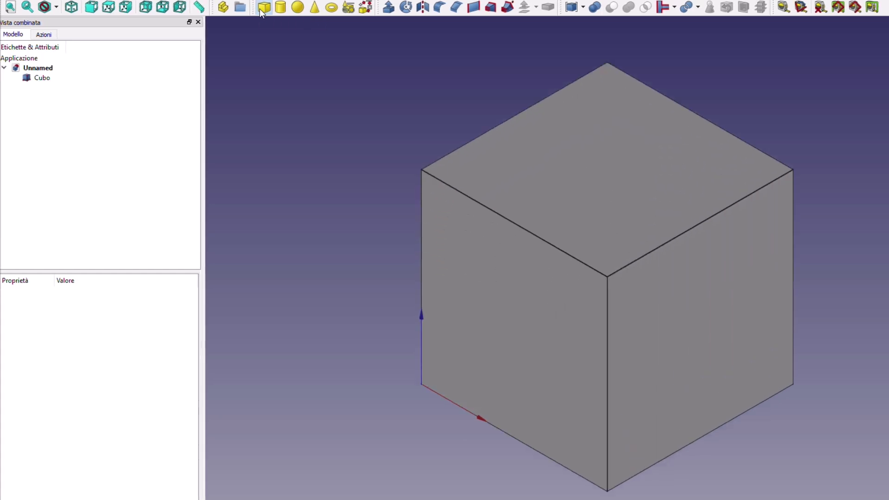
{"action": "left_click", "coordinate": [41, 78]}
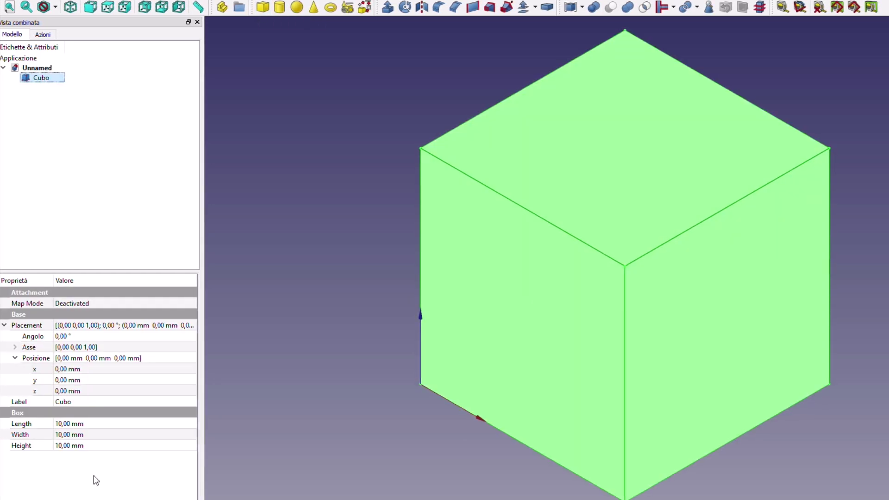
{"action": "left_click", "coordinate": [66, 423]}
{"action": "type", "text": "20"}
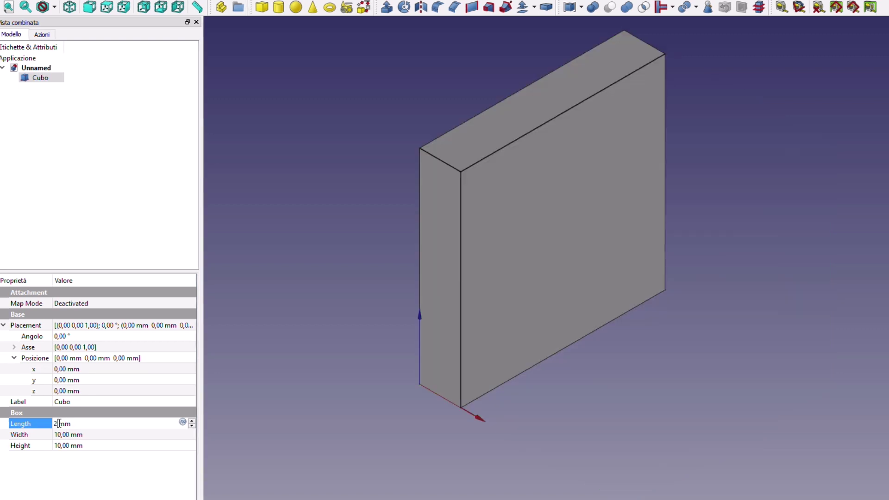
{"action": "left_click", "coordinate": [64, 434]}
{"action": "type", "text": "20"}
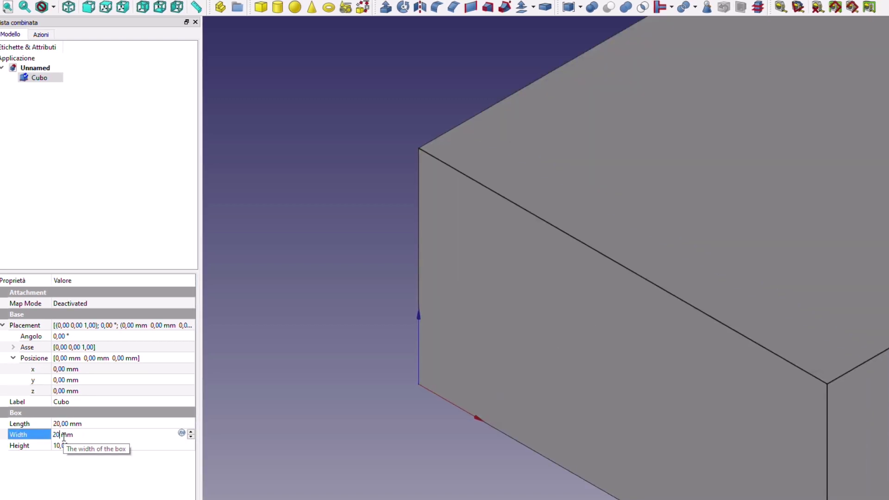
{"action": "left_click", "coordinate": [72, 445]}
{"action": "type", "text": "20"}
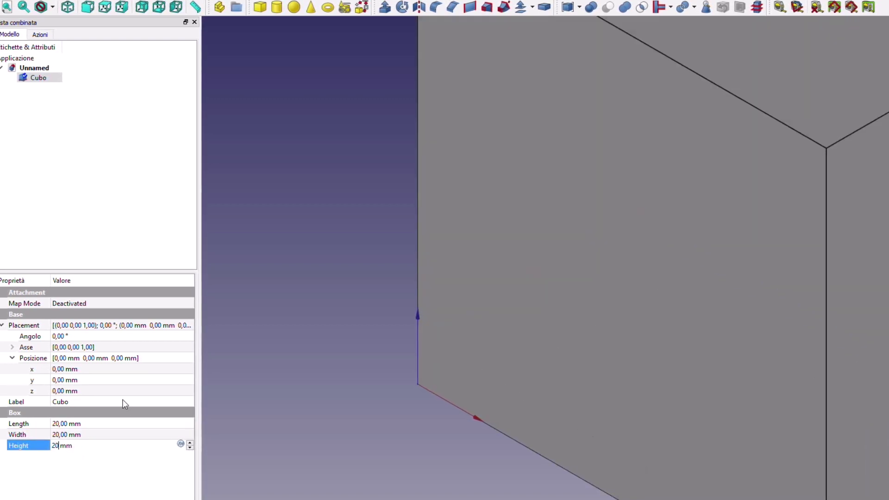
{"action": "left_click", "coordinate": [6, 8]}
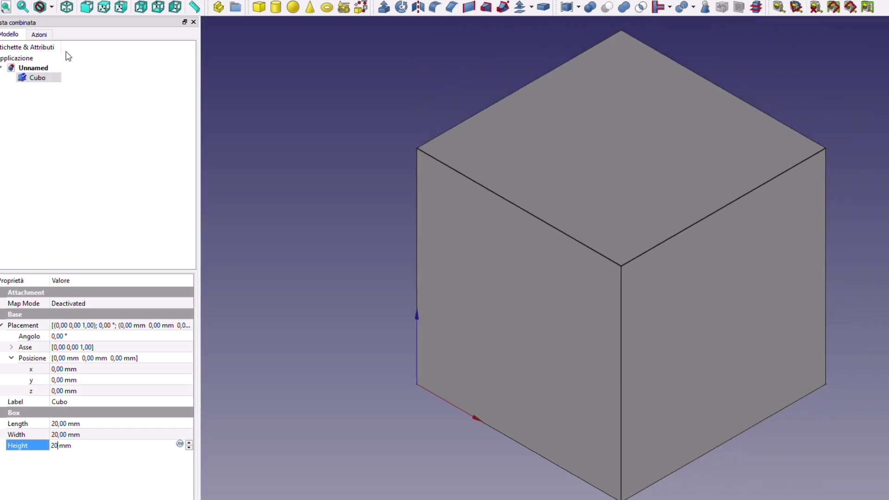
{"action": "left_click", "coordinate": [341, 157]}
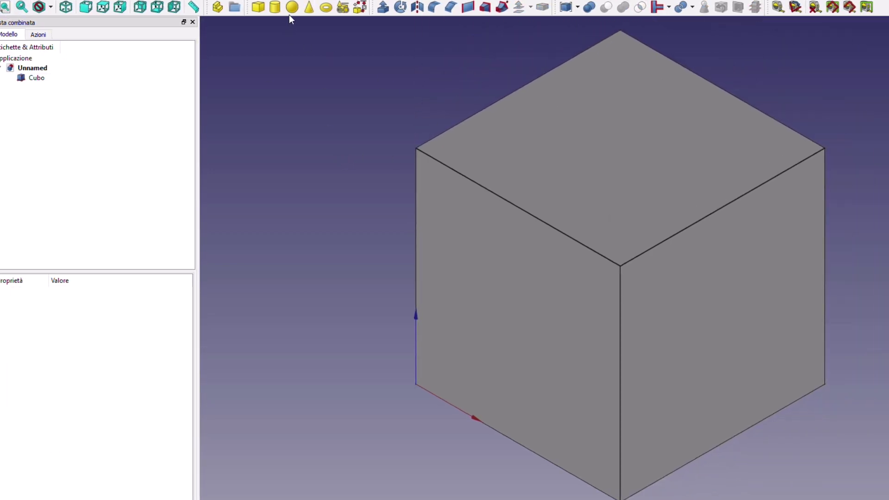
Add a solid cylinder at the cube's origin corner and set its height to 20 mm.
{"action": "left_click", "coordinate": [274, 7]}
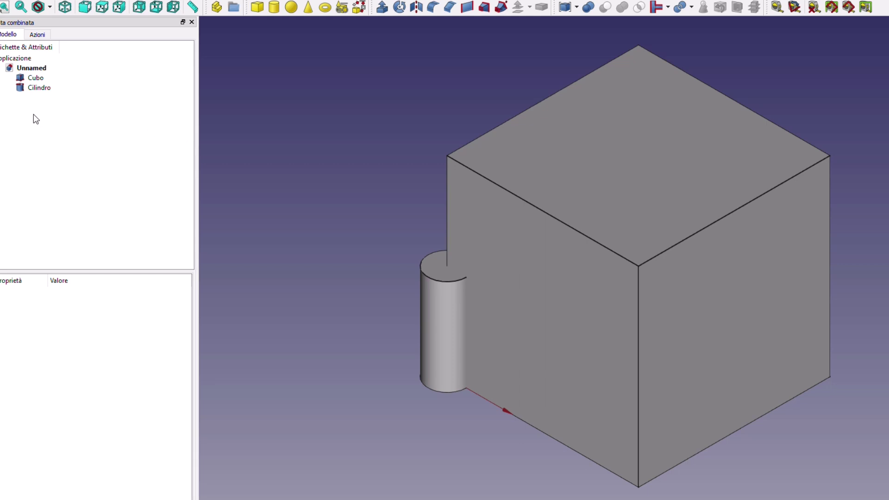
{"action": "left_click", "coordinate": [38, 88]}
{"action": "left_click", "coordinate": [60, 358]}
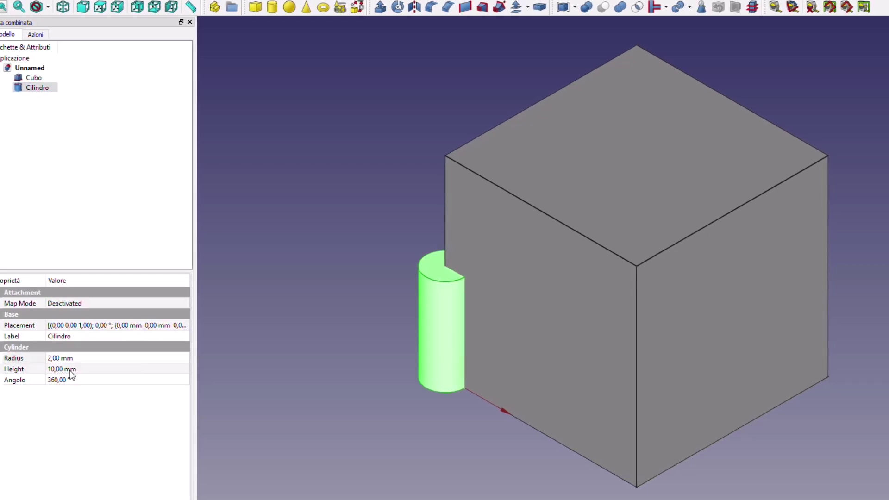
{"action": "left_click", "coordinate": [72, 371]}
{"action": "type", "text": "20"}
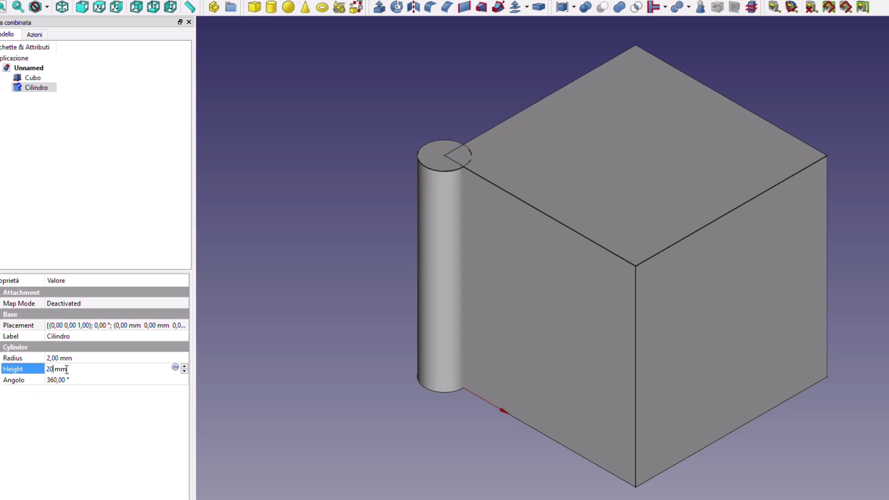
Set the radius of the vertical cylinder at the cube's corner to 5 mm.
{"action": "left_click", "coordinate": [57, 359]}
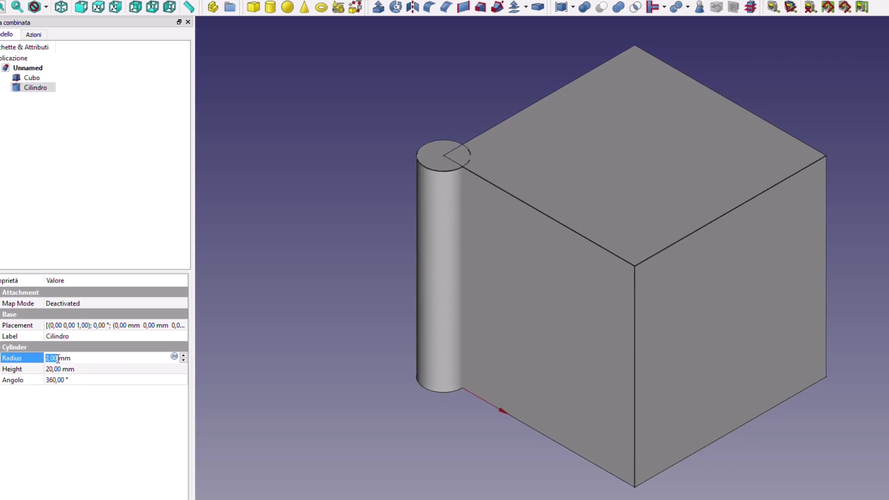
{"action": "type", "text": "5"}
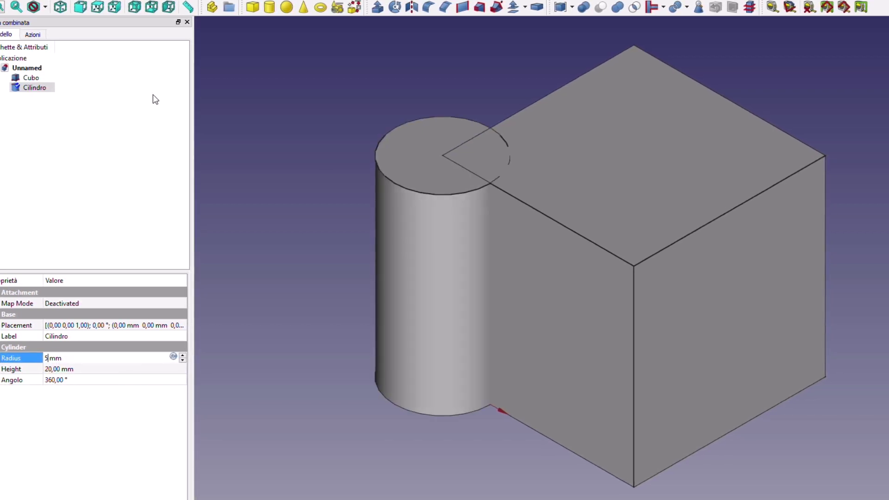
{"action": "left_click", "coordinate": [33, 88]}
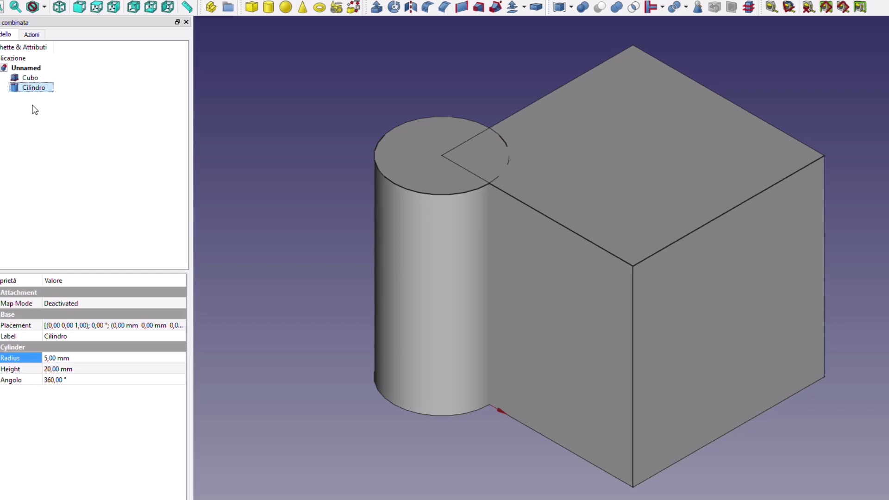
Centre the vertical cylinder in the cube by setting its position to X 10 mm and Y 10 mm.
{"action": "double_click", "coordinate": [14, 325]}
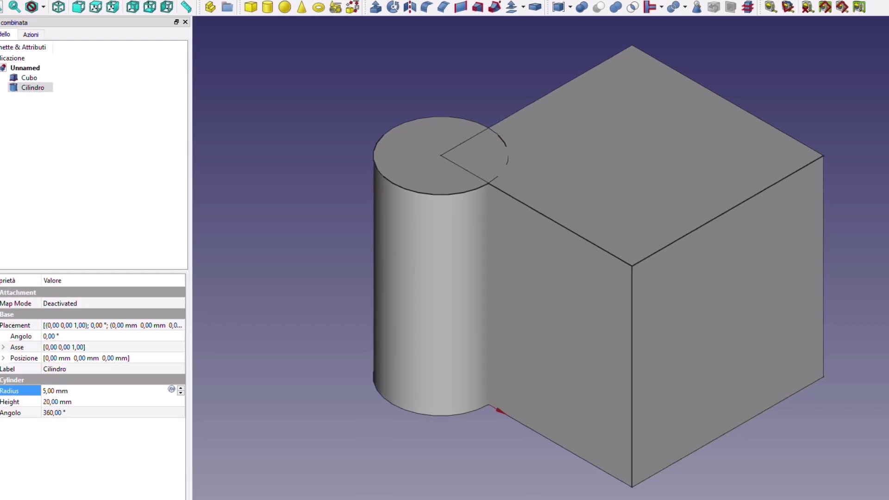
{"action": "double_click", "coordinate": [23, 358]}
{"action": "left_click", "coordinate": [51, 371]}
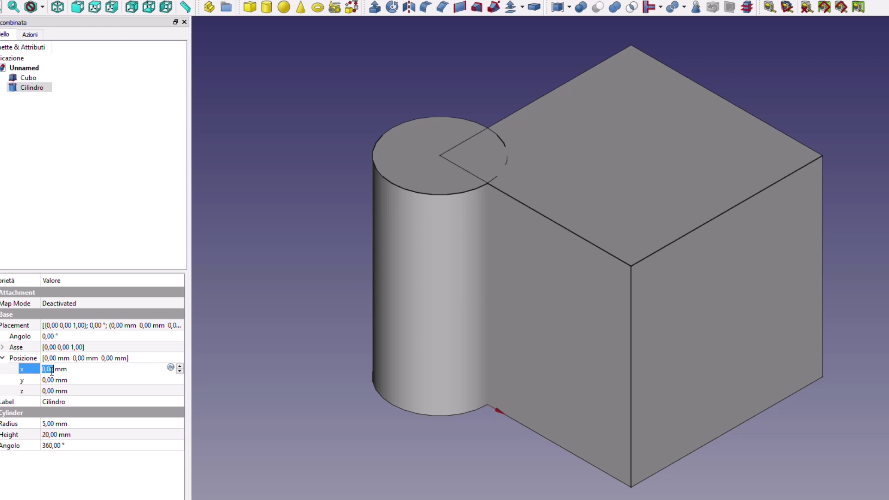
{"action": "left_click", "coordinate": [52, 382]}
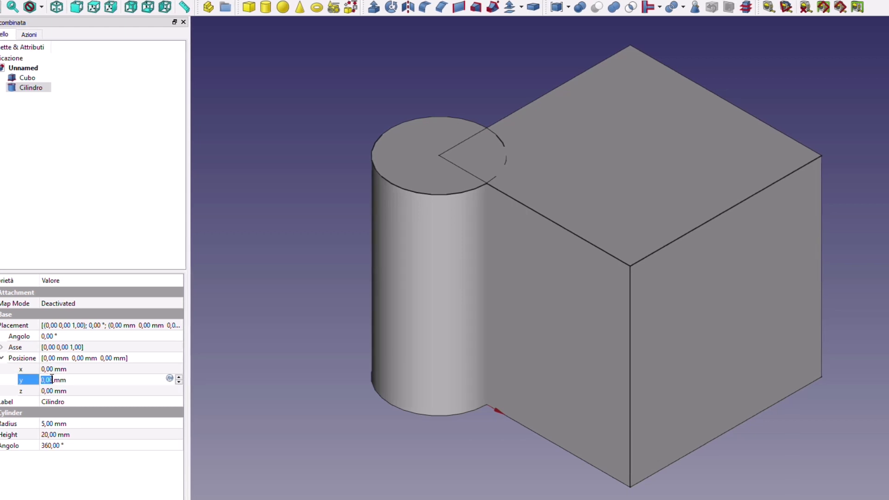
{"action": "scroll", "coordinate": [51, 379], "scroll_direction": "up", "scroll_amount": 10}
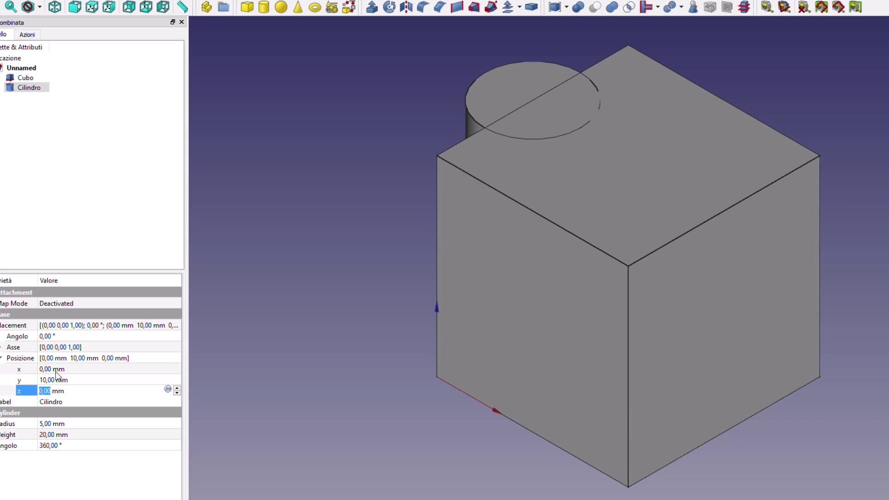
{"action": "left_click", "coordinate": [52, 369]}
{"action": "scroll", "coordinate": [56, 368], "scroll_direction": "up", "scroll_amount": 3}
{"action": "scroll", "coordinate": [56, 368], "scroll_direction": "up", "scroll_amount": 7}
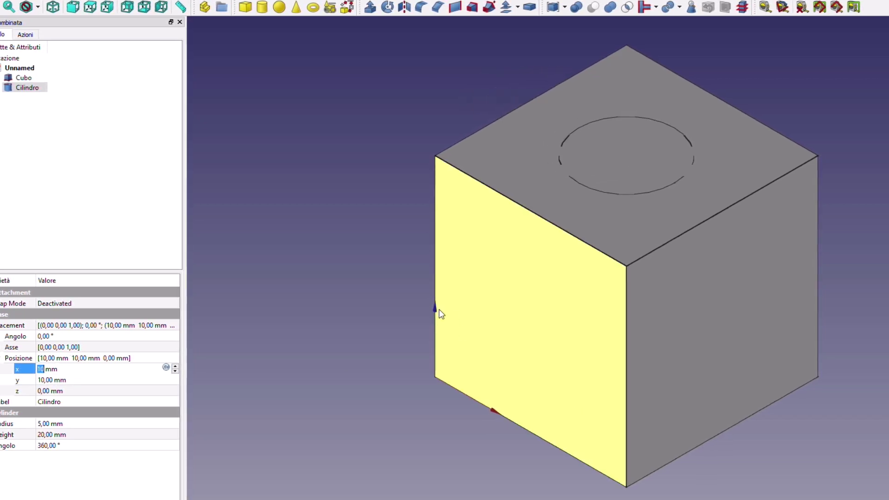
{"action": "middle_click_drag", "start_coordinate": [863, 276], "coordinate": [840, 182]}
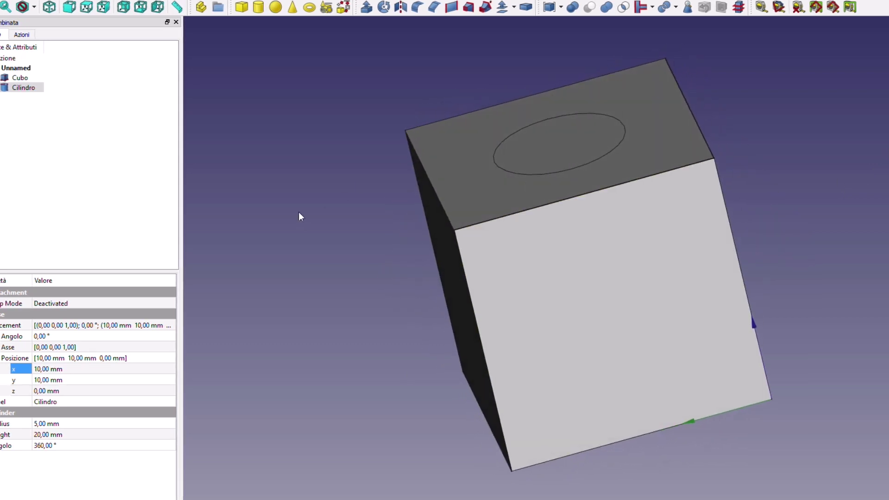
{"action": "key", "text": "0"}
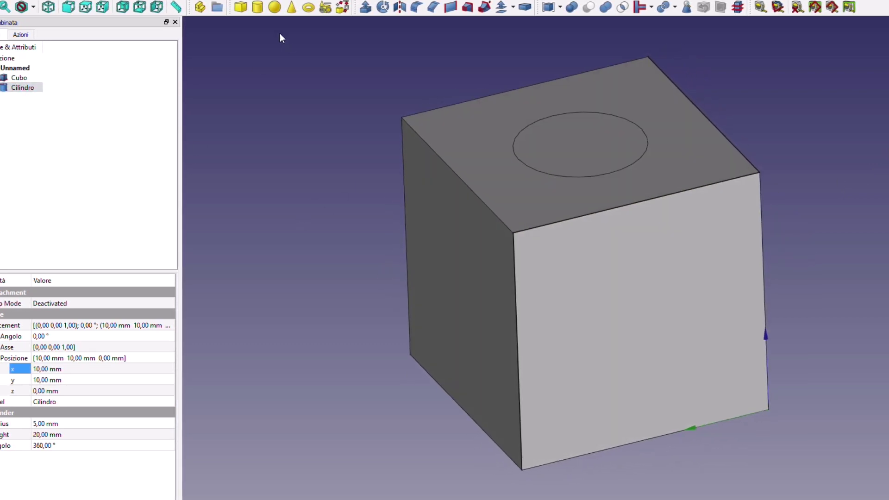
Add a second solid cylinder and set its rotation axis to X 1, Y 0, Z 0.
{"action": "left_click", "coordinate": [258, 9]}
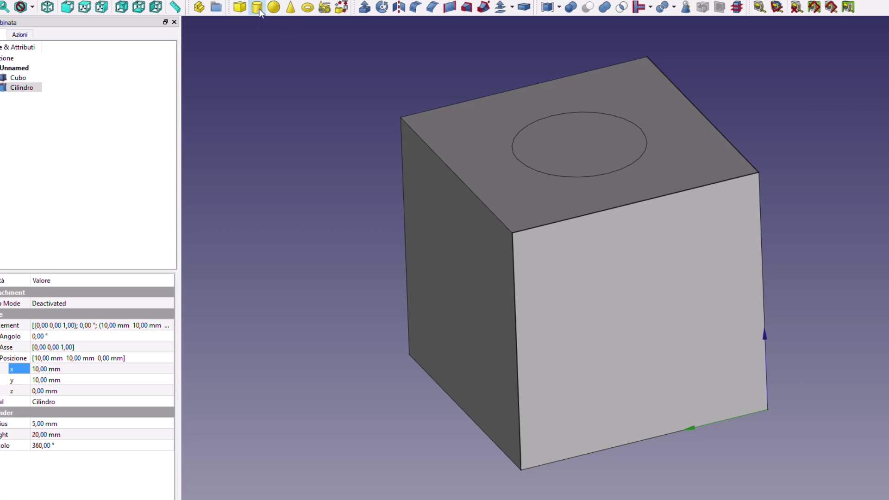
{"action": "left_click", "coordinate": [26, 97]}
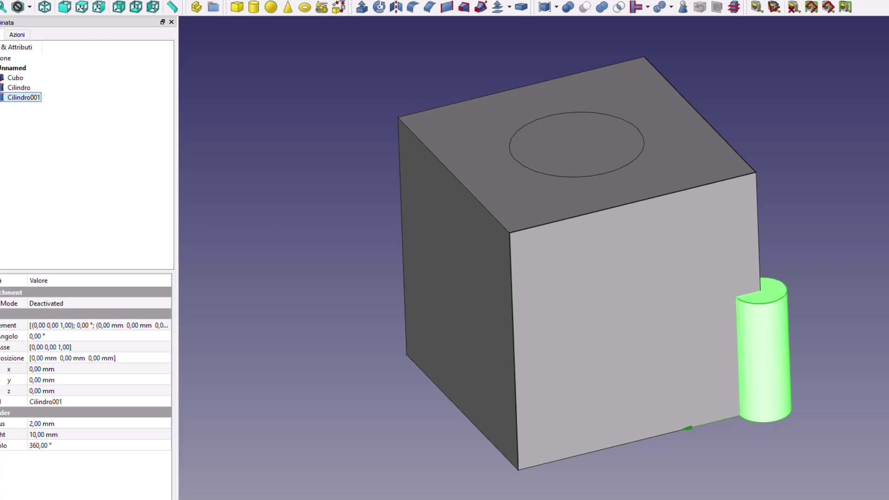
{"action": "double_click", "coordinate": [9, 346]}
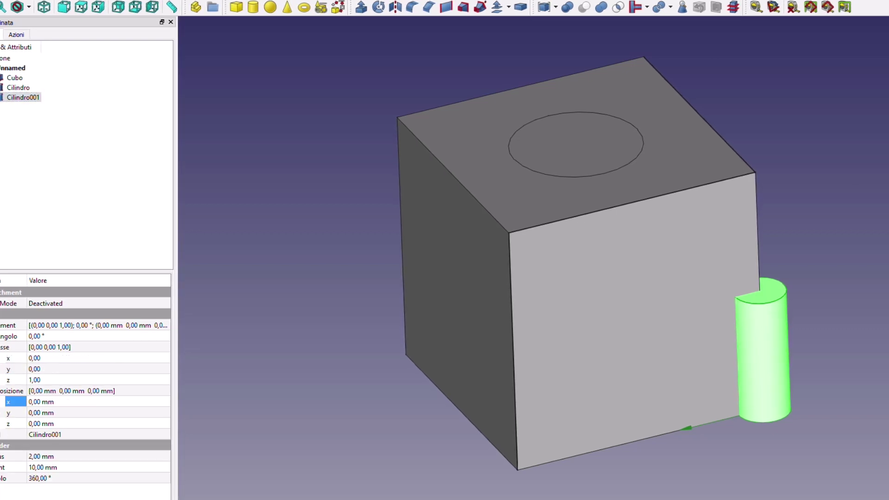
{"action": "left_click", "coordinate": [36, 358]}
{"action": "scroll", "coordinate": [37, 358], "scroll_direction": "up", "scroll_amount": 1}
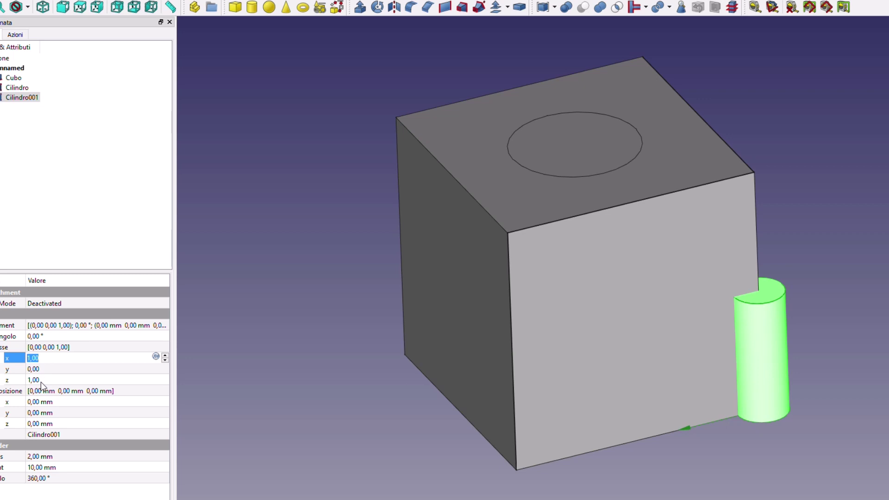
{"action": "left_click", "coordinate": [40, 380]}
Set the second cylinder's rotation angle to -90° so it lies along the cube's bottom edge.
{"action": "left_click", "coordinate": [40, 336]}
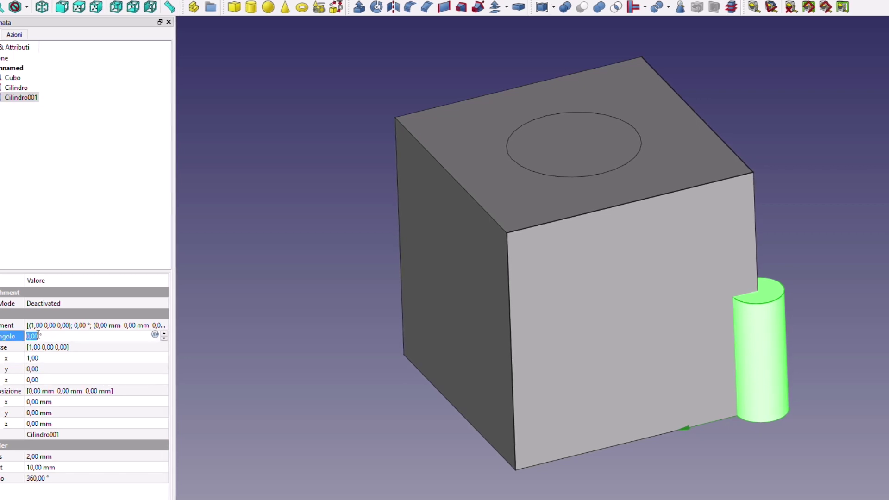
{"action": "type", "text": "90"}
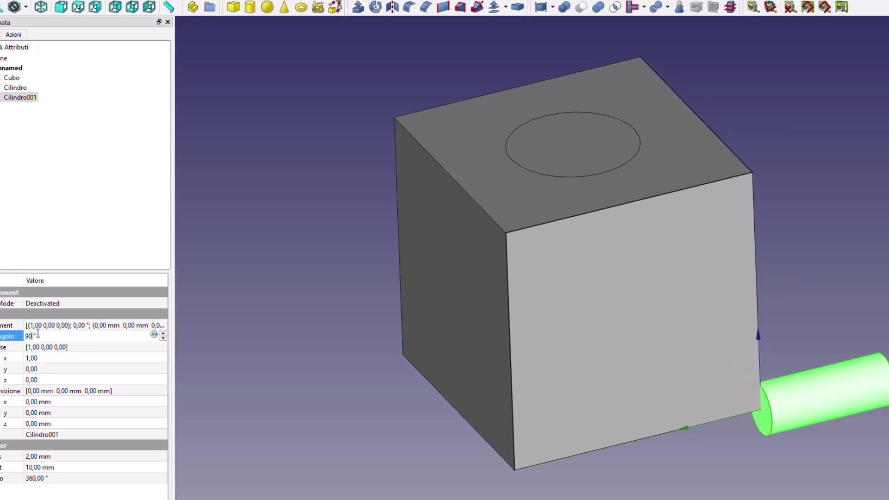
{"action": "key", "text": "BackSpace"}
{"action": "key", "text": "BackSpace"}
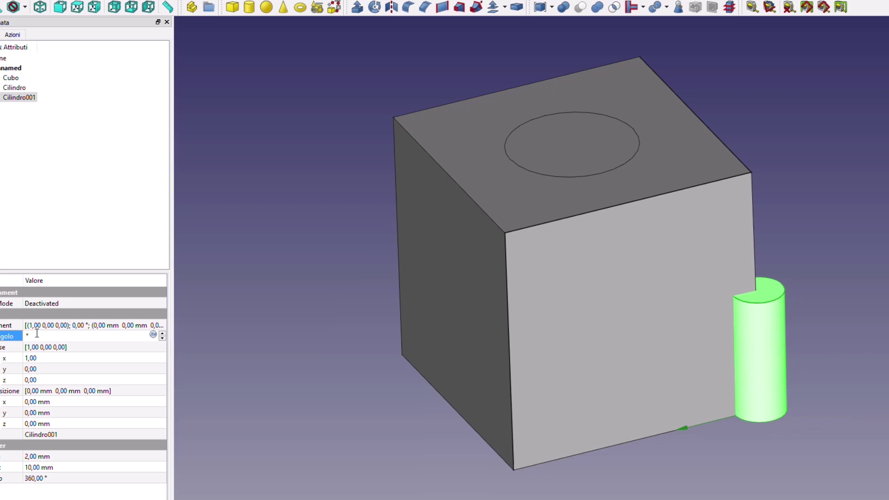
{"action": "type", "text": "-90"}
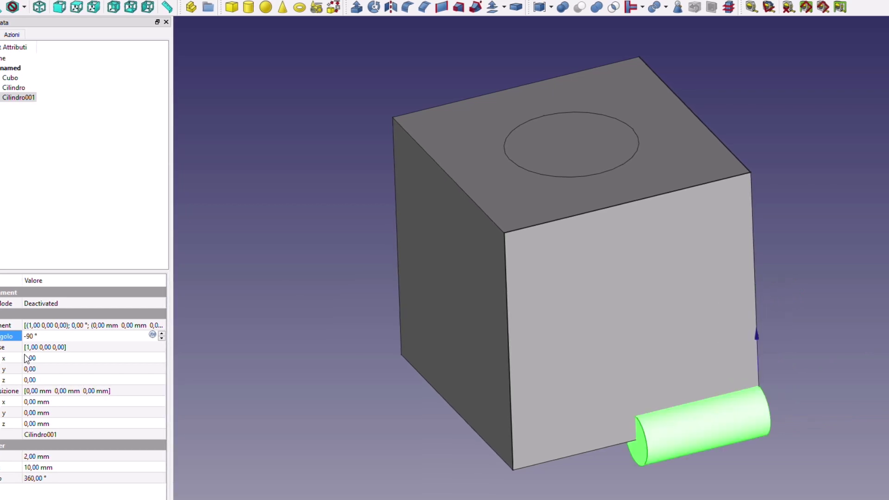
Set the second cylinder's radius to 5 mm and its height to 20 mm.
{"action": "left_click", "coordinate": [38, 457]}
{"action": "scroll", "coordinate": [38, 456], "scroll_direction": "up", "scroll_amount": 1}
{"action": "scroll", "coordinate": [38, 456], "scroll_direction": "up", "scroll_amount": 1}
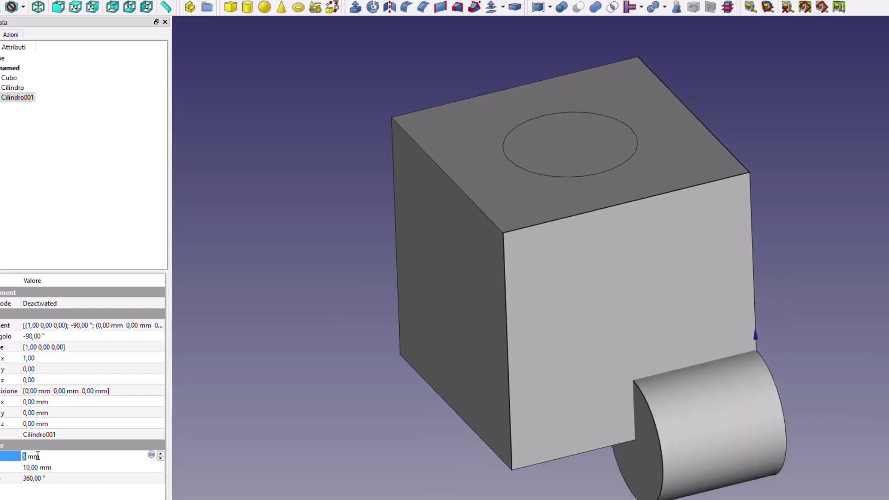
{"action": "left_click", "coordinate": [36, 467]}
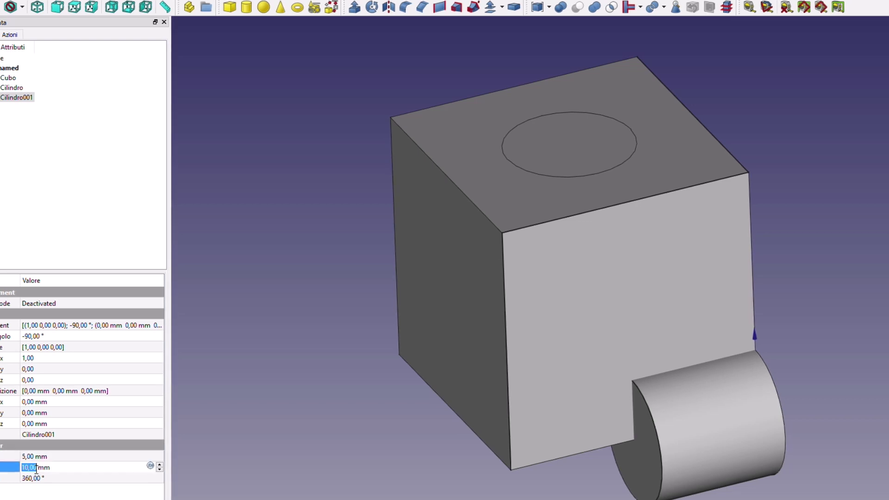
{"action": "scroll", "coordinate": [36, 469], "scroll_direction": "up", "scroll_amount": 10}
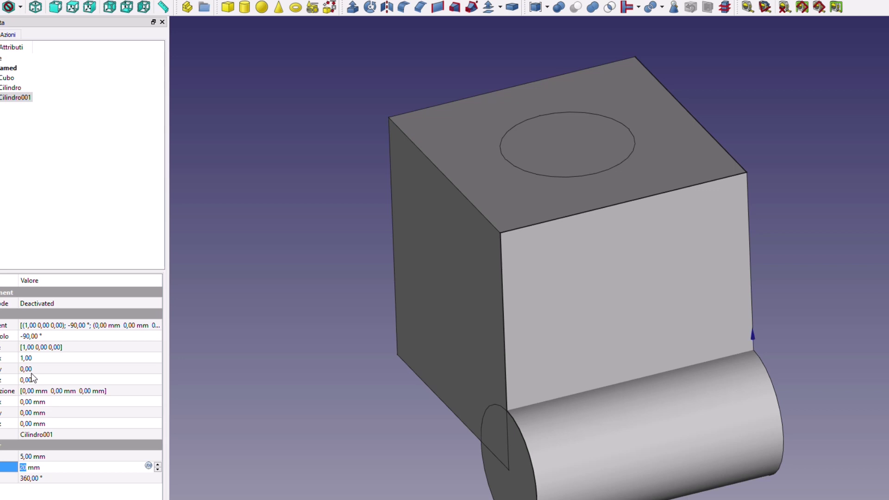
Centre the second cylinder across the cube by setting its position to X 10 mm and Z 10 mm.
{"action": "left_click", "coordinate": [27, 358]}
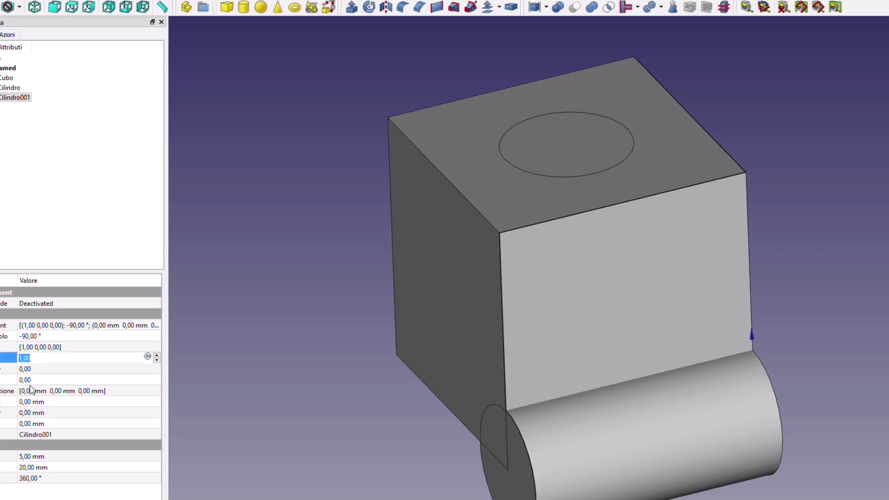
{"action": "scroll", "coordinate": [28, 401], "scroll_direction": "up", "scroll_amount": 10}
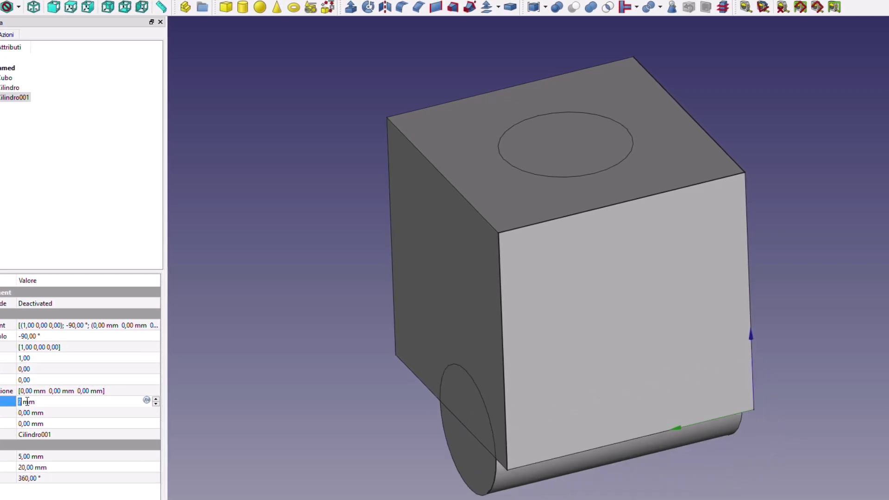
{"action": "left_click", "coordinate": [31, 413]}
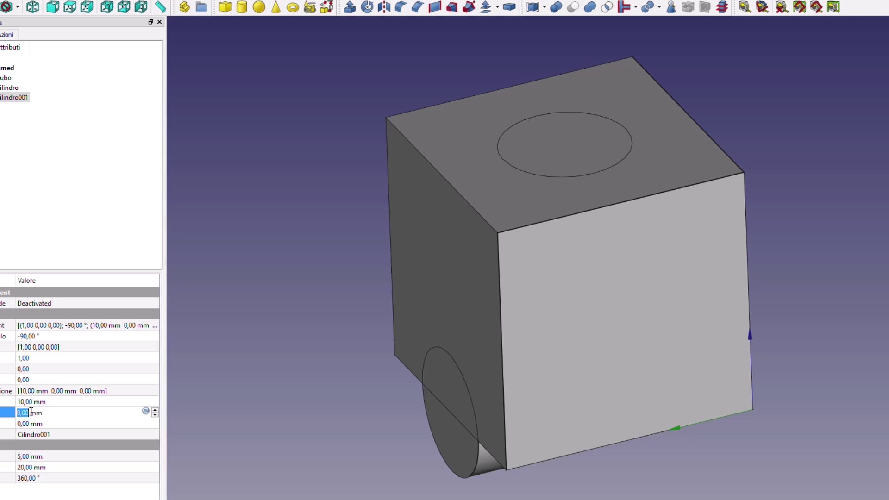
{"action": "left_click", "coordinate": [31, 423]}
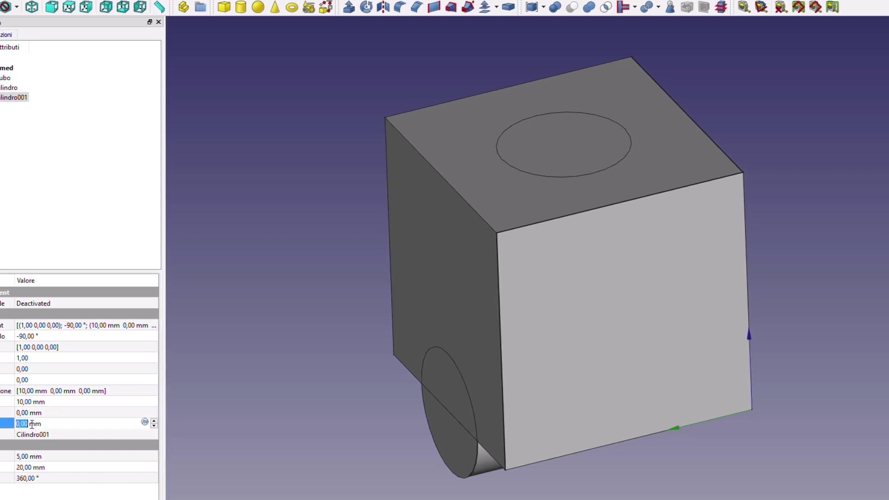
{"action": "scroll", "coordinate": [32, 424], "scroll_direction": "up", "scroll_amount": 5}
{"action": "scroll", "coordinate": [32, 423], "scroll_direction": "up", "scroll_amount": 3}
{"action": "scroll", "coordinate": [31, 424], "scroll_direction": "up", "scroll_amount": 1}
{"action": "left_click", "coordinate": [253, 347]}
{"action": "middle_click_drag", "start_coordinate": [209, 147], "coordinate": [246, 158]}
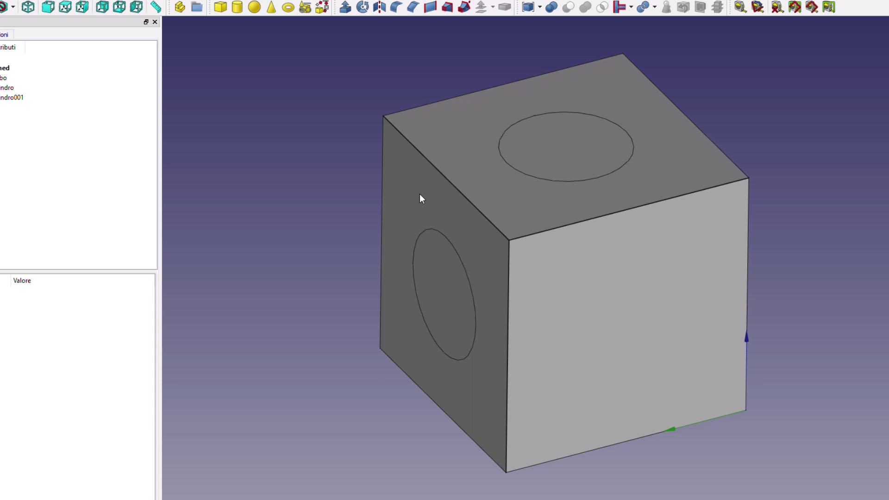
Hide the cube, and make a copy of the horizontal cylinder in the same document.
{"action": "left_click", "coordinate": [5, 78]}
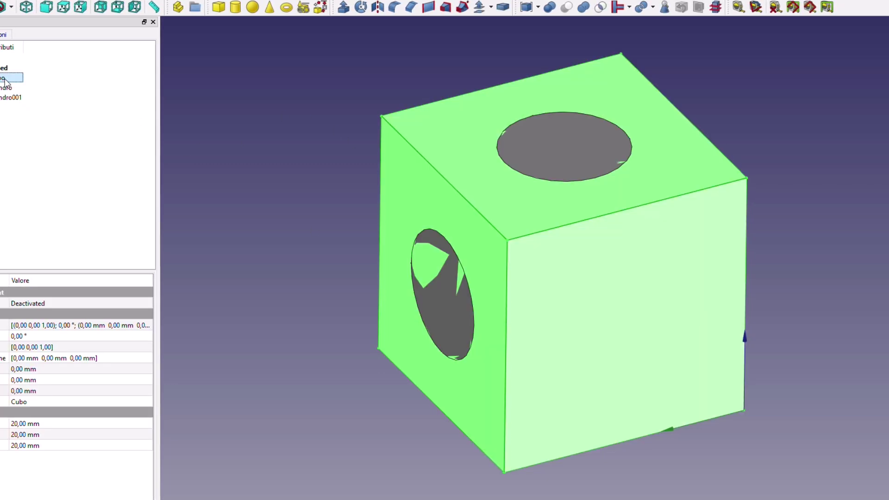
{"action": "key", "text": "space"}
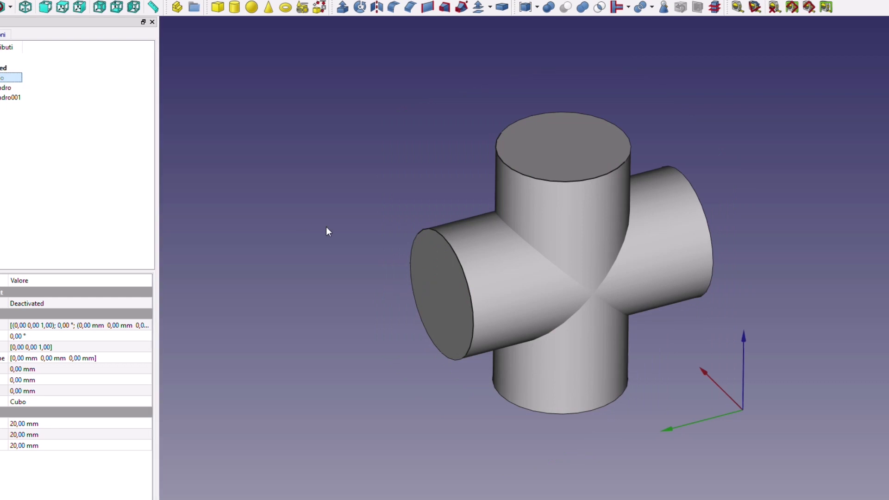
{"action": "left_click", "coordinate": [6, 98]}
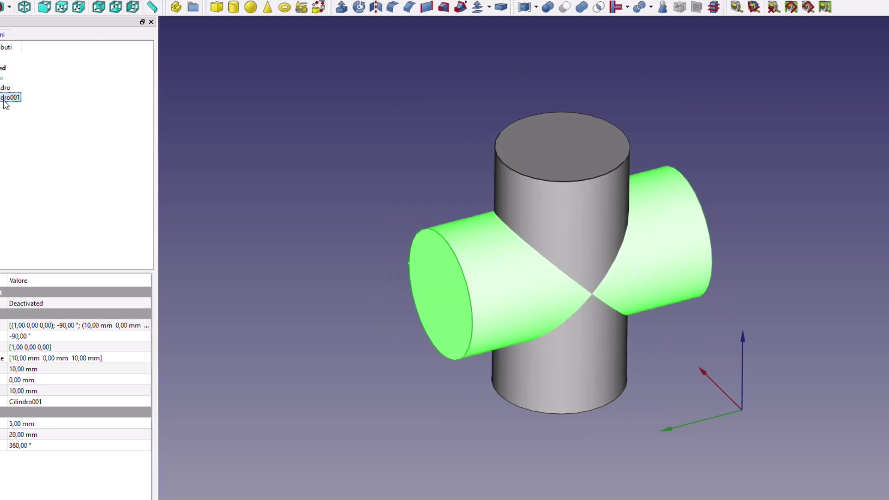
{"action": "right_click", "coordinate": [4, 103]}
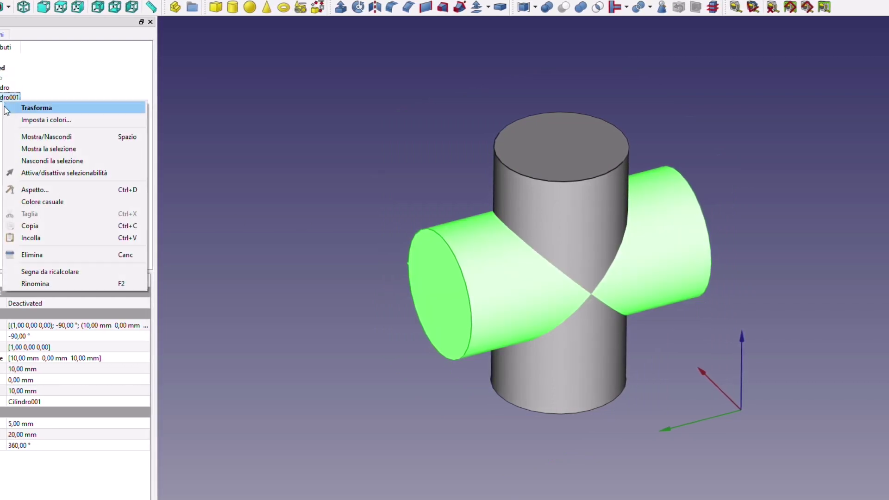
{"action": "left_click", "coordinate": [41, 226]}
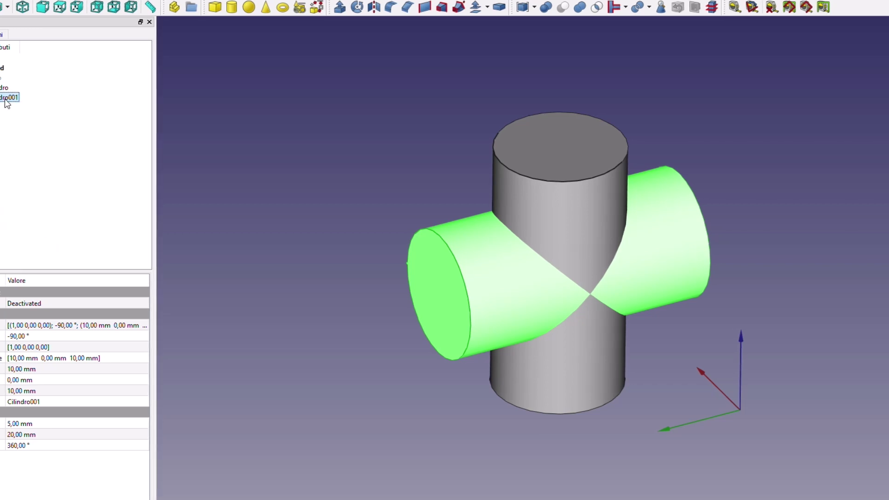
{"action": "right_click", "coordinate": [6, 103]}
{"action": "left_click", "coordinate": [48, 233]}
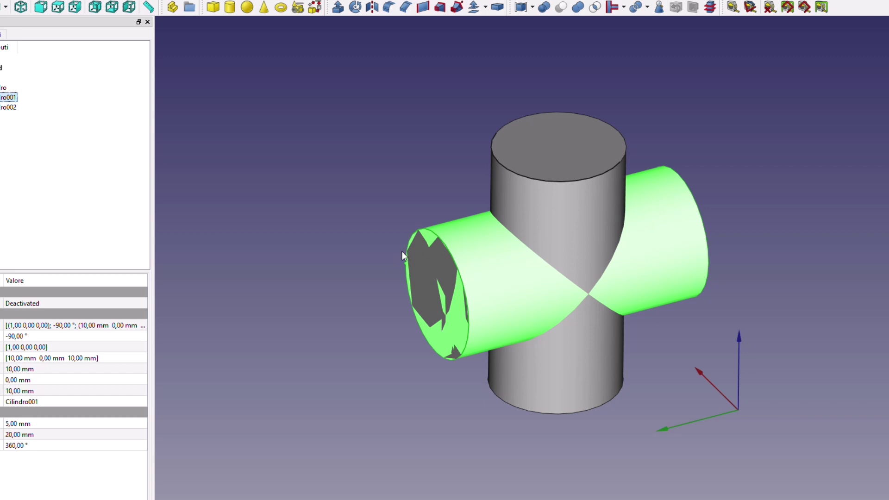
Expand the copied cylinder's rotation axis and try a different X component.
{"action": "left_click", "coordinate": [8, 107]}
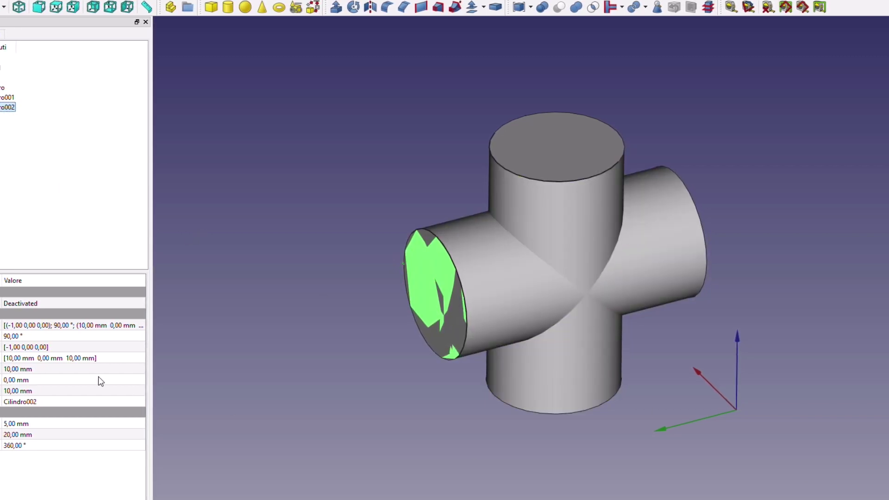
{"action": "left_click", "coordinate": [1, 347]}
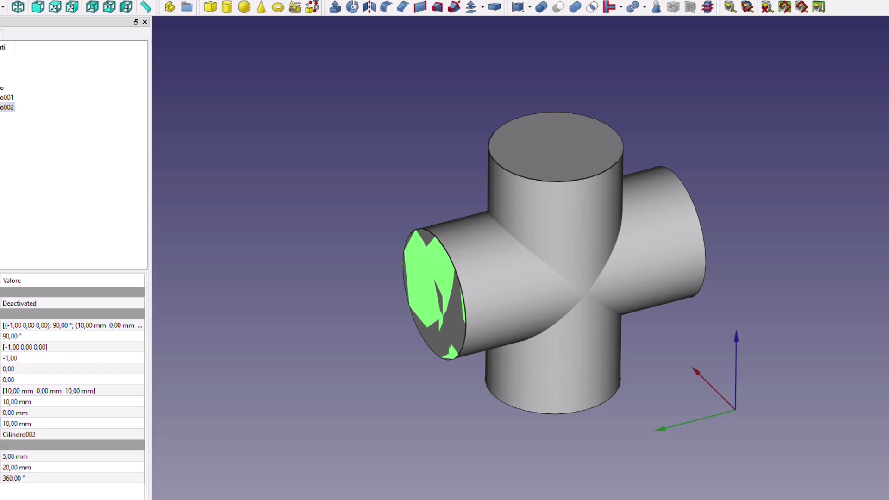
{"action": "left_click", "coordinate": [10, 358]}
{"action": "scroll", "coordinate": [10, 358], "scroll_direction": "down", "scroll_amount": 1}
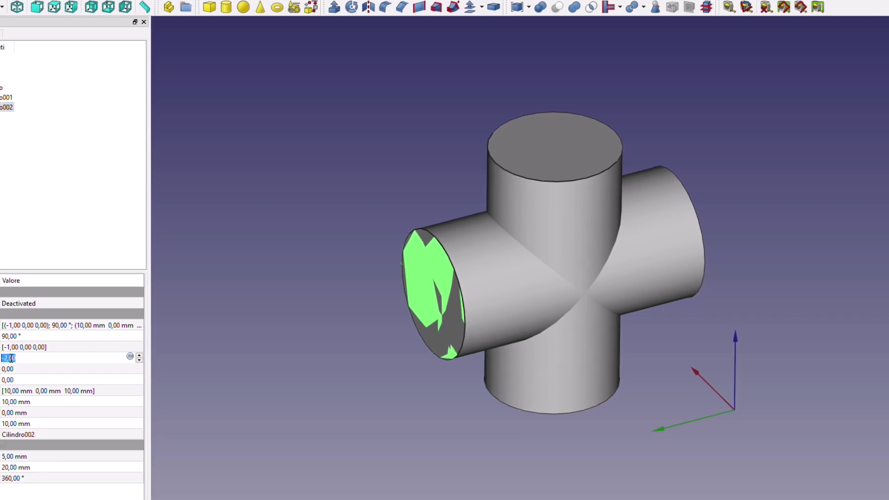
{"action": "scroll", "coordinate": [10, 358], "scroll_direction": "up", "scroll_amount": 2}
{"action": "scroll", "coordinate": [10, 358], "scroll_direction": "down", "scroll_amount": 1}
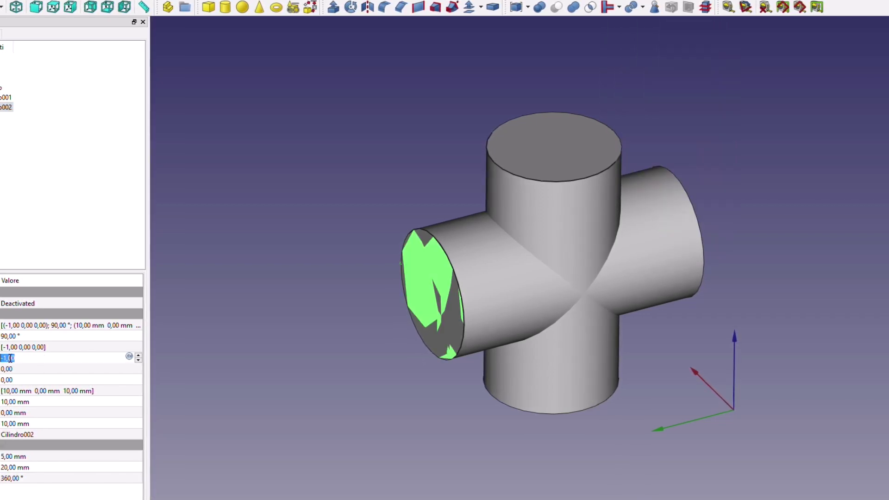
Try to reorient the copied cylinder by setting its rotation axis components to Z -1 and X 0.
{"action": "left_click", "coordinate": [21, 379]}
{"action": "scroll", "coordinate": [21, 379], "scroll_direction": "down", "scroll_amount": 1}
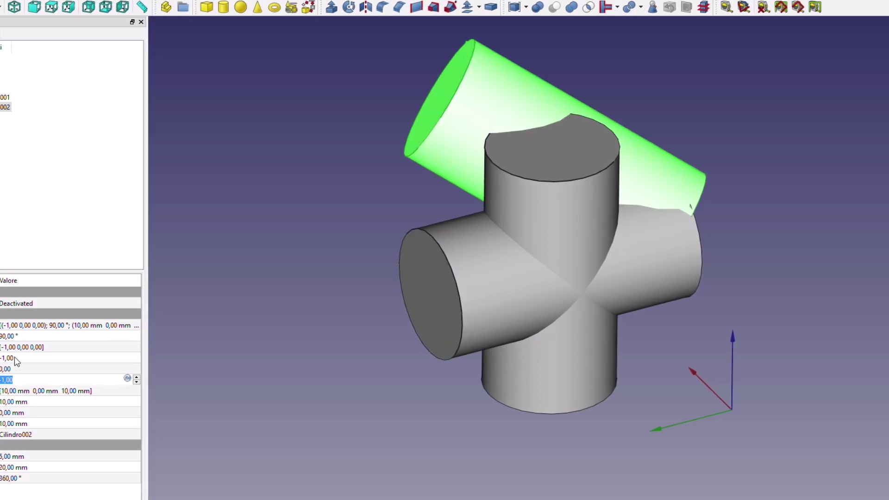
{"action": "left_click", "coordinate": [15, 357]}
{"action": "scroll", "coordinate": [15, 357], "scroll_direction": "up", "scroll_amount": 1}
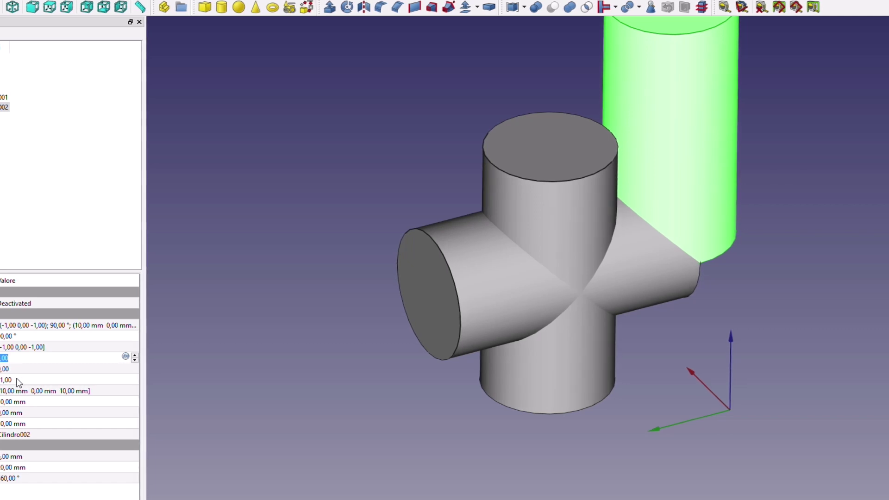
{"action": "left_click", "coordinate": [17, 379]}
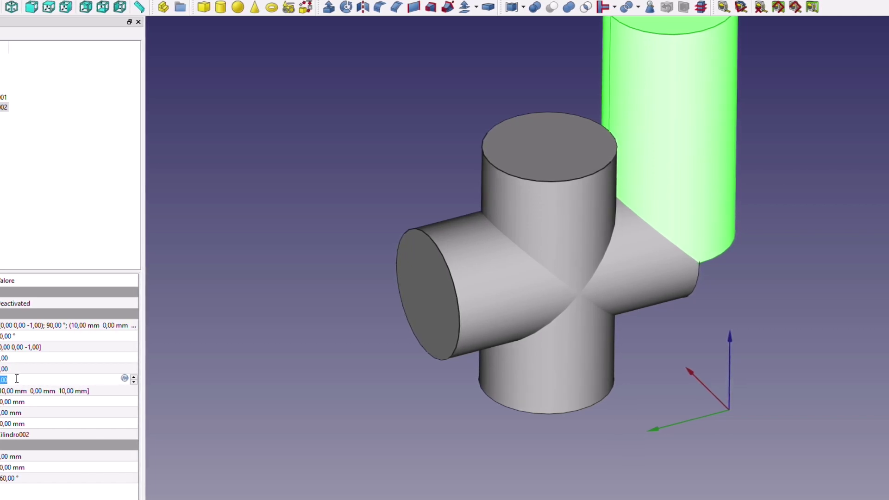
Retry a Z component of -1 on the copied cylinder's rotation axis, and restore the axis to X -1, Y 0, Z 0.
{"action": "left_click", "coordinate": [31, 368]}
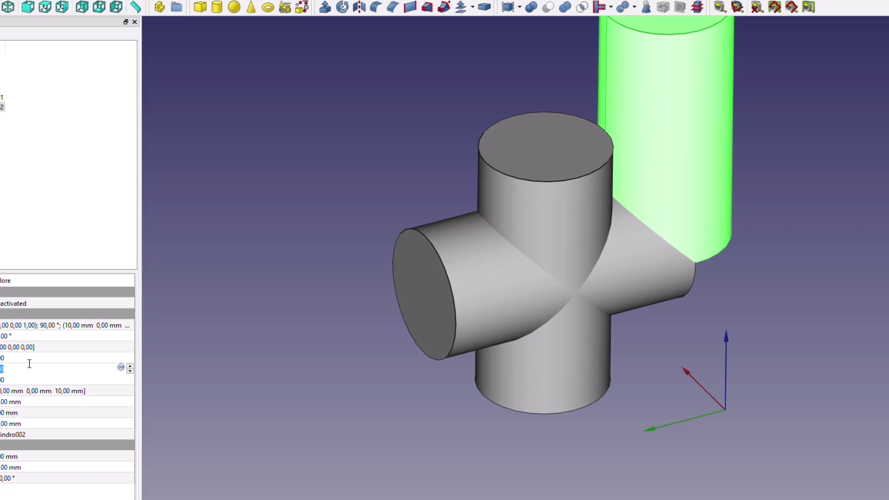
{"action": "left_click", "coordinate": [2, 378]}
{"action": "type", "text": "-1"}
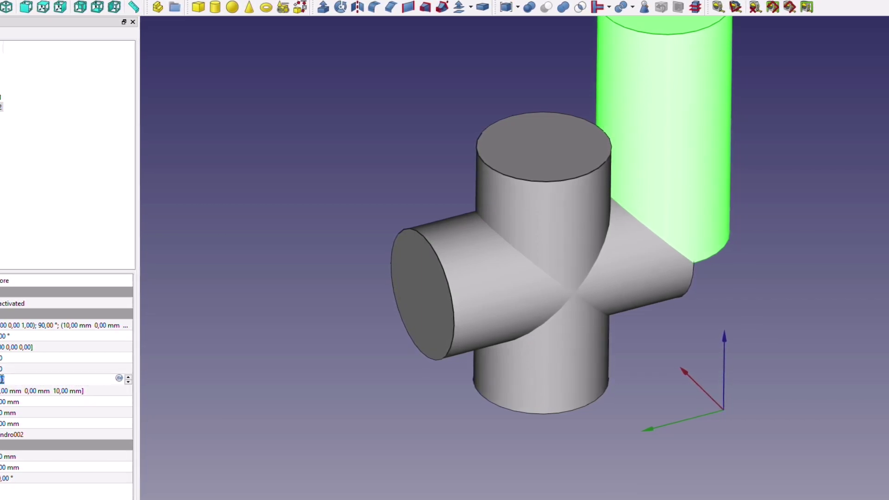
{"action": "key", "text": "Return"}
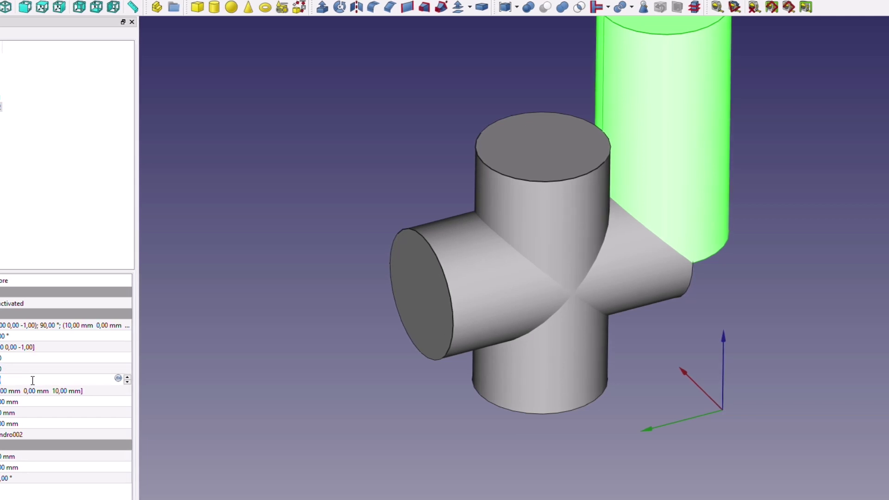
{"action": "left_click", "coordinate": [21, 368]}
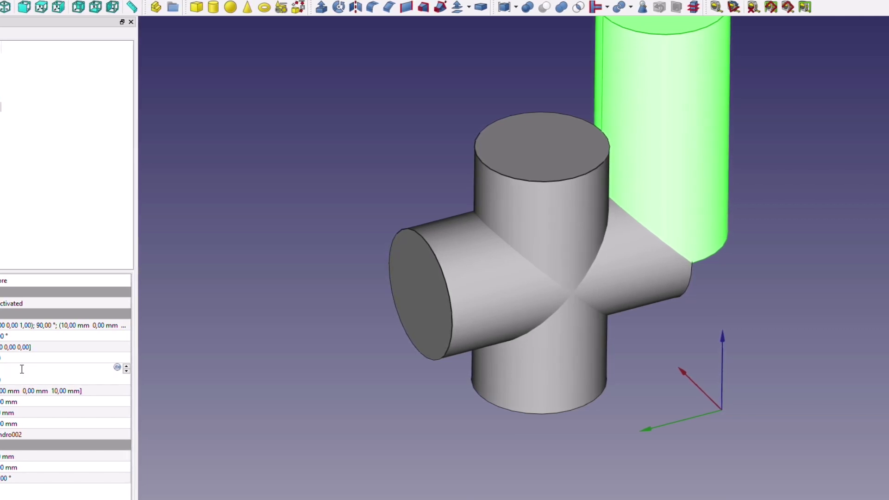
{"action": "type", "text": "0"}
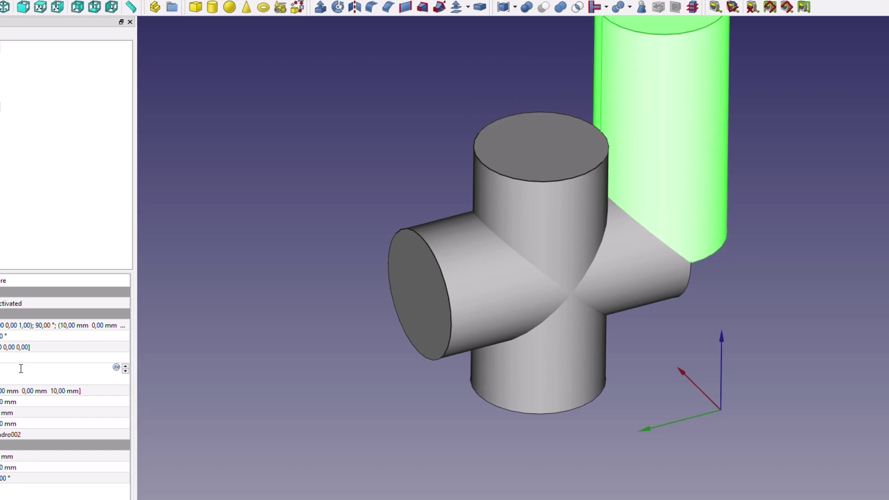
{"action": "left_click", "coordinate": [18, 361]}
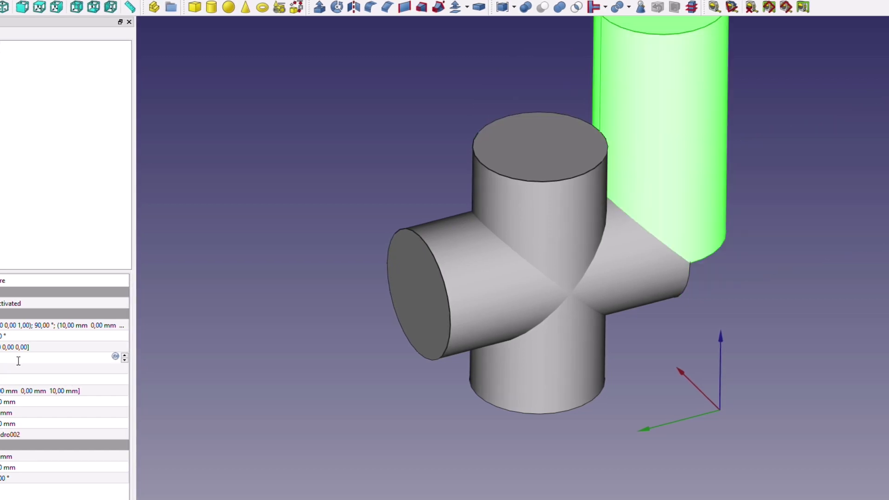
{"action": "type", "text": "1"}
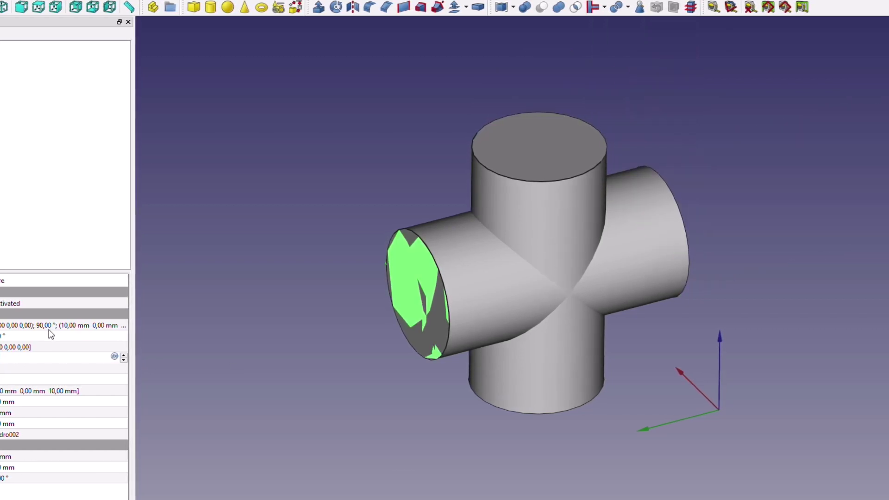
Open the copied cylinder's placement editor, try the centre of mass as rotation centre, and cancel the change.
{"action": "left_click", "coordinate": [51, 330]}
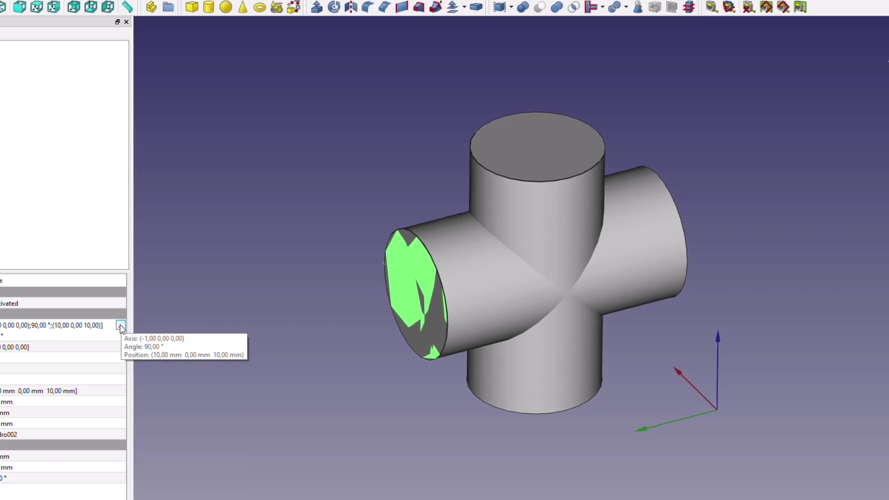
{"action": "left_click", "coordinate": [120, 326]}
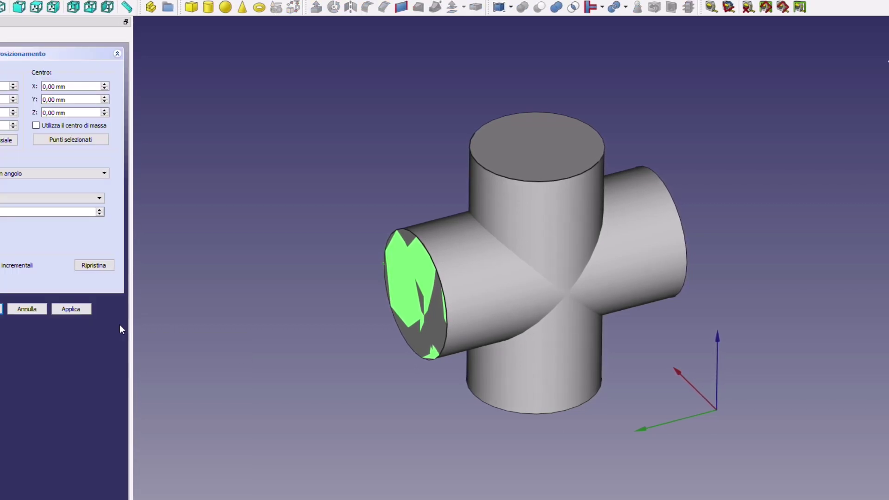
{"action": "left_click", "coordinate": [34, 126]}
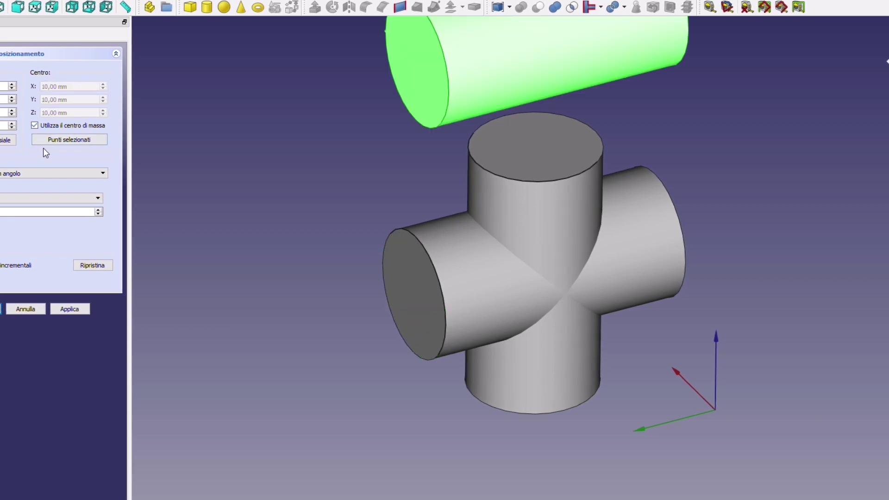
{"action": "left_click", "coordinate": [34, 125]}
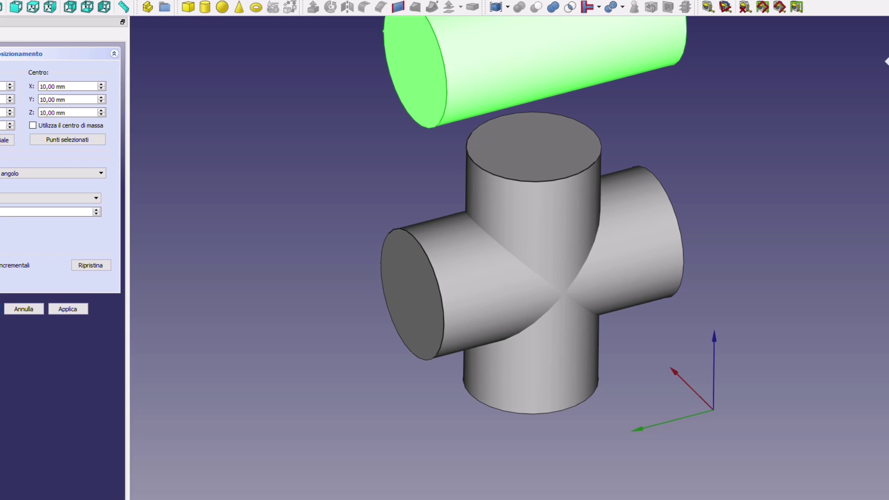
{"action": "left_click", "coordinate": [40, 308]}
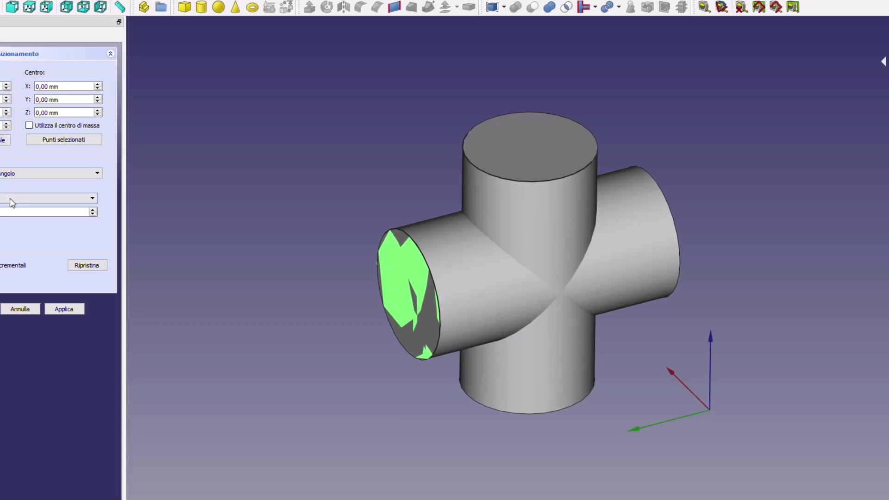
Try rotating the copied cylinder by stepping the placement angle without using its centre of mass.
{"action": "left_click", "coordinate": [34, 173]}
{"action": "left_click", "coordinate": [30, 173]}
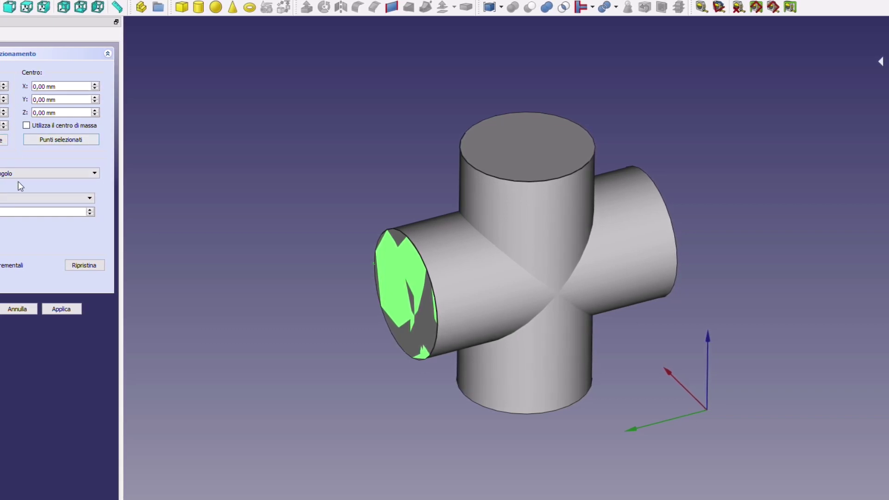
{"action": "scroll", "coordinate": [16, 211], "scroll_direction": "up", "scroll_amount": 3}
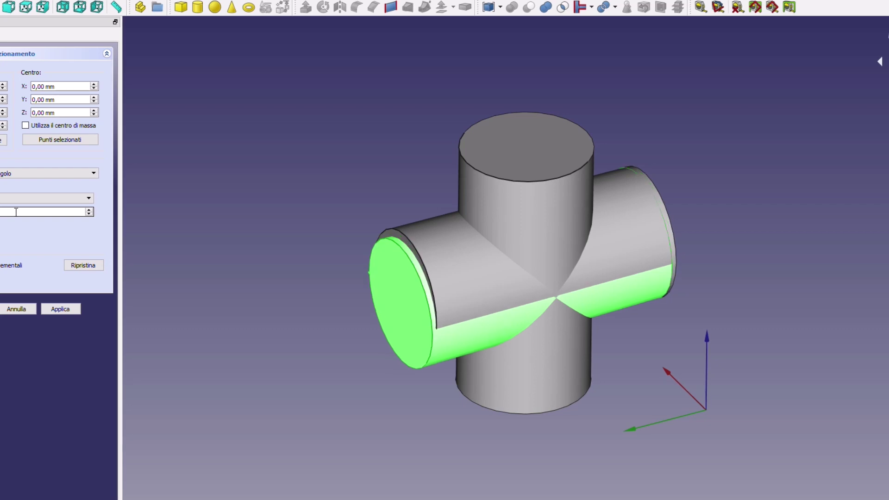
{"action": "scroll", "coordinate": [16, 212], "scroll_direction": "up", "scroll_amount": 5}
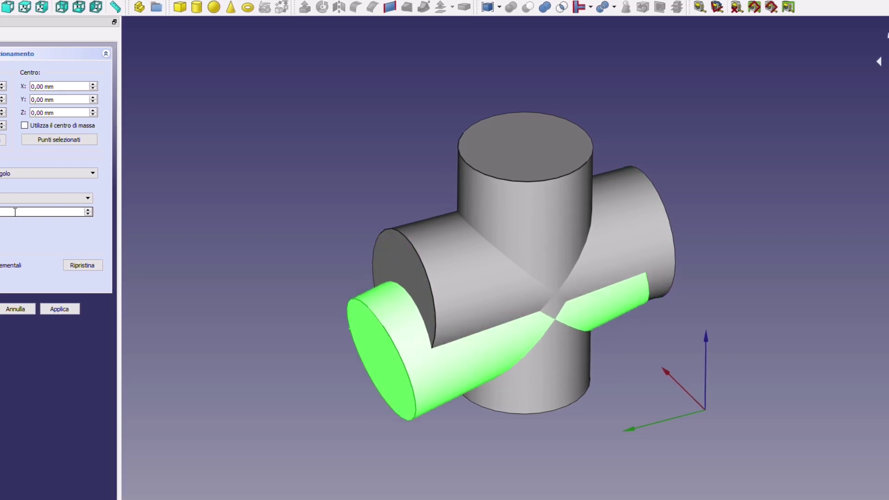
{"action": "scroll", "coordinate": [14, 211], "scroll_direction": "up", "scroll_amount": 4}
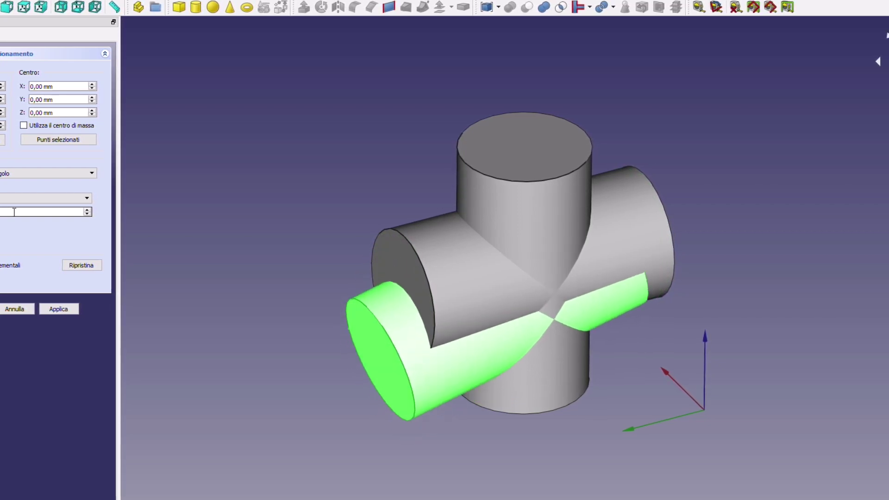
{"action": "scroll", "coordinate": [14, 212], "scroll_direction": "up", "scroll_amount": 4}
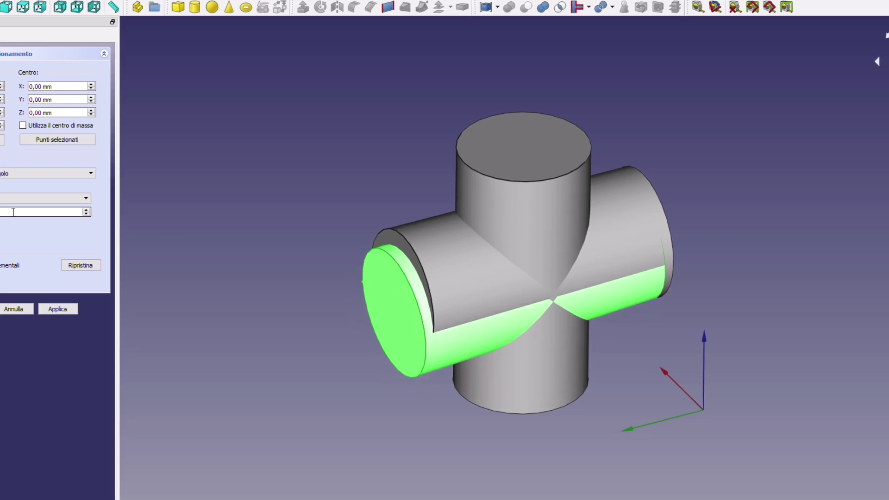
{"action": "scroll", "coordinate": [13, 212], "scroll_direction": "up", "scroll_amount": 1}
Rotate the copied cylinder about the vertical axis through its centre of mass until it is perpendicular to the other two cylinders.
{"action": "left_click", "coordinate": [21, 126]}
{"action": "scroll", "coordinate": [4, 211], "scroll_direction": "up", "scroll_amount": 1}
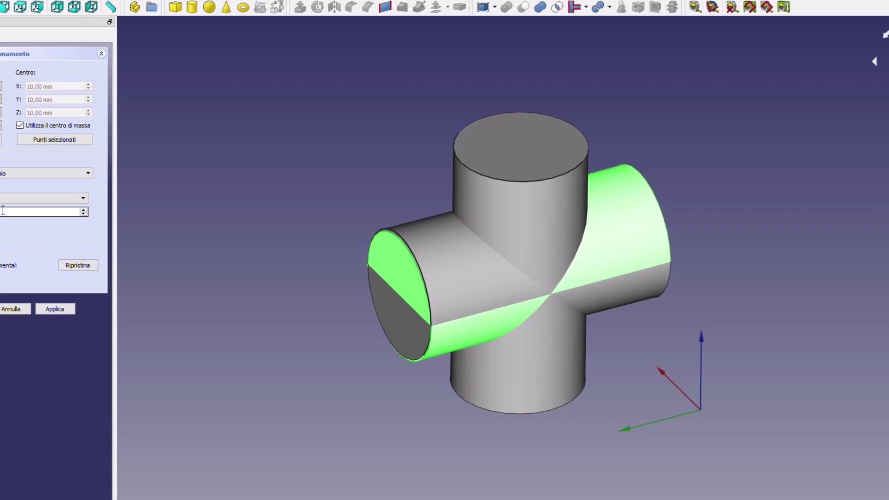
{"action": "scroll", "coordinate": [3, 210], "scroll_direction": "up", "scroll_amount": 1}
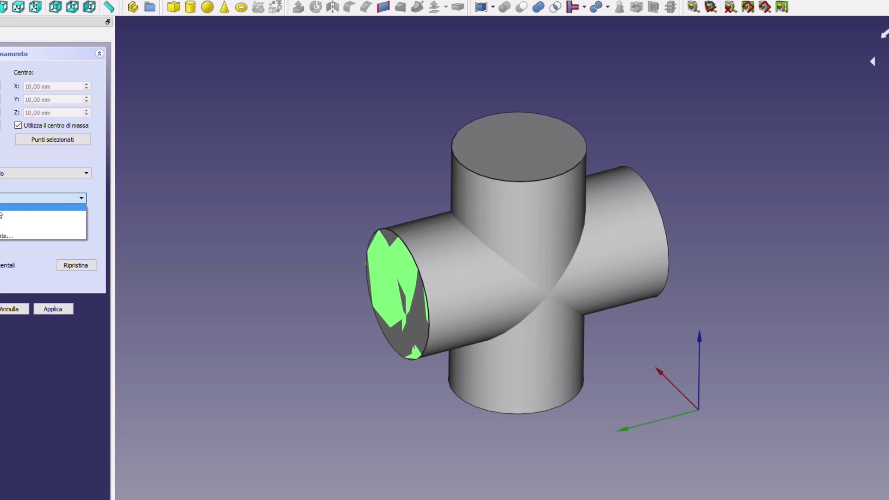
{"action": "scroll", "coordinate": [3, 211], "scroll_direction": "up", "scroll_amount": 4}
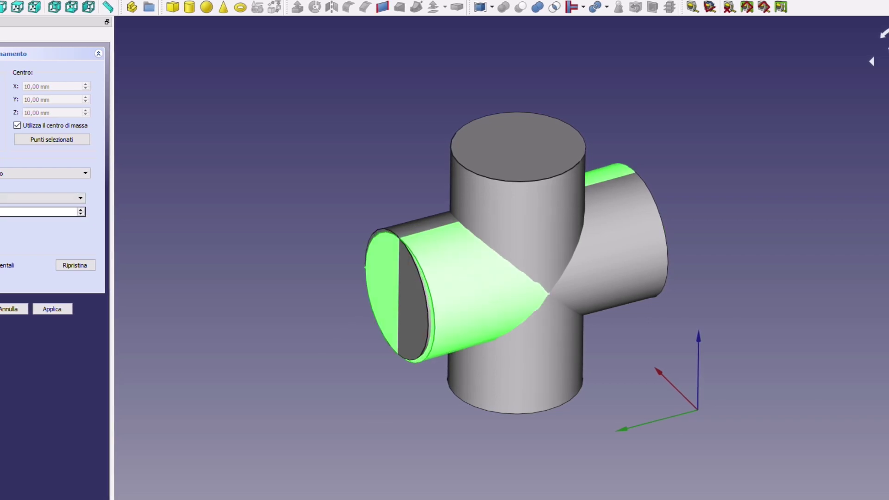
{"action": "scroll", "coordinate": [4, 211], "scroll_direction": "up", "scroll_amount": 4}
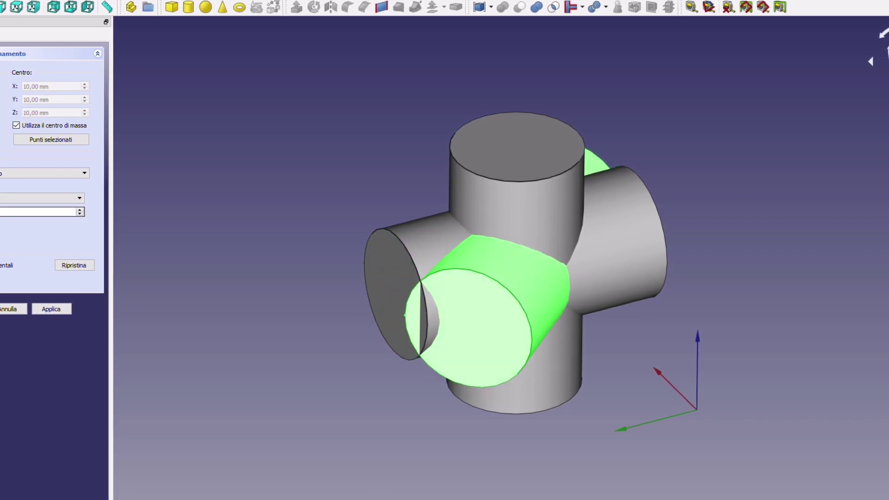
{"action": "scroll", "coordinate": [4, 211], "scroll_direction": "up", "scroll_amount": 4}
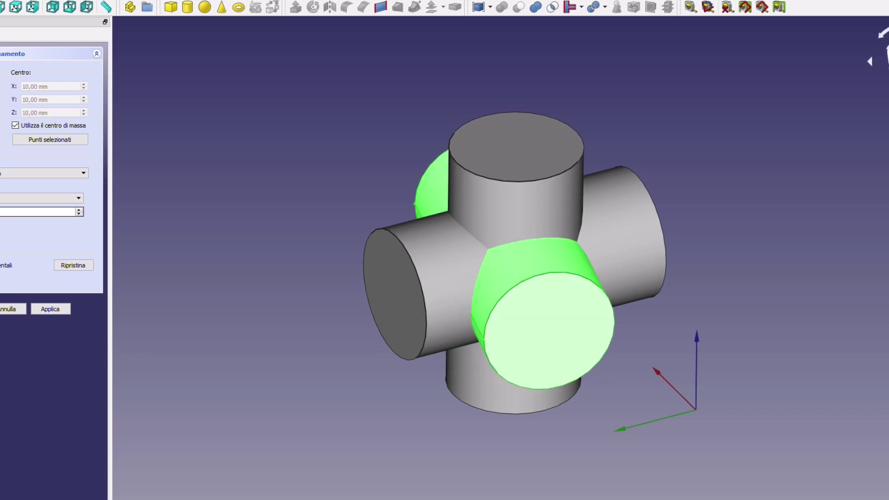
{"action": "scroll", "coordinate": [37, 211], "scroll_direction": "up", "scroll_amount": 4}
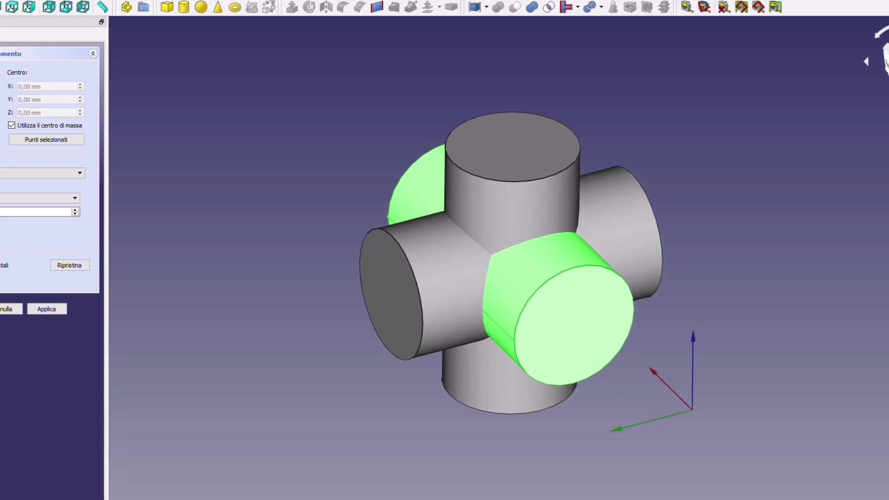
Apply the copied cylinder's placement and show the hidden cube around the three crossing cylinders.
{"action": "middle_click_drag", "start_coordinate": [198, 267], "coordinate": [259, 246]}
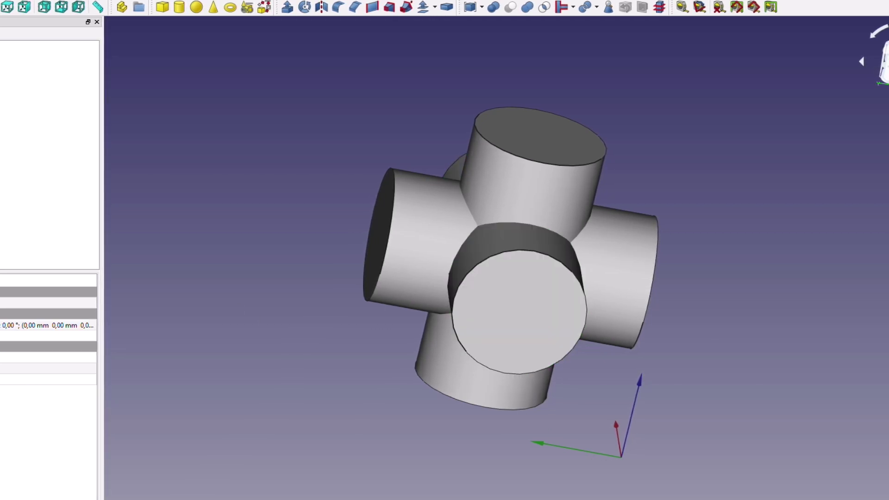
{"action": "key", "text": "space"}
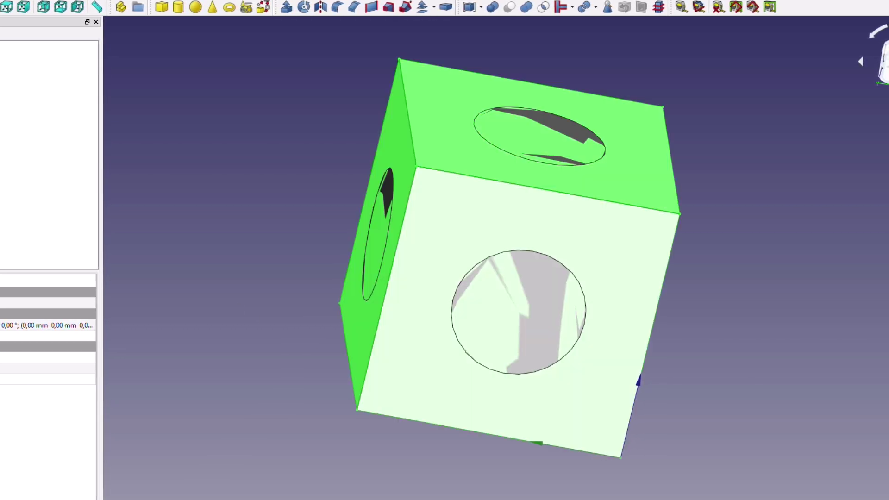
{"action": "middle_click_drag", "start_coordinate": [275, 151], "coordinate": [244, 128]}
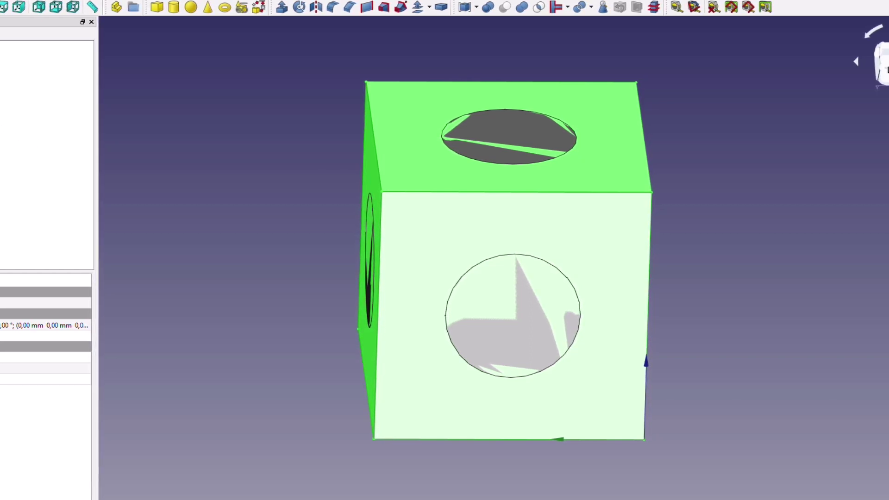
Fuse the three crossing cylinders into one solid with a Boolean union.
{"action": "key", "text": "Down"}
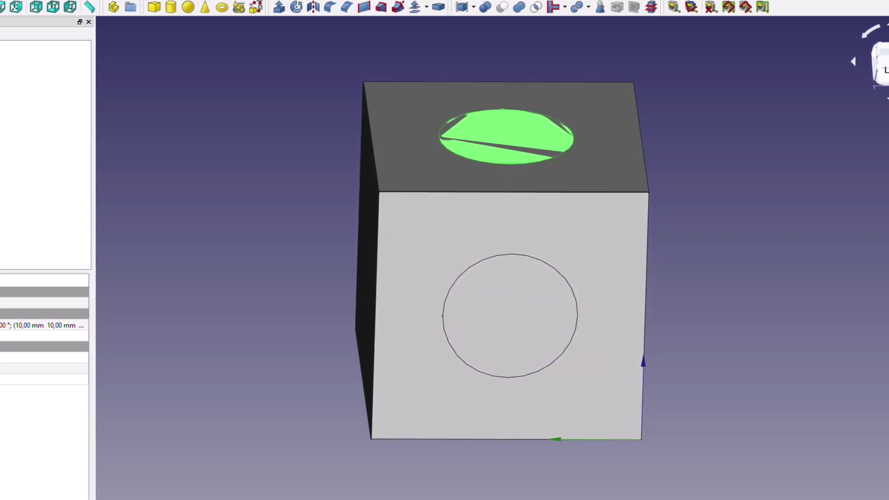
{"action": "key", "text": "shift+Down"}
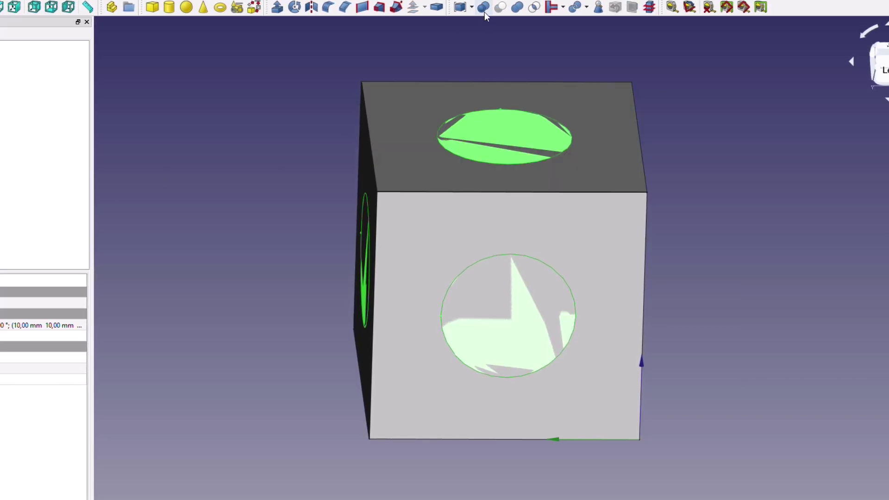
{"action": "left_click", "coordinate": [516, 7]}
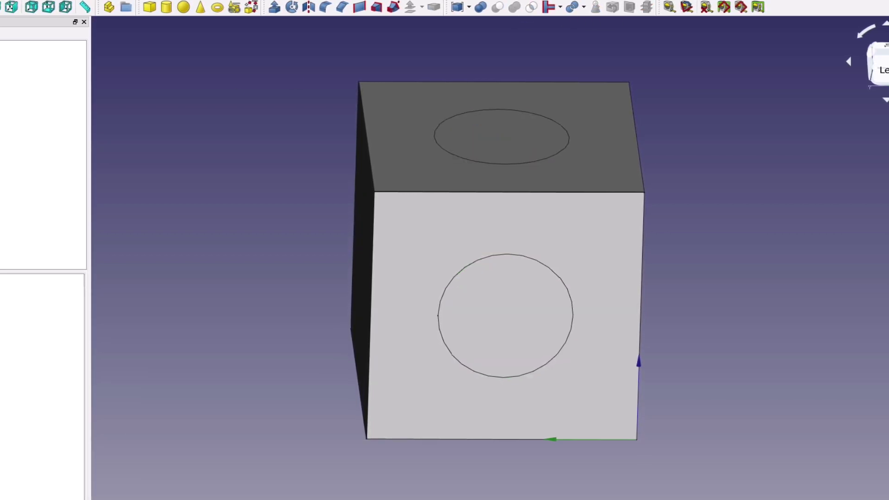
Cut the fused cylinders from the cube with a Boolean difference to open the three crossing holes.
{"action": "key", "text": "ctrl+a"}
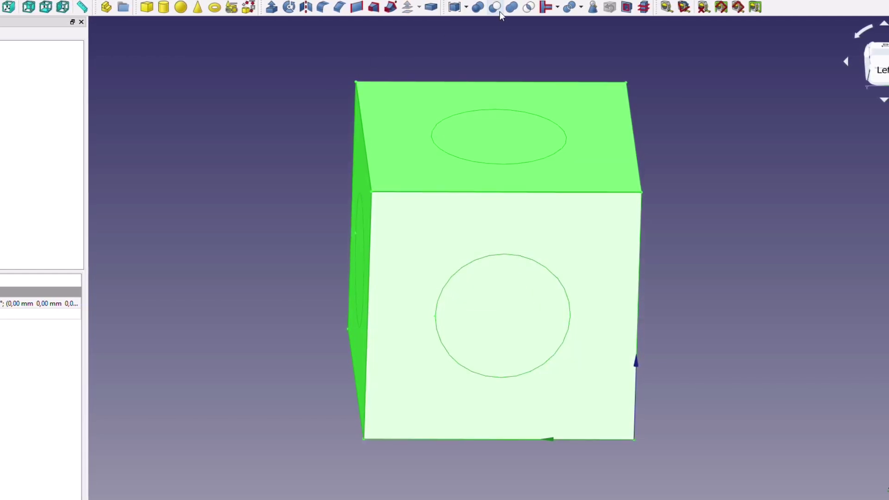
{"action": "left_click", "coordinate": [494, 10]}
{"action": "middle_click_drag", "start_coordinate": [236, 192], "coordinate": [324, 166]}
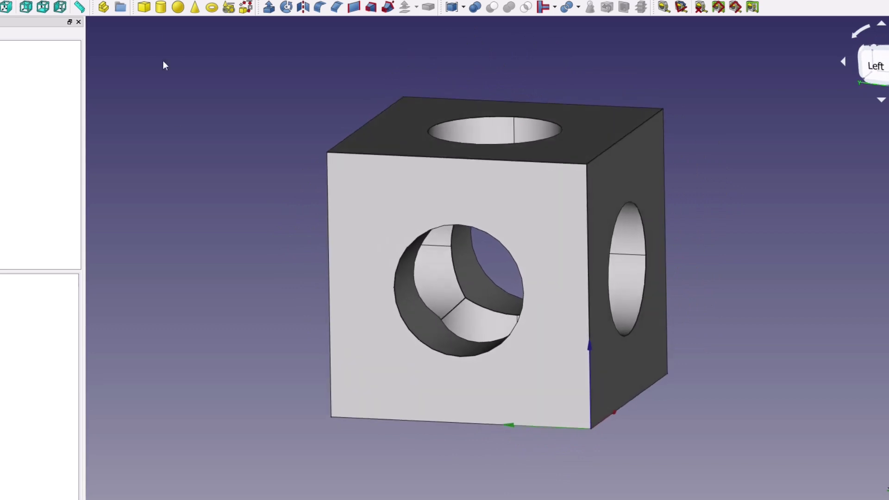
Add a sphere and move it along all three axes to the centre of the drilled cube, with Z at 10 mm.
{"action": "left_click", "coordinate": [178, 7]}
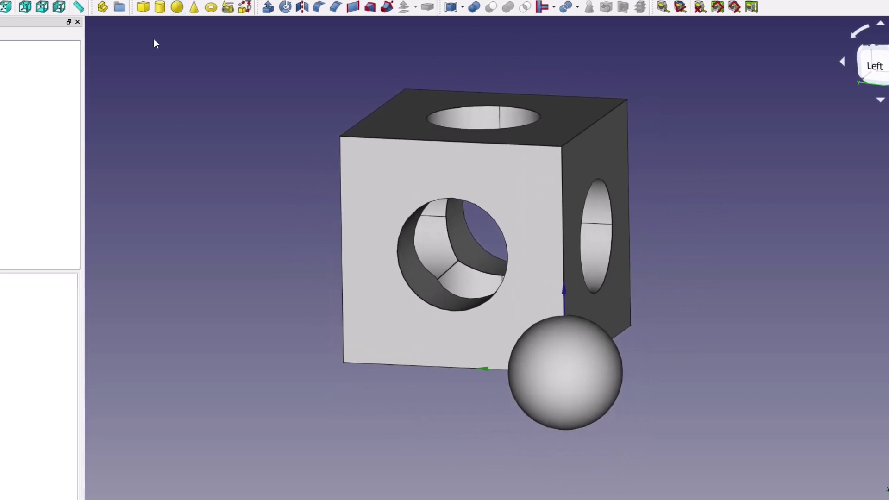
{"action": "left_click", "coordinate": [565, 372]}
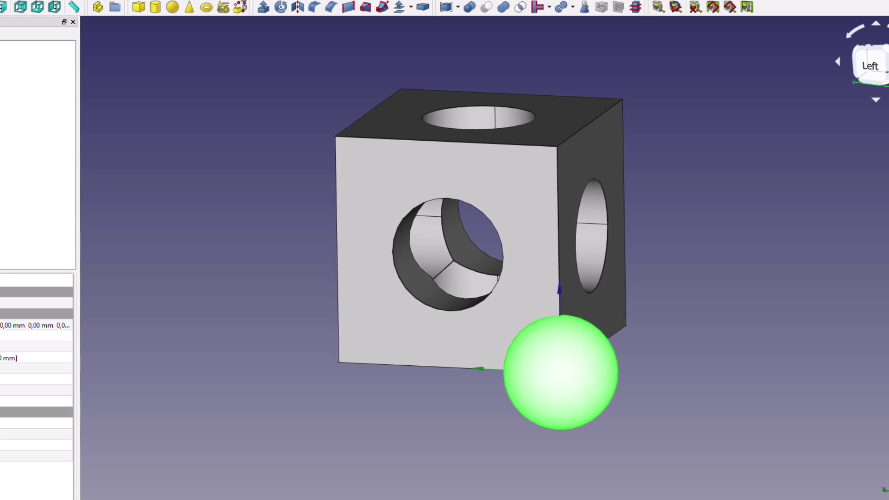
{"action": "scroll", "coordinate": [10, 390], "scroll_direction": "up", "scroll_amount": 3}
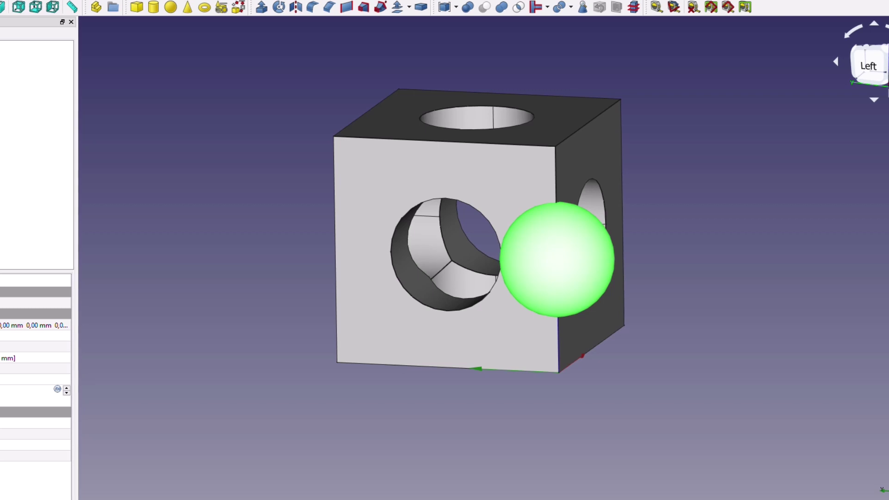
{"action": "left_click", "coordinate": [33, 368]}
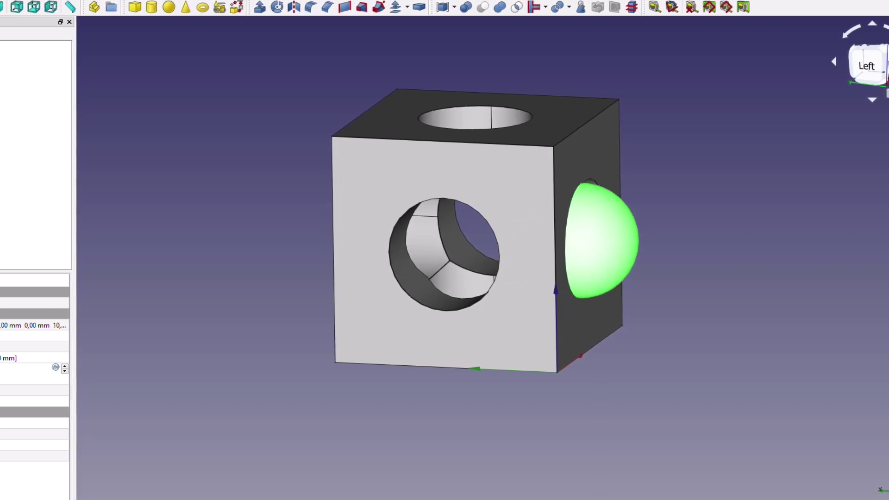
{"action": "key", "text": "Return"}
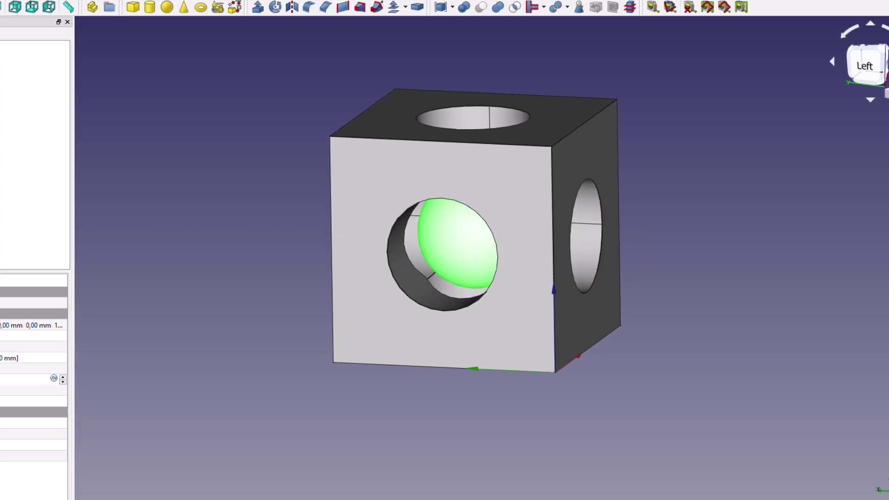
{"action": "left_click", "coordinate": [139, 321]}
{"action": "middle_click_drag", "start_coordinate": [760, 314], "coordinate": [532, 268]}
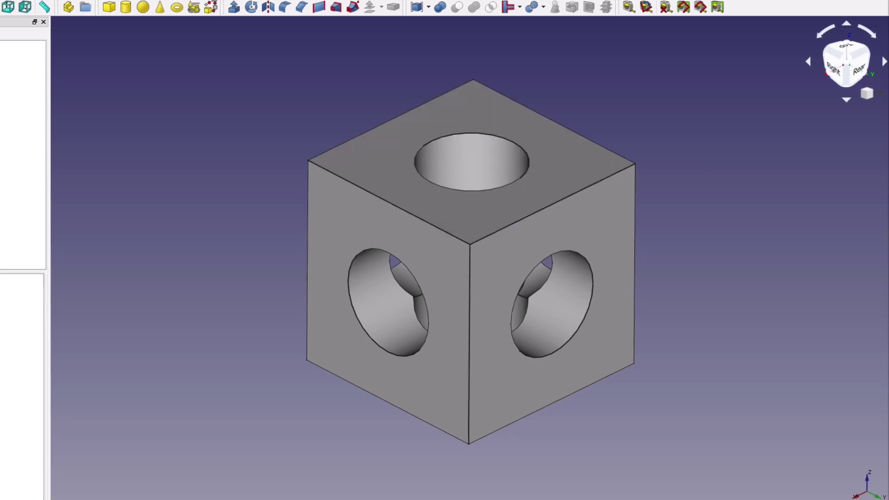
{"action": "key", "text": "alt+r"}
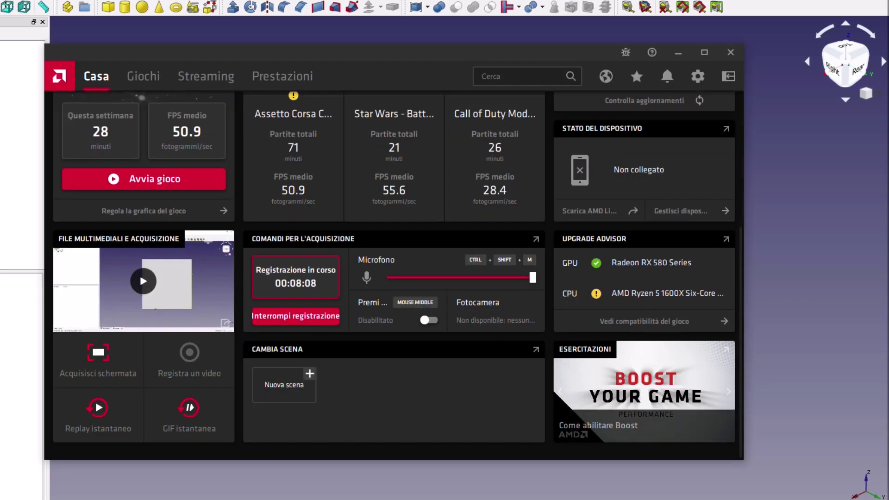